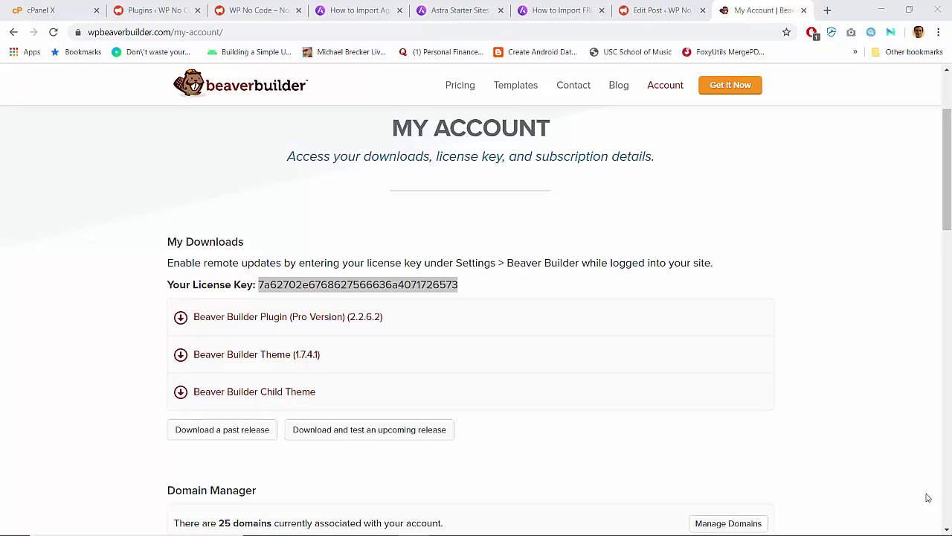
# Switch to the WP No Code home page and look over its hero section
pyautogui.click(247, 7)
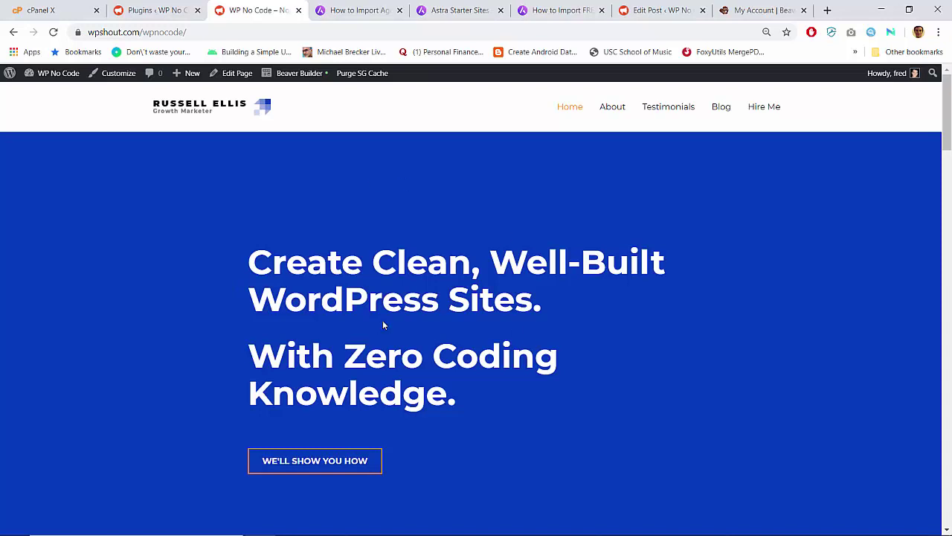
pyautogui.scroll(-1, 388, 303)
pyautogui.scroll(1, 313, 268)
# Open unsplash.com in a new browser tab and search its photos for "laptop"
pyautogui.hotkey('ctrl', 't')
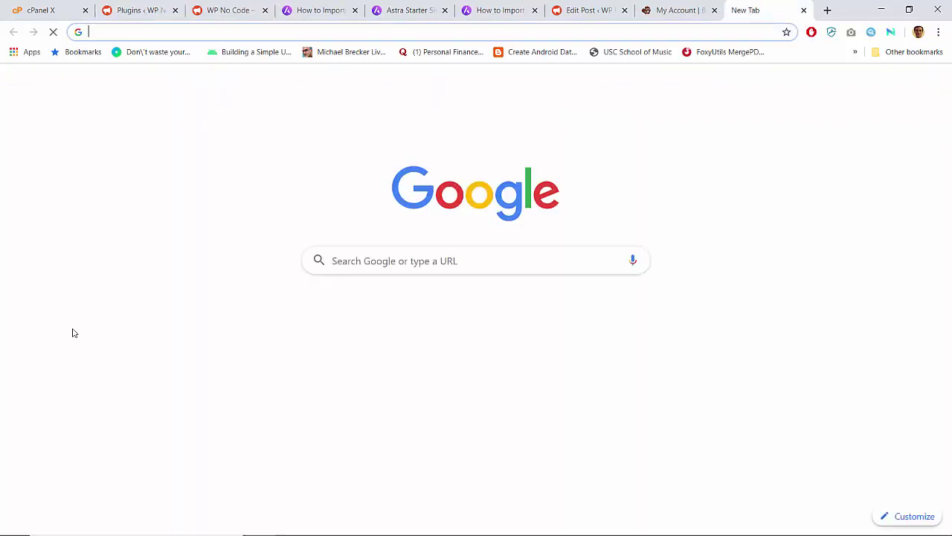
pyautogui.write('unsplash.com')
pyautogui.press('Return')
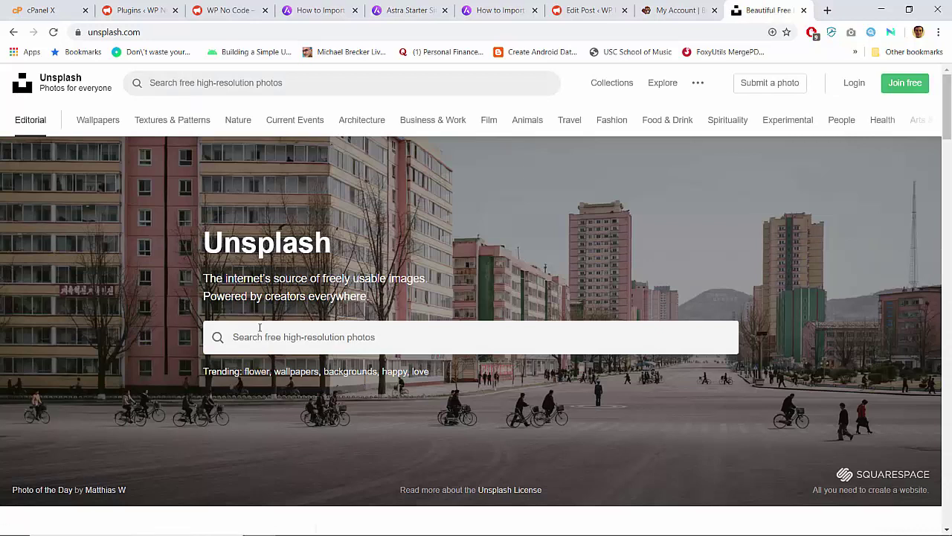
pyautogui.click(276, 338)
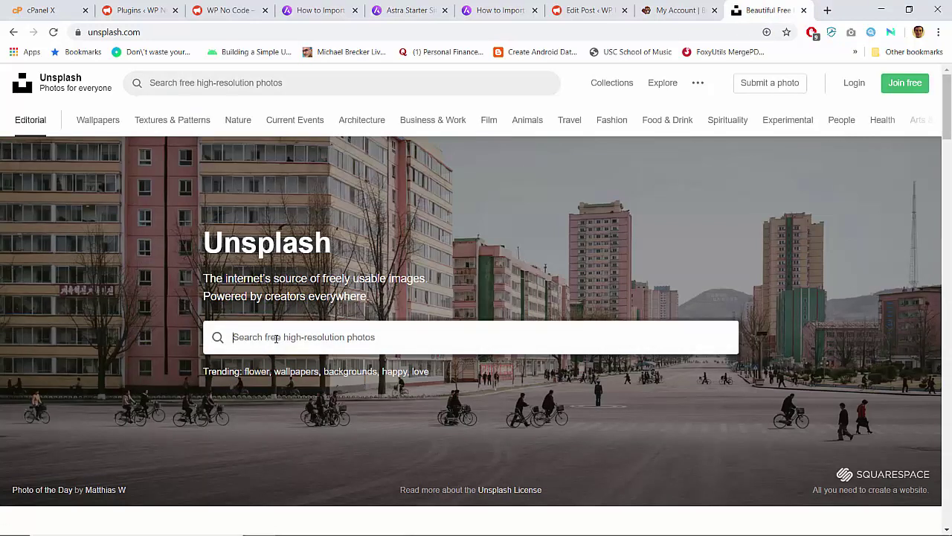
pyautogui.write('laptop')
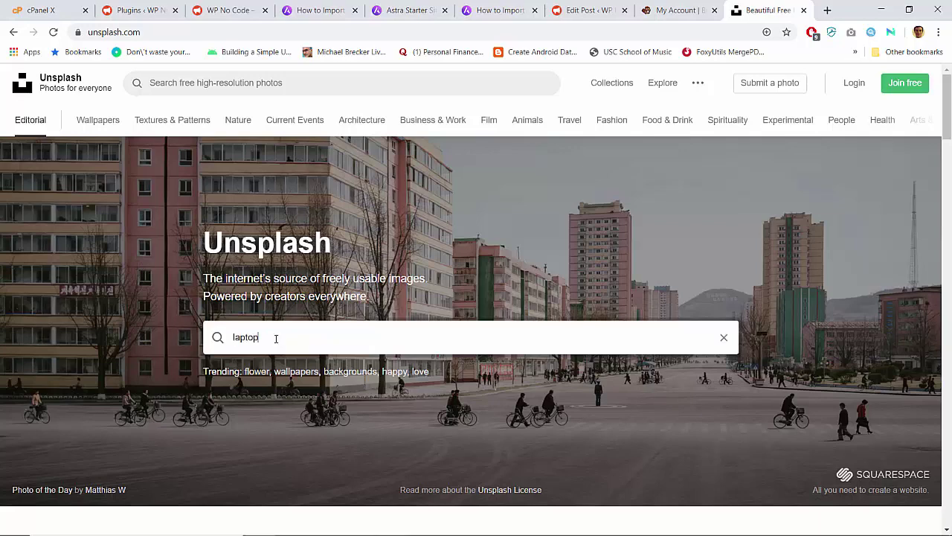
pyautogui.press('Return')
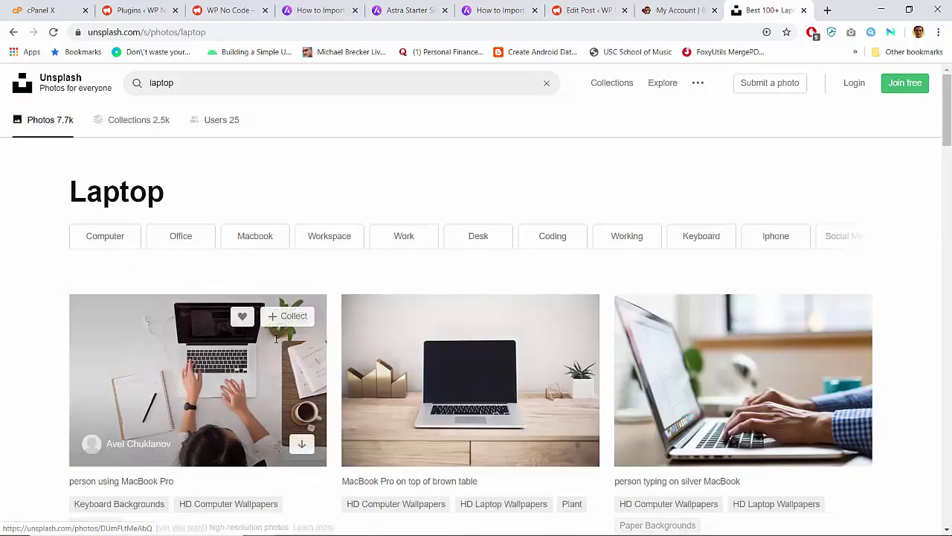
# Open the photo of a person typing on a silver MacBook and enlarge it
pyautogui.scroll(-2, 276, 339)
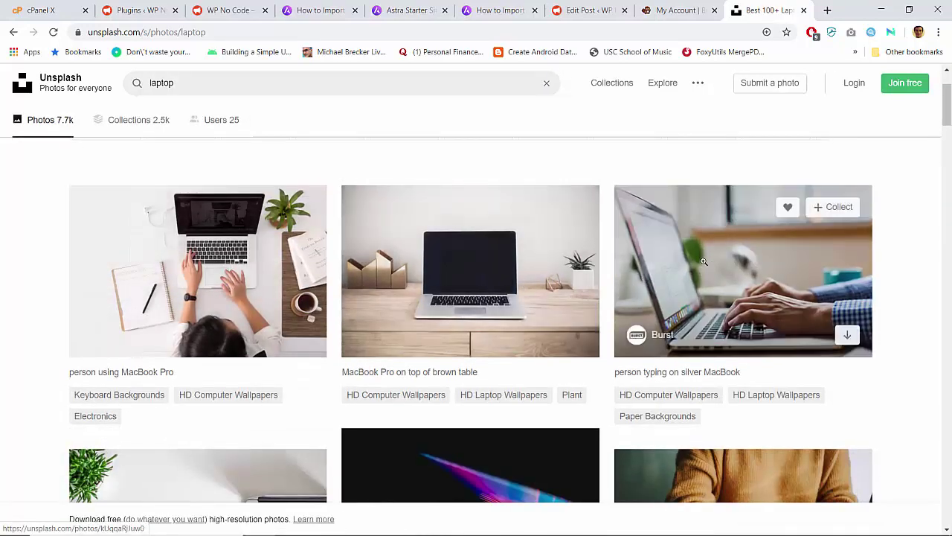
pyautogui.click(714, 258)
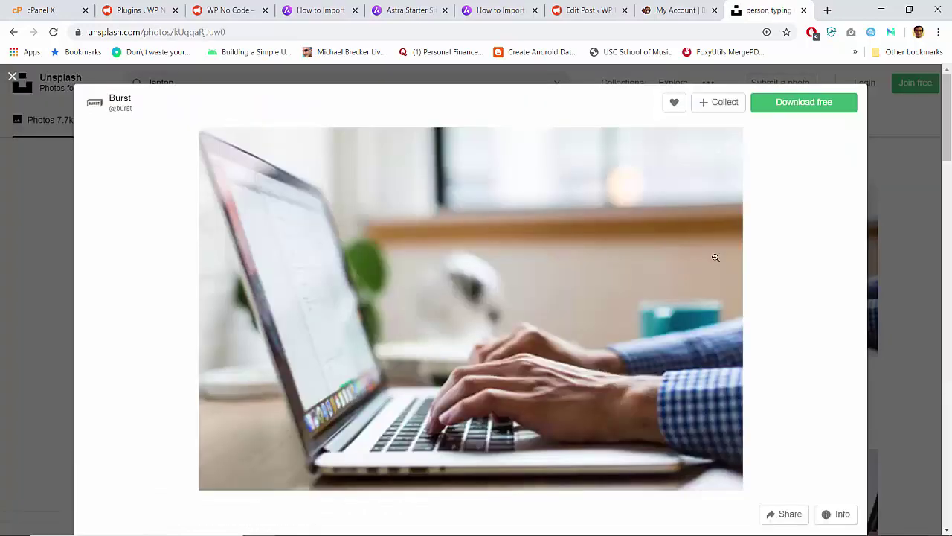
pyautogui.click(670, 222)
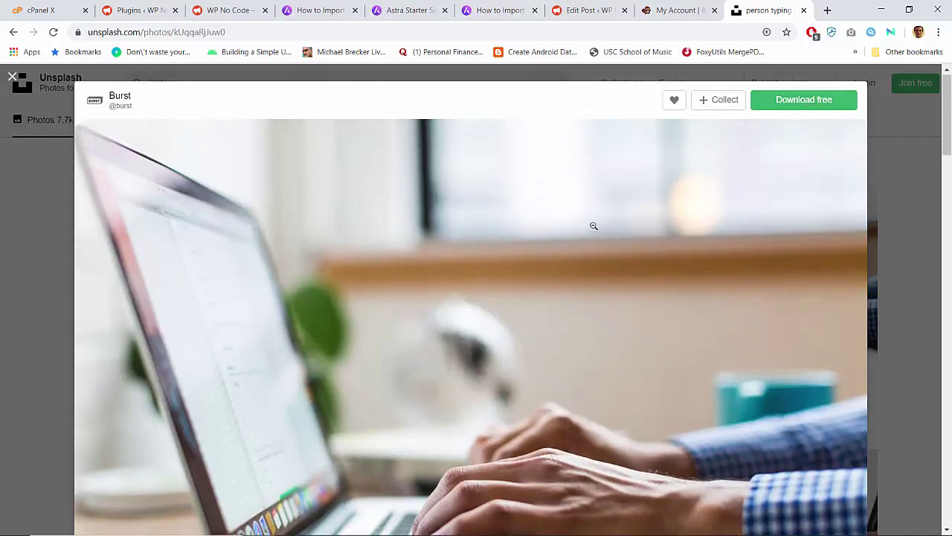
# Save the enlarged photo as a JPEG named no-code-wordpress in the Downloads folder
pyautogui.rightClick(593, 225)
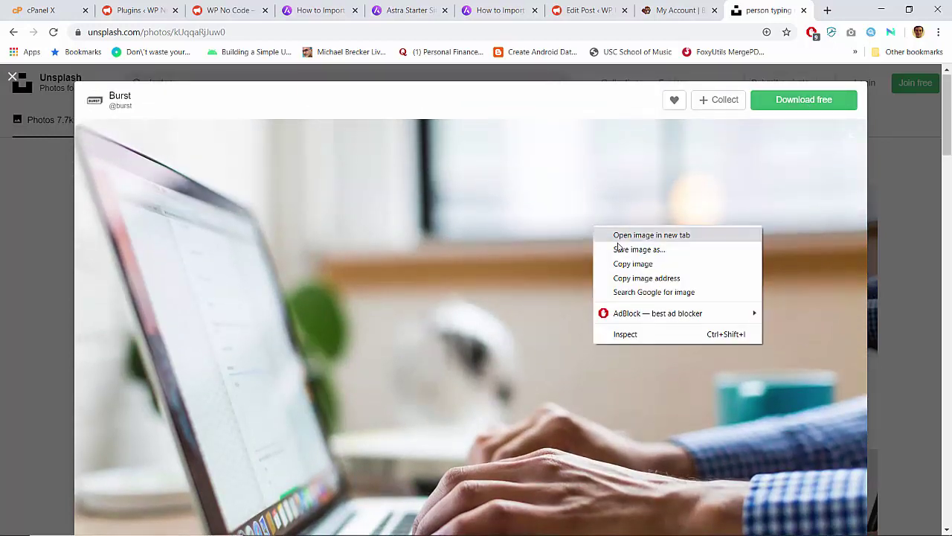
pyautogui.click(619, 249)
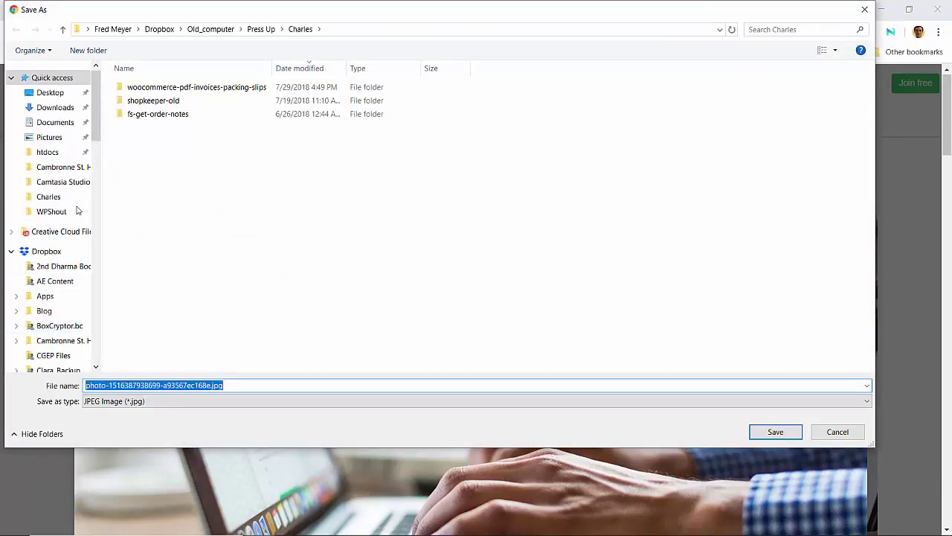
pyautogui.click(53, 110)
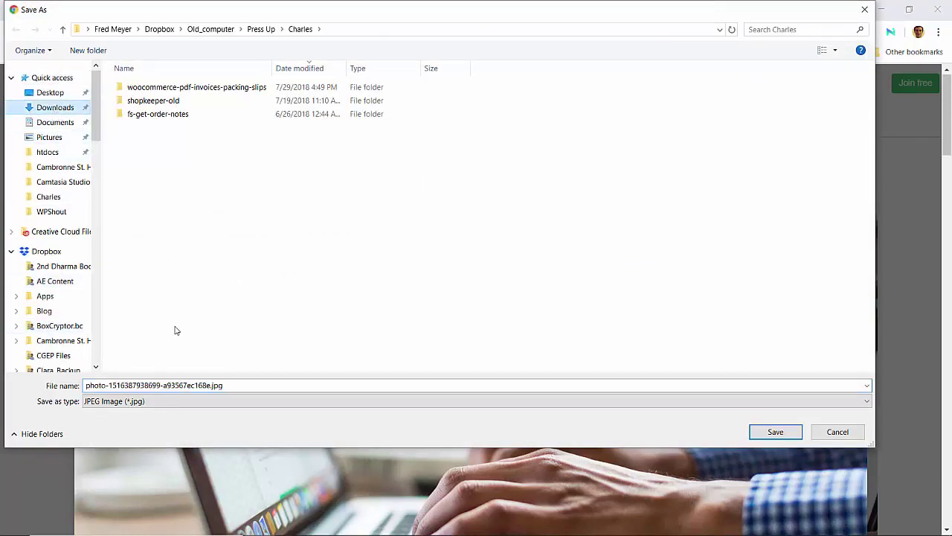
pyautogui.click(164, 386)
pyautogui.tripleClick(165, 386)
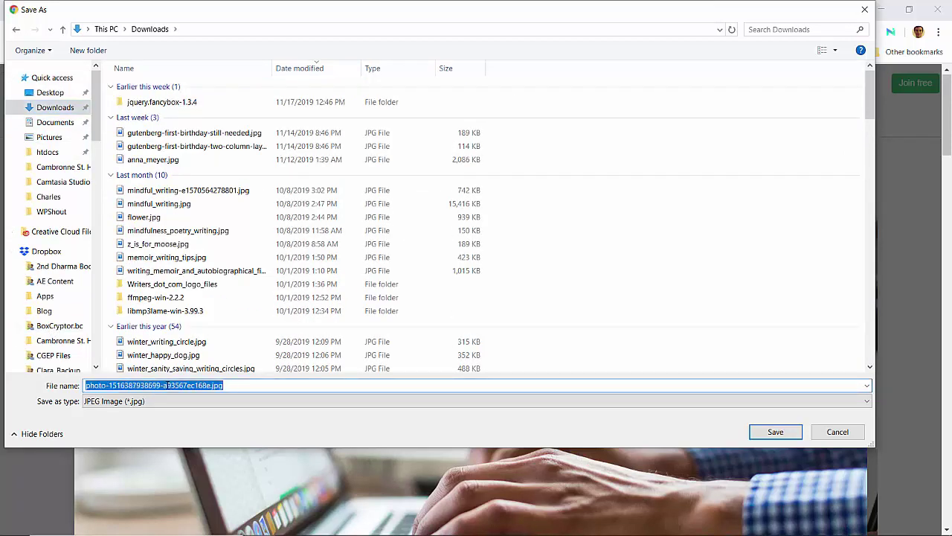
pyautogui.write('n')
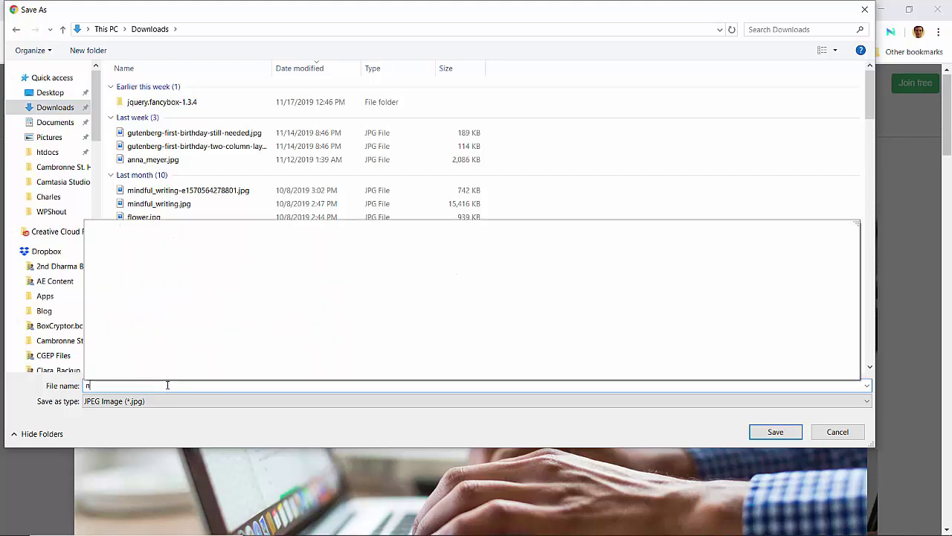
pyautogui.write('o-code-wordpress')
pyautogui.press('Return')
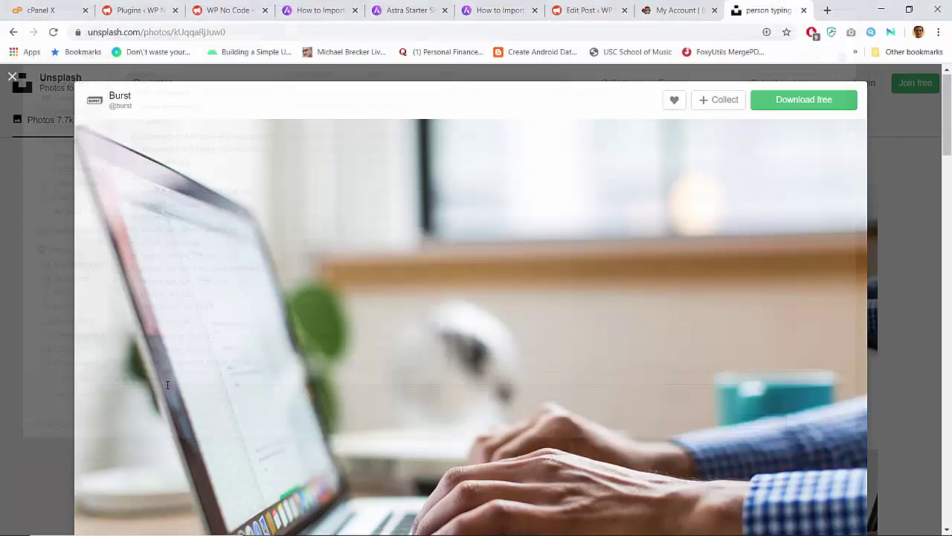
# Return to the WP No Code home page, launch Beaver Builder and try to open the hero row's settings
pyautogui.click(232, 4)
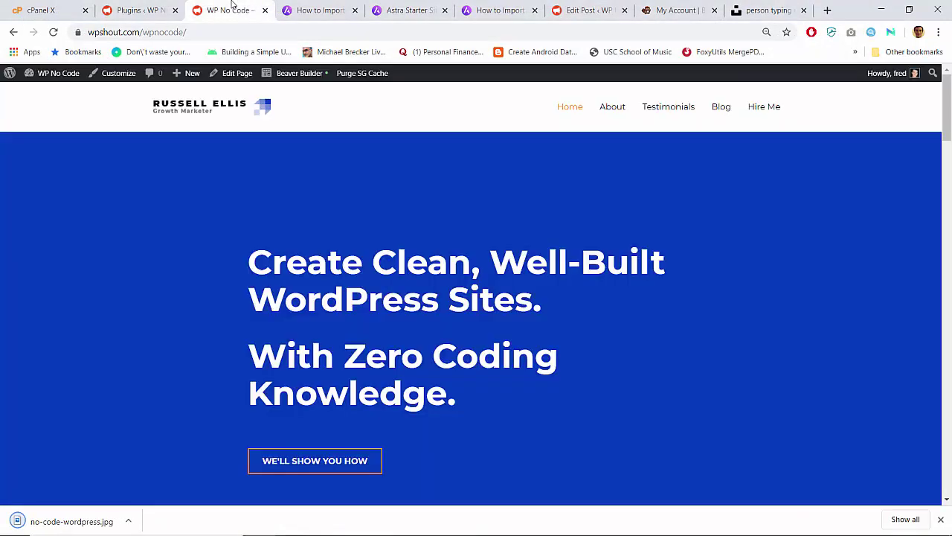
pyautogui.click(287, 75)
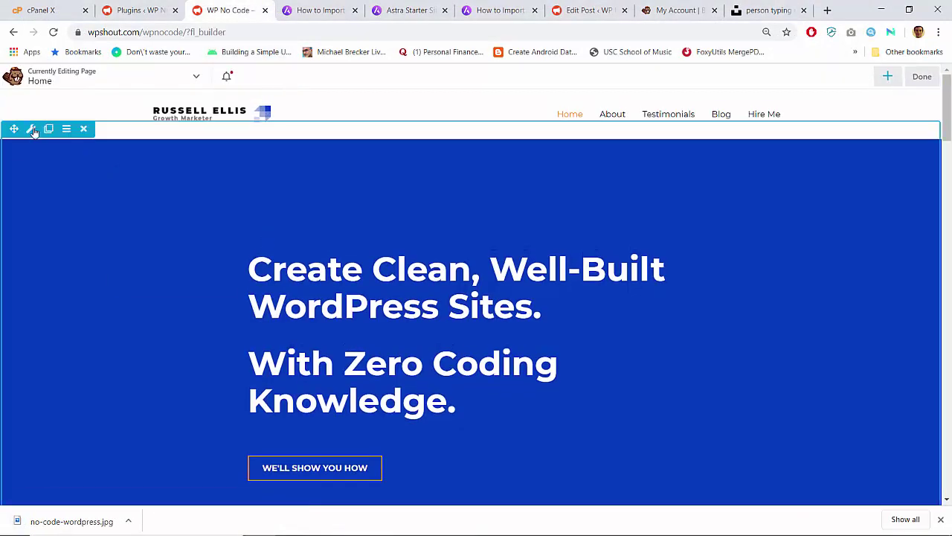
pyautogui.click(33, 130)
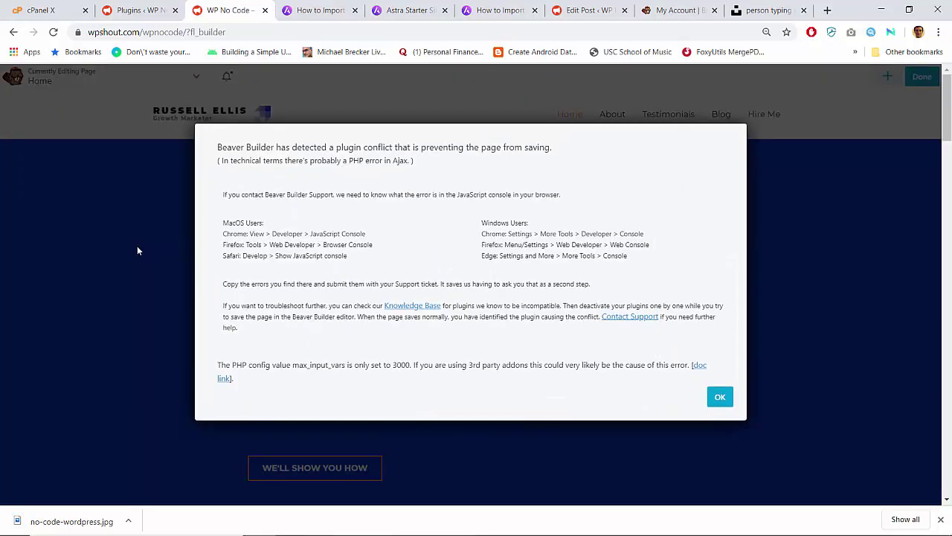
pyautogui.click(719, 399)
# Publish the home page and exit the page builder
pyautogui.click(921, 77)
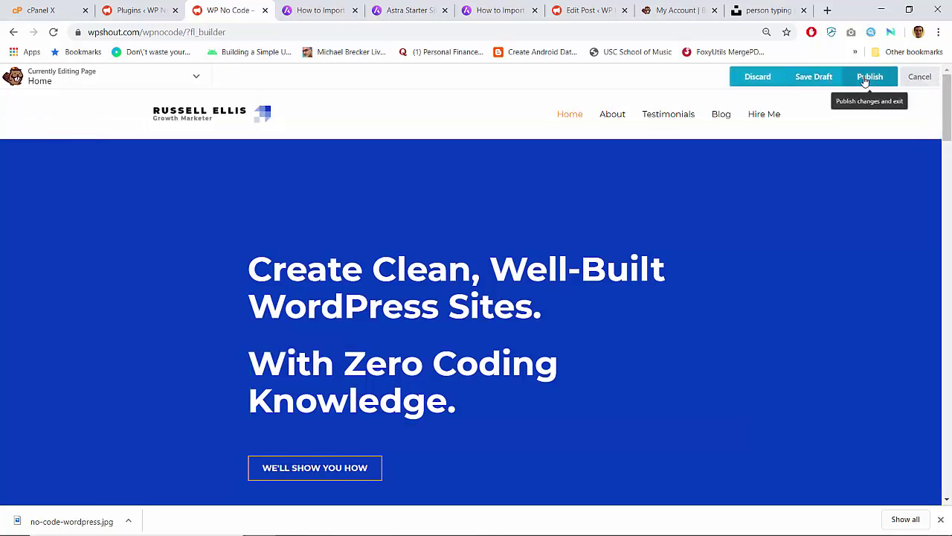
pyautogui.click(867, 79)
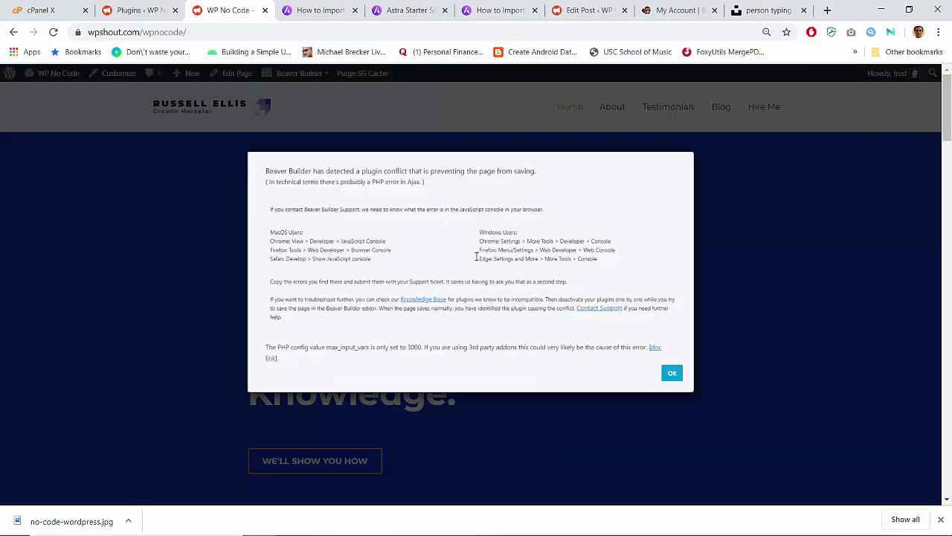
pyautogui.click(728, 399)
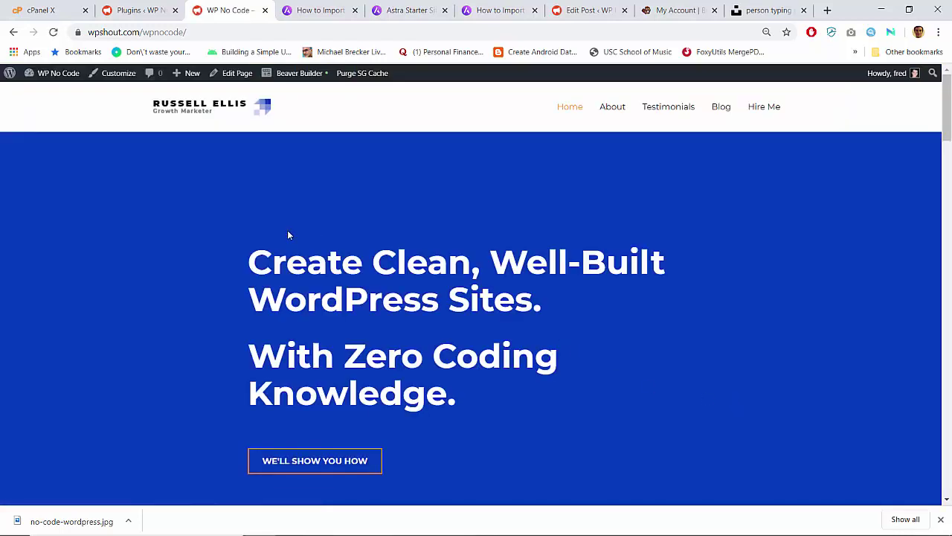
# Relaunch Beaver Builder on the home page, open the hero row's settings and dismiss the browser's download bar
pyautogui.click(313, 73)
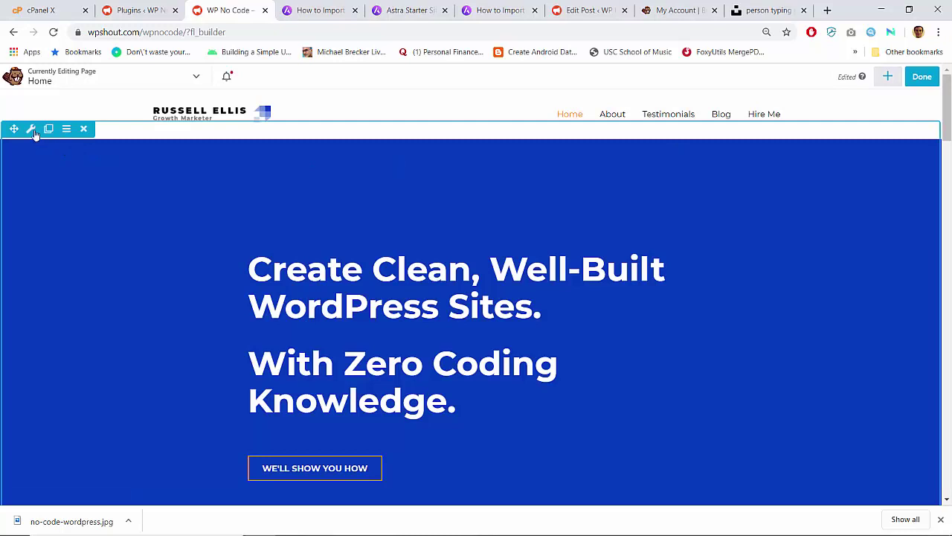
pyautogui.click(32, 130)
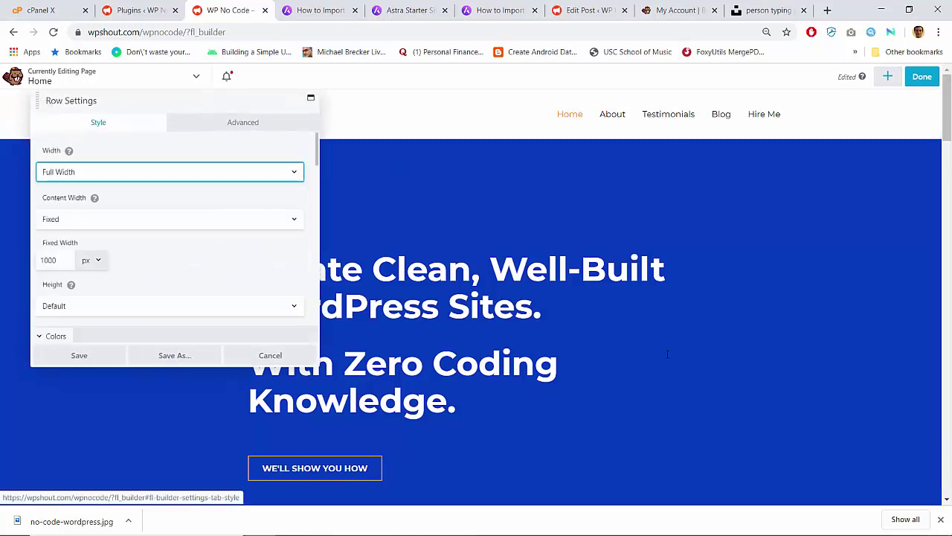
pyautogui.click(940, 519)
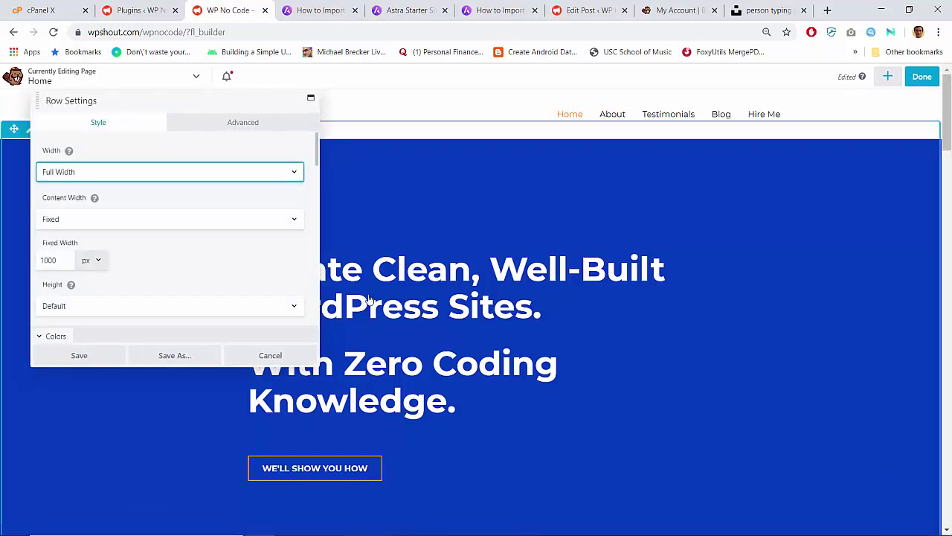
# Upload no-code-wordpress.jpg from Downloads to the media library for the hero row's background photo
pyautogui.scroll(-10, 228, 269)
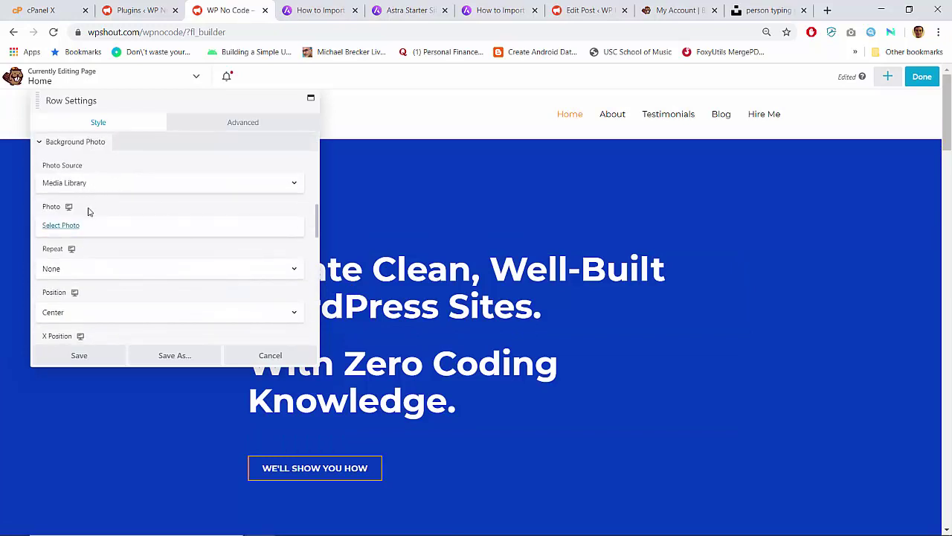
pyautogui.click(64, 227)
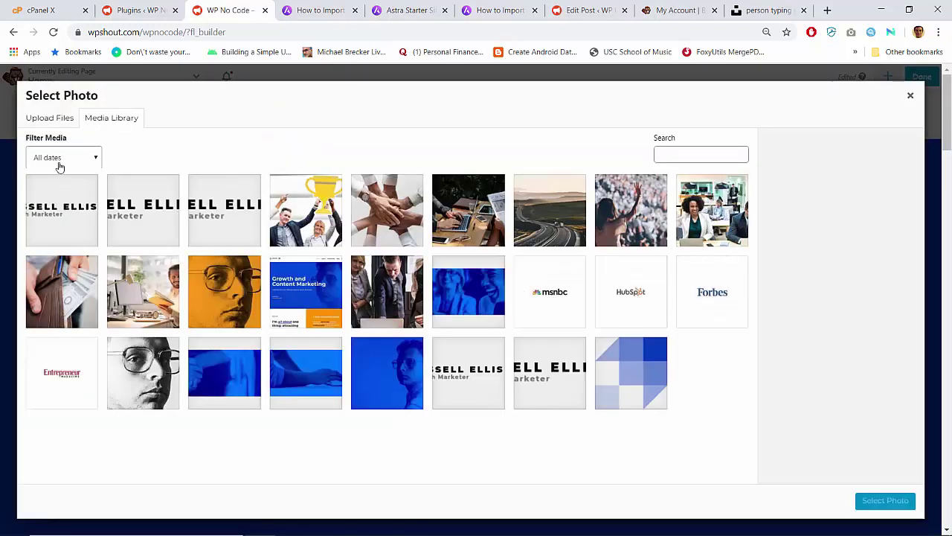
pyautogui.click(54, 118)
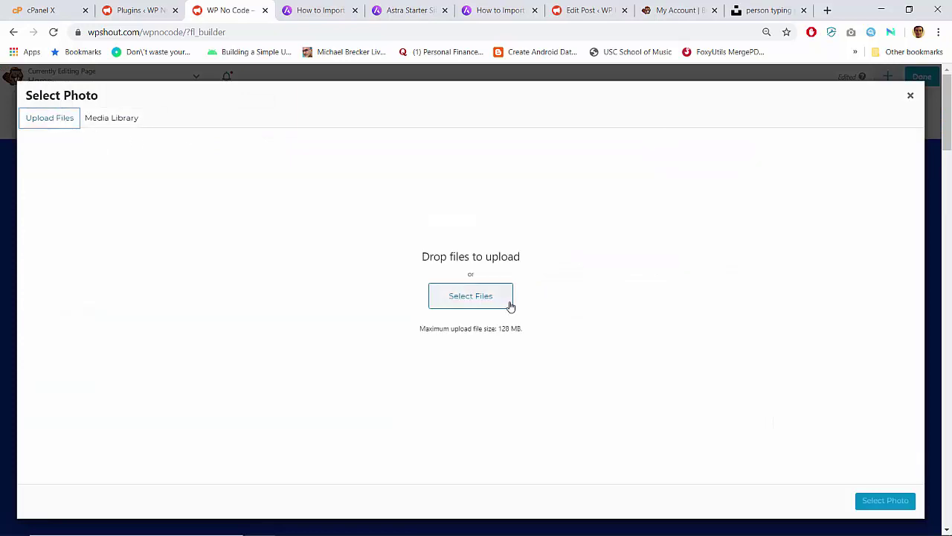
pyautogui.click(484, 306)
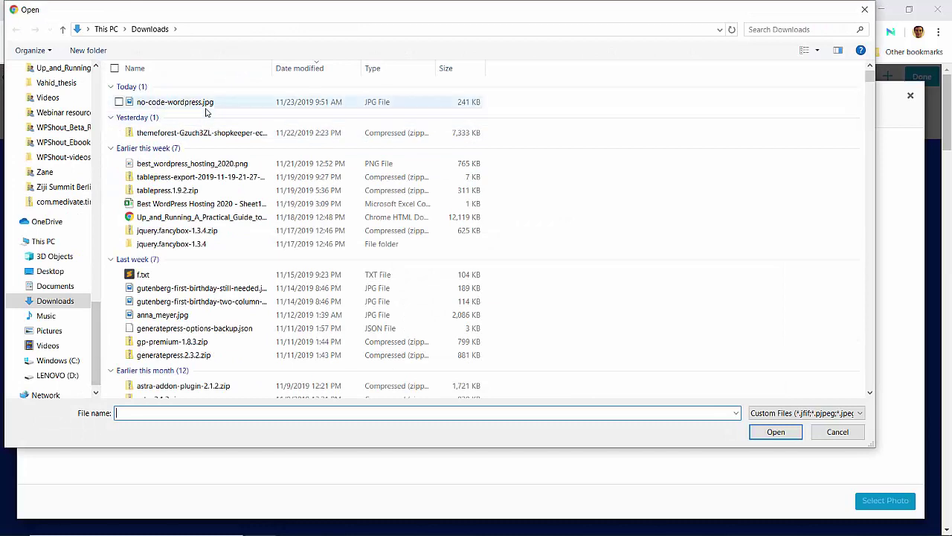
pyautogui.doubleClick(207, 104)
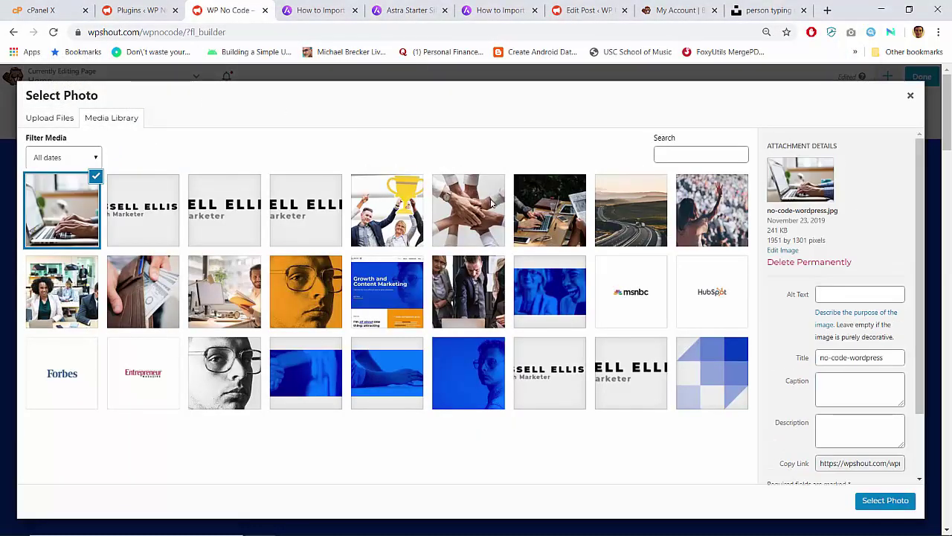
# Set the uploaded photo's alt text to "build wordpress websites without code"
pyautogui.click(854, 296)
pyautogui.write('wordpress')
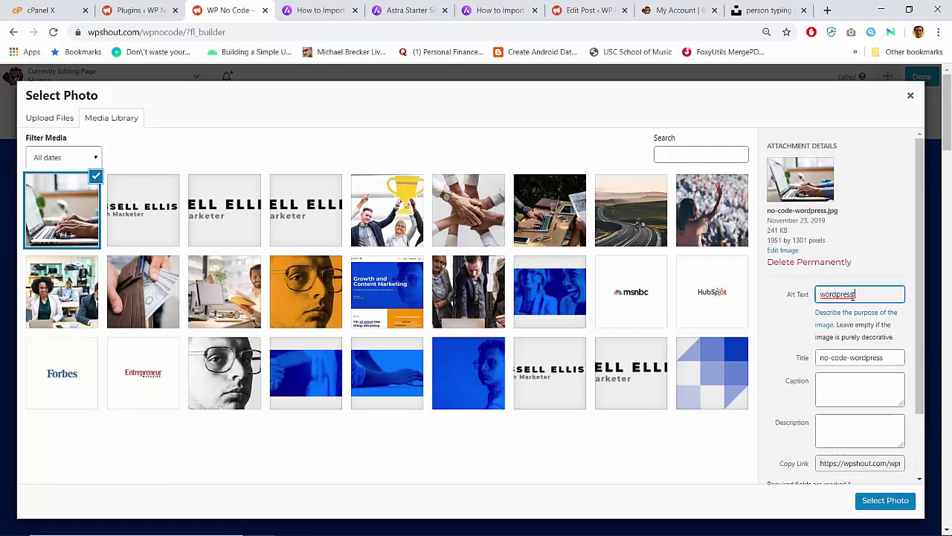
pyautogui.press('Home')
pyautogui.write('build ')
pyautogui.write(' websites')
pyautogui.write(' without code')
pyautogui.click(792, 317)
# Apply the uploaded laptop photo as the hero row's background photo
pyautogui.scroll(-1, 787, 320)
pyautogui.scroll(1, 787, 320)
pyautogui.scroll(-1, 786, 320)
pyautogui.scroll(1, 786, 320)
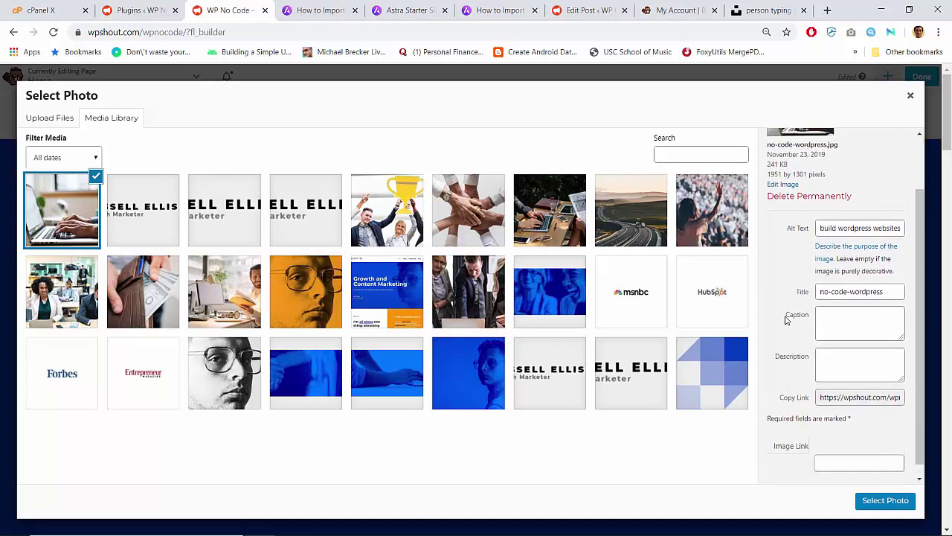
pyautogui.scroll(-1, 787, 320)
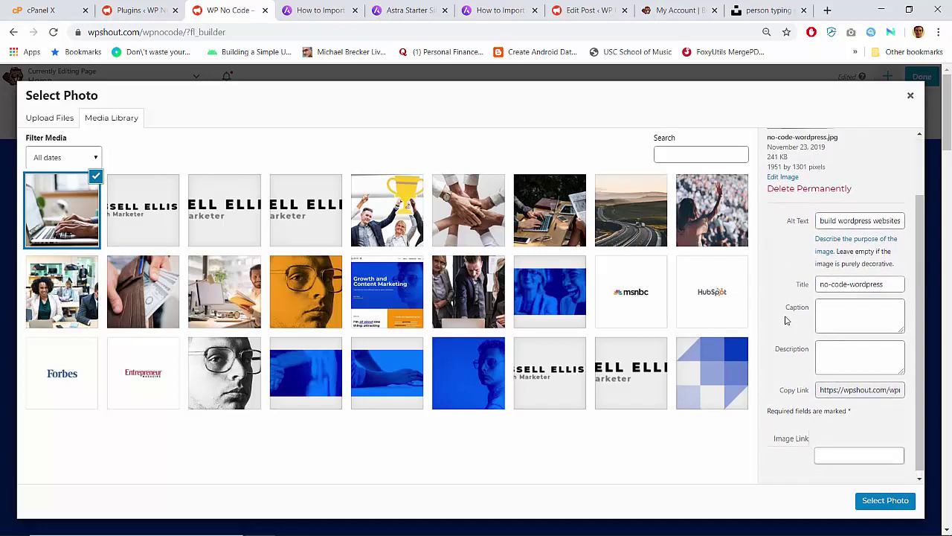
pyautogui.scroll(-1, 778, 280)
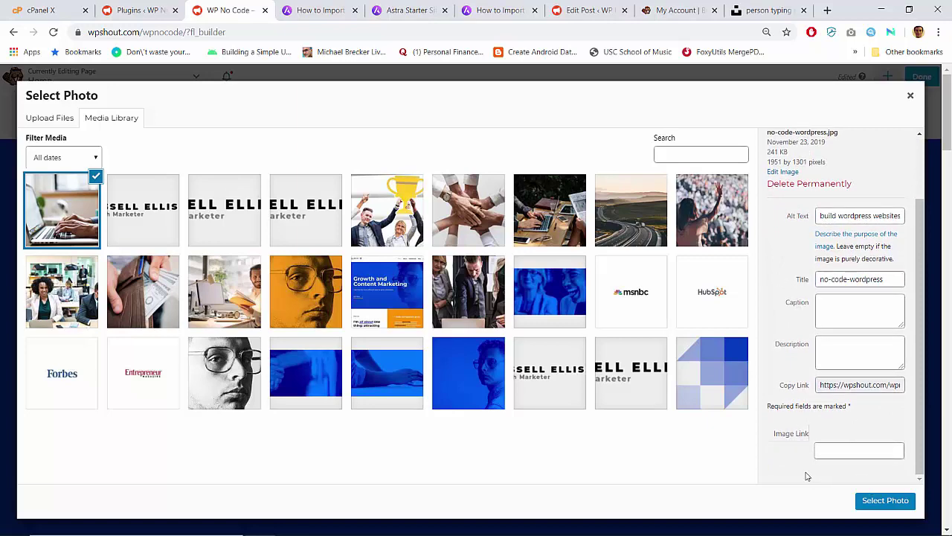
pyautogui.scroll(2, 804, 416)
pyautogui.scroll(-2, 800, 407)
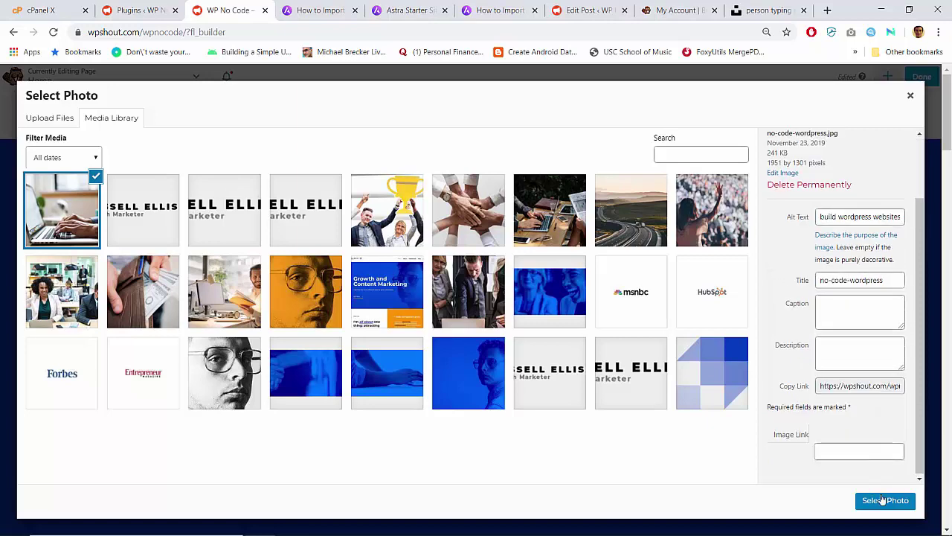
pyautogui.click(883, 501)
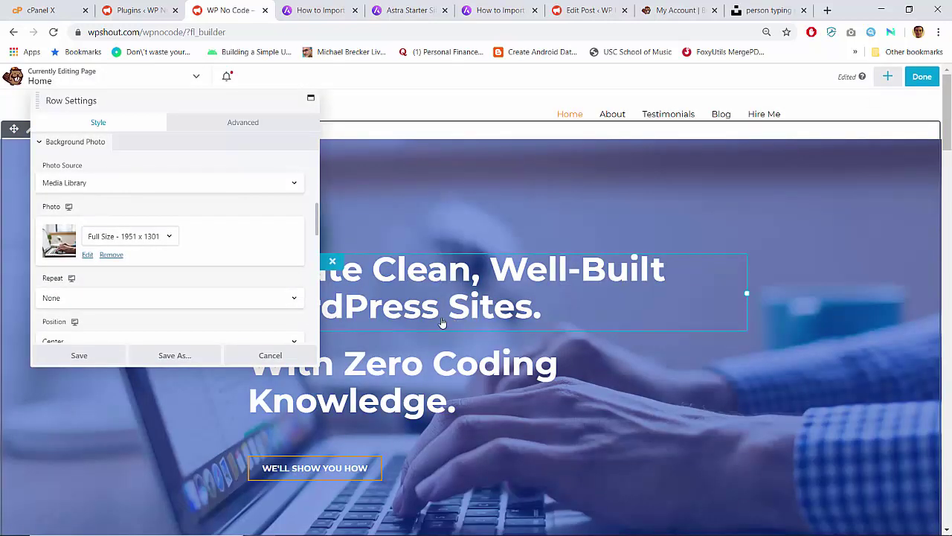
# Set the hero background photo's size to Large - 1024 x 683, comparing it with Full Size, and save the row settings
pyautogui.click(169, 237)
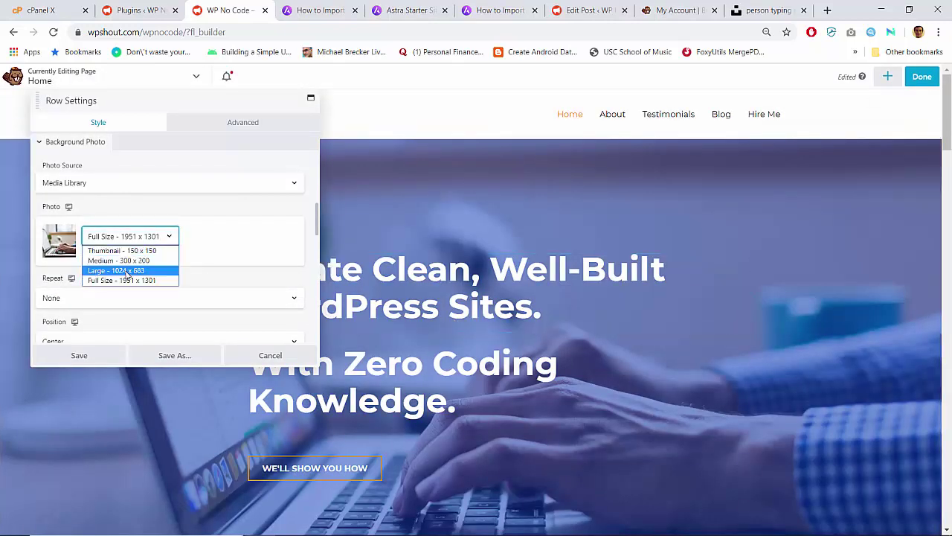
pyautogui.click(128, 273)
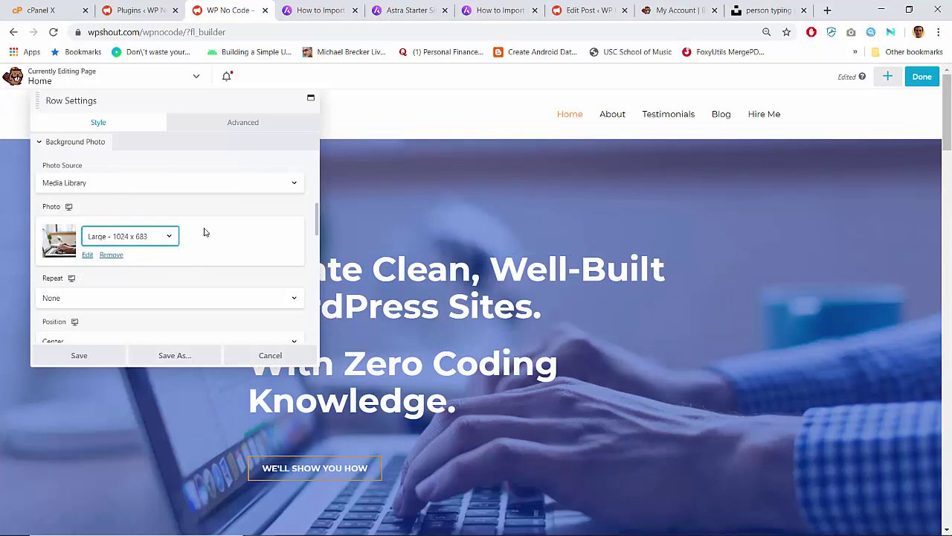
pyautogui.scroll(-1, 530, 204)
pyautogui.scroll(-2, 529, 205)
pyautogui.scroll(3, 543, 203)
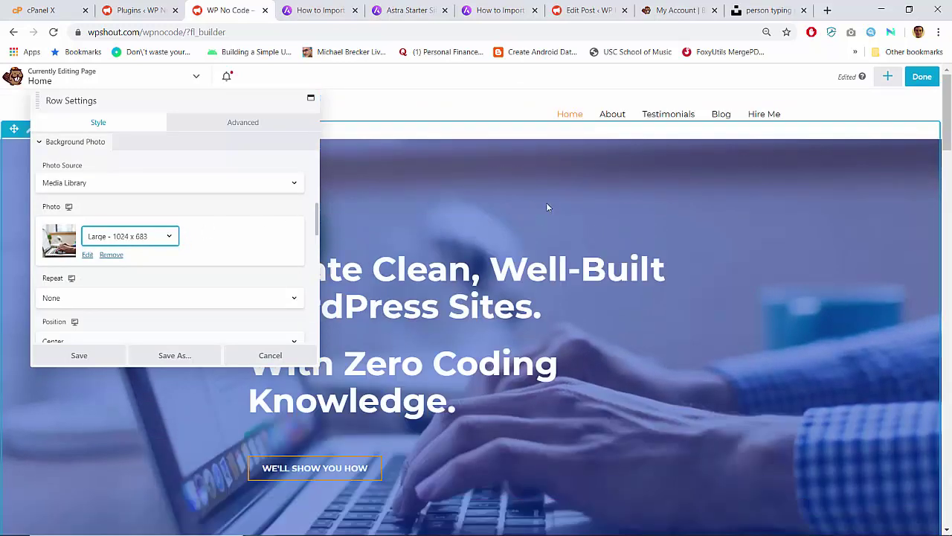
pyautogui.click(170, 237)
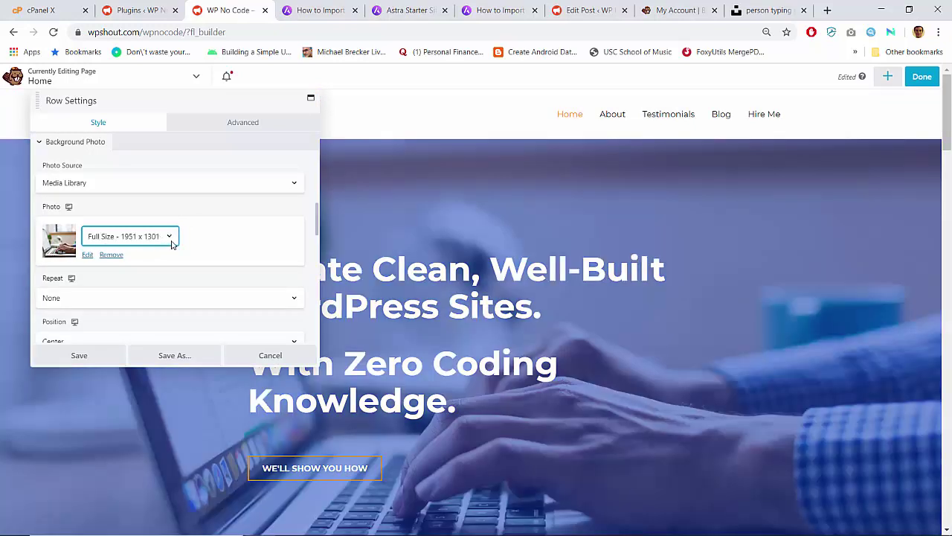
pyautogui.press('Up')
pyautogui.press('Down')
pyautogui.press('Up')
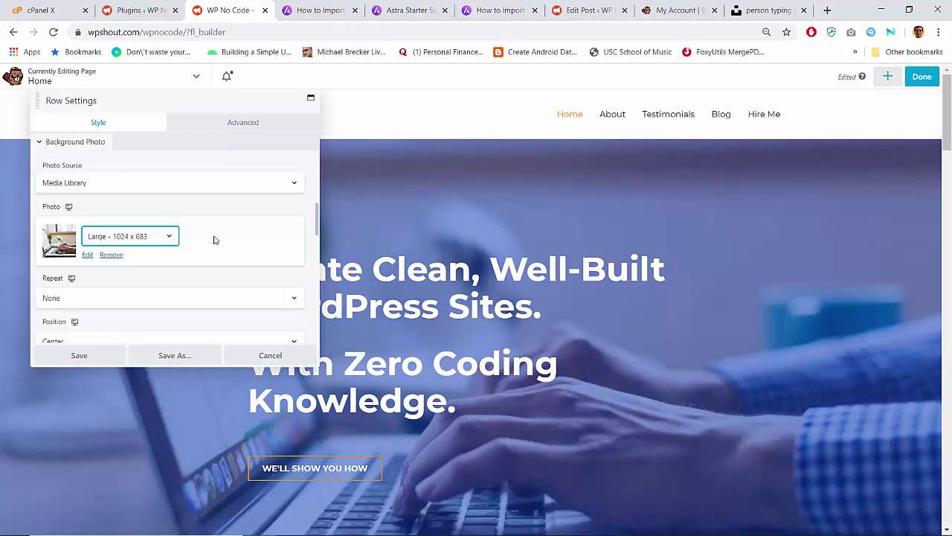
pyautogui.click(78, 356)
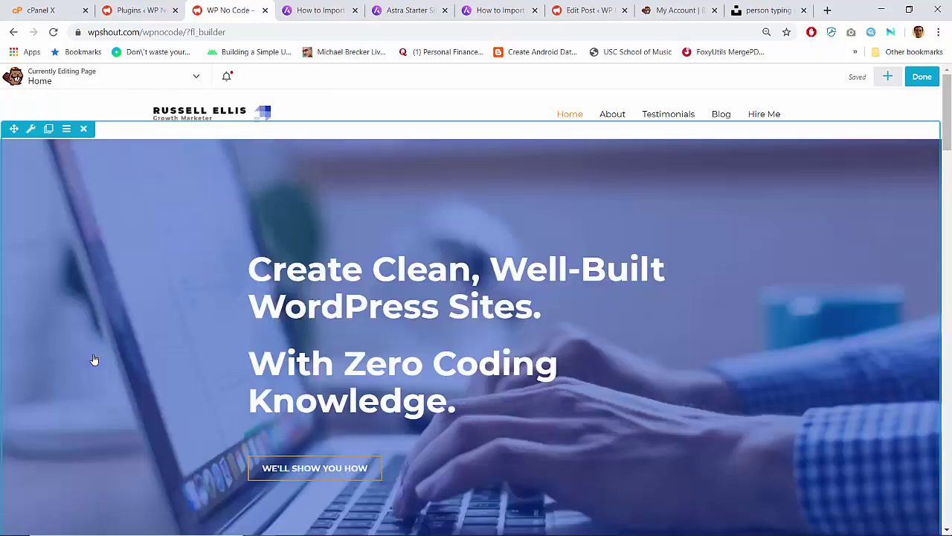
# Check the home page's hero section, reopen the hero row's settings and go to the Background Overlay options
pyautogui.scroll(-3, 684, 360)
pyautogui.scroll(3, 684, 357)
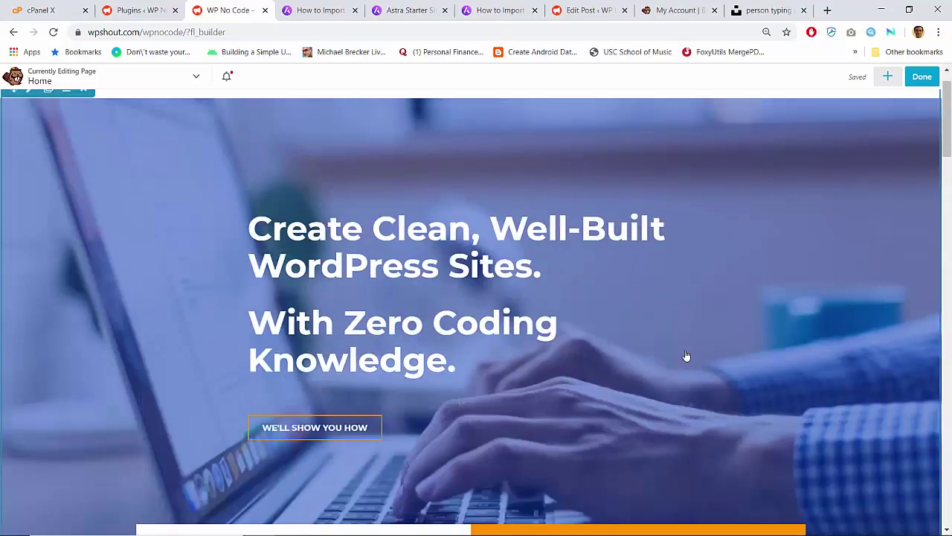
pyautogui.scroll(-4, 687, 357)
pyautogui.scroll(4, 685, 357)
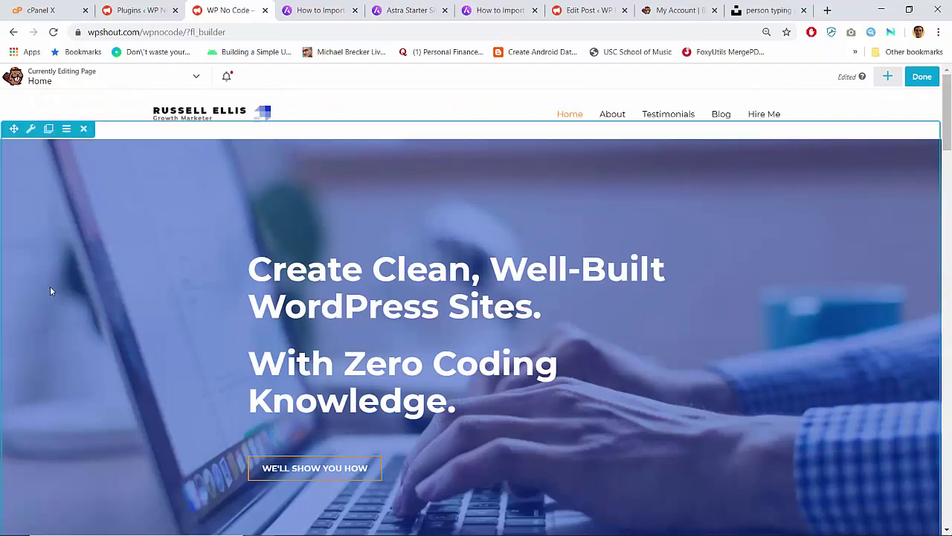
pyautogui.scroll(-6, 50, 287)
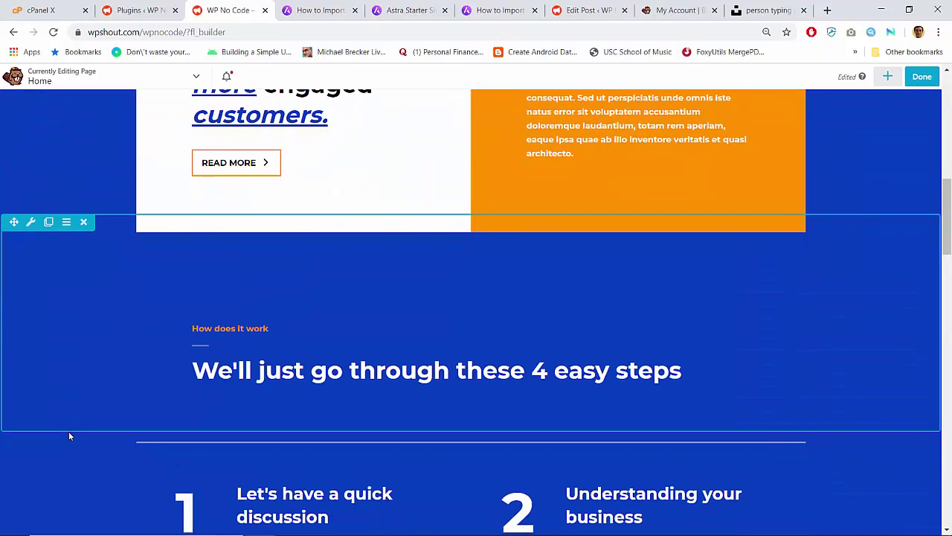
pyautogui.scroll(7, 69, 435)
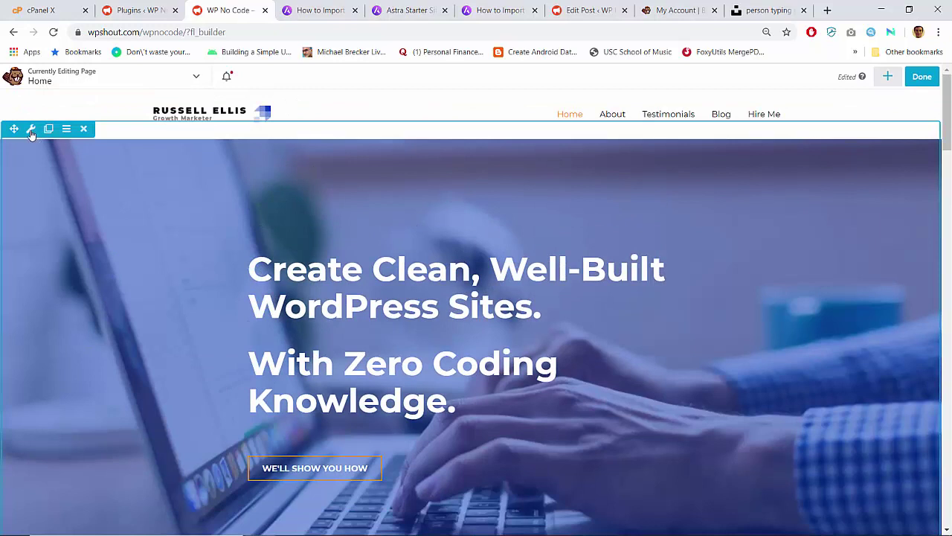
pyautogui.click(30, 131)
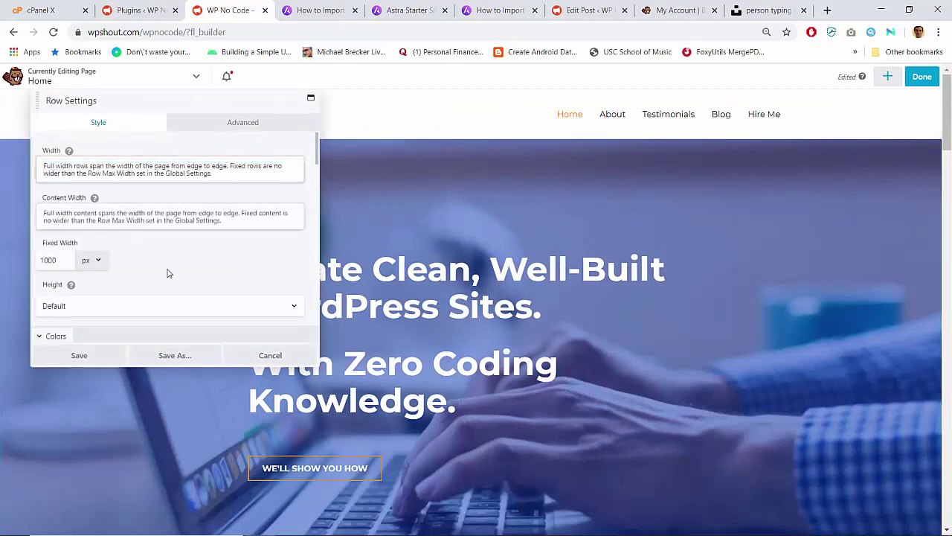
pyautogui.scroll(-10, 172, 274)
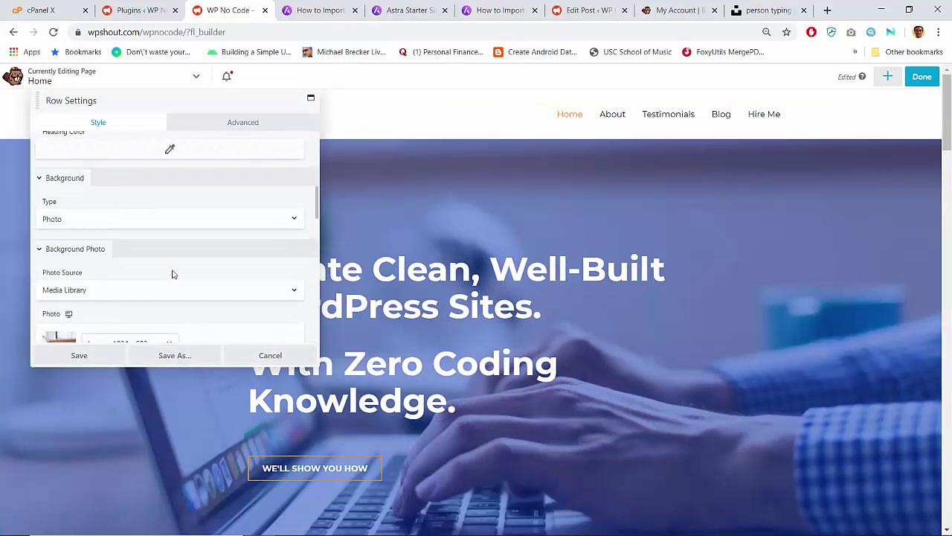
pyautogui.scroll(-8, 172, 274)
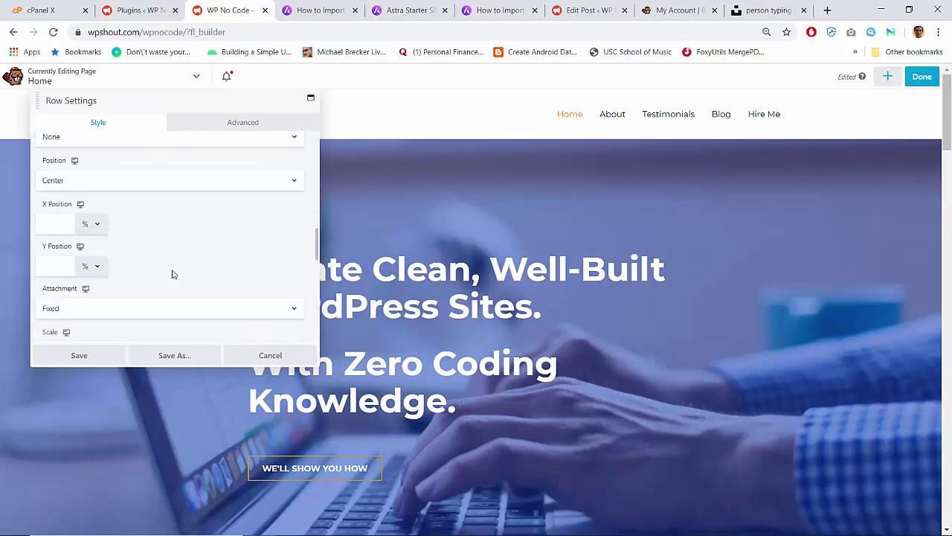
pyautogui.scroll(-1, 172, 274)
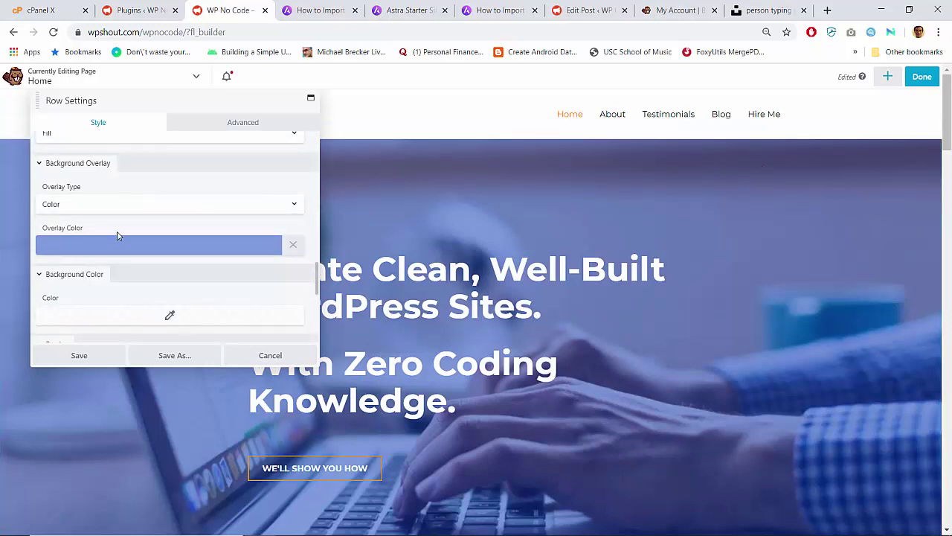
# Try opacities of 0.9 and 0.8 in the rgba value of the hero row's overlay color
pyautogui.click(84, 255)
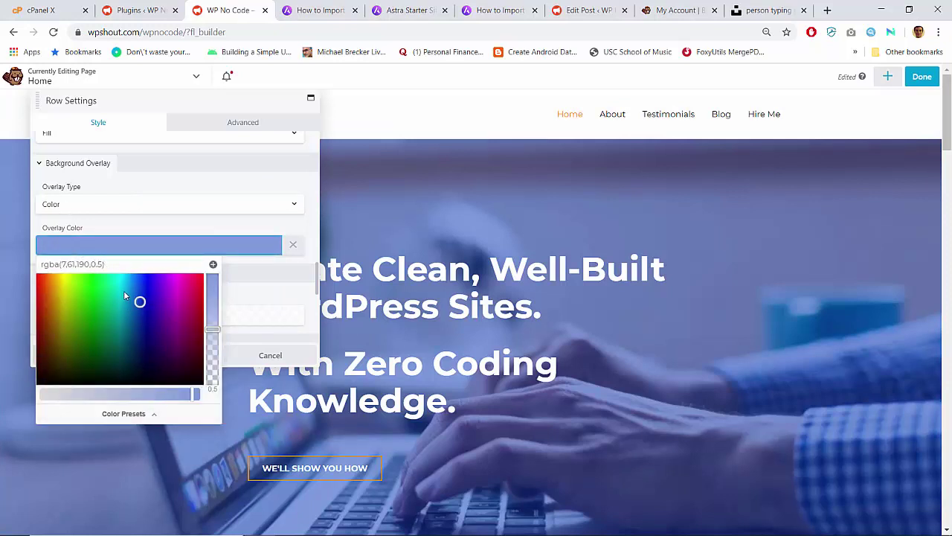
pyautogui.click(102, 264)
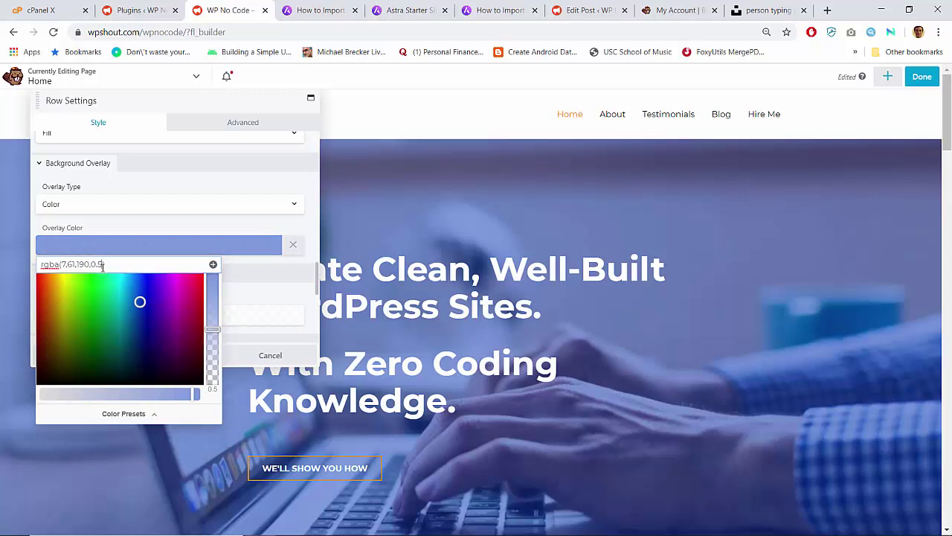
pyautogui.press('BackSpace')
pyautogui.write('9')
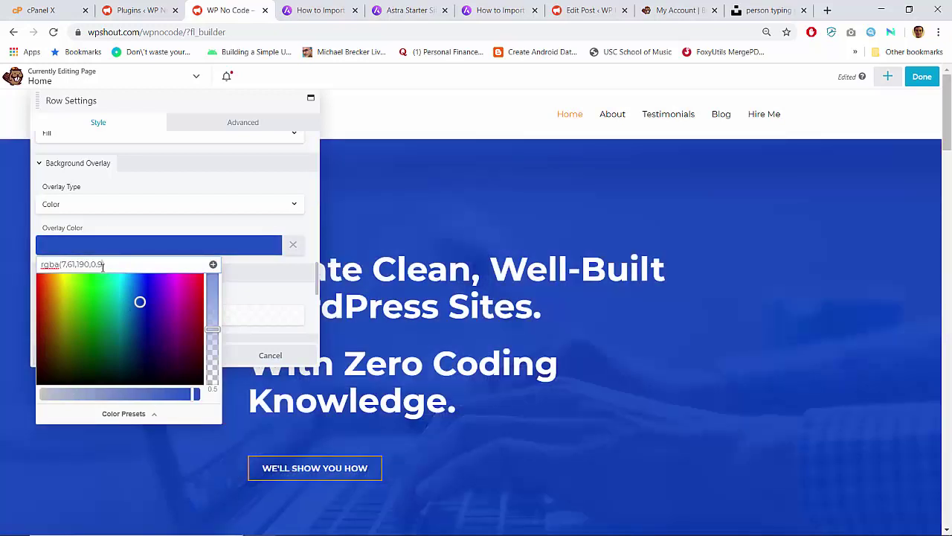
pyautogui.press('BackSpace')
pyautogui.write('8')
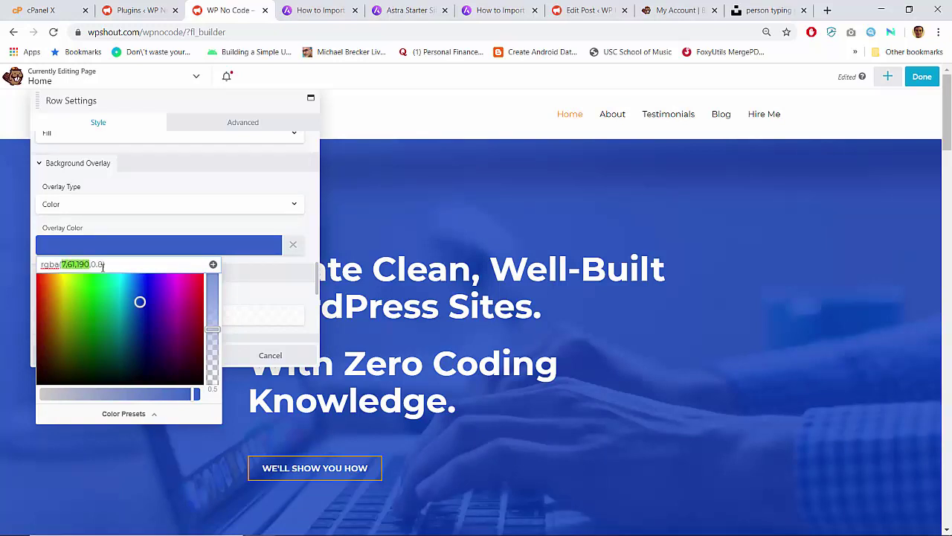
# Try to set the alpha part of the overlay color's rgba value to 1
pyautogui.press('Right')
pyautogui.press('Right')
pyautogui.hotkey('shift', 'Right')
pyautogui.hotkey('shift', 'Right')
pyautogui.hotkey('shift', 'Right')
pyautogui.write('0.')
pyautogui.press('BackSpace')
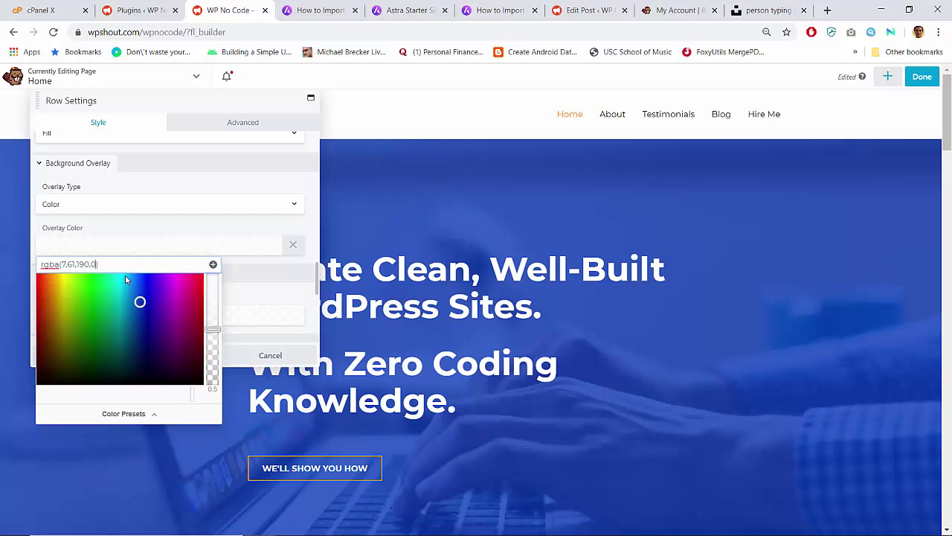
pyautogui.write('1')
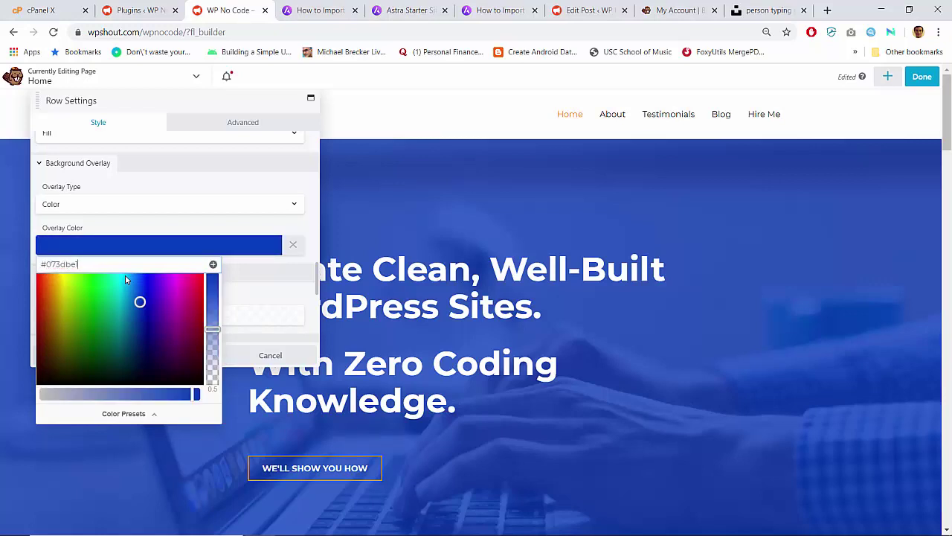
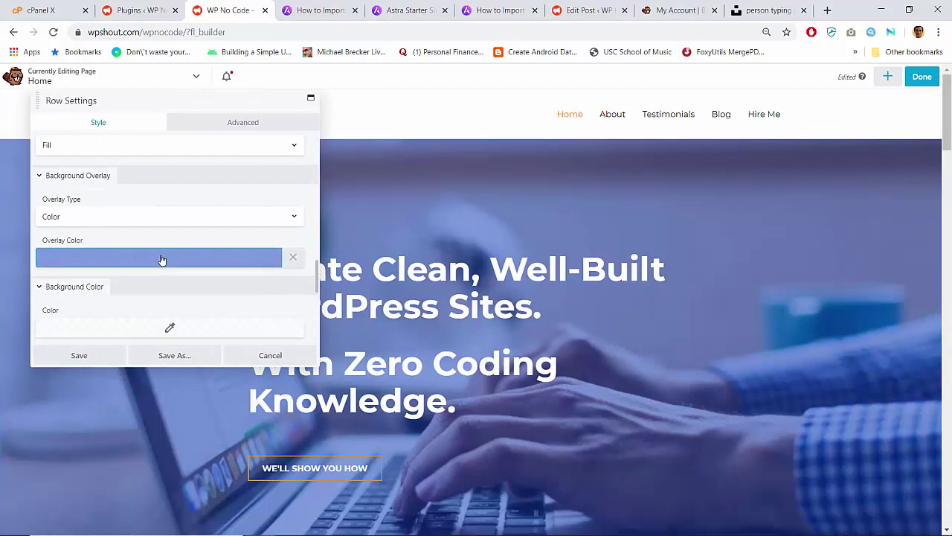
# Set the overlay color to #073dbe and compare full opacity with an opacity of 0.7
pyautogui.click(162, 260)
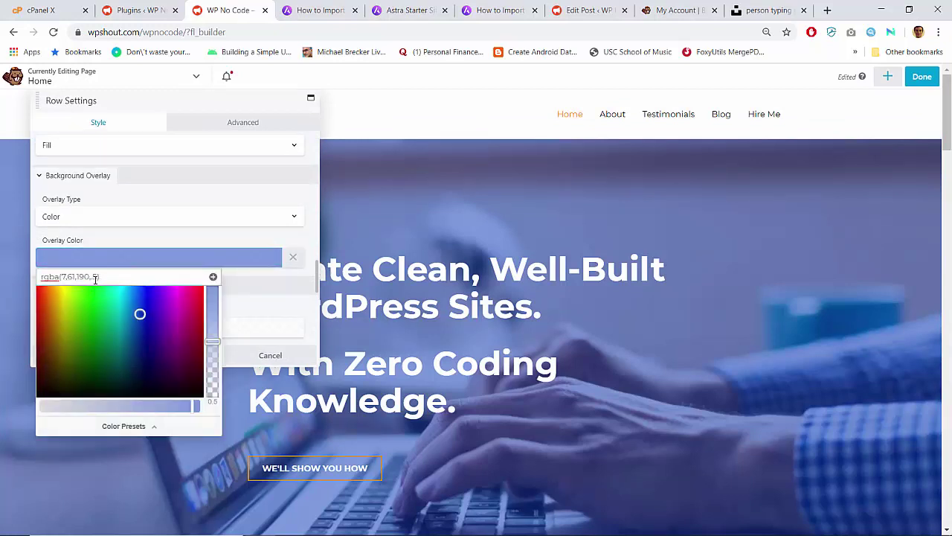
pyautogui.write('#073dbe')
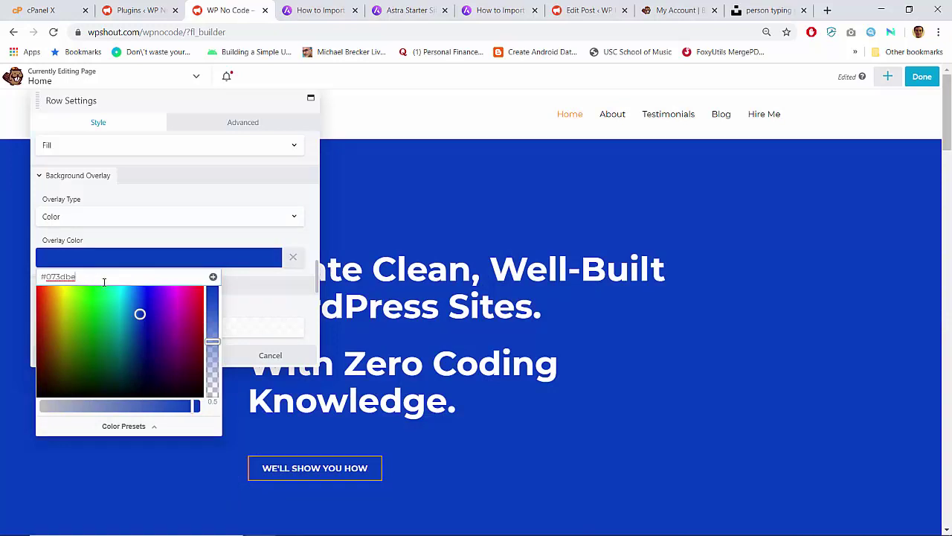
pyautogui.moveTo(213, 343); pyautogui.dragTo(213, 279)
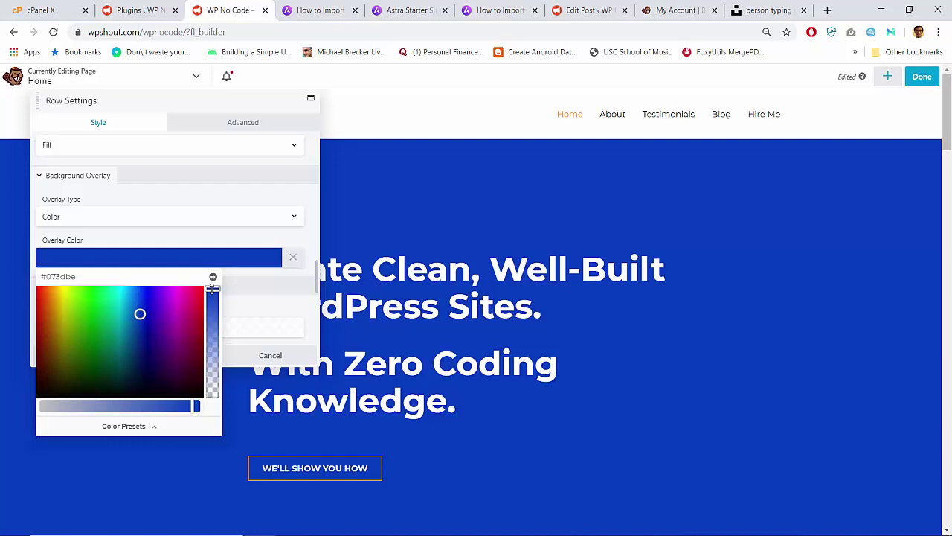
pyautogui.doubleClick(67, 277)
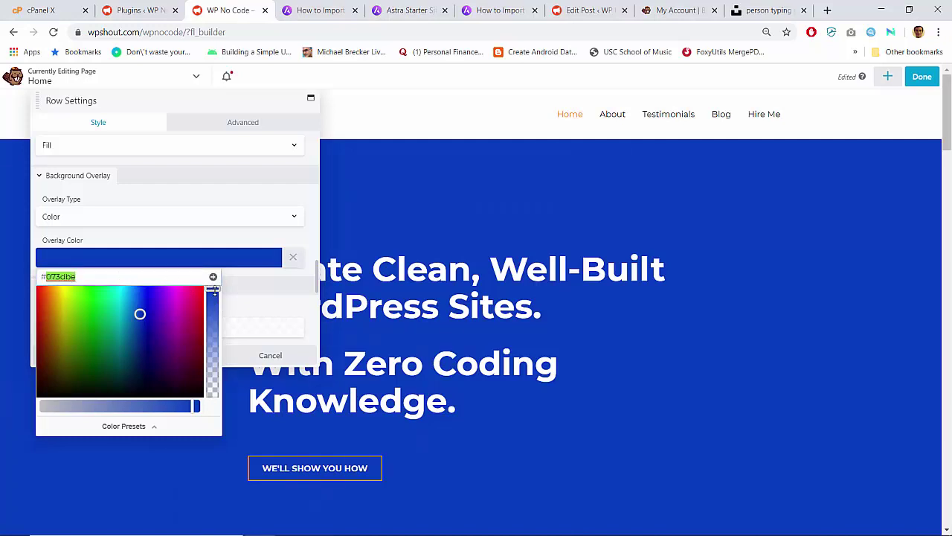
pyautogui.moveTo(212, 289); pyautogui.dragTo(214, 320)
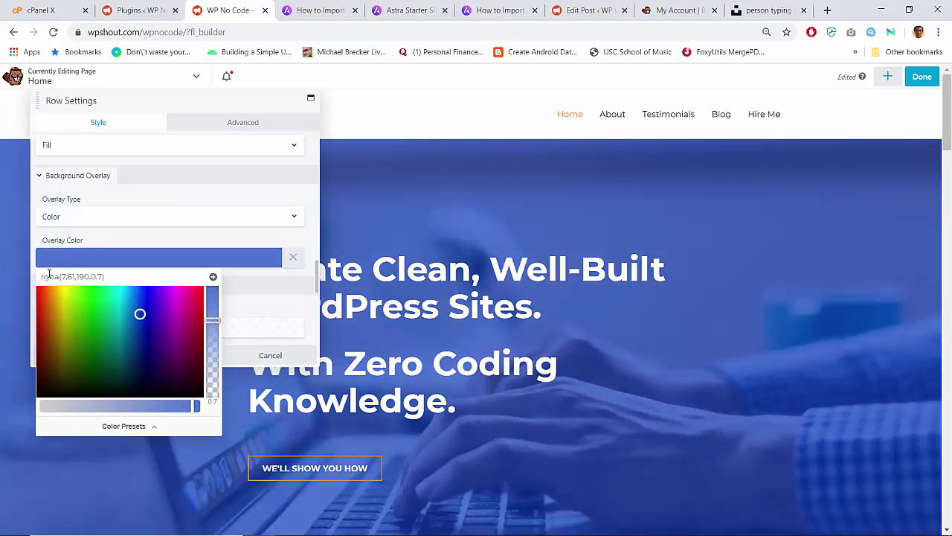
pyautogui.moveTo(213, 320); pyautogui.dragTo(211, 245)
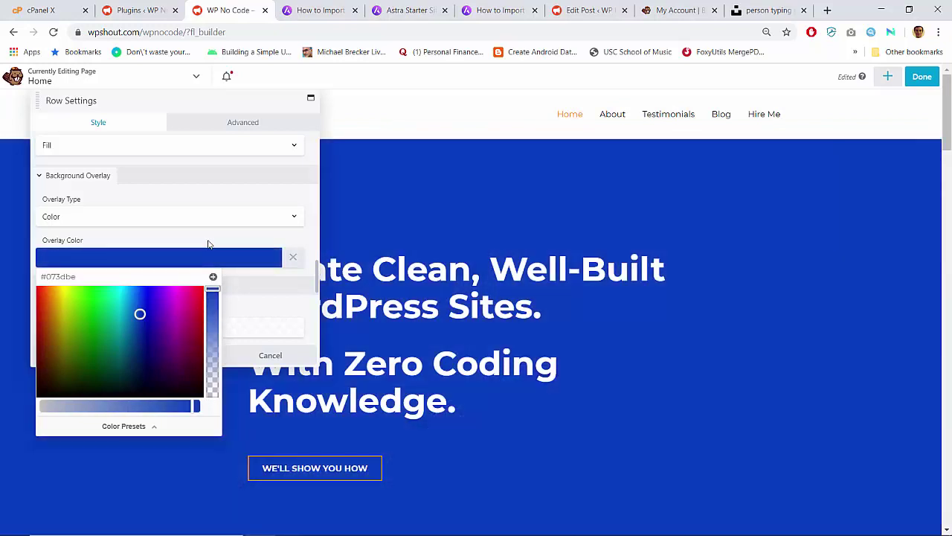
# Examine how the overlay color's hex code is built up by highlighting groups of its digits
pyautogui.click(62, 276)
pyautogui.doubleClick(61, 276)
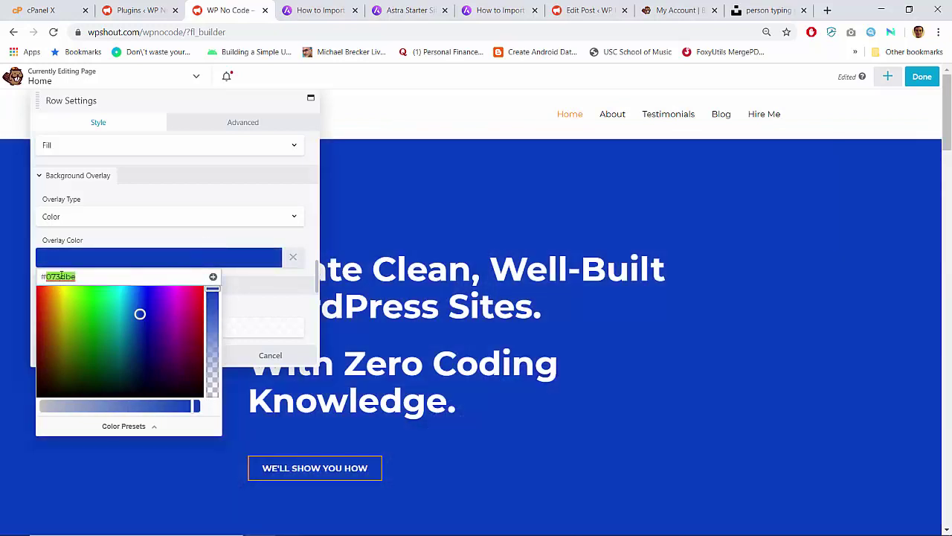
pyautogui.click(62, 276)
pyautogui.hotkey('shift', 'Right')
pyautogui.hotkey('shift', 'Right')
pyautogui.hotkey('shift', 'Right')
pyautogui.hotkey('shift', 'Right')
pyautogui.hotkey('shift', 'Right')
pyautogui.hotkey('shift', 'Right')
pyautogui.hotkey('shift', 'Right')
pyautogui.click(62, 276)
pyautogui.hotkey('shift', 'Right')
pyautogui.hotkey('shift', 'Right')
pyautogui.hotkey('shift', 'Right')
pyautogui.click(47, 275)
pyautogui.hotkey('shift', 'Right')
pyautogui.hotkey('shift', 'Right')
pyautogui.hotkey('shift', 'Right')
pyautogui.hotkey('shift', 'Left')
pyautogui.hotkey('shift', 'Left')
pyautogui.hotkey('shift', 'Left')
pyautogui.hotkey('shift', 'Right')
# Try replacing the last three characters of the overlay hex code with ggg and restore them to dbe
pyautogui.press('Left')
pyautogui.hotkey('shift', 'Right')
pyautogui.hotkey('shift', 'Right')
pyautogui.hotkey('shift', 'Right')
pyautogui.write('f')
pyautogui.press('BackSpace')
pyautogui.press('BackSpace')
pyautogui.write('ggg')
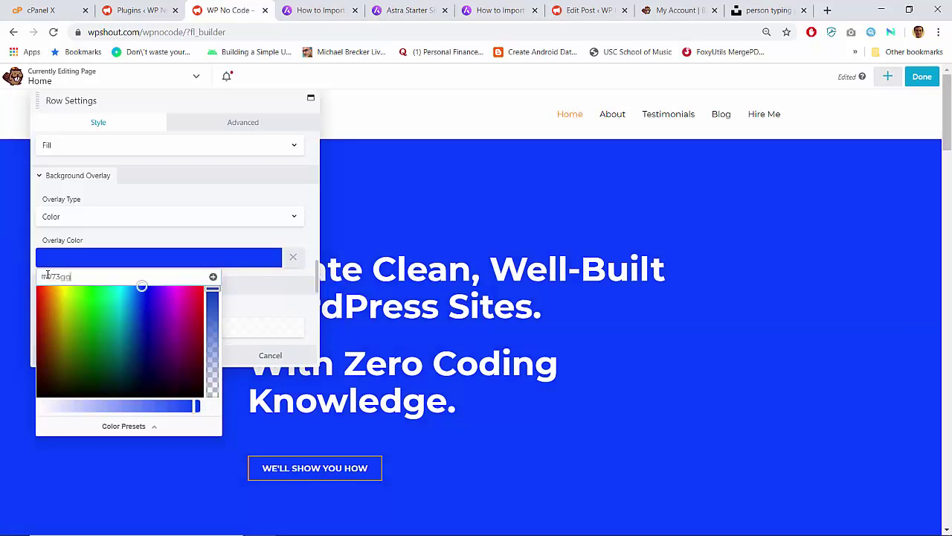
pyautogui.hotkey('shift', 'Left')
pyautogui.hotkey('shift', 'Left')
pyautogui.hotkey('shift', 'Left')
pyautogui.write('dbe')
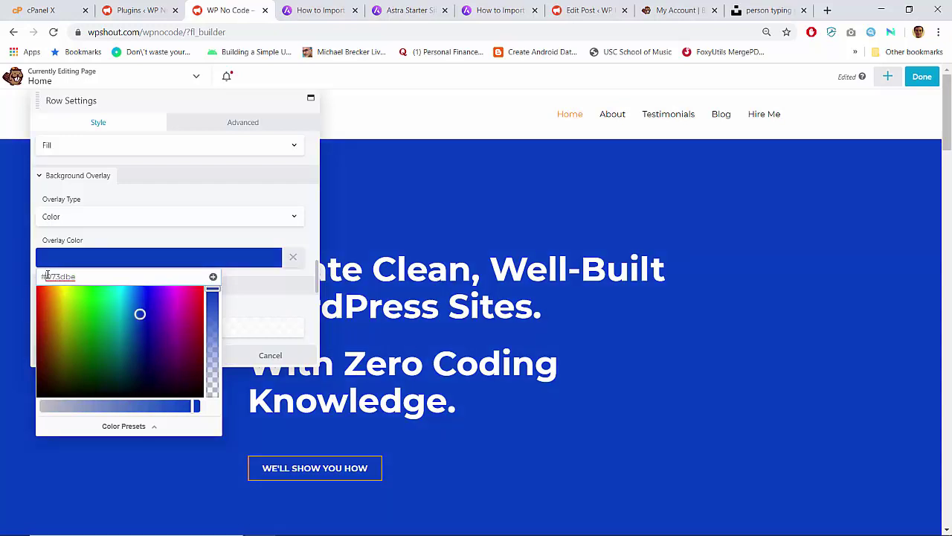
# Examine the six digits of the restored overlay hex code once more
pyautogui.hotkey('shift', 'Right')
pyautogui.hotkey('shift', 'Right')
pyautogui.hotkey('shift', 'Right')
pyautogui.hotkey('shift', 'Right')
pyautogui.hotkey('shift', 'Right')
pyautogui.hotkey('shift', 'Right')
pyautogui.hotkey('shift', 'Left')
pyautogui.hotkey('shift', 'Left')
pyautogui.hotkey('shift', 'Left')
pyautogui.hotkey('shift', 'Left')
pyautogui.hotkey('shift', 'Left')
pyautogui.hotkey('shift', 'Left')
pyautogui.press('Right')
# Set the hero row's overlay color to rgba(7,61,190,0.8)
pyautogui.click(215, 292)
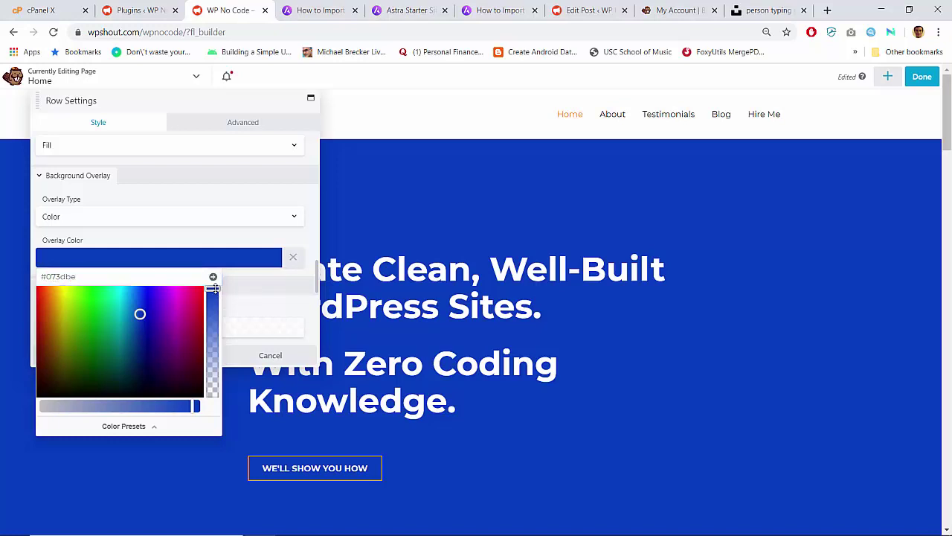
pyautogui.click(215, 296)
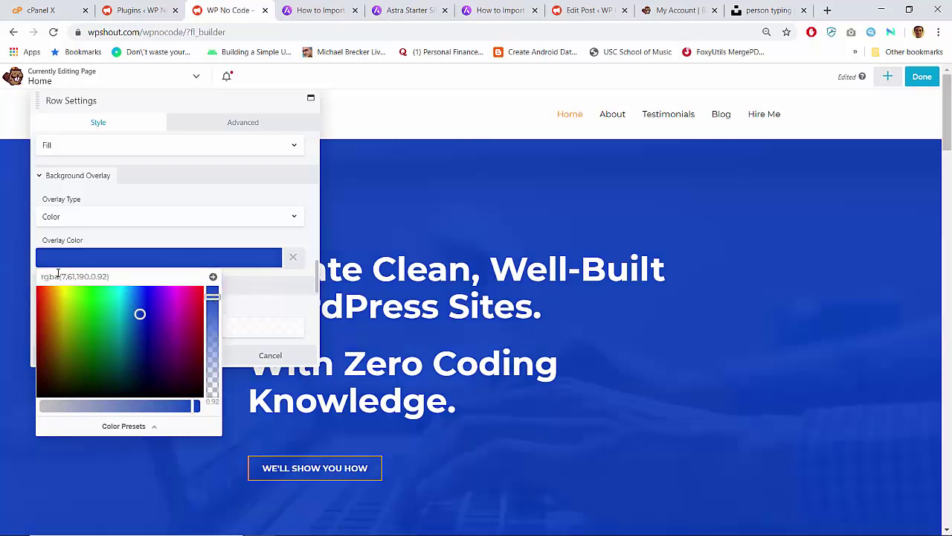
pyautogui.click(105, 276)
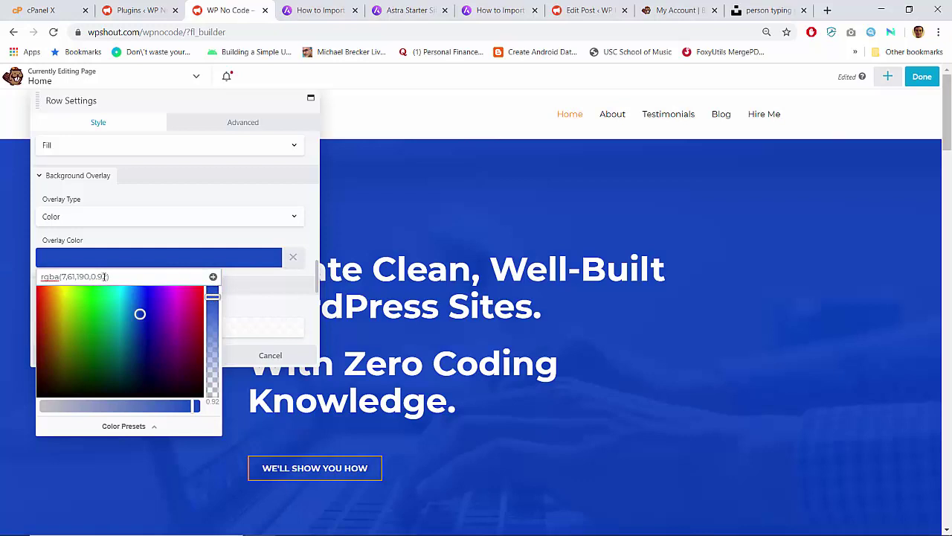
pyautogui.write('8')
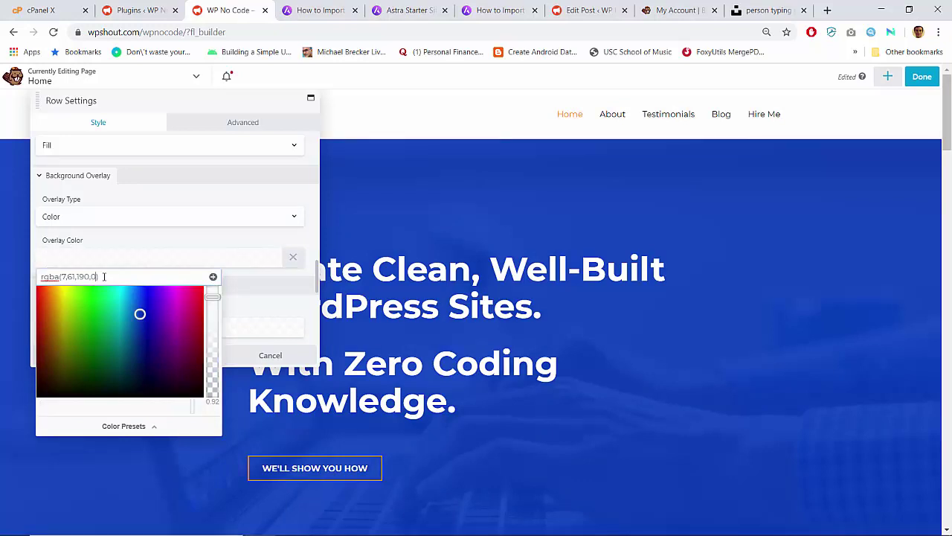
pyautogui.write('8')
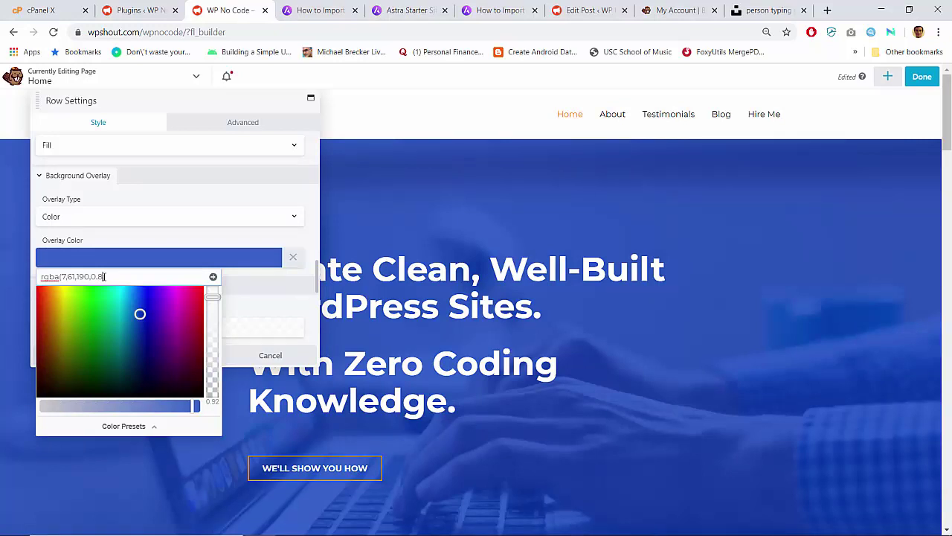
# Try alpha values of 0.85 and 0.9 in the hero row's overlay color, checking the hero section after each
pyautogui.write('8')
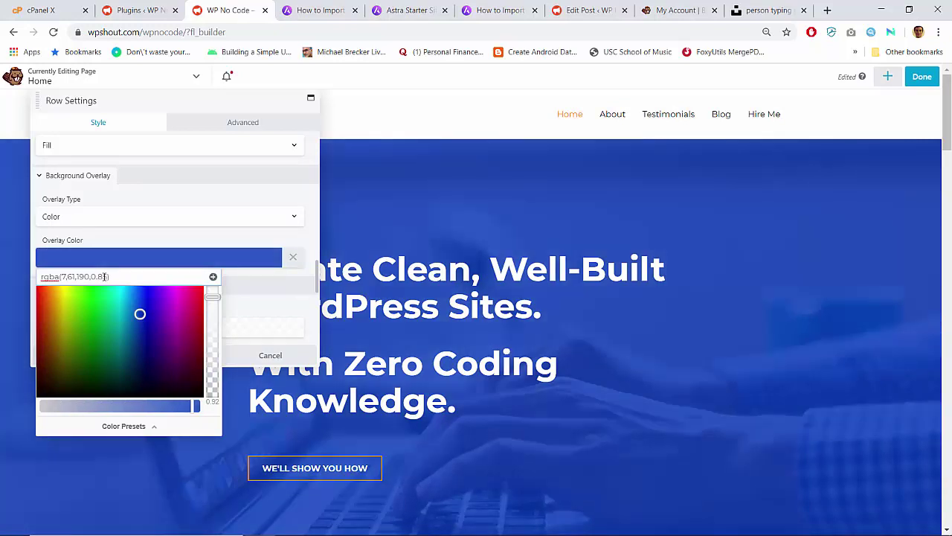
pyautogui.scroll(-2, 667, 340)
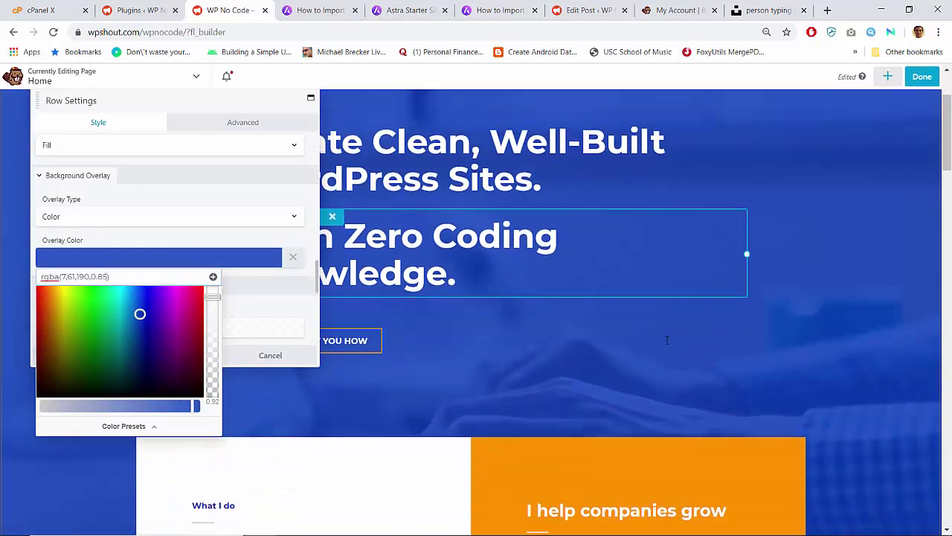
pyautogui.scroll(2, 667, 341)
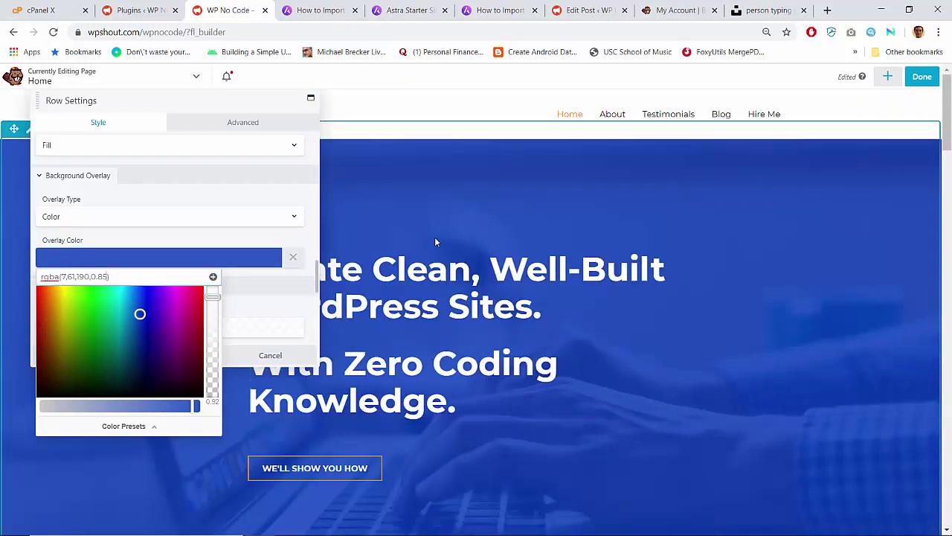
pyautogui.press('BackSpace')
pyautogui.press('BackSpace')
pyautogui.press('BackSpace')
pyautogui.write('9')
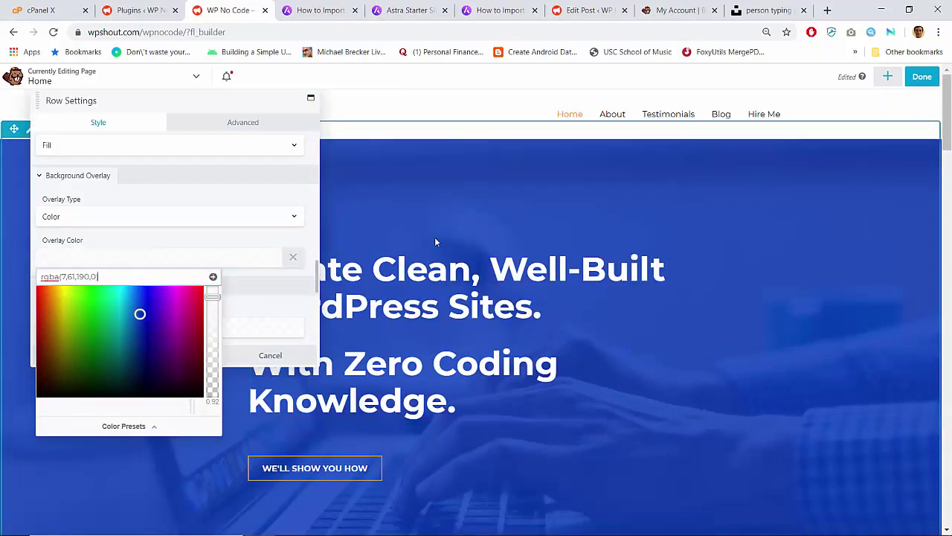
pyautogui.write(')')
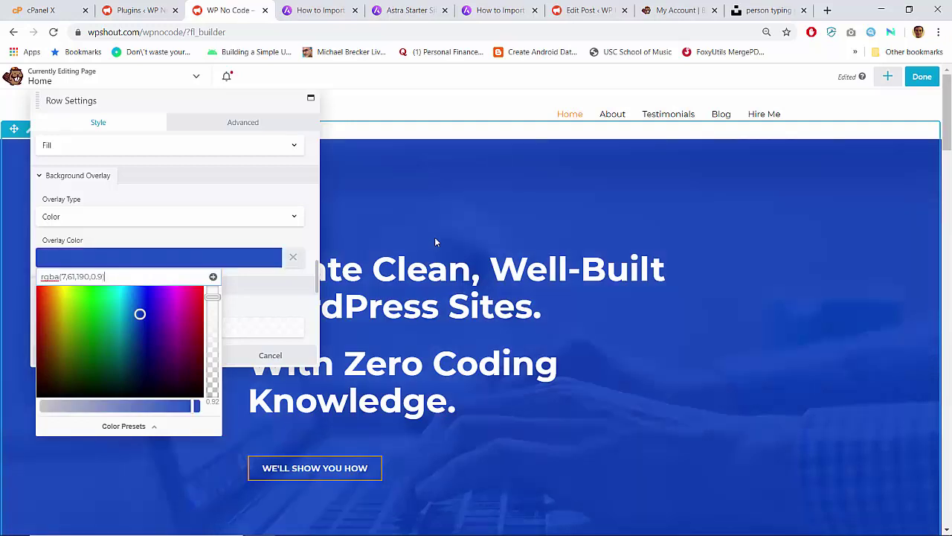
pyautogui.scroll(-2, 729, 320)
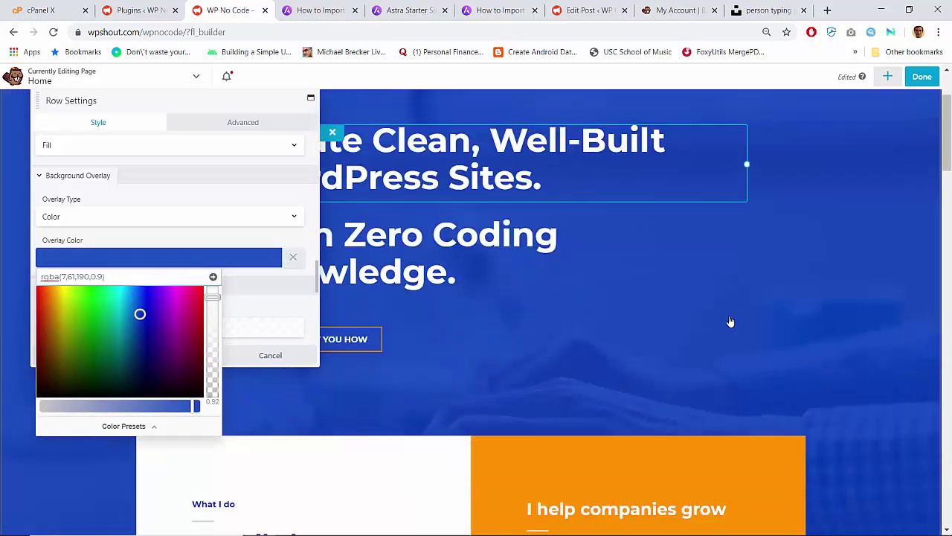
pyautogui.scroll(2, 729, 322)
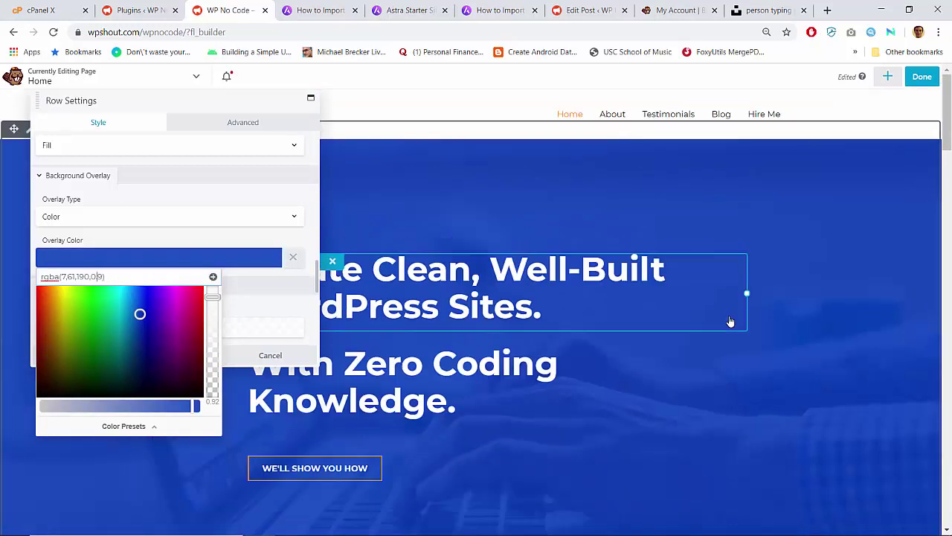
# Set the hero row's overlay color to rgba(7,61,190,0.85) and save the row settings
pyautogui.write('85')
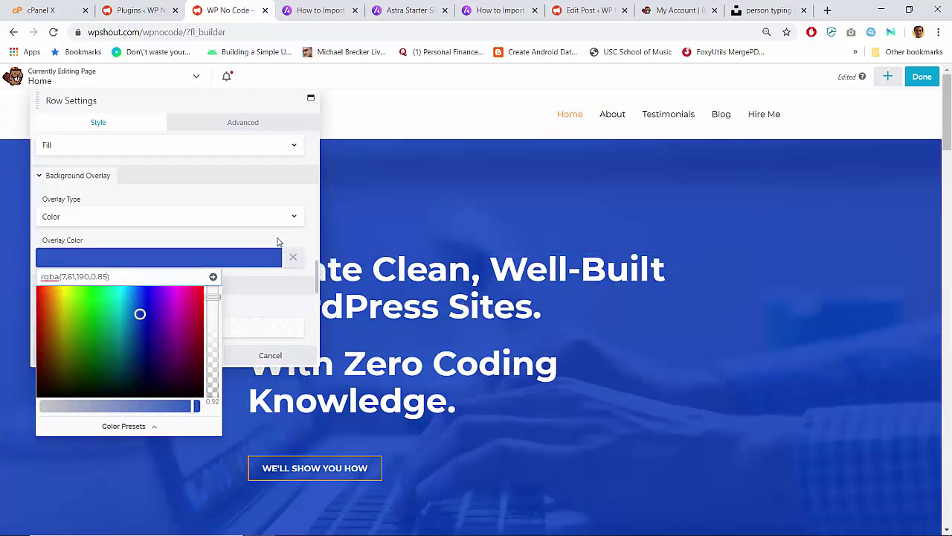
pyautogui.click(152, 426)
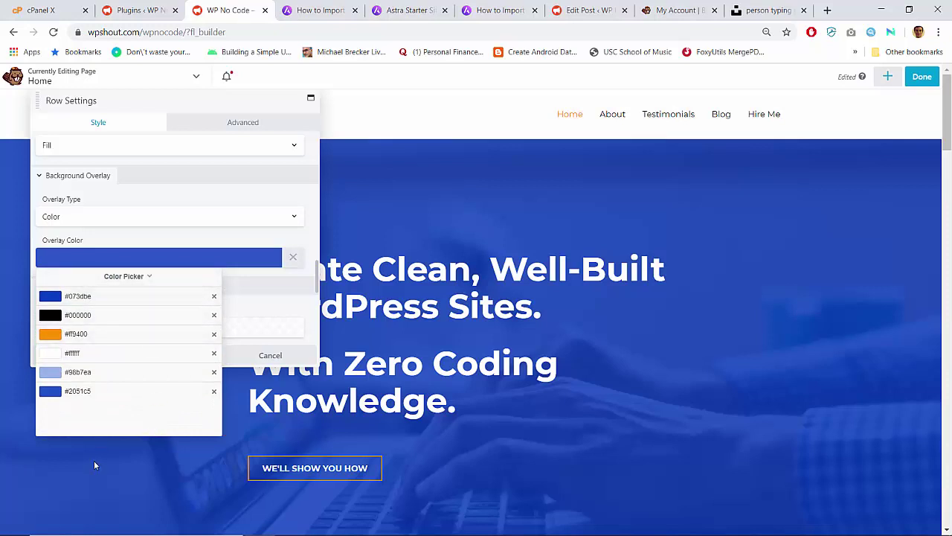
pyautogui.click(149, 277)
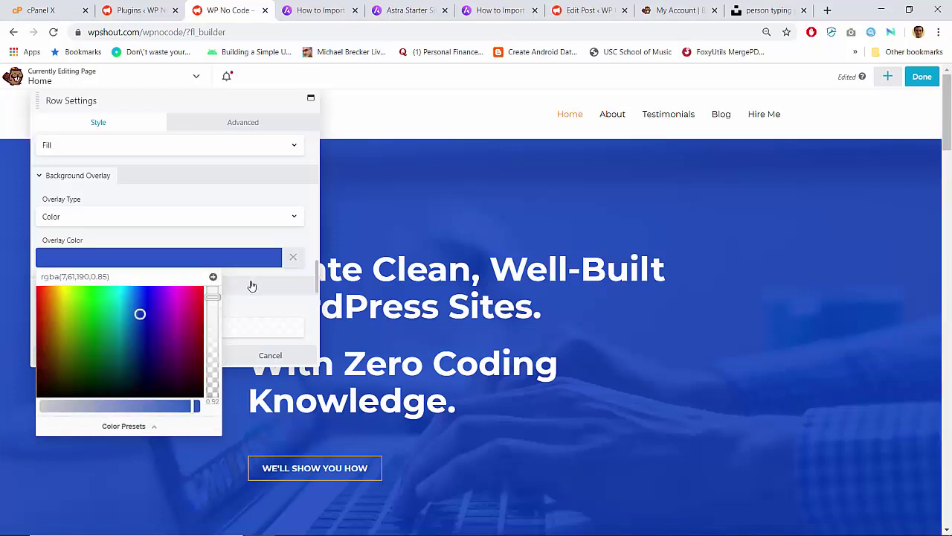
pyautogui.click(314, 236)
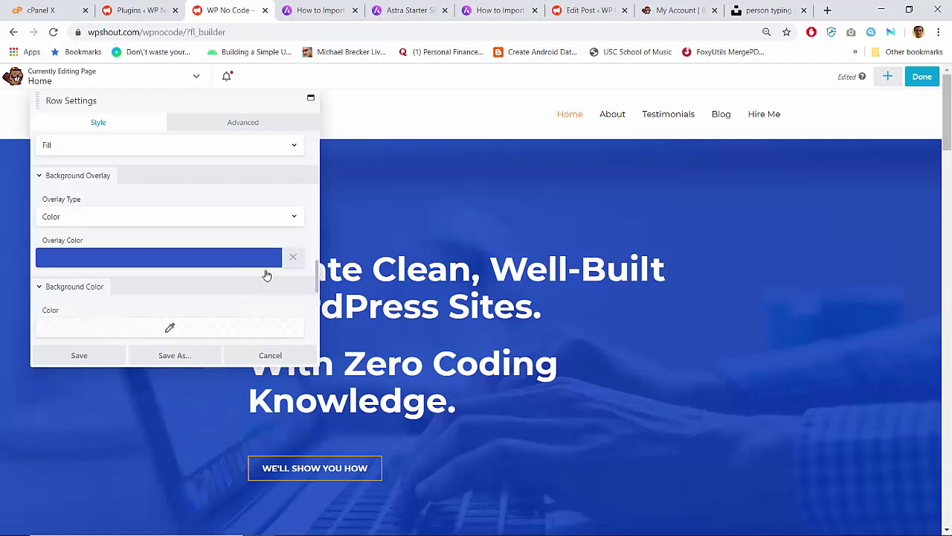
pyautogui.click(80, 355)
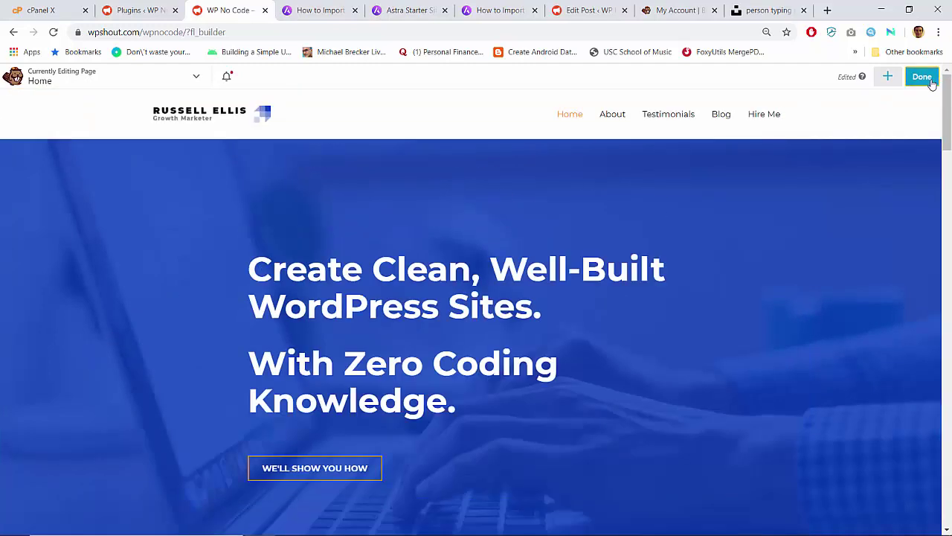
# Finish editing the home page, publish the changes and look over the live page
pyautogui.click(923, 77)
pyautogui.click(867, 78)
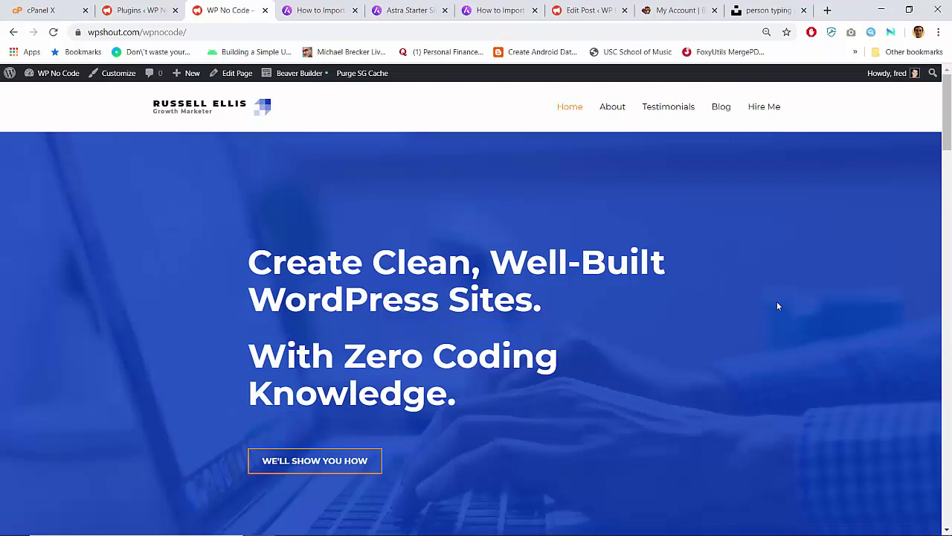
pyautogui.scroll(-10, 777, 305)
pyautogui.scroll(10, 777, 306)
# Open the site's About page and examine its sections from the hero to the featured-in logos
pyautogui.click(612, 107)
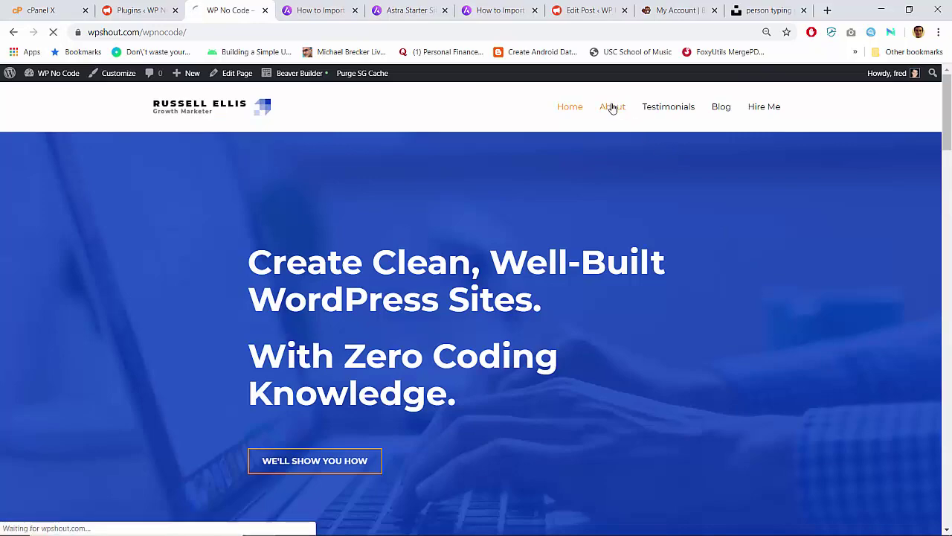
pyautogui.scroll(-10, 414, 302)
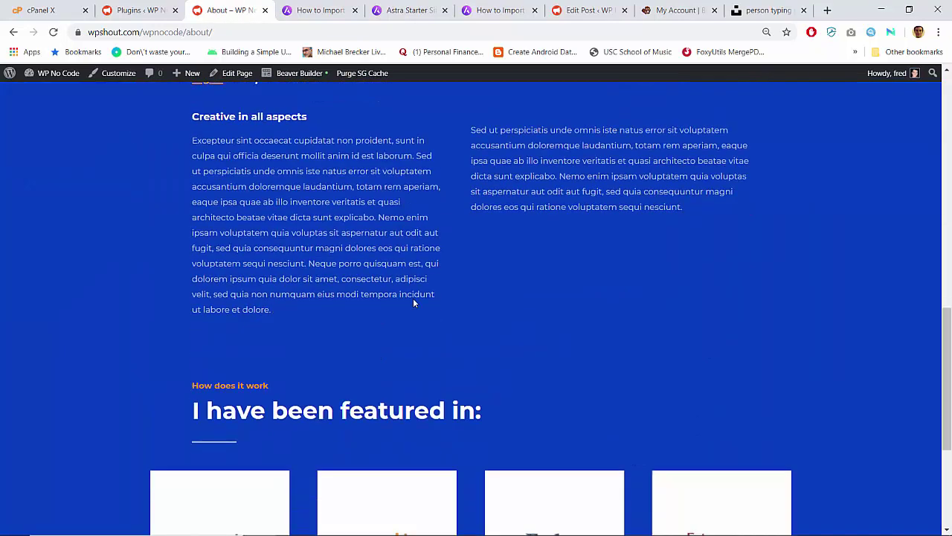
pyautogui.scroll(10, 415, 302)
pyautogui.scroll(-10, 414, 302)
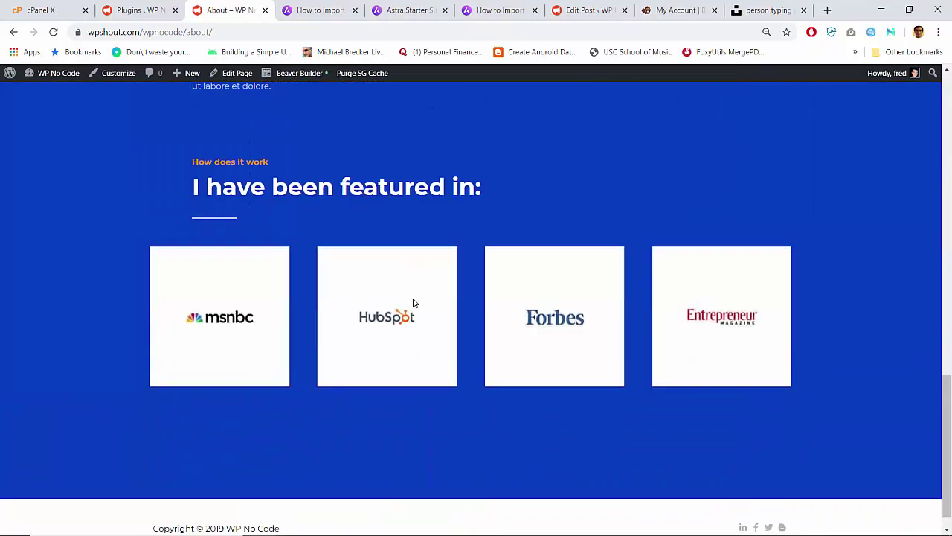
pyautogui.scroll(5, 414, 301)
pyautogui.scroll(-2, 414, 303)
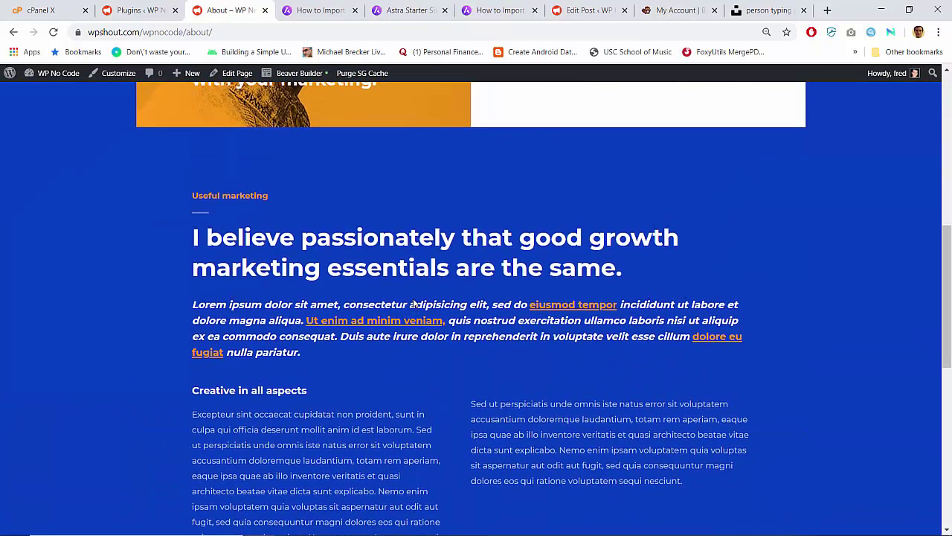
pyautogui.scroll(7, 409, 339)
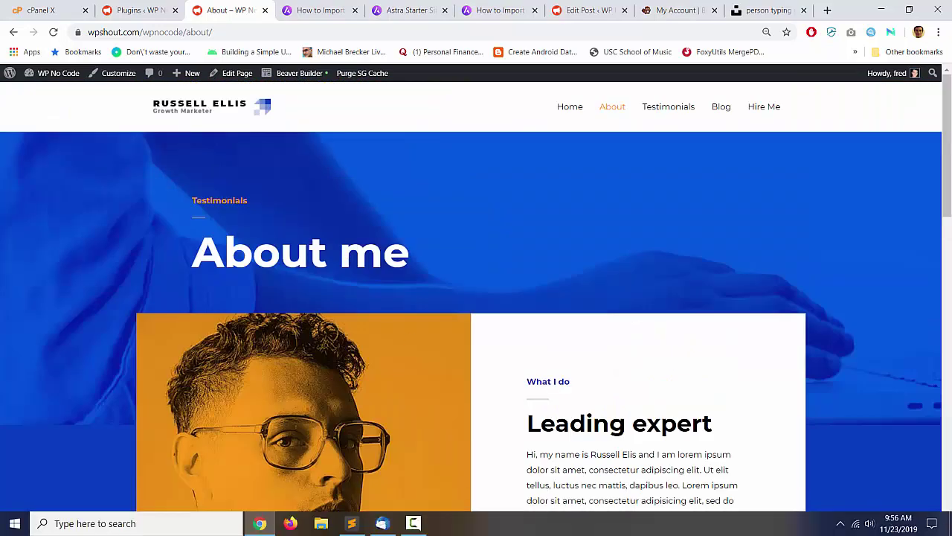
# Switch to Sublime Text and copy the FAQ section of wpnocode.txt, from the "## FAQ" heading to the end of the file
pyautogui.click(353, 523)
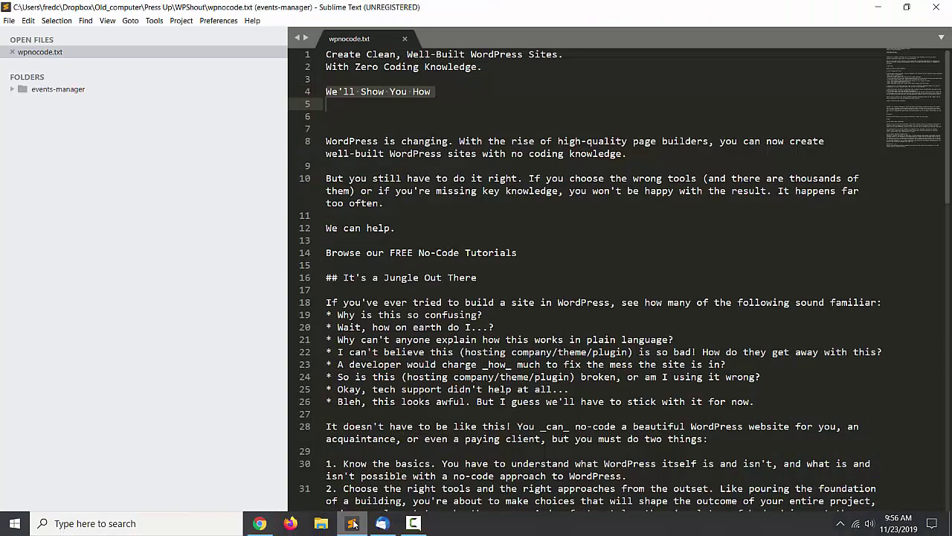
pyautogui.scroll(-15, 502, 339)
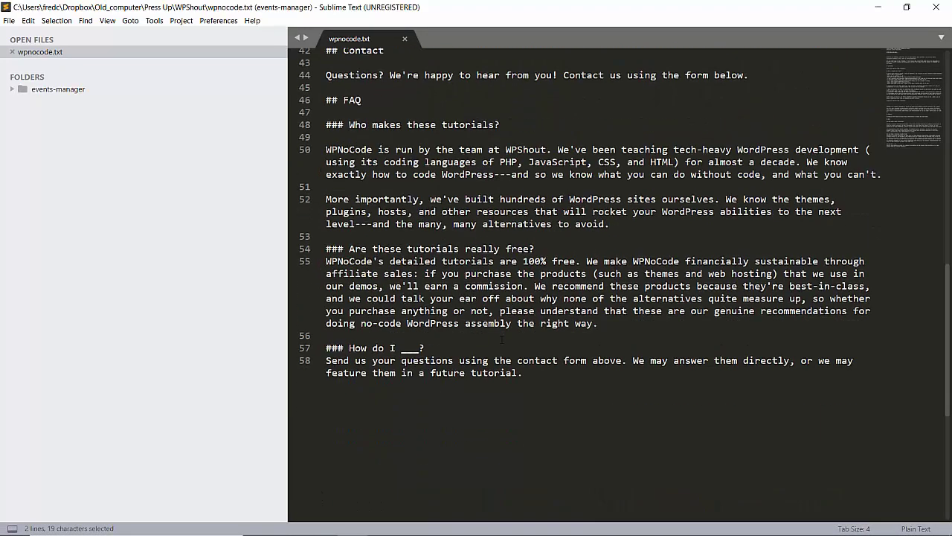
pyautogui.scroll(3, 502, 339)
pyautogui.click(397, 206)
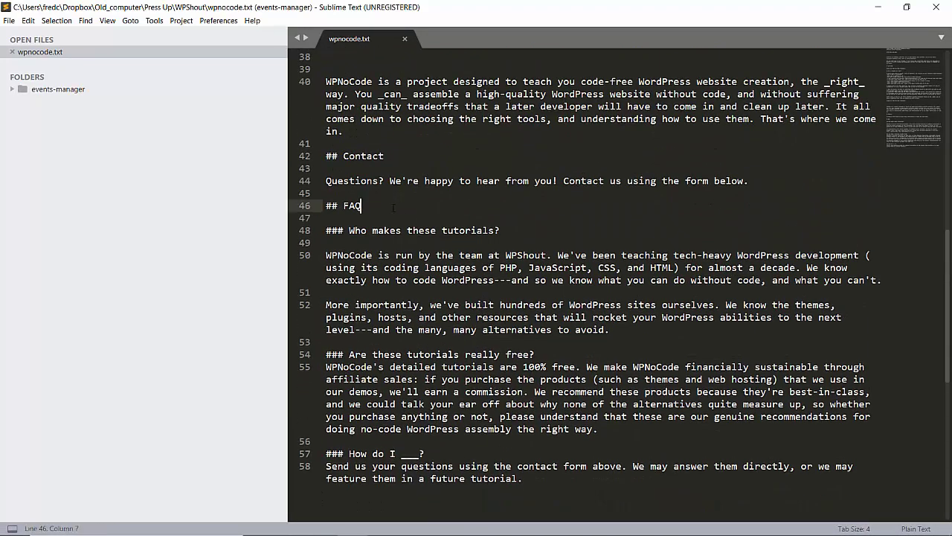
pyautogui.press('Home')
pyautogui.hotkey('shift', 'Down')
pyautogui.hotkey('shift', 'Down')
pyautogui.hotkey('shift', 'Down')
pyautogui.hotkey('shift', 'Down')
pyautogui.hotkey('shift', 'Down')
pyautogui.hotkey('shift', 'Down')
pyautogui.hotkey('shift', 'Down')
pyautogui.hotkey('shift', 'Down')
pyautogui.hotkey('shift', 'Down')
pyautogui.hotkey('shift', 'Down')
pyautogui.hotkey('shift', 'Down')
pyautogui.hotkey('shift', 'Down')
pyautogui.hotkey('shift', 'Down')
pyautogui.hotkey('shift', 'Down')
pyautogui.hotkey('shift', 'Down')
pyautogui.hotkey('shift', 'Down')
pyautogui.hotkey('shift', 'Down')
pyautogui.hotkey('shift', 'Down')
pyautogui.hotkey('shift', 'Down')
pyautogui.hotkey('shift', 'Down')
pyautogui.hotkey('shift', 'Down')
pyautogui.hotkey('shift', 'Down')
pyautogui.hotkey('shift', 'Down')
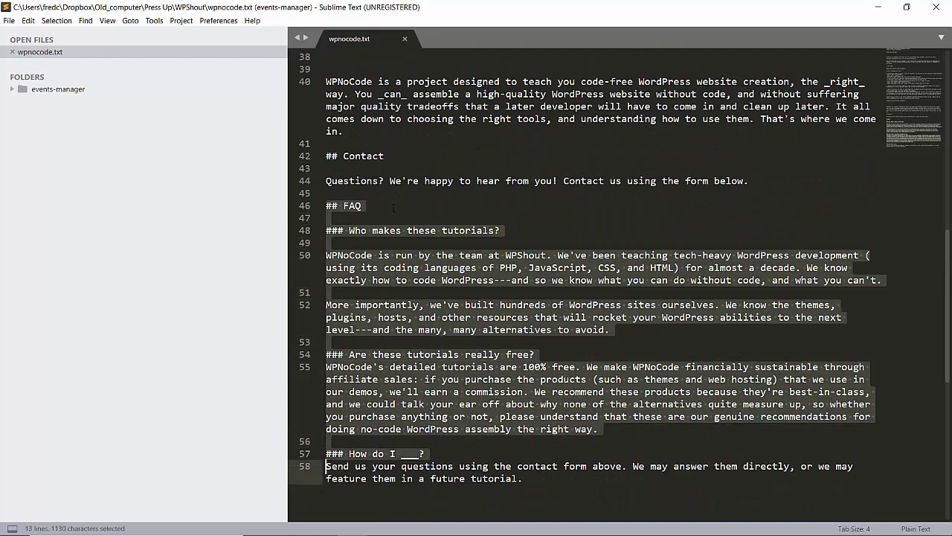
pyautogui.hotkey('ctrl', 'c')
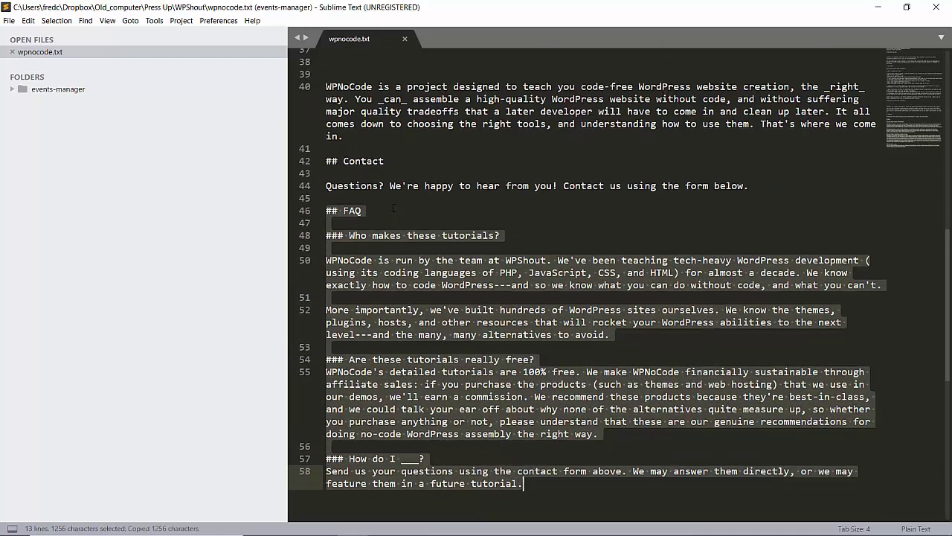
pyautogui.scroll(3, 394, 208)
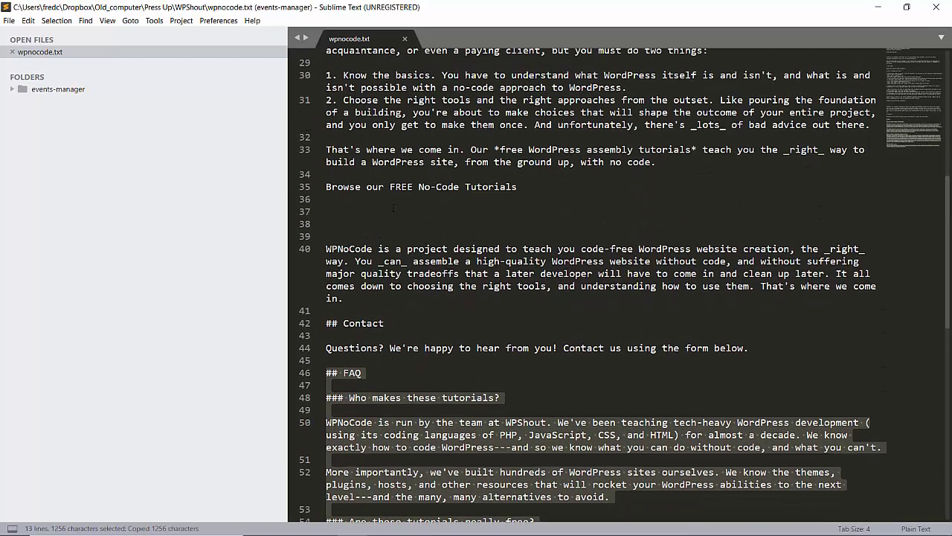
pyautogui.scroll(-4, 394, 207)
pyautogui.scroll(3, 393, 208)
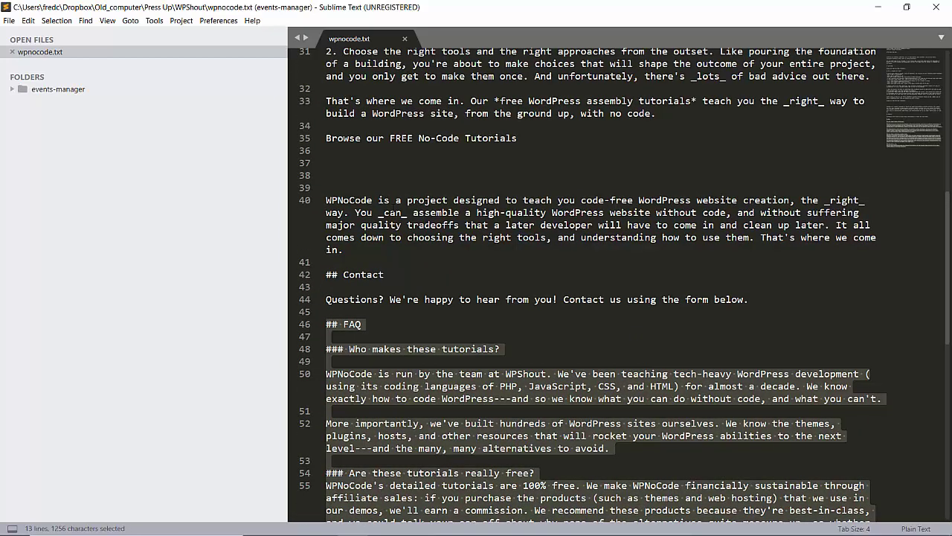
# Switch back to Chrome and examine the About page's layout for sections that could hold the prepared copy
pyautogui.click(267, 523)
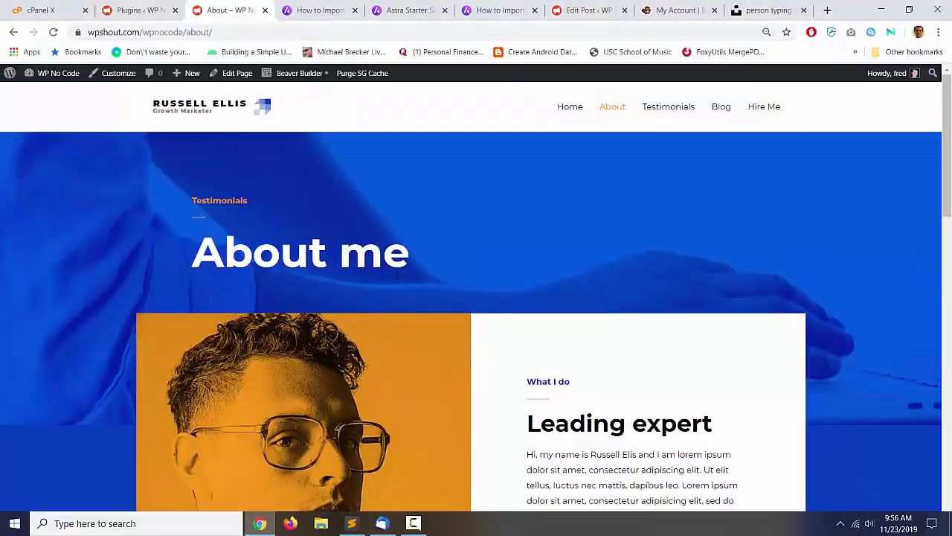
pyautogui.scroll(-3, 397, 274)
pyautogui.scroll(-4, 397, 275)
pyautogui.scroll(6, 397, 274)
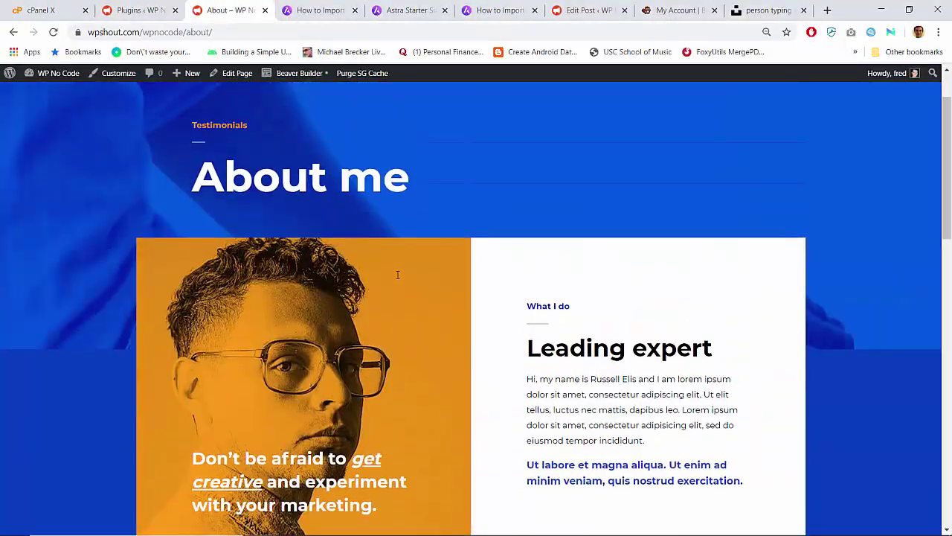
pyautogui.scroll(-3, 397, 275)
pyautogui.scroll(-4, 397, 275)
pyautogui.scroll(3, 397, 274)
pyautogui.scroll(-8, 397, 274)
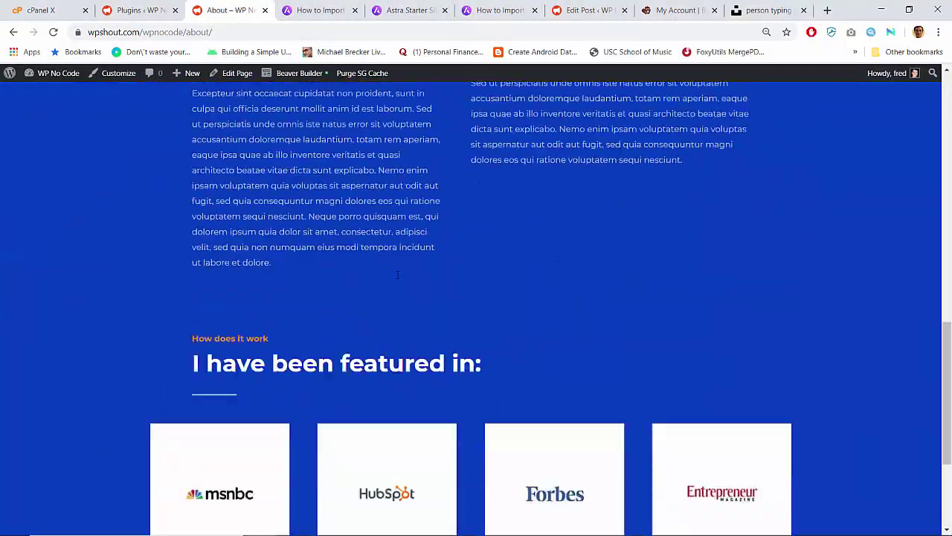
pyautogui.scroll(7, 397, 274)
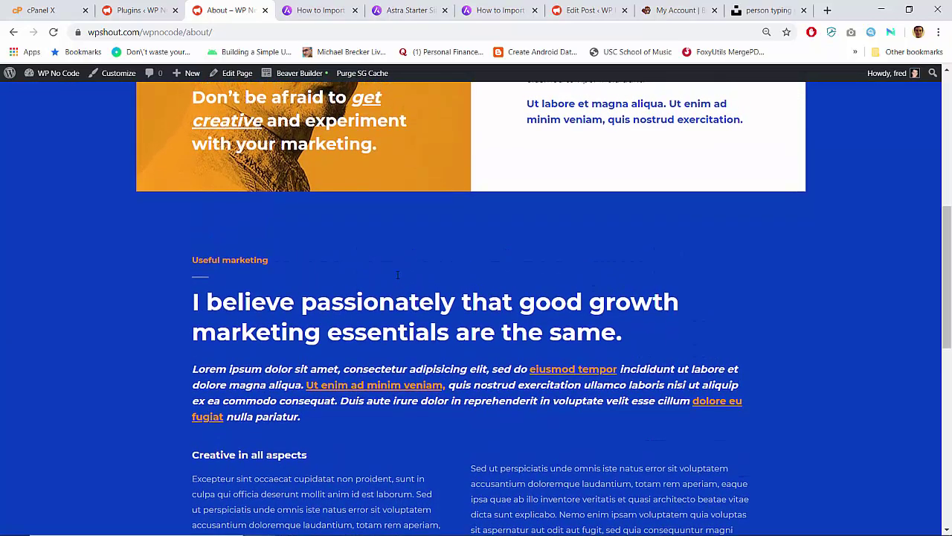
pyautogui.moveTo(382, 523)
pyautogui.scroll(5, 296, 309)
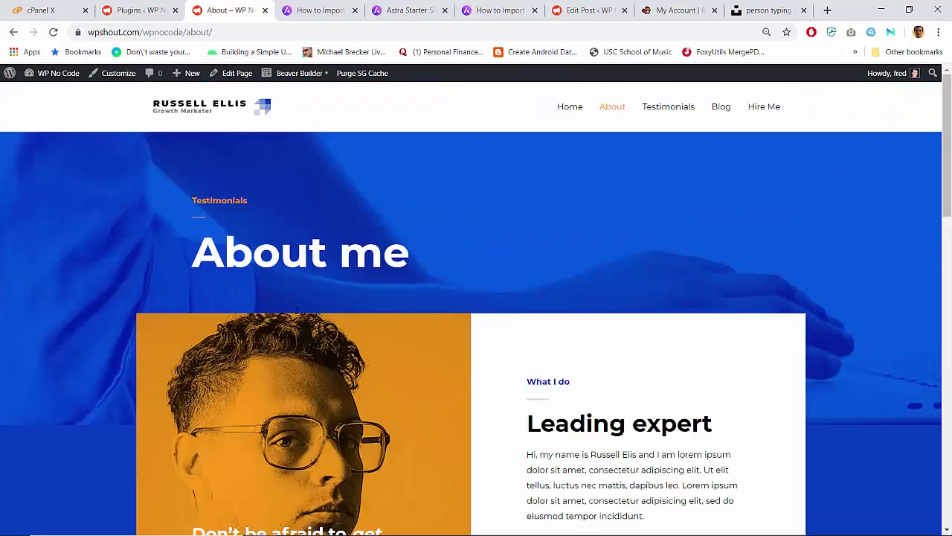
pyautogui.scroll(-10, 296, 310)
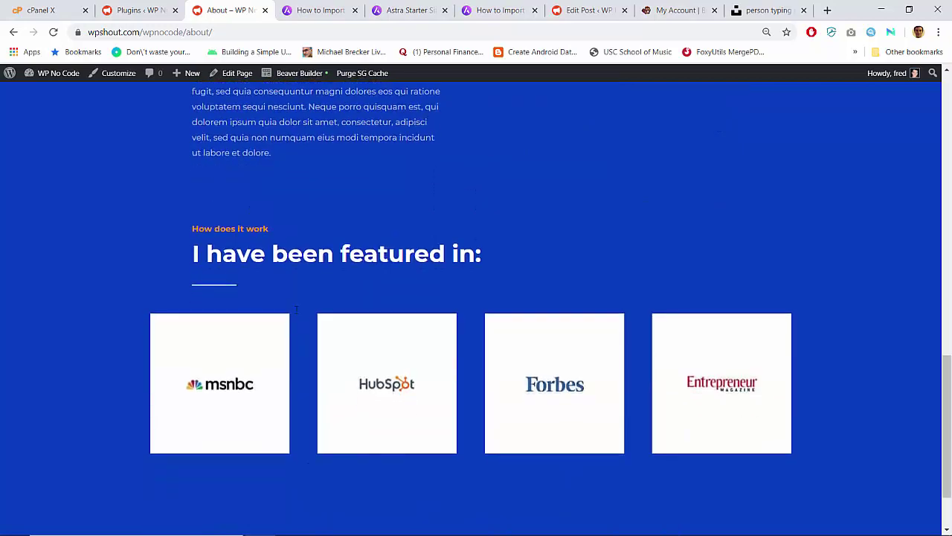
pyautogui.scroll(8, 297, 309)
pyautogui.scroll(2, 296, 310)
# Open the About page in Beaver Builder and delete the text module beside the "Creative in all aspects" column
pyautogui.click(294, 72)
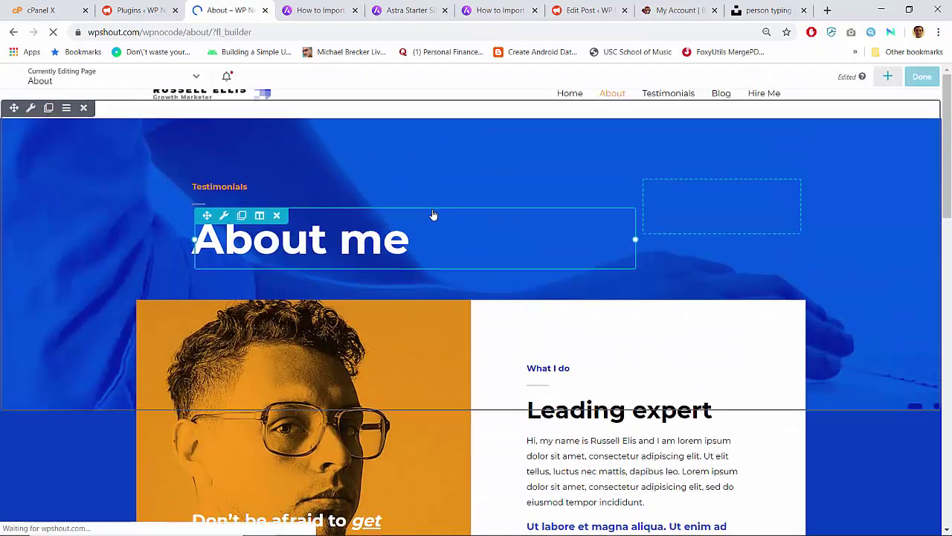
pyautogui.scroll(-8, 434, 215)
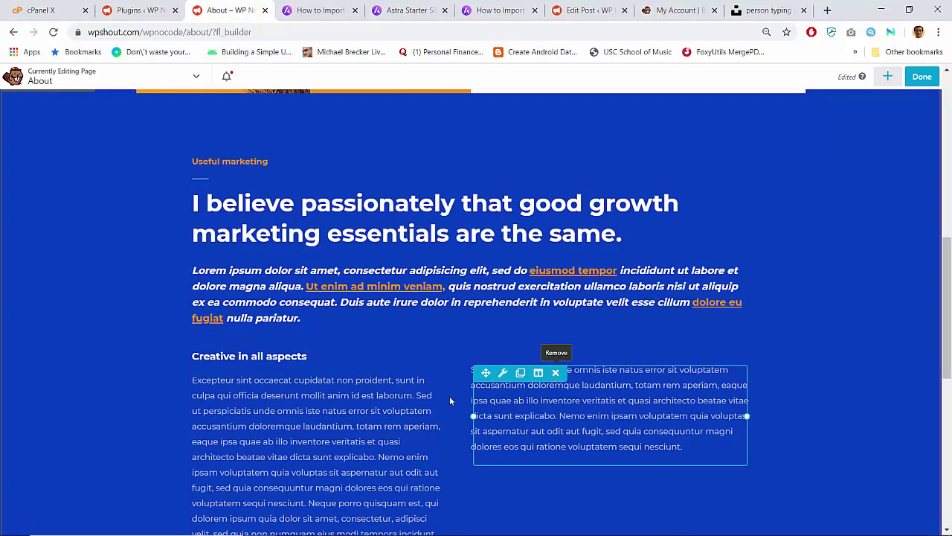
pyautogui.scroll(-1, 542, 428)
pyautogui.scroll(-1, 542, 428)
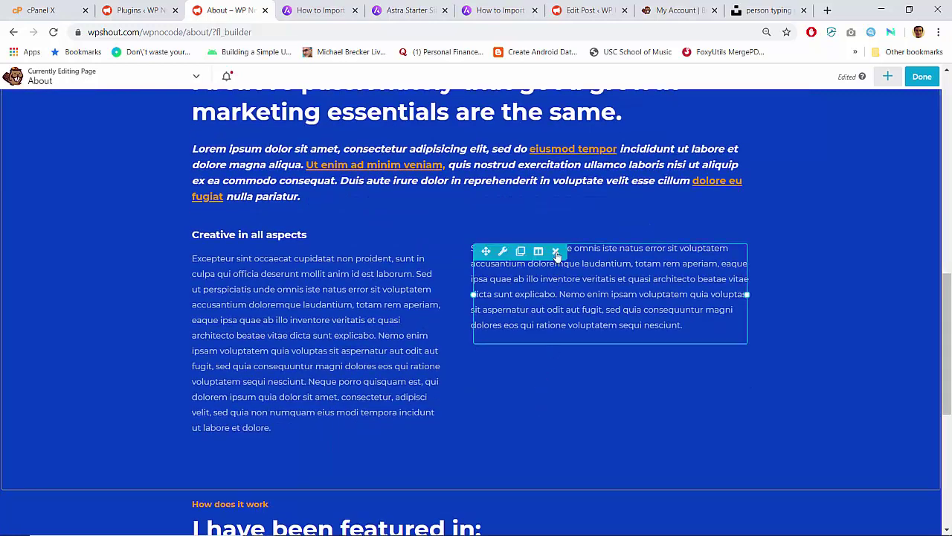
pyautogui.click(556, 255)
pyautogui.press('Return')
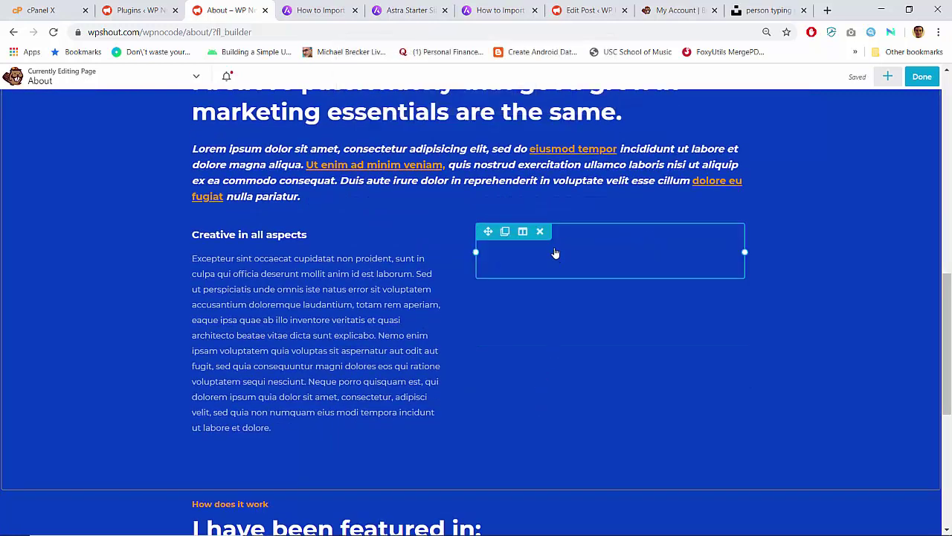
# Delete the empty column beside "Creative in all aspects", open that heading module's settings and dock the settings panel beside the page
pyautogui.click(539, 233)
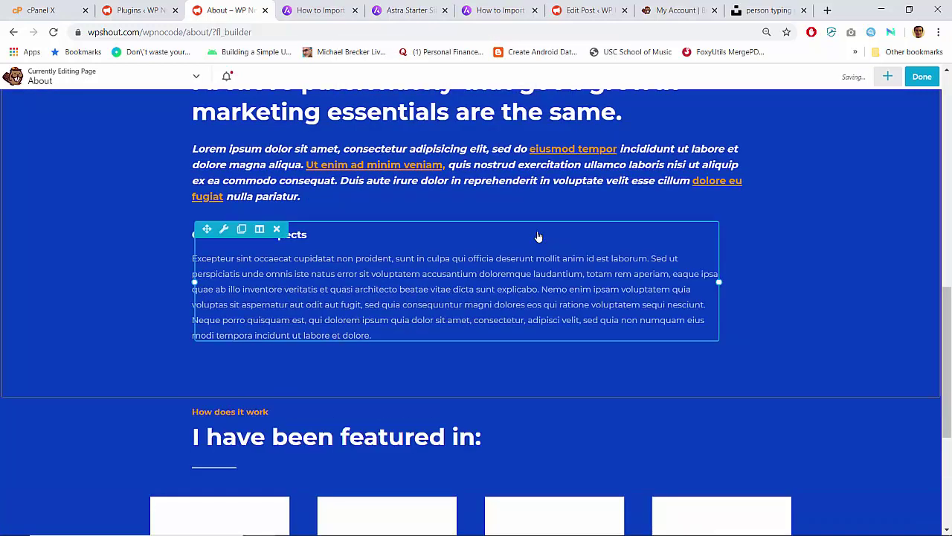
pyautogui.click(224, 230)
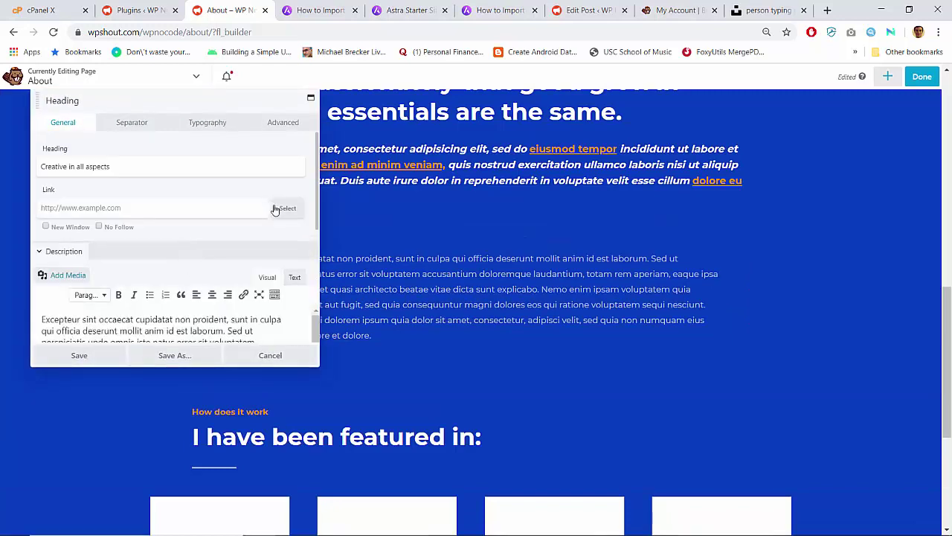
pyautogui.click(295, 278)
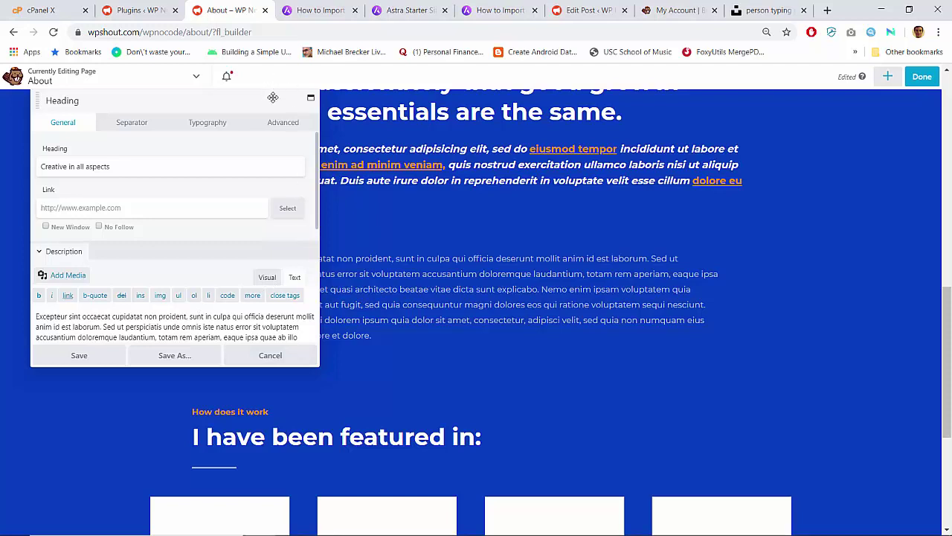
pyautogui.moveTo(253, 102); pyautogui.dragTo(232, 105)
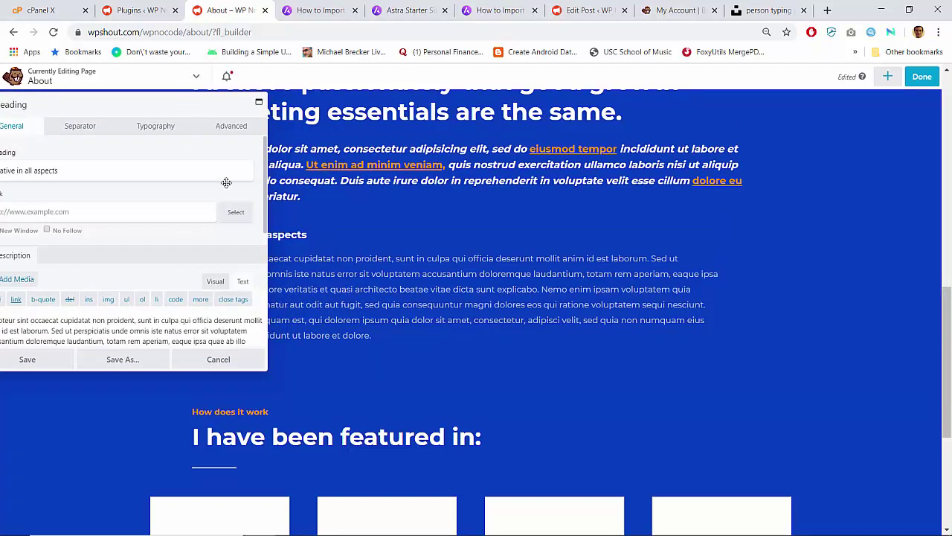
pyautogui.moveTo(115, 95); pyautogui.dragTo(22, 140)
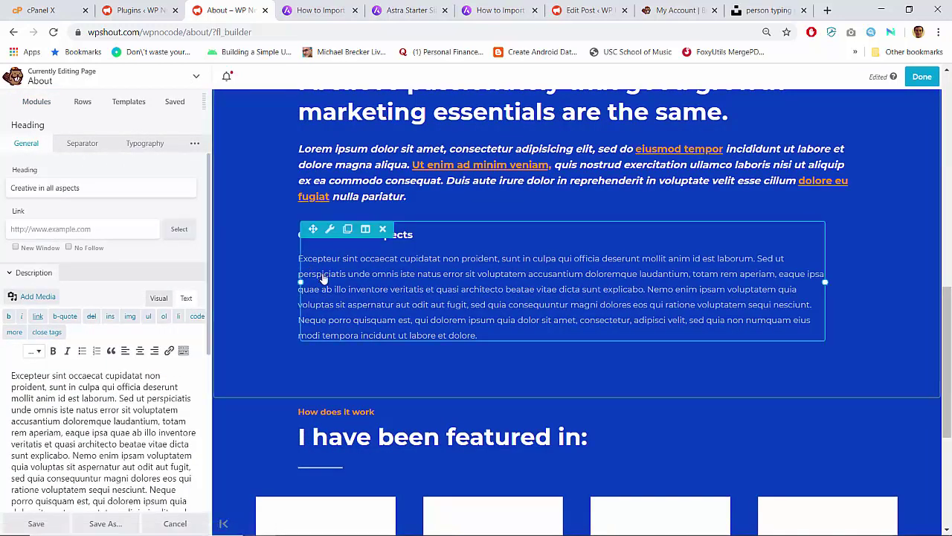
# Change the "Creative in all aspects" heading text to "FAQ" and choose a larger heading level as its HTML tag
pyautogui.scroll(-3, 320, 276)
pyautogui.scroll(1, 323, 278)
pyautogui.scroll(2, 324, 278)
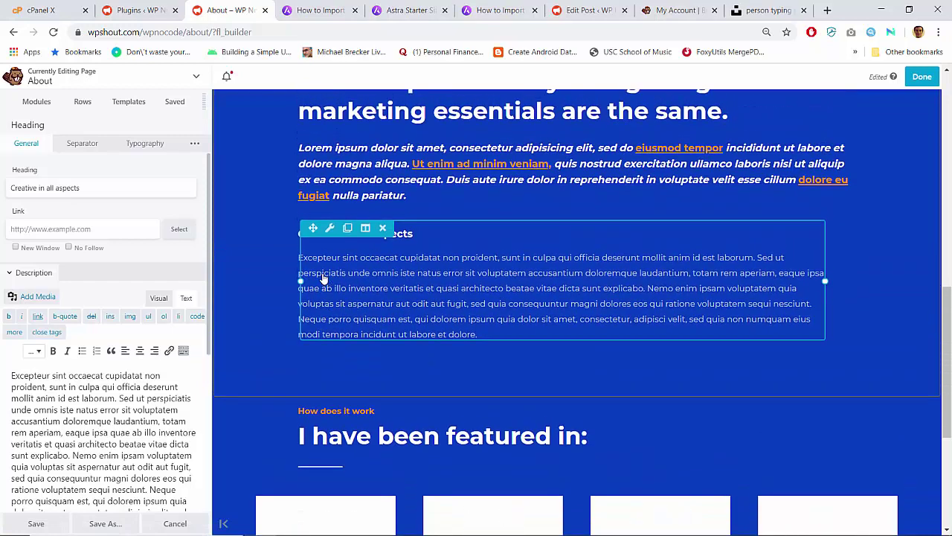
pyautogui.tripleClick(83, 186)
pyautogui.write('FAQ')
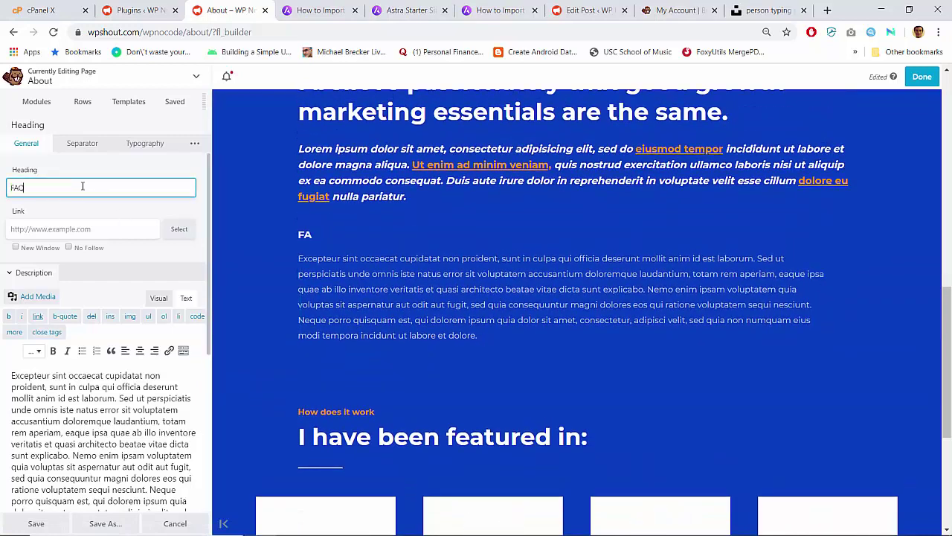
pyautogui.click(134, 147)
pyautogui.click(79, 206)
pyautogui.click(53, 231)
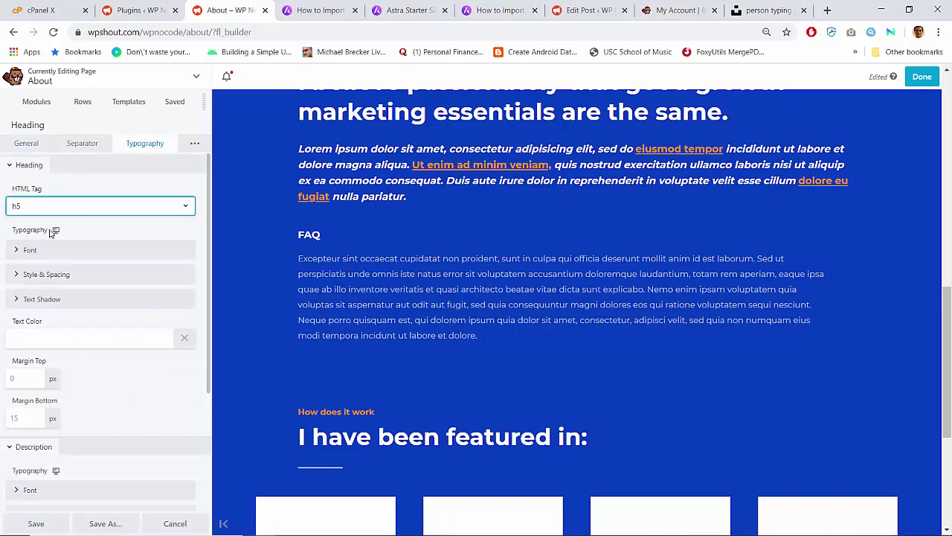
# Try to replace the FAQ module's placeholder description with the copied FAQ text, without its "## FAQ" line, and save the module
pyautogui.click(26, 143)
pyautogui.hotkey('ctrl', 'a')
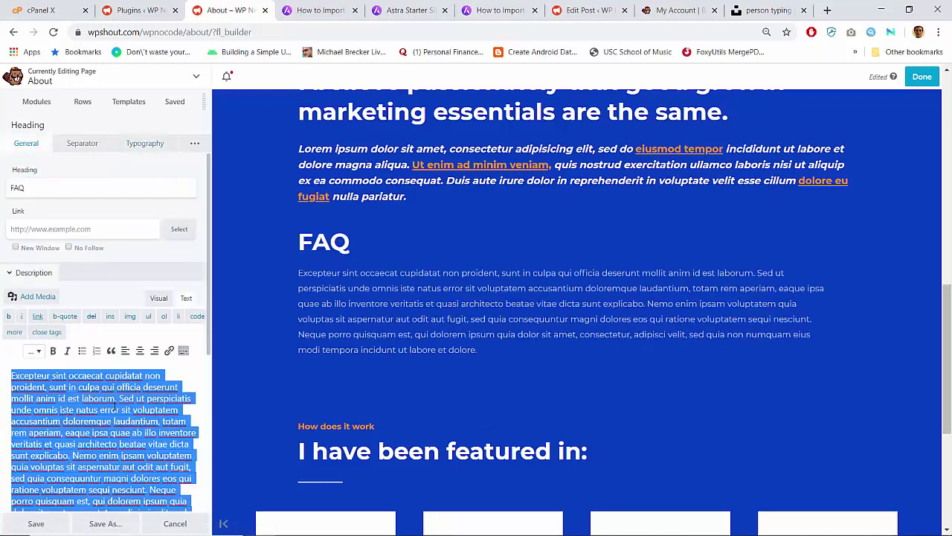
pyautogui.hotkey('ctrl', 'v')
pyautogui.scroll(1, 135, 394)
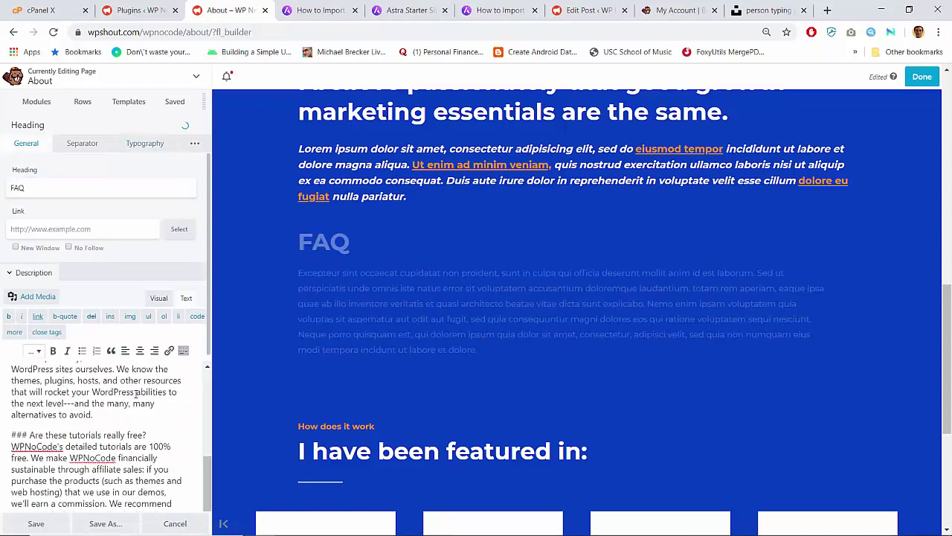
pyautogui.scroll(3, 135, 394)
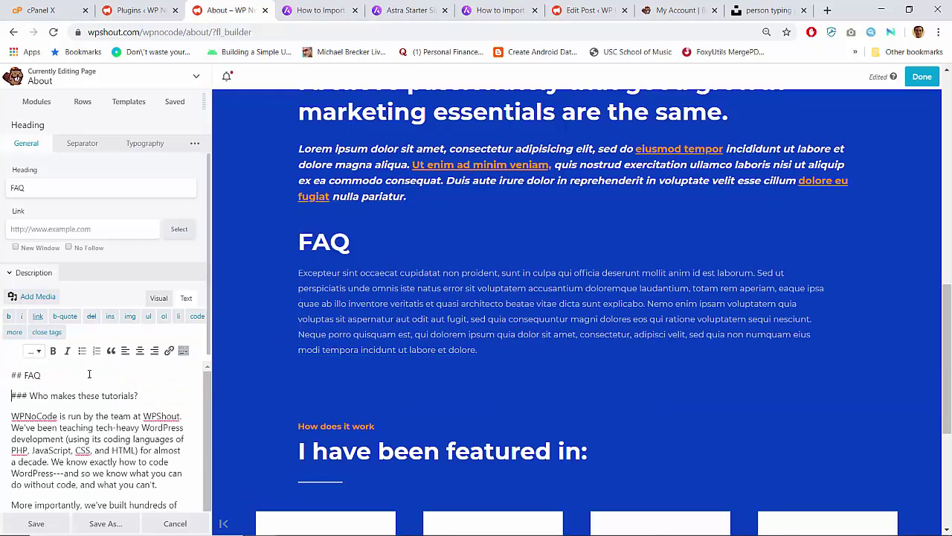
pyautogui.hotkey('shift', 'Up')
pyautogui.press('BackSpace')
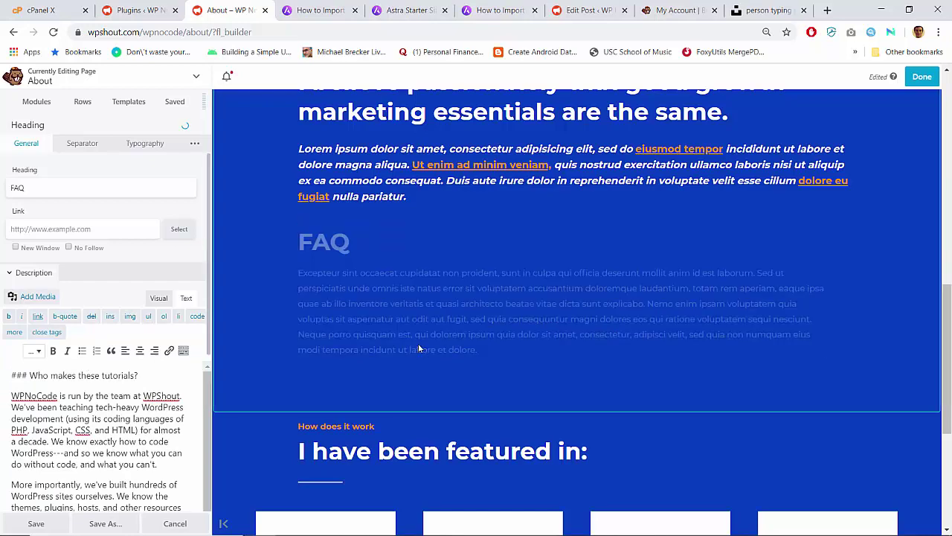
pyautogui.click(35, 523)
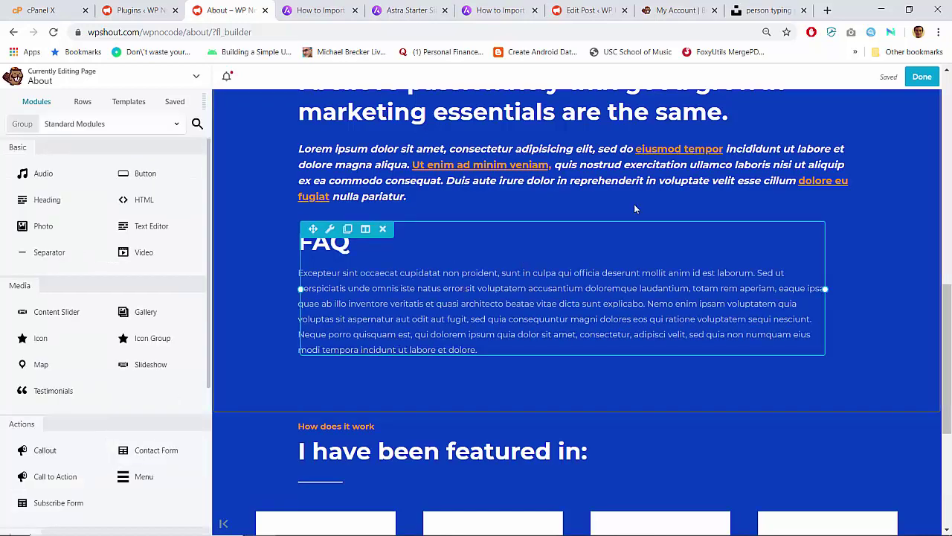
# Reopen the FAQ heading module, replace its description with the copied FAQ text and remove the "## FAQ" line
pyautogui.click(514, 321)
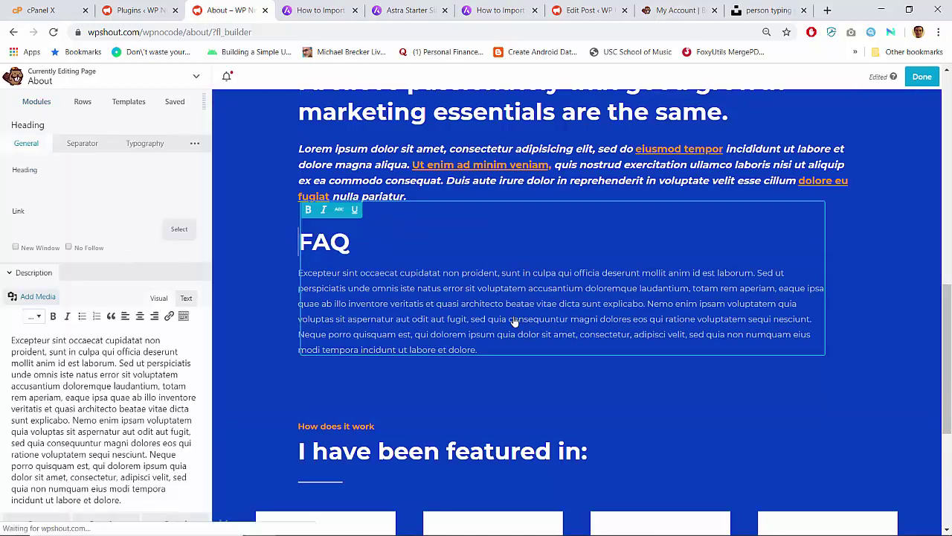
pyautogui.scroll(-5, 108, 419)
pyautogui.scroll(3, 107, 419)
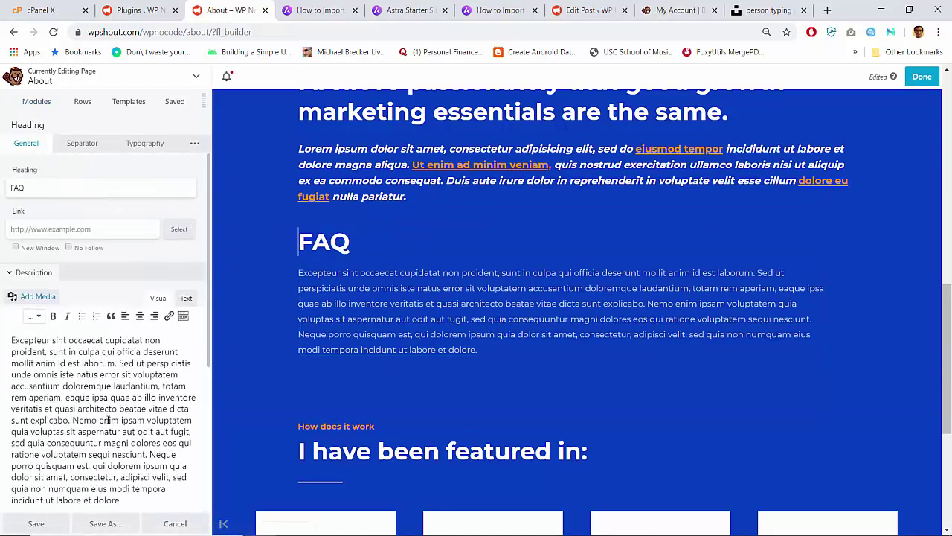
pyautogui.hotkey('ctrl', 'a')
pyautogui.hotkey('ctrl', 'v')
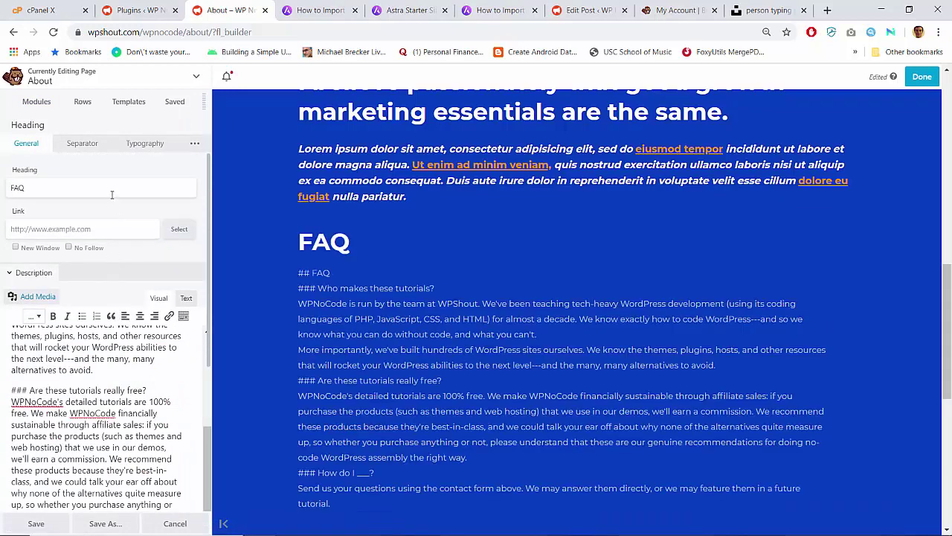
pyautogui.scroll(5, 101, 347)
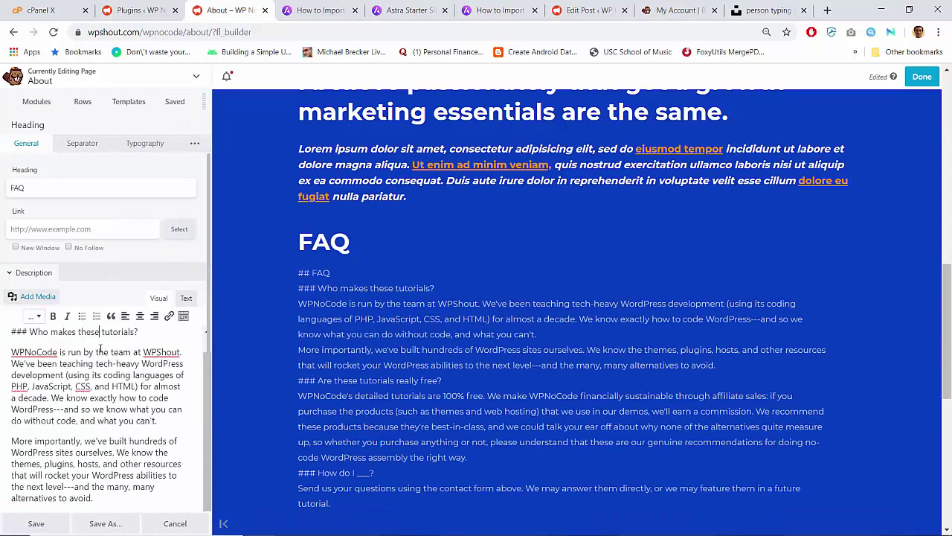
pyautogui.scroll(-1, 100, 347)
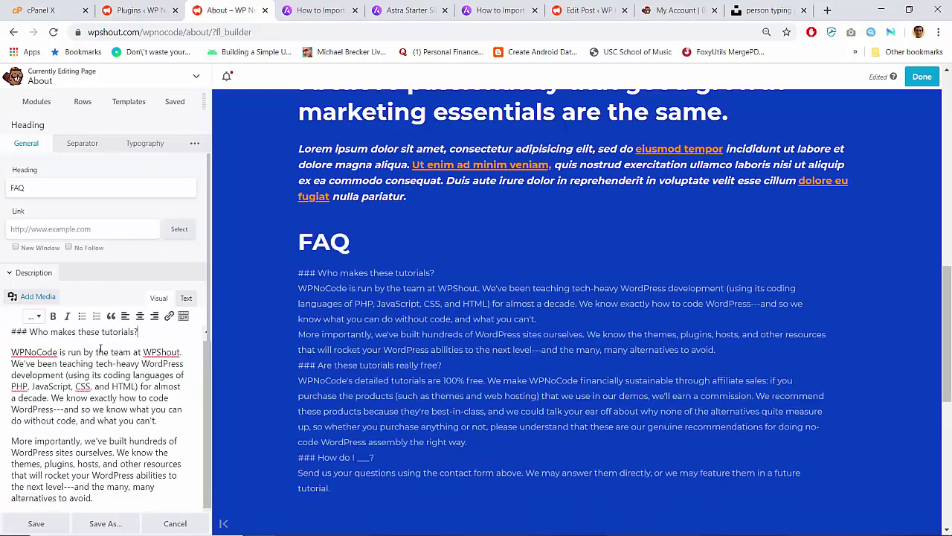
# Try the Markdown conversion of the "### Who makes these tutorials?" line into a heading, and undo it to inspect the ### marks
pyautogui.press('Return')
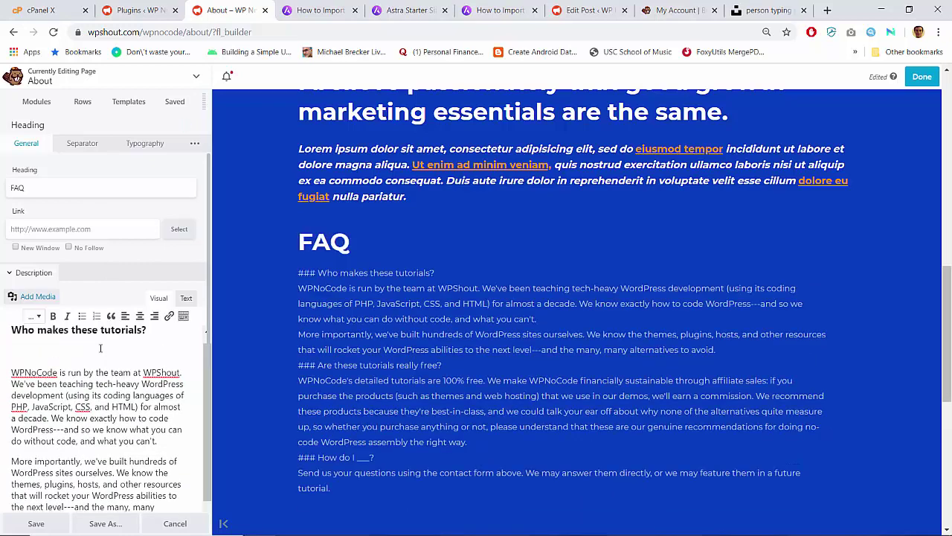
pyautogui.hotkey('ctrl', 'z')
pyautogui.hotkey('shift', 'Right')
pyautogui.hotkey('shift', 'Right')
pyautogui.hotkey('shift', 'Right')
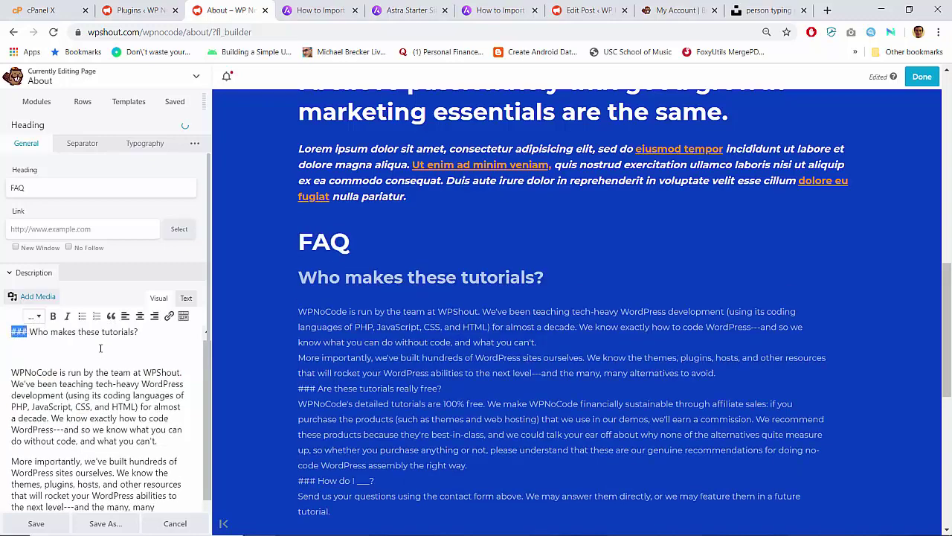
pyautogui.click(101, 347)
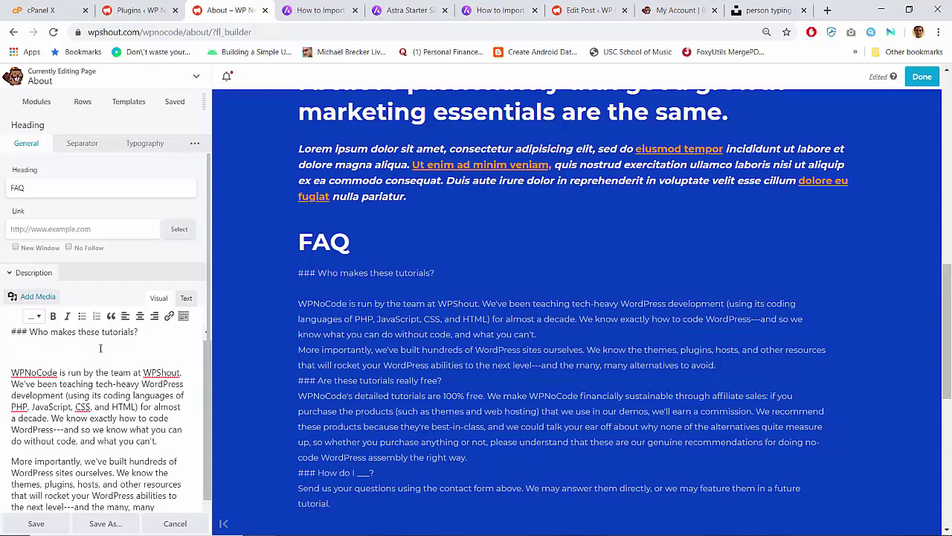
# Search Google for "markdown" in a new tab, look at the results and close the tab
pyautogui.hotkey('ctrl', 't')
pyautogui.write('markdown')
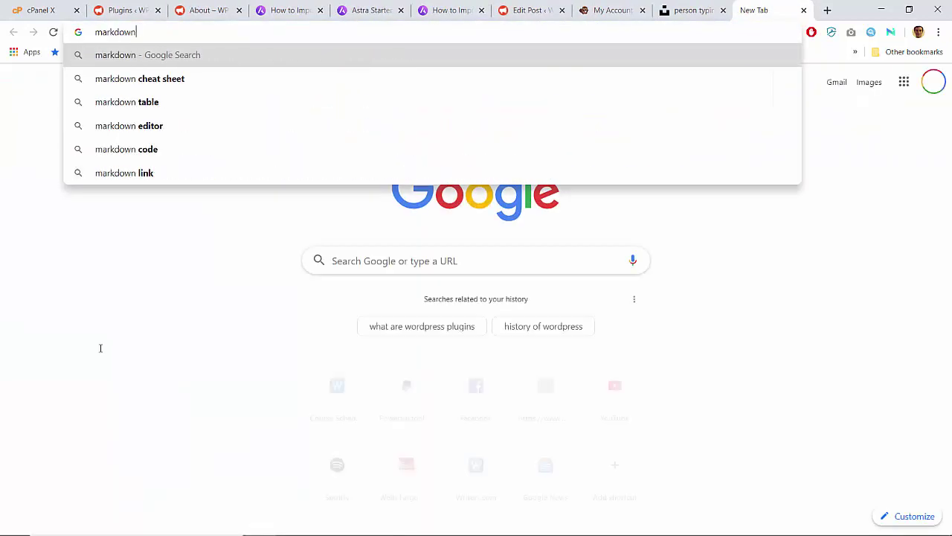
pyautogui.press('Return')
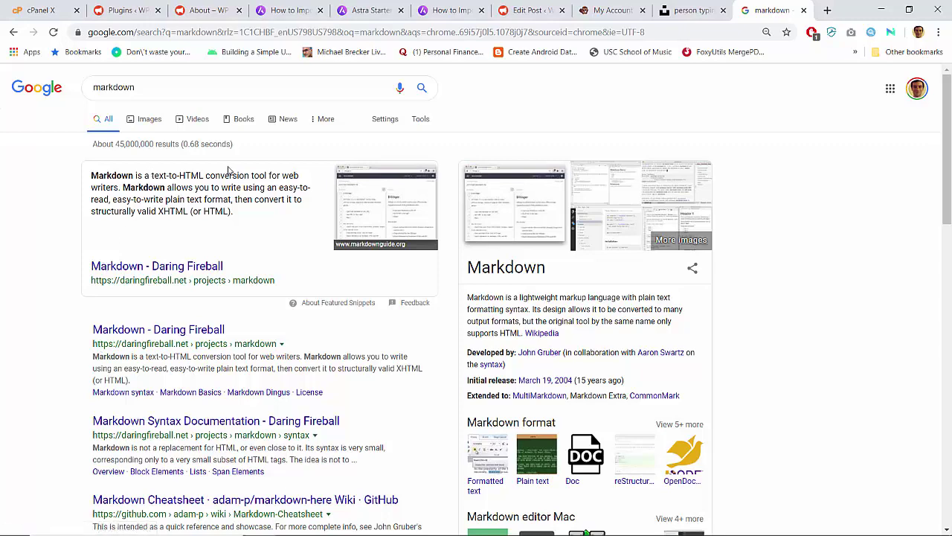
pyautogui.click(803, 10)
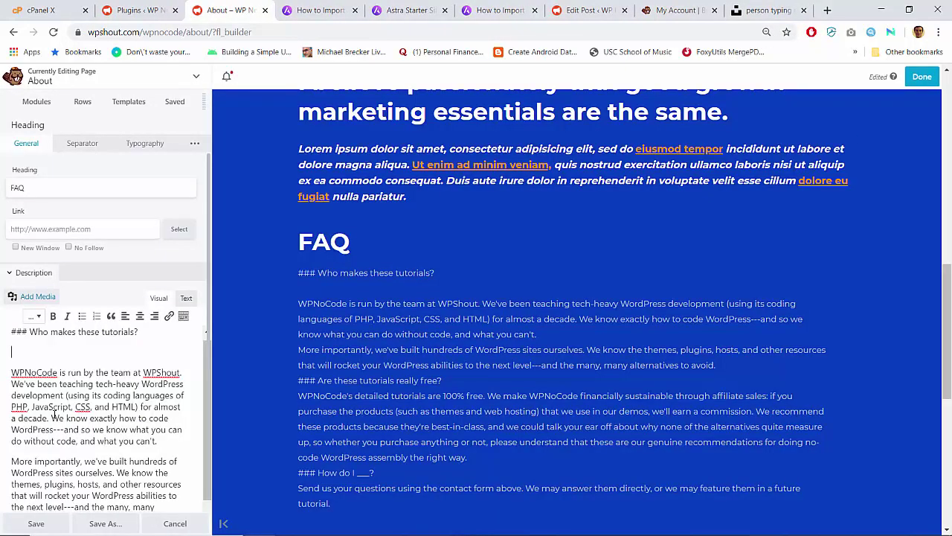
# Remove the blank line under "### Who makes these tutorials?" and convert that line into a formatted heading through its Markdown marks
pyautogui.press('BackSpace')
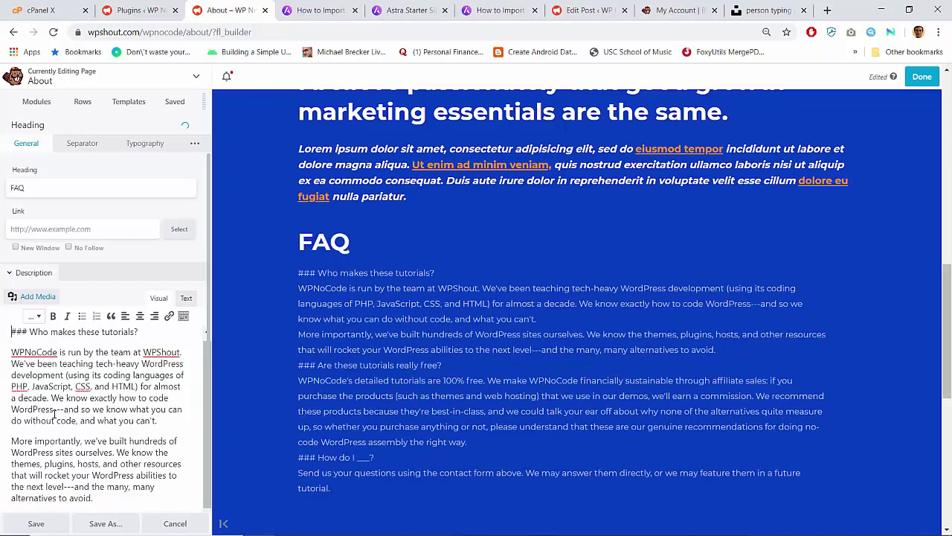
pyautogui.press('Return')
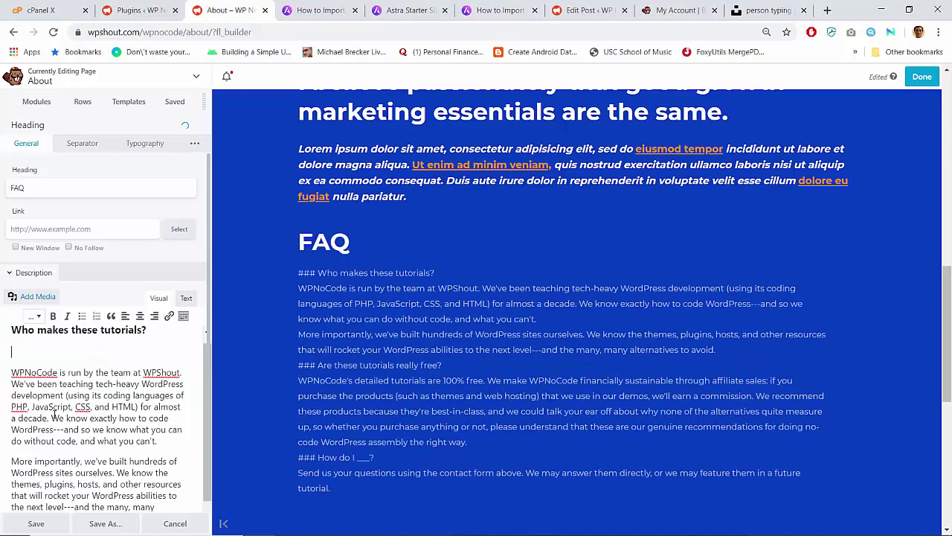
pyautogui.hotkey('ctrl', 'shift', 'Right')
pyautogui.hotkey('ctrl', 'shift', 'Right')
pyautogui.hotkey('ctrl', 'shift', 'Right')
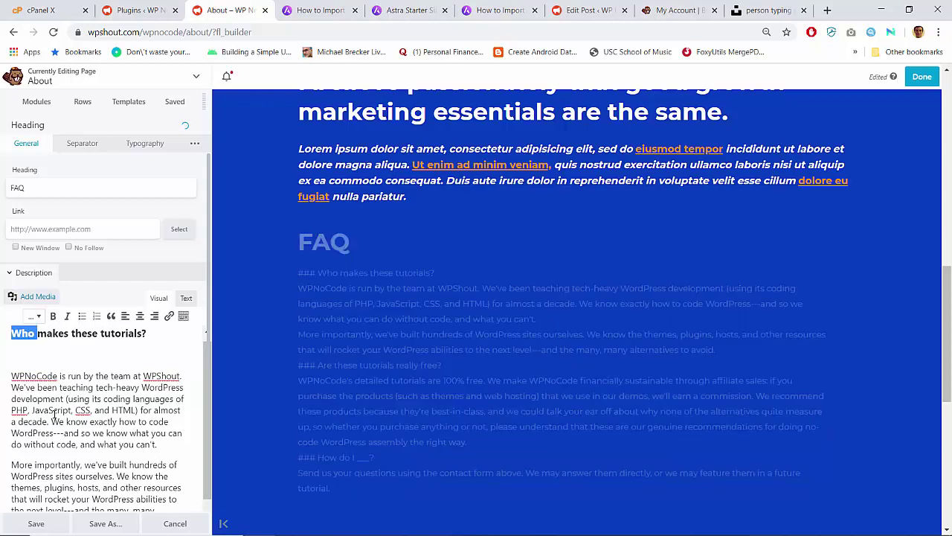
# Check the description's HTML source, return to the visual view and delete the blank line under "Who makes these tutorials?"
pyautogui.click(185, 299)
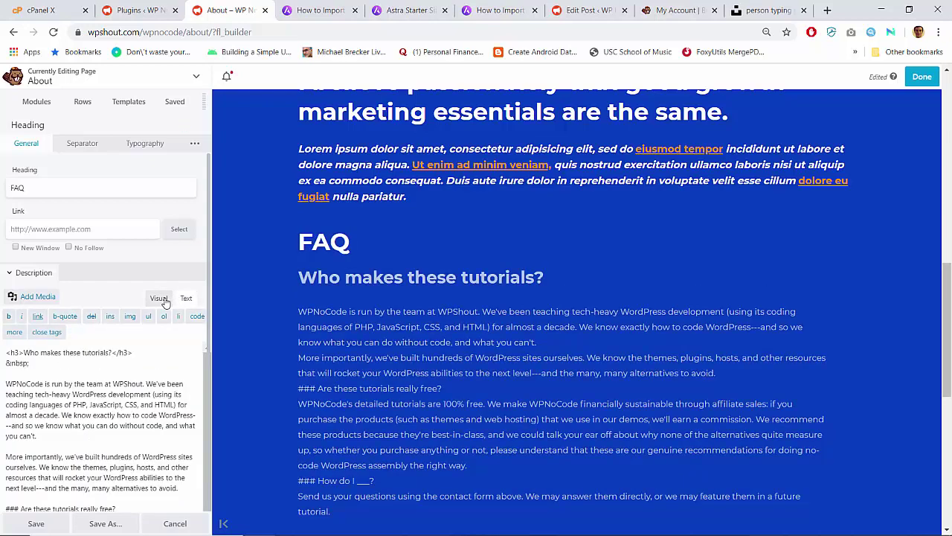
pyautogui.click(159, 299)
pyautogui.click(78, 360)
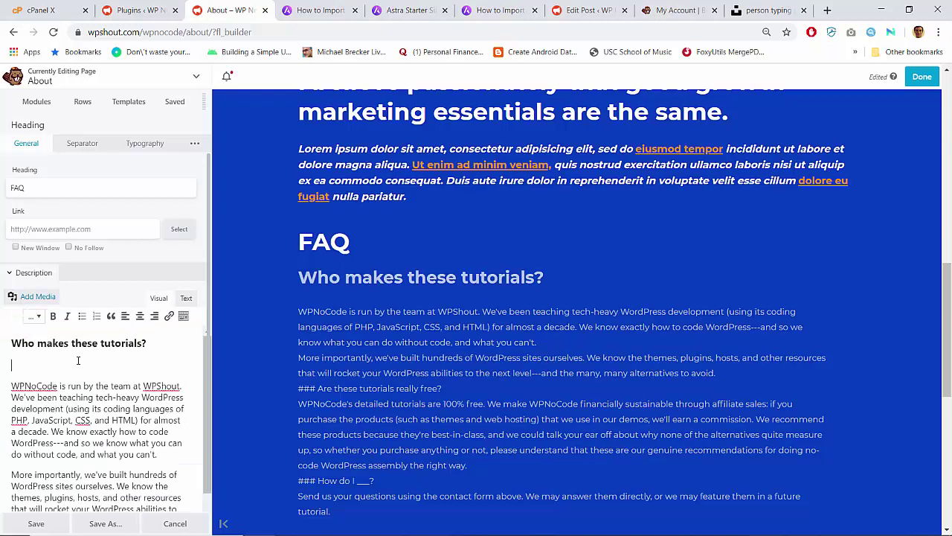
pyautogui.press('BackSpace')
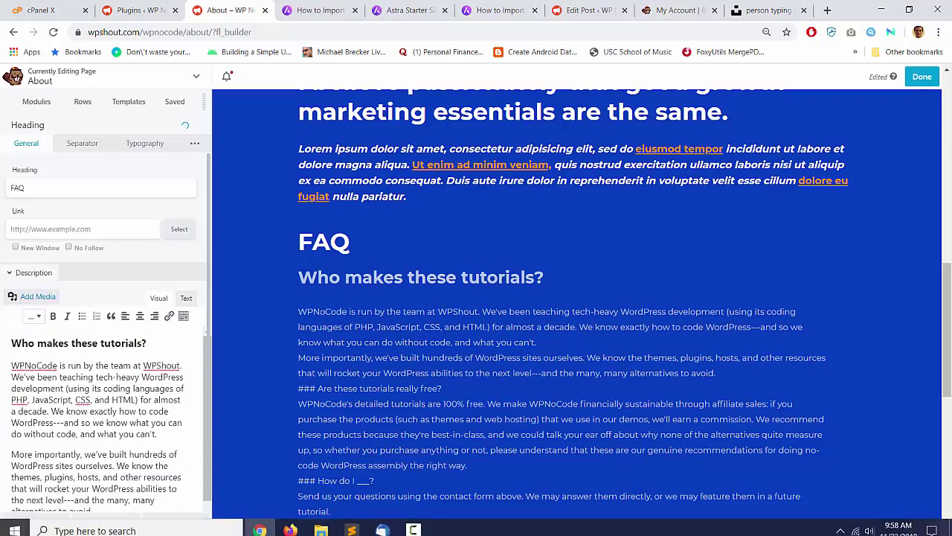
# Switch to Sublime Text and examine the Markdown headings in the FAQ section of wpnocode.txt, selecting the "### Who makes these tutorials?" line
pyautogui.click(351, 523)
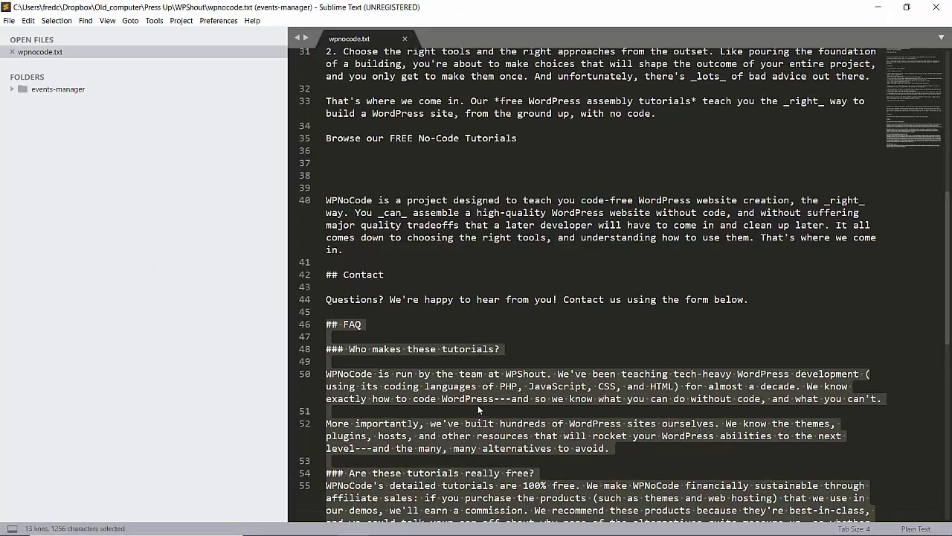
pyautogui.scroll(-4, 480, 417)
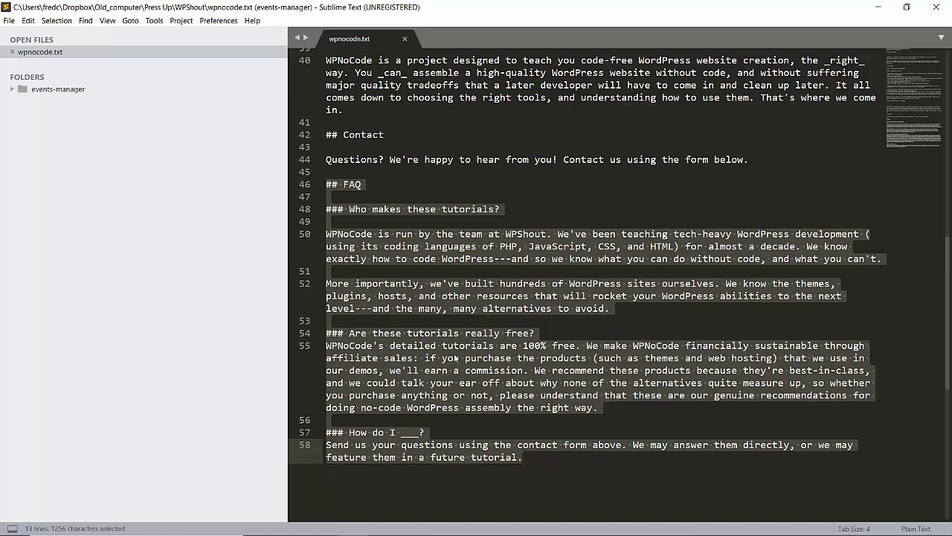
pyautogui.tripleClick(386, 212)
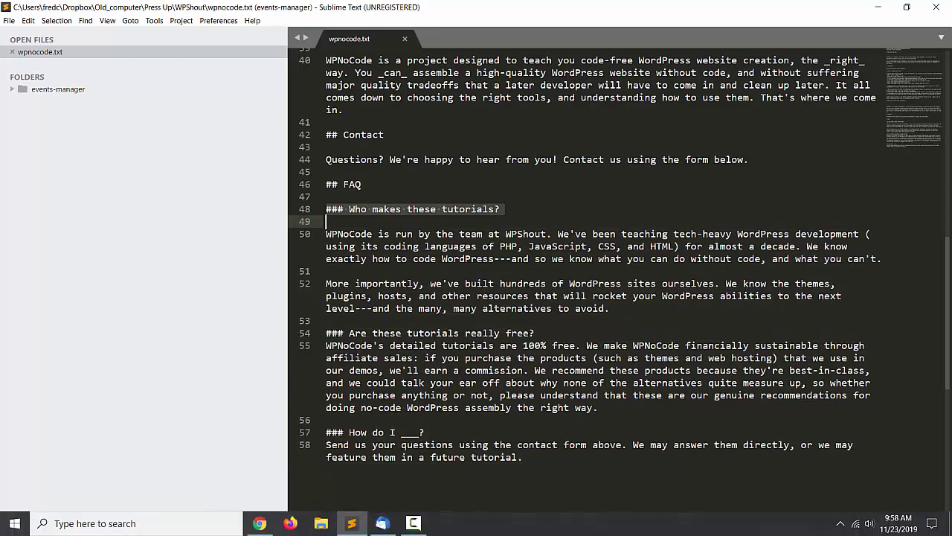
# Switch back to Chrome and italicize the word "almost" in the first FAQ answer of the module's description
pyautogui.click(260, 523)
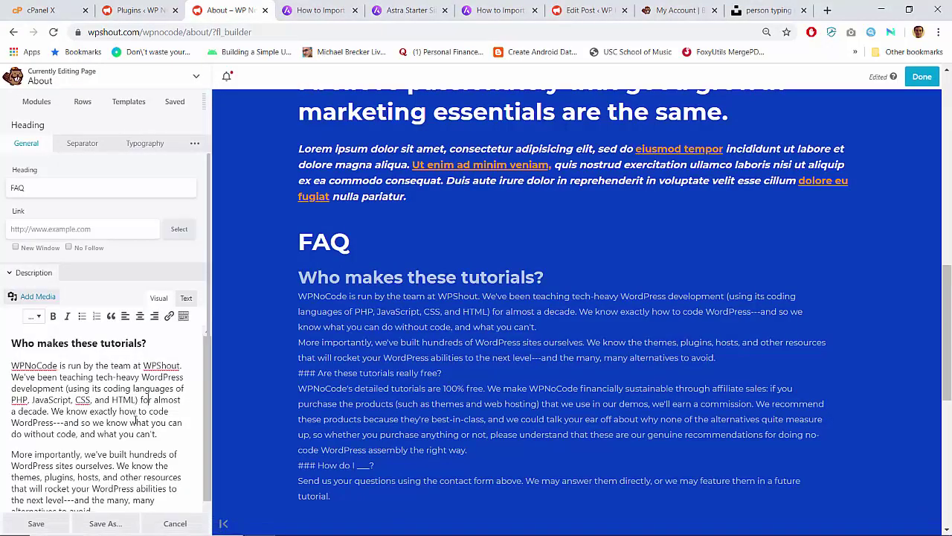
pyautogui.hotkey('ctrl', 'shift', 'Right')
pyautogui.hotkey('ctrl', 'i')
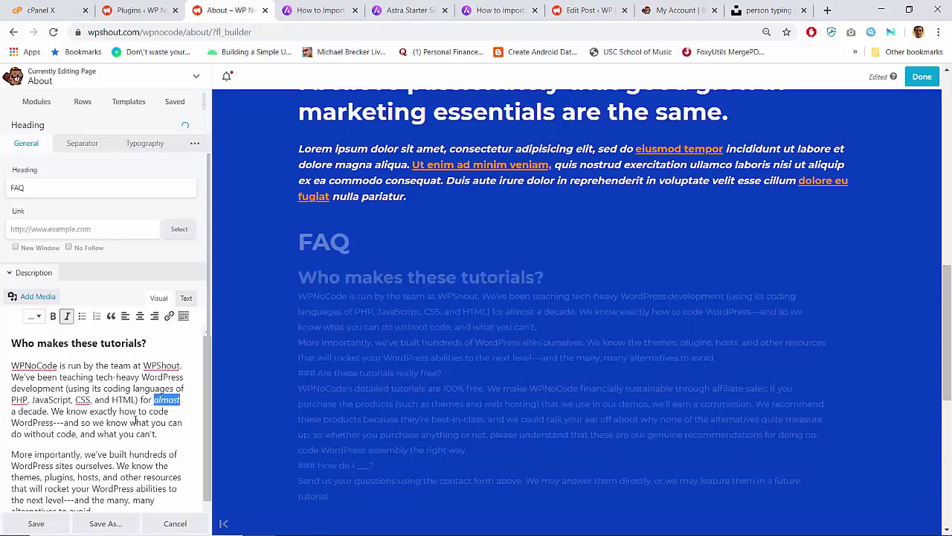
# Remove the italics from the word "almost" in the first FAQ answer
pyautogui.hotkey('ctrl', 'i')
pyautogui.press('Right')
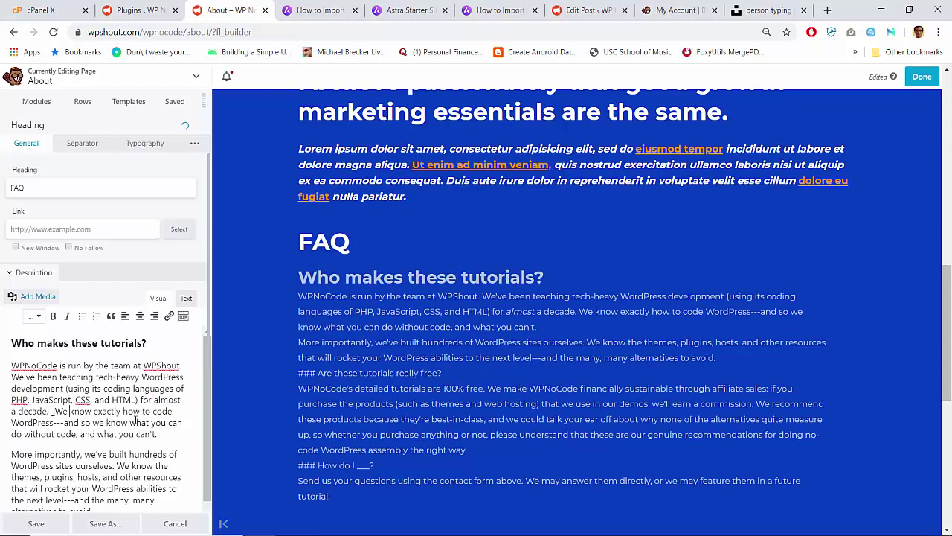
# Try italicizing "We" in the first FAQ answer, first with Markdown underscores and then with italic formatting
pyautogui.press('Right')
pyautogui.press('Right')
pyautogui.write('_')
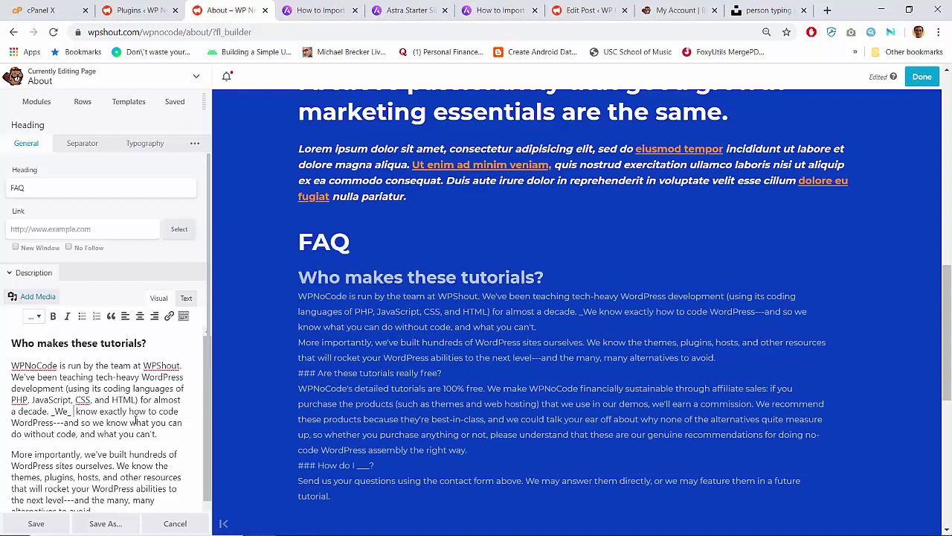
pyautogui.press('BackSpace')
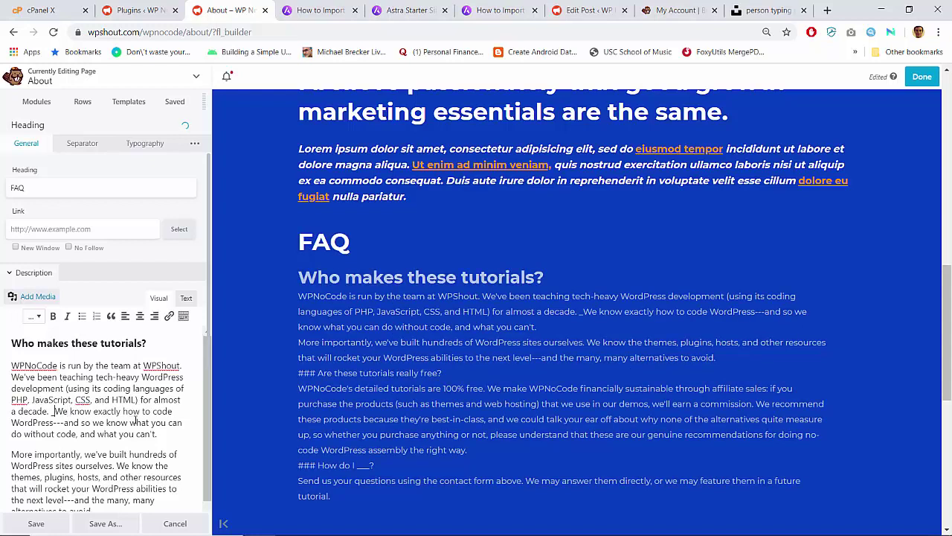
pyautogui.press('Left')
pyautogui.press('Left')
pyautogui.press('BackSpace')
pyautogui.hotkey('shift', 'Right')
pyautogui.hotkey('shift', 'Right')
pyautogui.hotkey('ctrl', 'i')
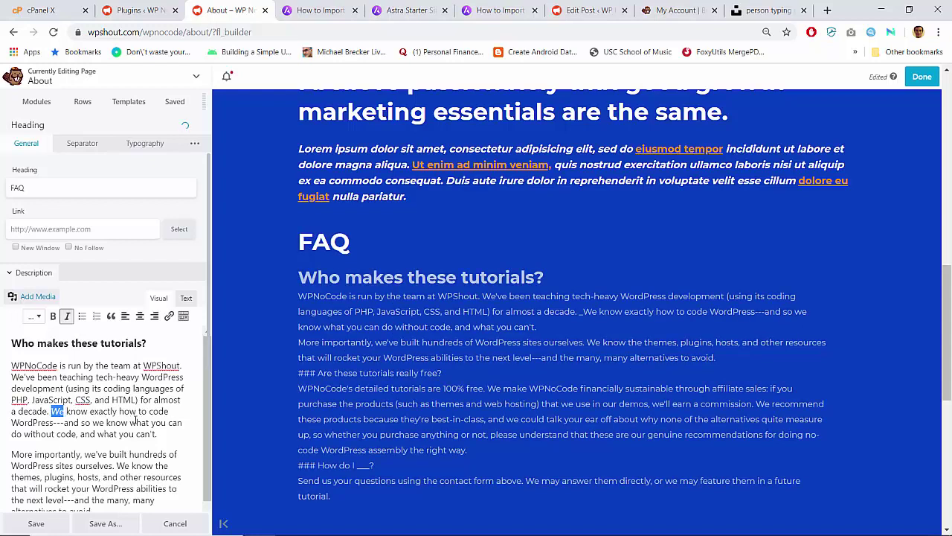
pyautogui.hotkey('ctrl', 'i')
# Check the description's HTML source for the first FAQ answer and return to the visual view
pyautogui.click(135, 420)
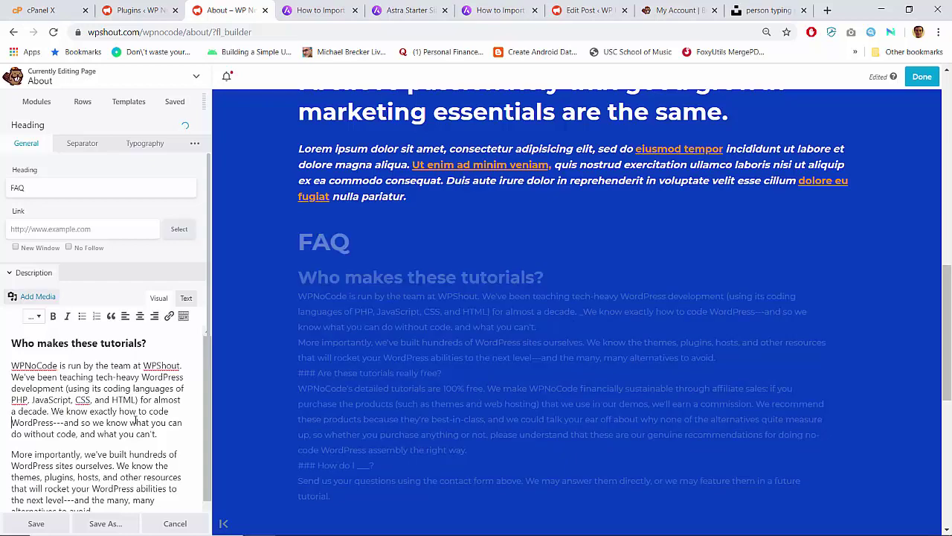
pyautogui.press('Down')
pyautogui.press('Down')
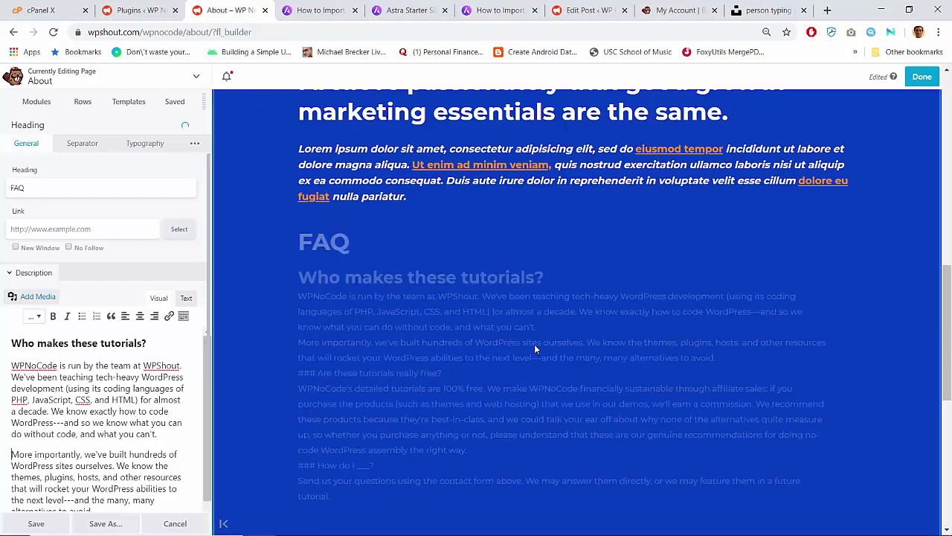
pyautogui.click(185, 298)
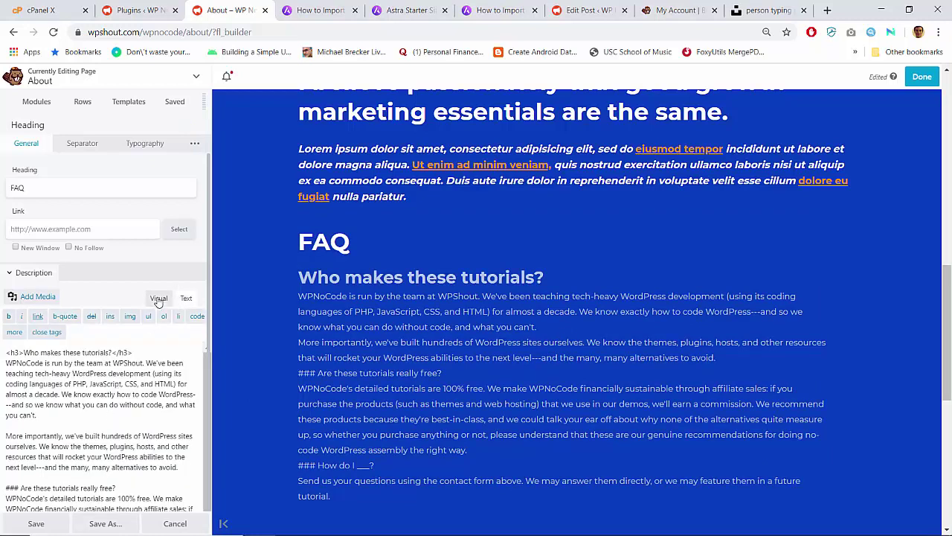
pyautogui.click(158, 298)
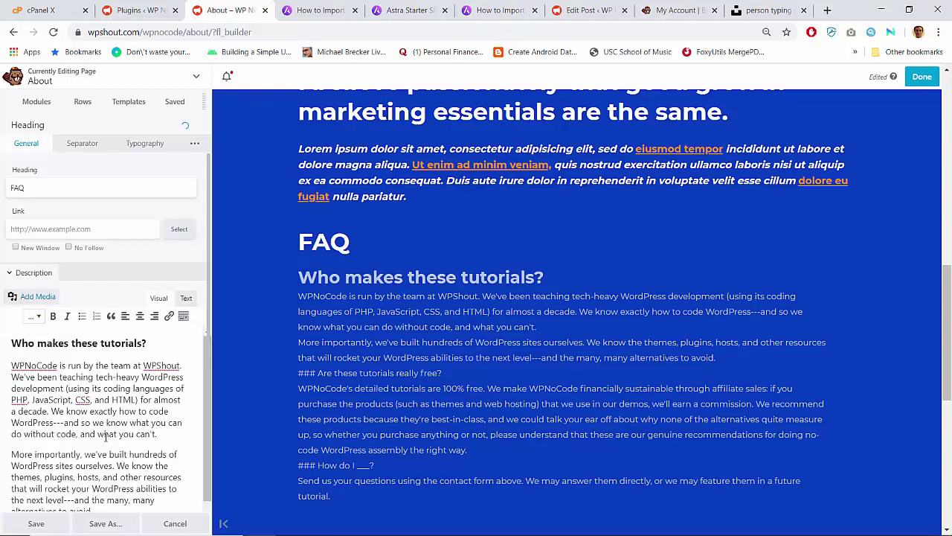
# Convert "### Are these tutorials really free?" into a formatted heading through its Markdown marks, keeping the answer beneath it as a normal paragraph
pyautogui.scroll(-4, 106, 437)
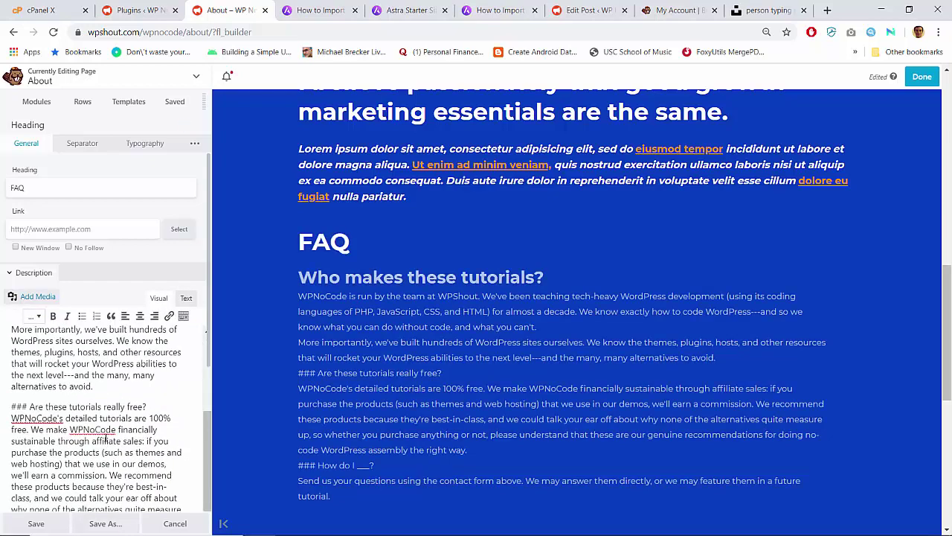
pyautogui.scroll(1, 106, 439)
pyautogui.click(153, 417)
pyautogui.press('Return')
pyautogui.press('BackSpace')
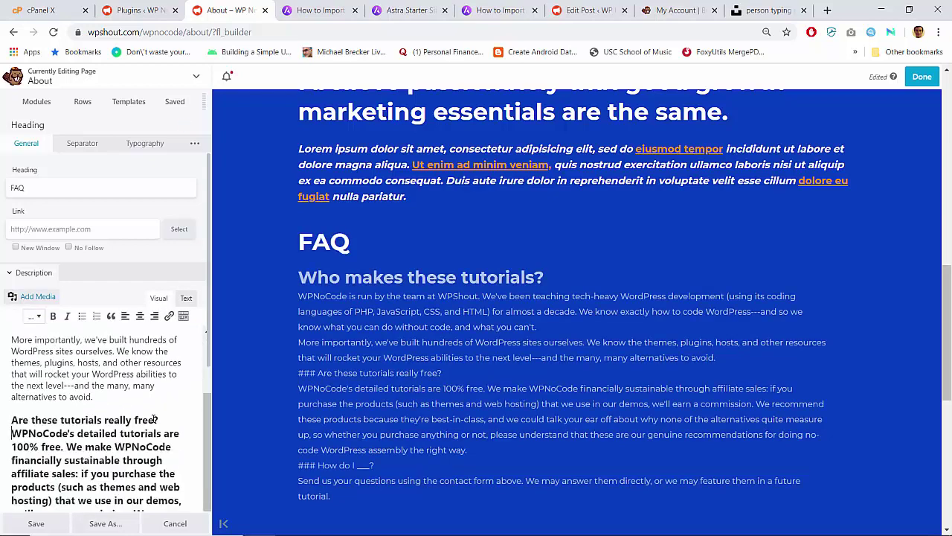
pyautogui.press('Return')
pyautogui.press('Delete')
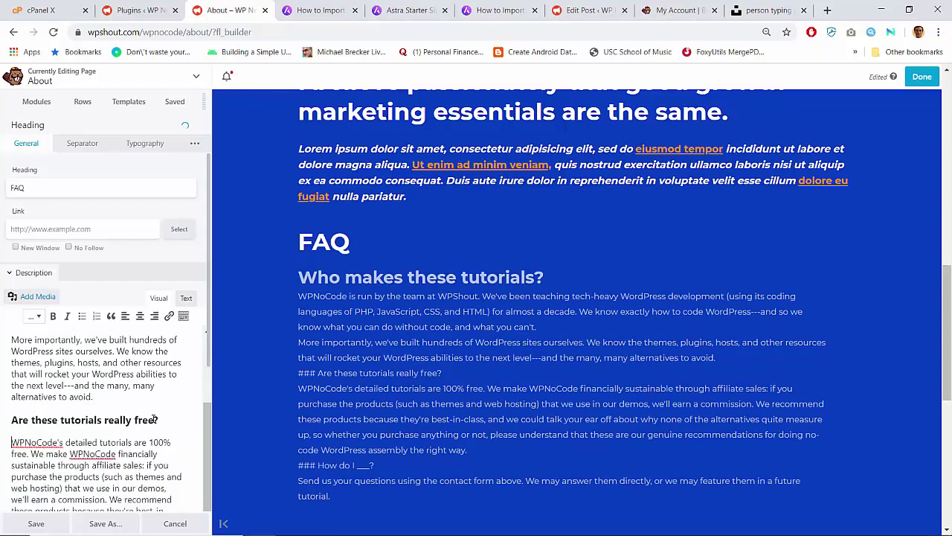
# Convert "### How do I ___?" into a formatted heading and remove the blank line before its answer
pyautogui.scroll(-5, 153, 419)
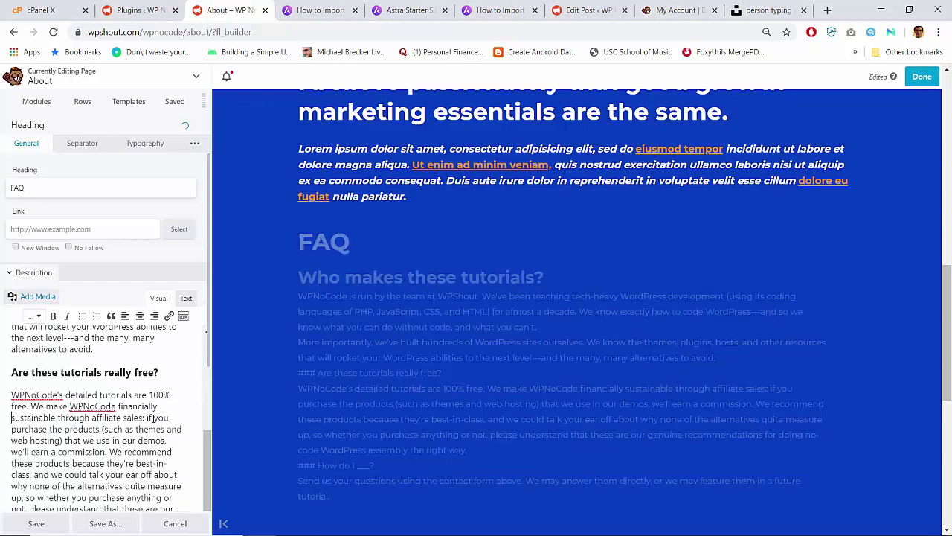
pyautogui.click(117, 381)
pyautogui.press('Return')
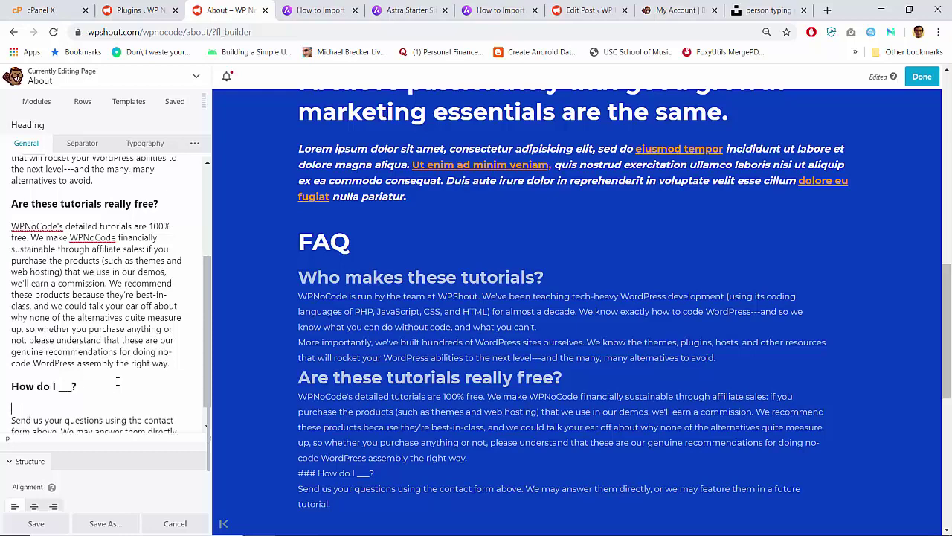
pyautogui.press('Delete')
# Copy the entire formatted FAQ description and paste it into a new Text Editor module placed directly above the FAQ Heading module
pyautogui.scroll(4, 117, 381)
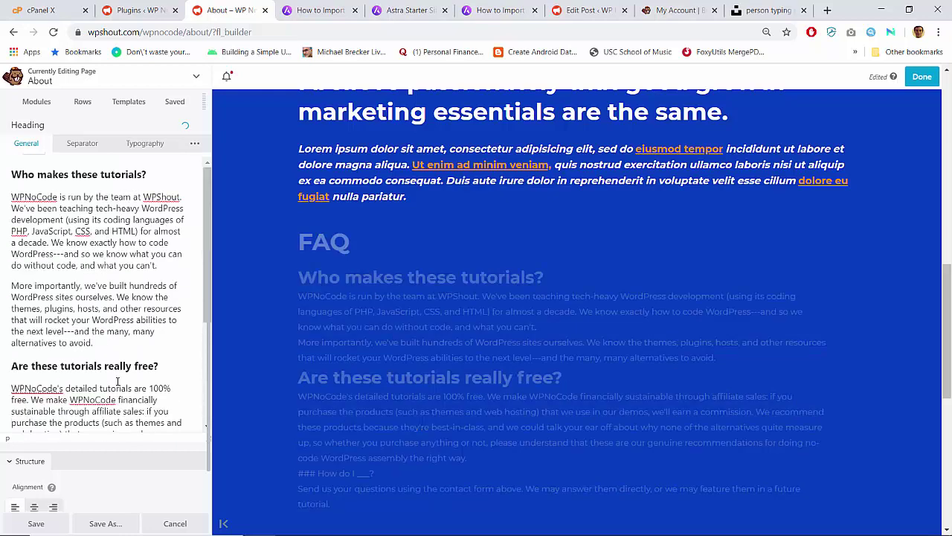
pyautogui.hotkey('ctrl', 'a')
pyautogui.hotkey('ctrl', 'c')
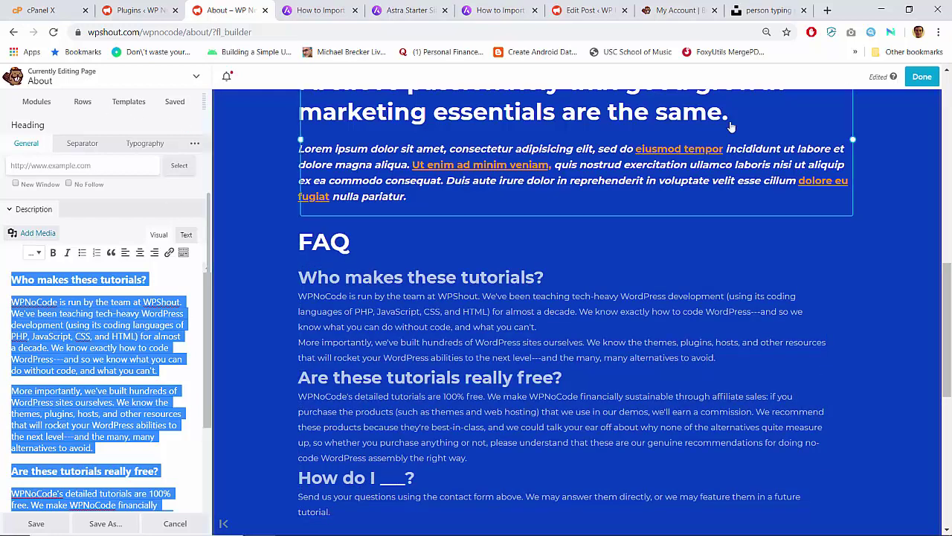
pyautogui.click(33, 109)
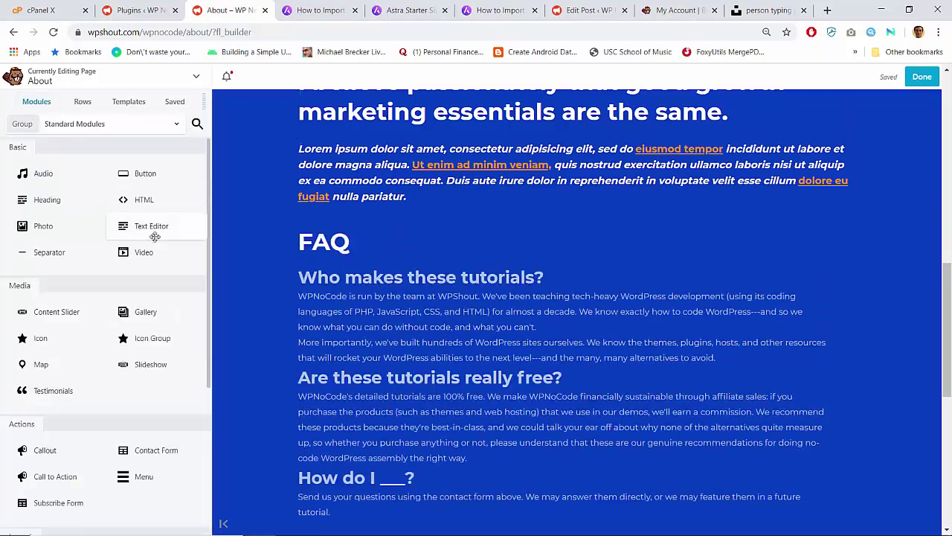
pyautogui.moveTo(154, 237); pyautogui.dragTo(320, 190)
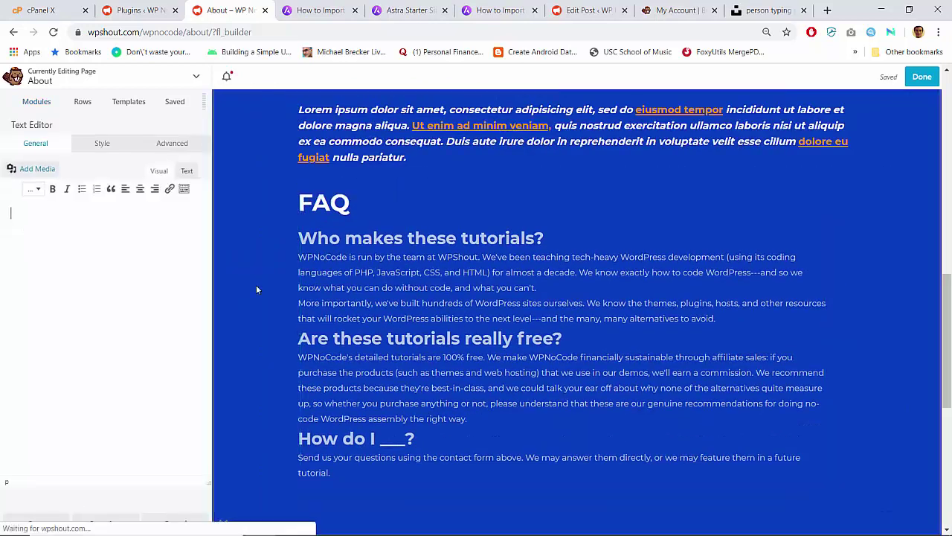
pyautogui.hotkey('ctrl', 'v')
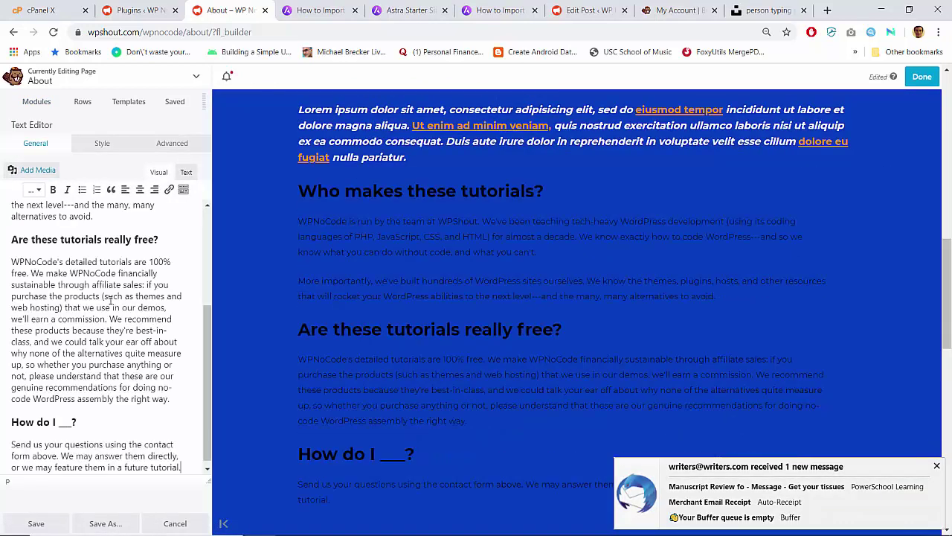
pyautogui.scroll(3, 115, 298)
pyautogui.scroll(1, 490, 349)
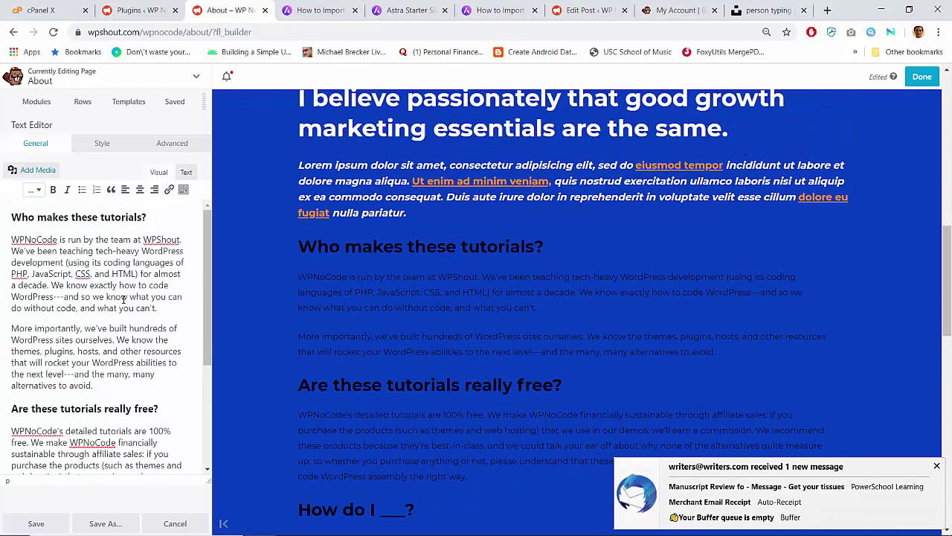
pyautogui.click(936, 466)
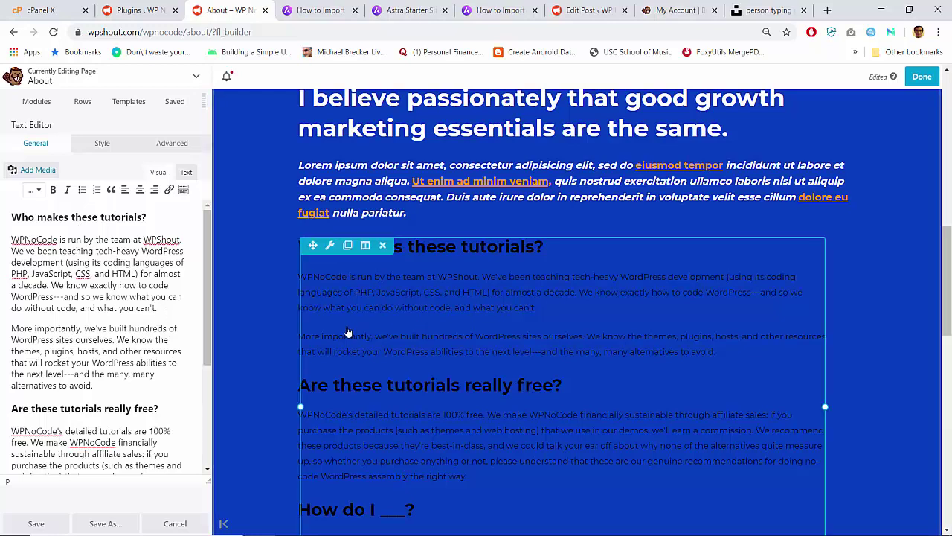
# Set the new Text Editor module's text color to white, #ffffff, in its style settings
pyautogui.click(119, 145)
pyautogui.click(46, 235)
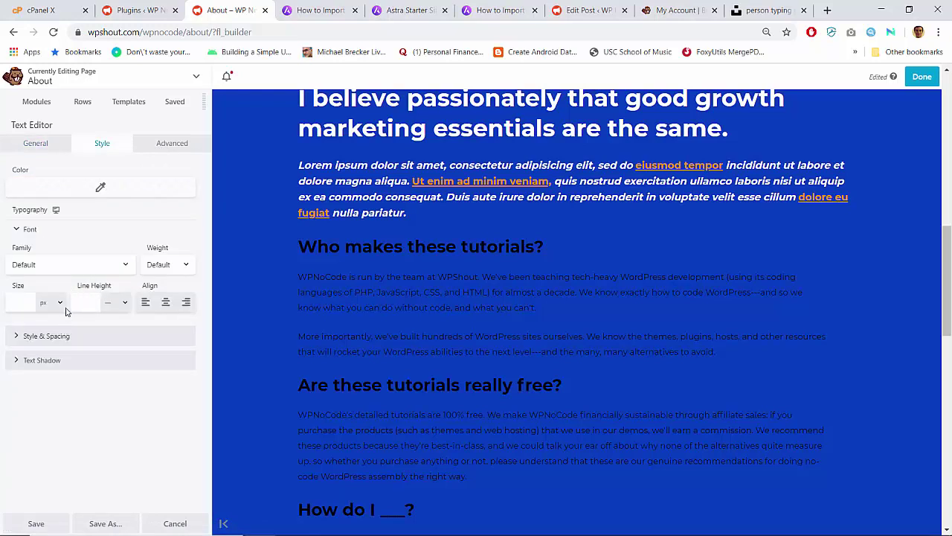
pyautogui.click(30, 336)
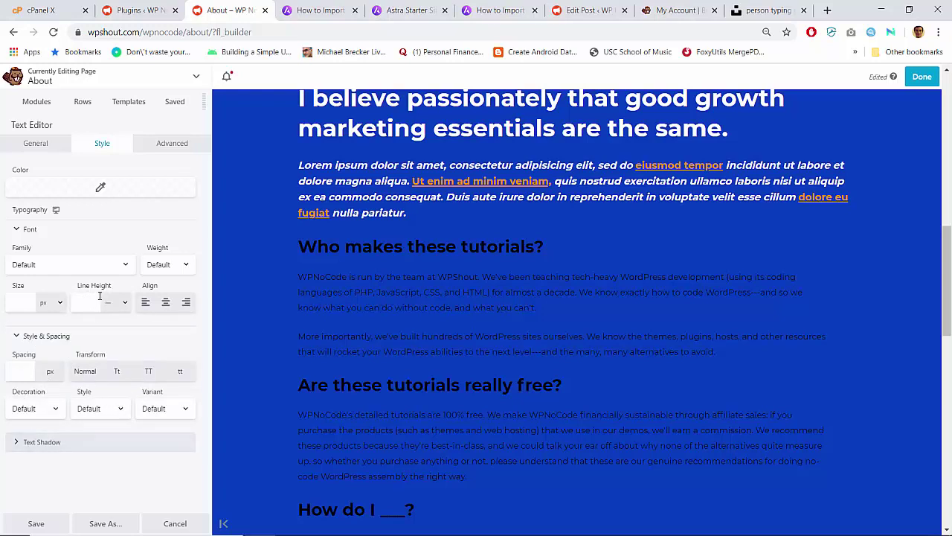
pyautogui.click(64, 186)
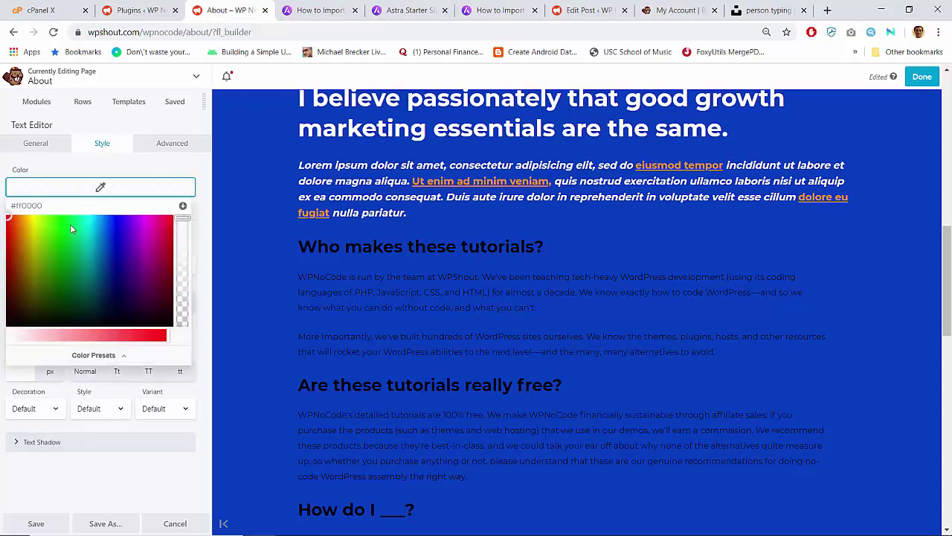
pyautogui.click(61, 205)
pyautogui.hotkey('ctrl', 'a')
pyautogui.write('#ffffff')
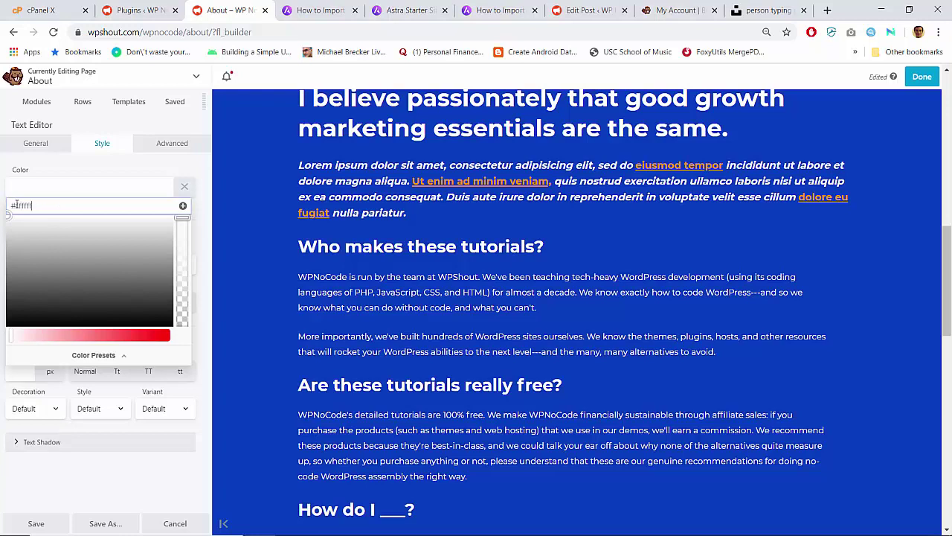
pyautogui.moveTo(15, 205); pyautogui.dragTo(14, 205)
pyautogui.click(15, 205)
pyautogui.click(198, 167)
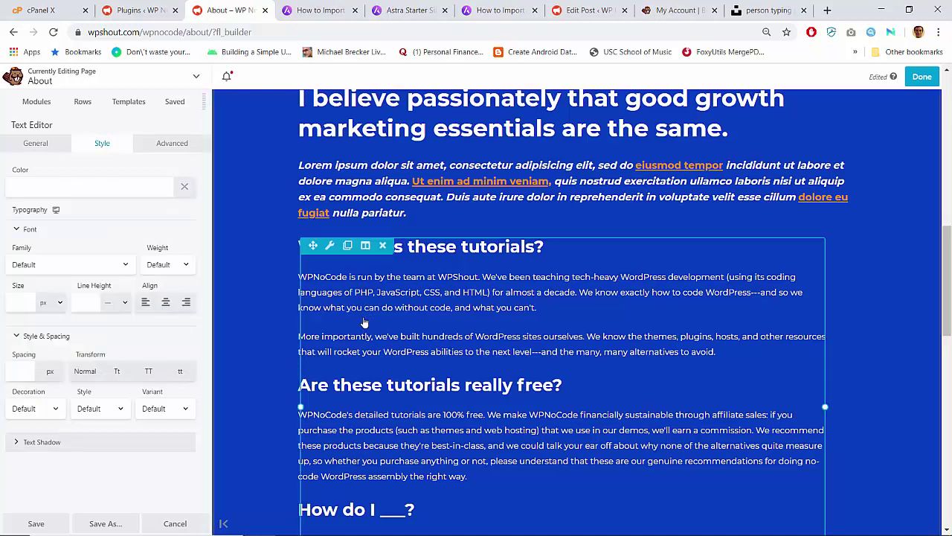
# Try adding an "FAQ" title on a heading line above "Who makes these tutorials?", first as plain text and then as "## FAQ"
pyautogui.click(45, 149)
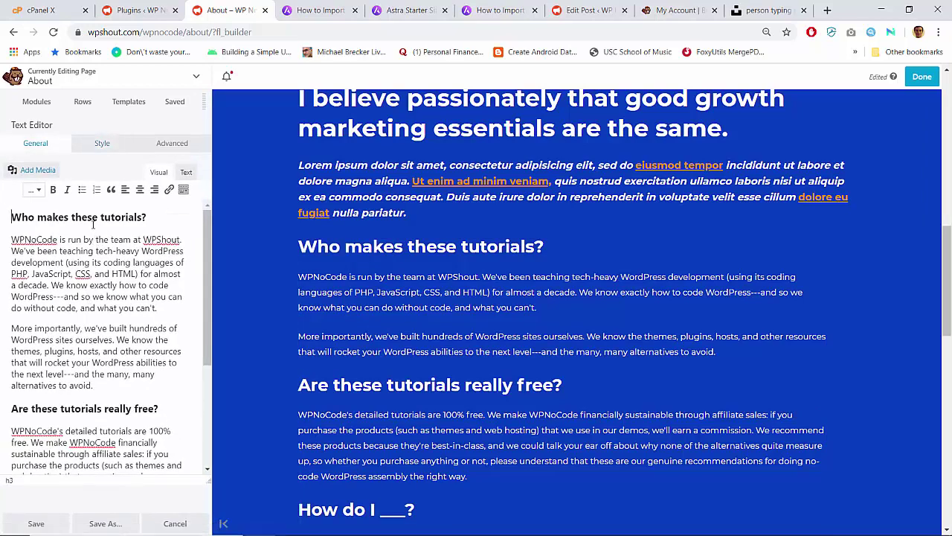
pyautogui.press('Return')
pyautogui.write('Q')
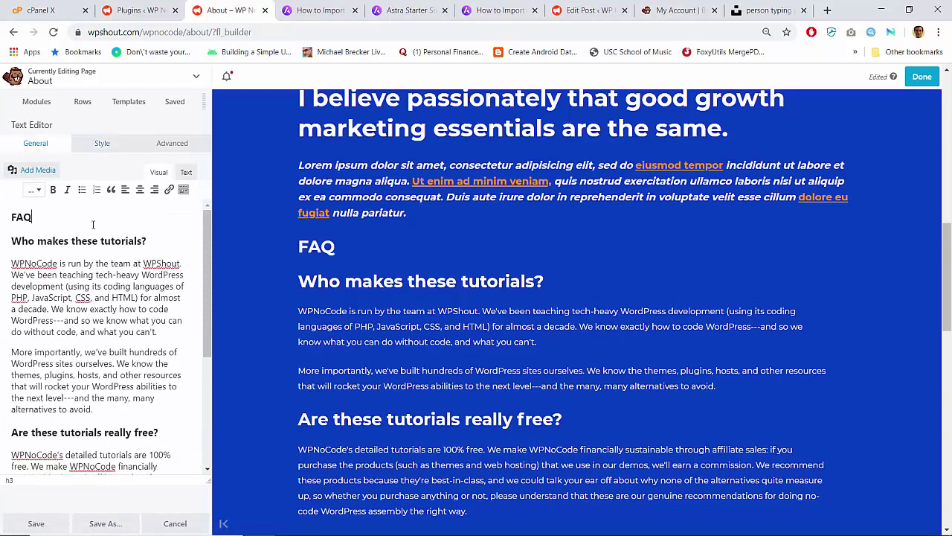
pyautogui.press('BackSpace')
pyautogui.press('BackSpace')
pyautogui.press('BackSpace')
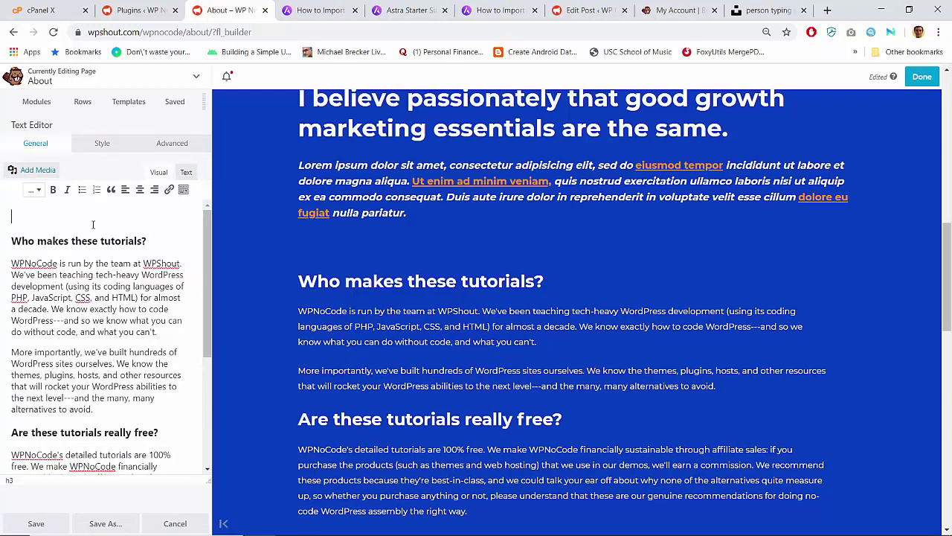
pyautogui.write('## FAQ')
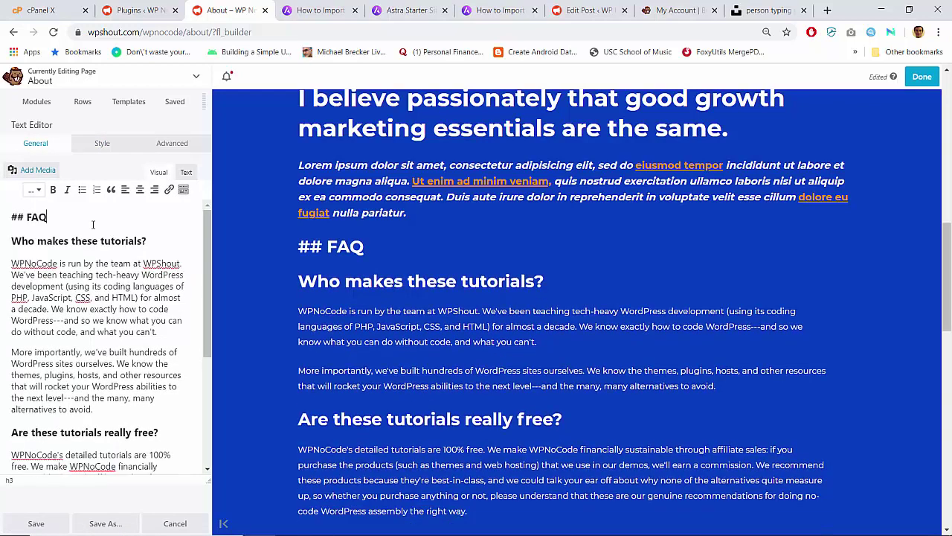
pyautogui.press('BackSpace')
# Create a second-level "FAQ" heading from "## FAQ" on a new paragraph line, and delete the stray "## FA" line and surrounding blank lines
pyautogui.press('Return')
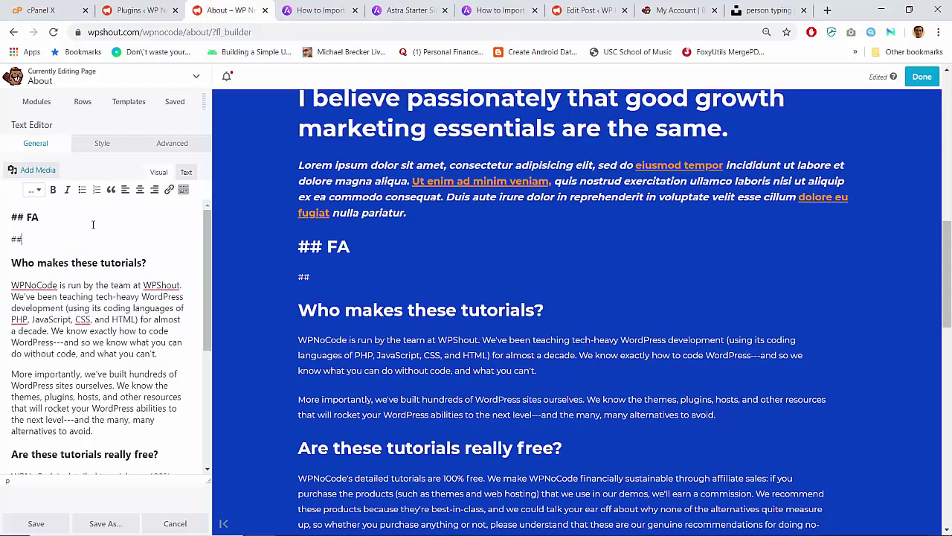
pyautogui.write('## FAQ')
pyautogui.press('Return')
pyautogui.press('Up')
pyautogui.press('Up')
pyautogui.press('End')
pyautogui.hotkey('shift', 'Home')
pyautogui.press('Delete')
pyautogui.press('Delete')
pyautogui.press('Down')
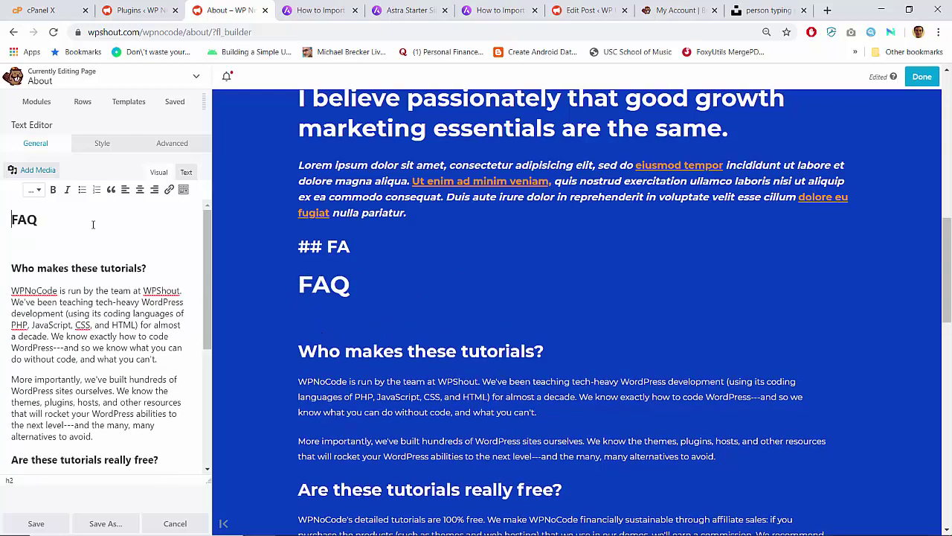
pyautogui.press('BackSpace')
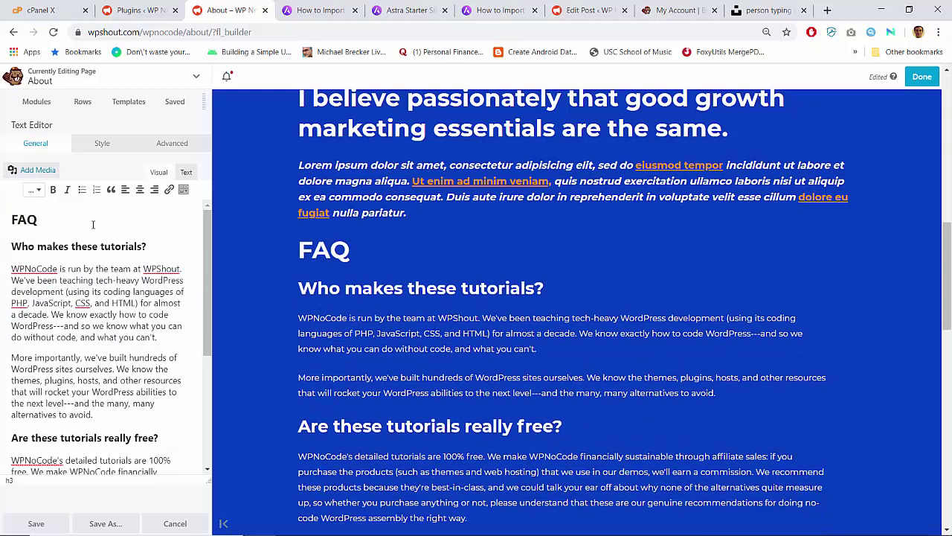
# Delete the old FAQ Heading module located directly below the new FAQ Text Editor module
pyautogui.scroll(-5, 93, 224)
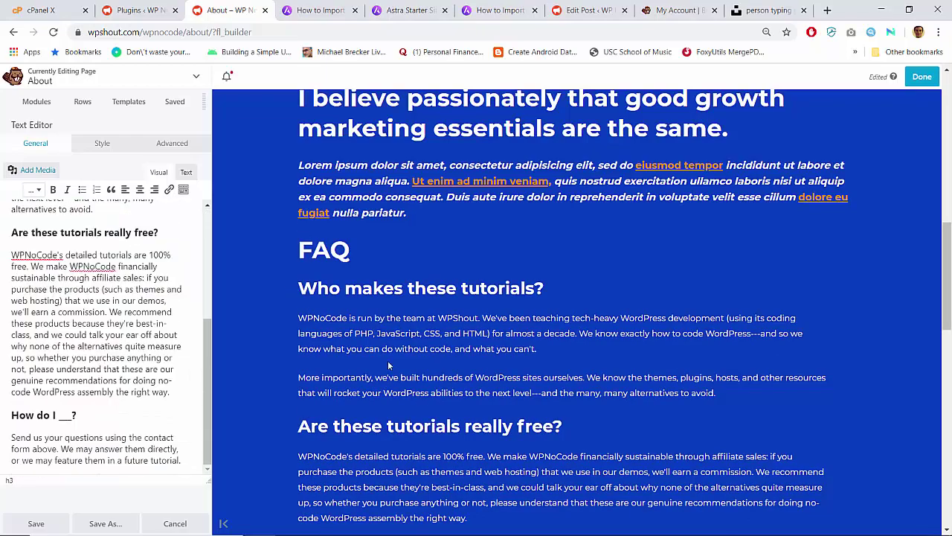
pyautogui.scroll(-3, 388, 365)
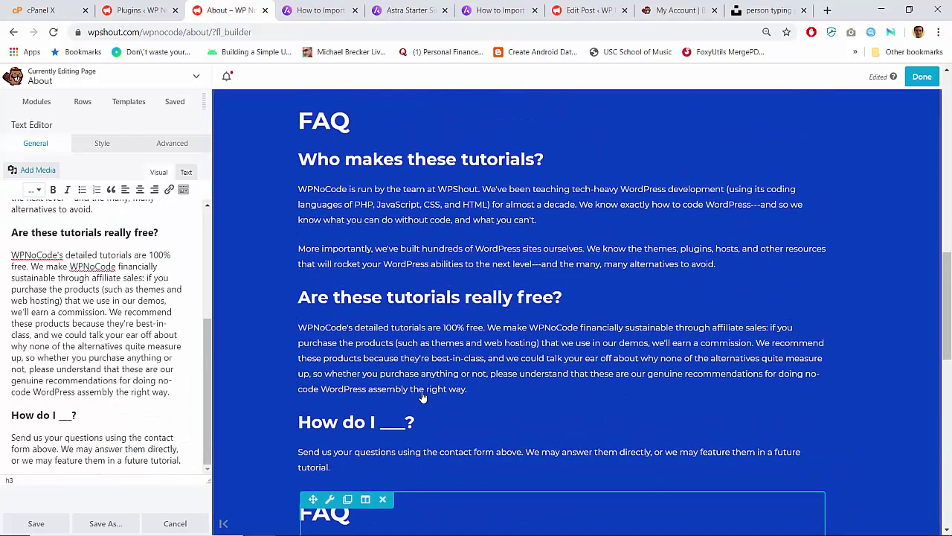
pyautogui.scroll(1, 422, 398)
pyautogui.scroll(-4, 402, 357)
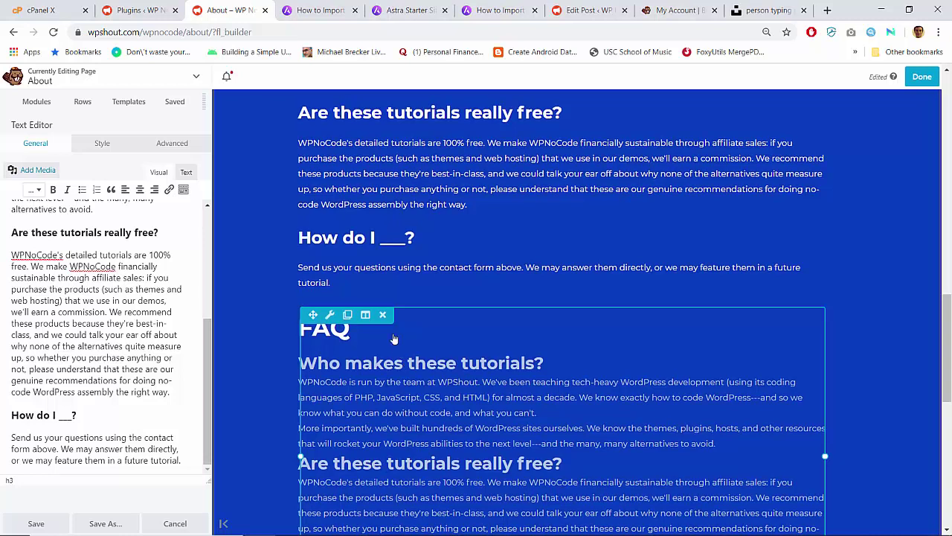
pyautogui.click(384, 316)
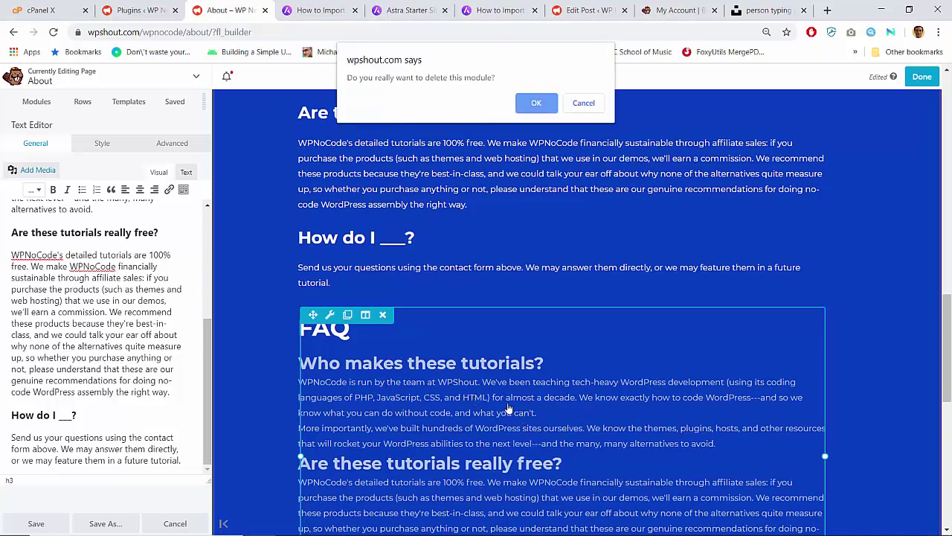
pyautogui.click(583, 103)
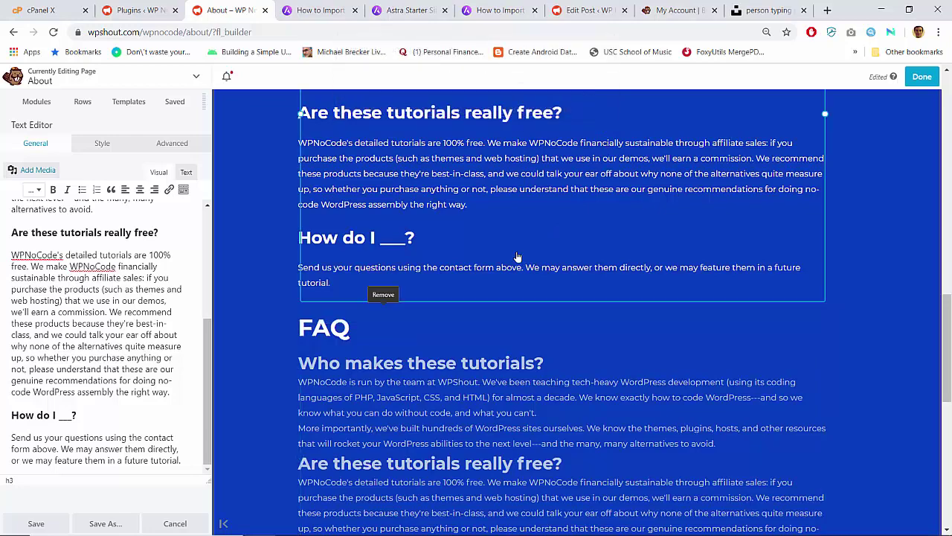
pyautogui.scroll(-3, 506, 416)
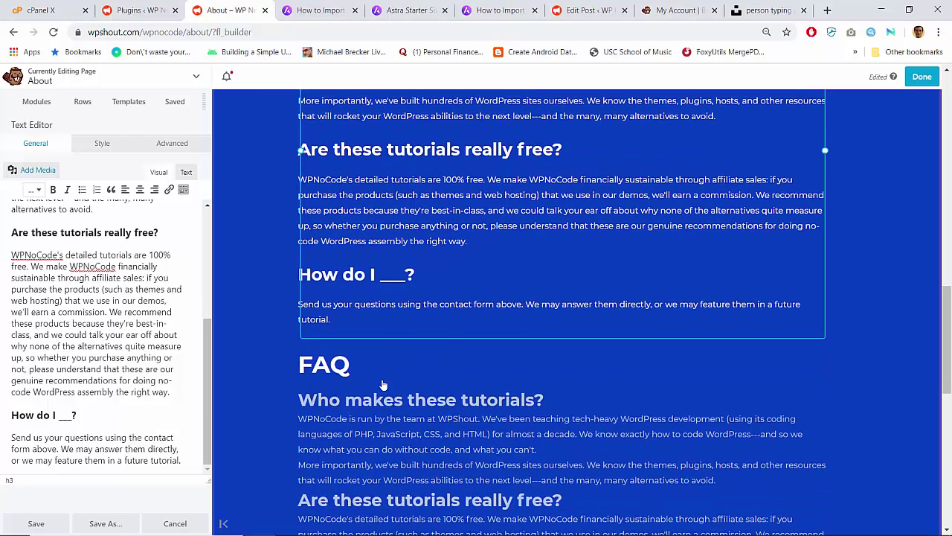
pyautogui.click(383, 352)
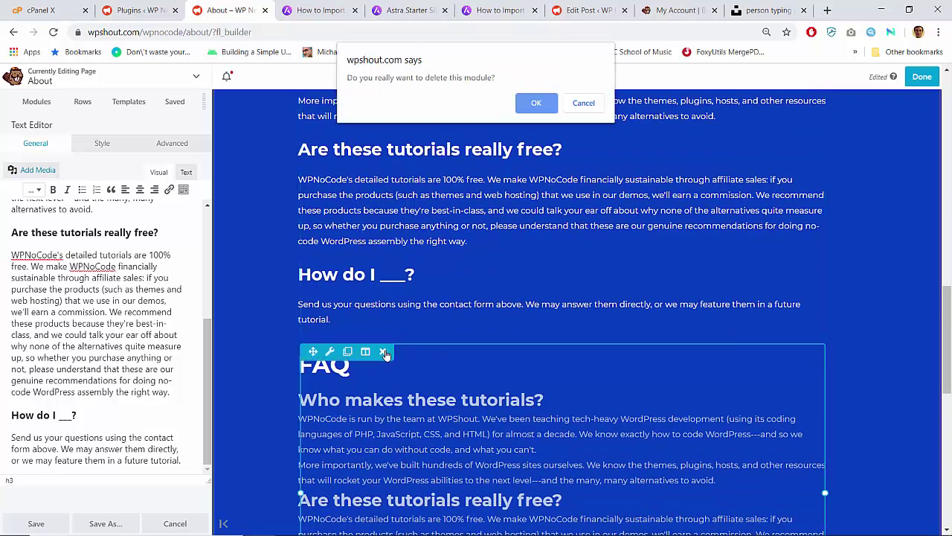
pyautogui.press('Return')
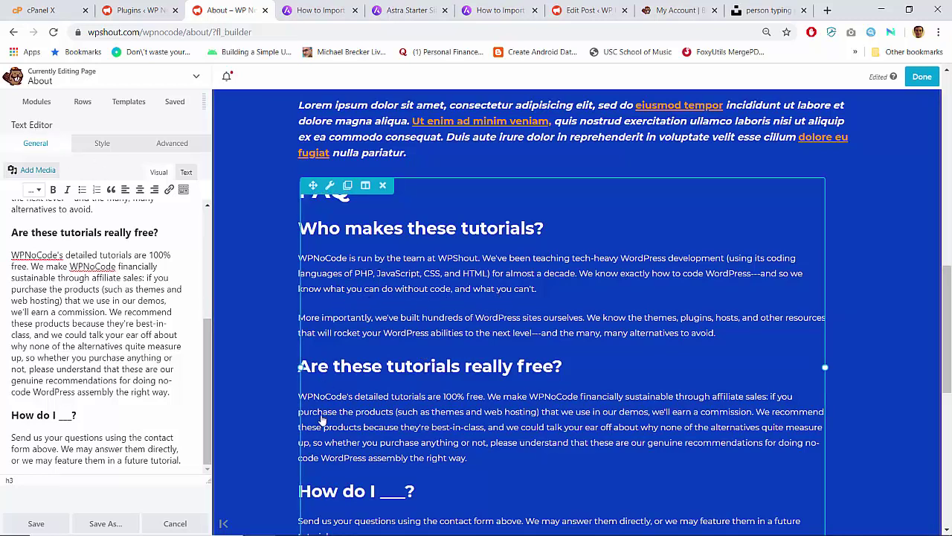
# Try adding several blank lines after the first paragraph under "Who makes these tutorials?", and remove them again
pyautogui.scroll(5, 121, 304)
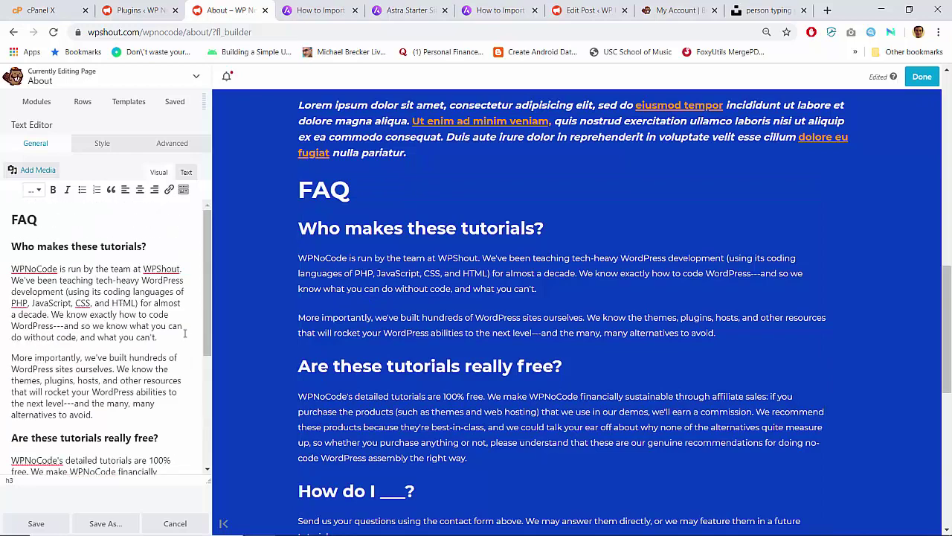
pyautogui.press('Return')
pyautogui.press('Return')
pyautogui.press('Return')
pyautogui.press('Return')
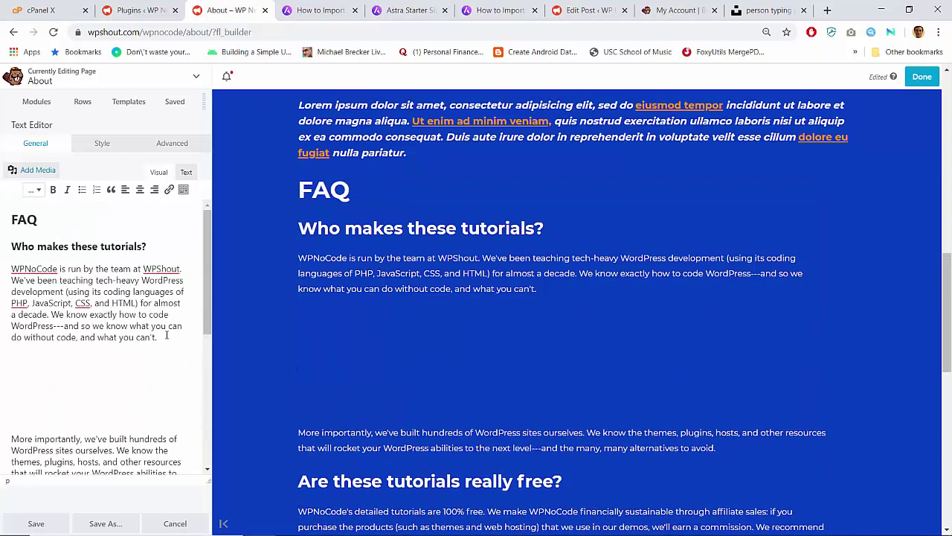
pyautogui.press('BackSpace')
pyautogui.press('BackSpace')
pyautogui.press('BackSpace')
pyautogui.press('BackSpace')
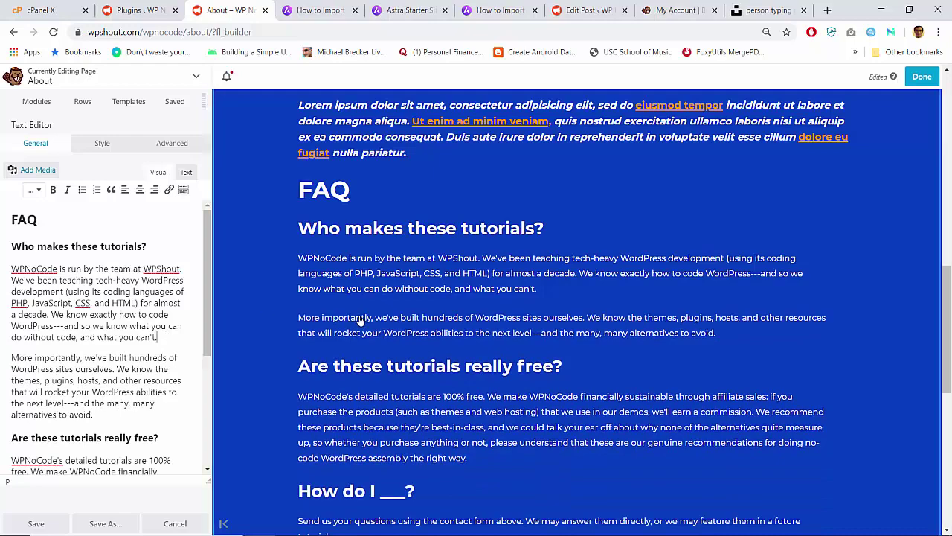
# Try deleting and retyping the "---" between "WordPress" and "and so we know" in the first FAQ paragraph
pyautogui.scroll(-5, 156, 372)
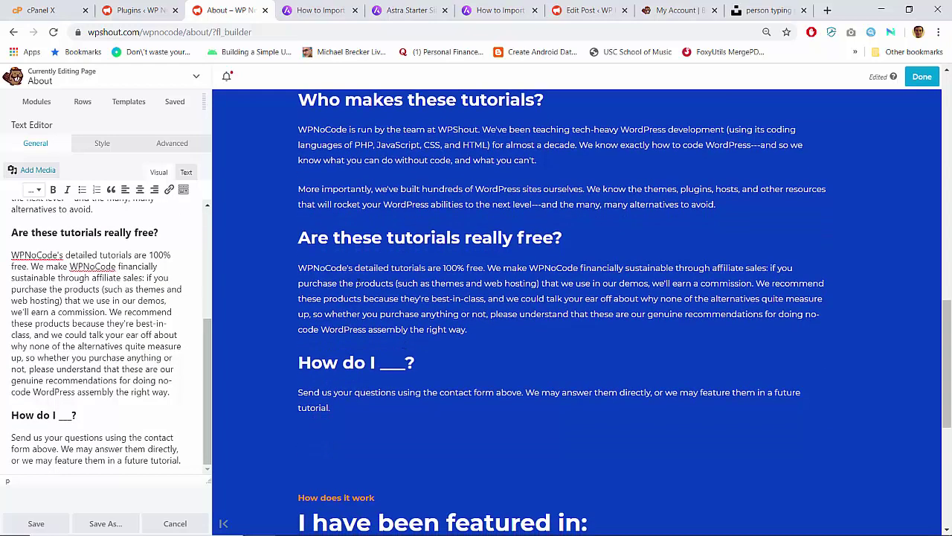
pyautogui.scroll(5, 86, 314)
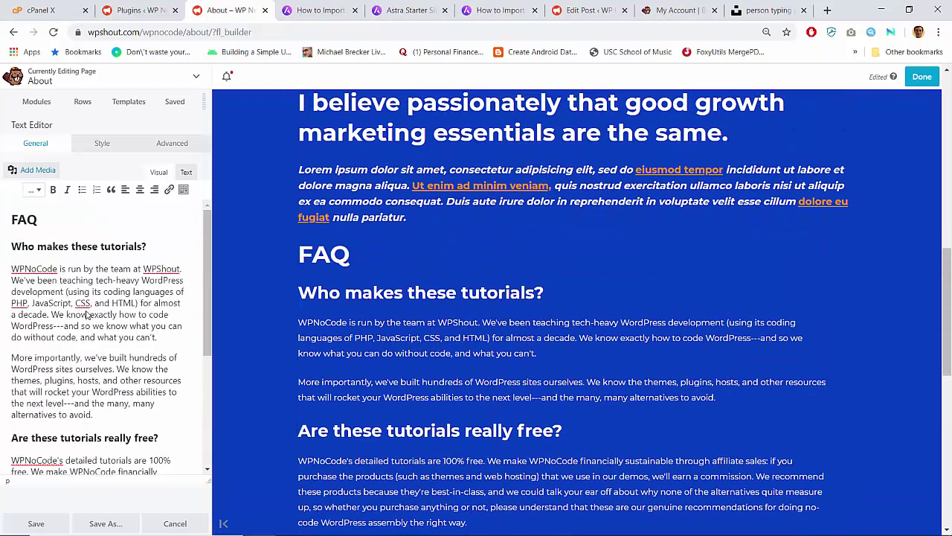
pyautogui.moveTo(348, 293)
pyautogui.press('BackSpace')
pyautogui.write('-')
pyautogui.press('BackSpace')
pyautogui.press('BackSpace')
pyautogui.press('BackSpace')
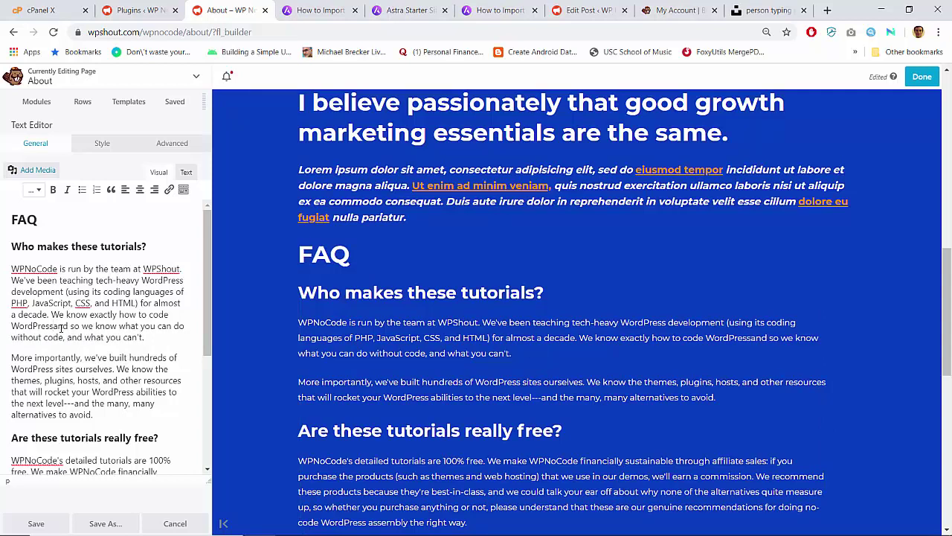
pyautogui.write('---')
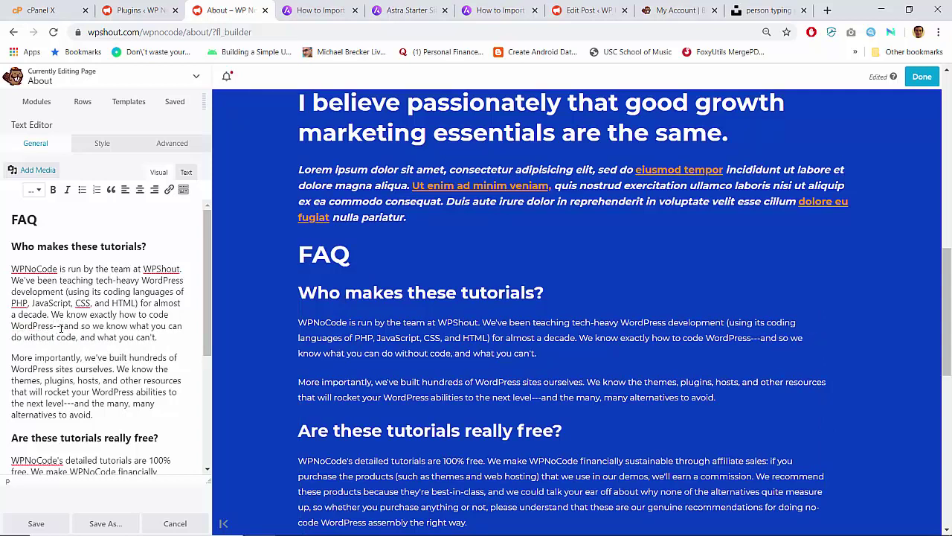
# Search Google for "mdash" in a new browser tab and copy an em dash character from the results
pyautogui.hotkey('ctrl', 't')
pyautogui.write('mdash')
pyautogui.press('Return')
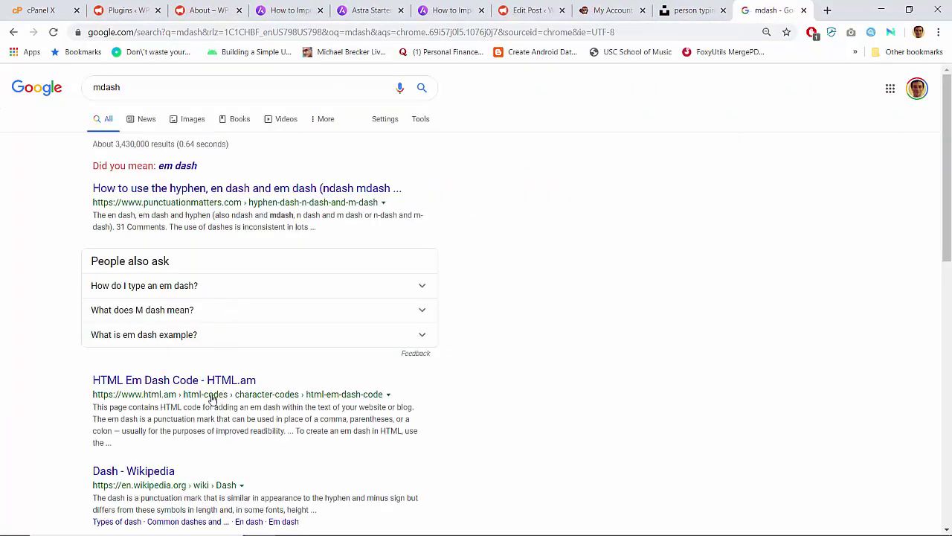
pyautogui.scroll(-4, 149, 430)
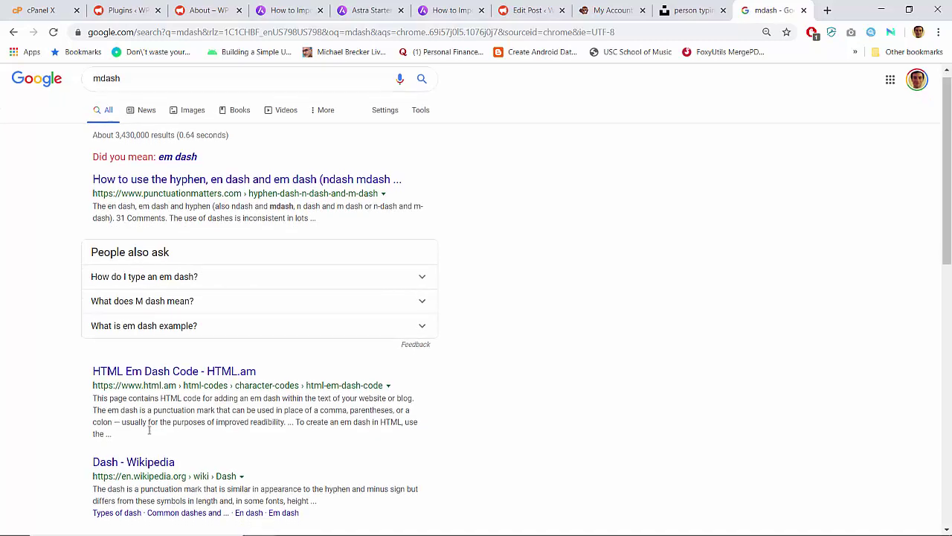
pyautogui.scroll(-2, 186, 427)
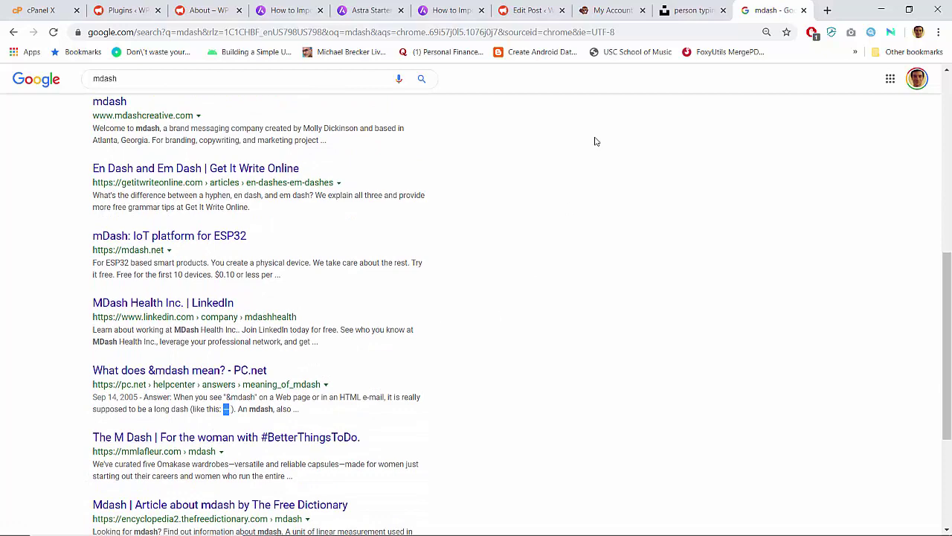
# Back on the About page, replace the "---" after "WordPress" with an em dash (—) in the FAQ module's HTML source
pyautogui.click(519, 6)
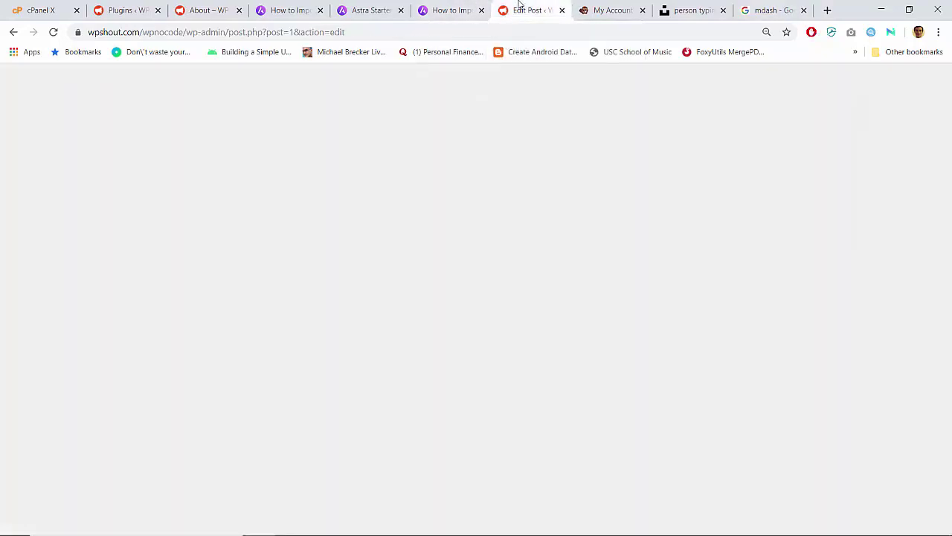
pyautogui.click(220, 6)
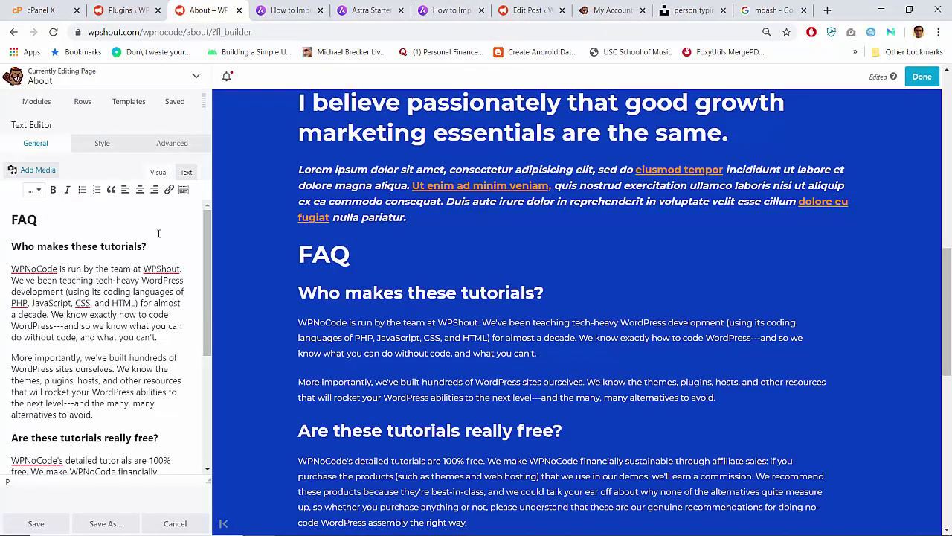
pyautogui.click(185, 172)
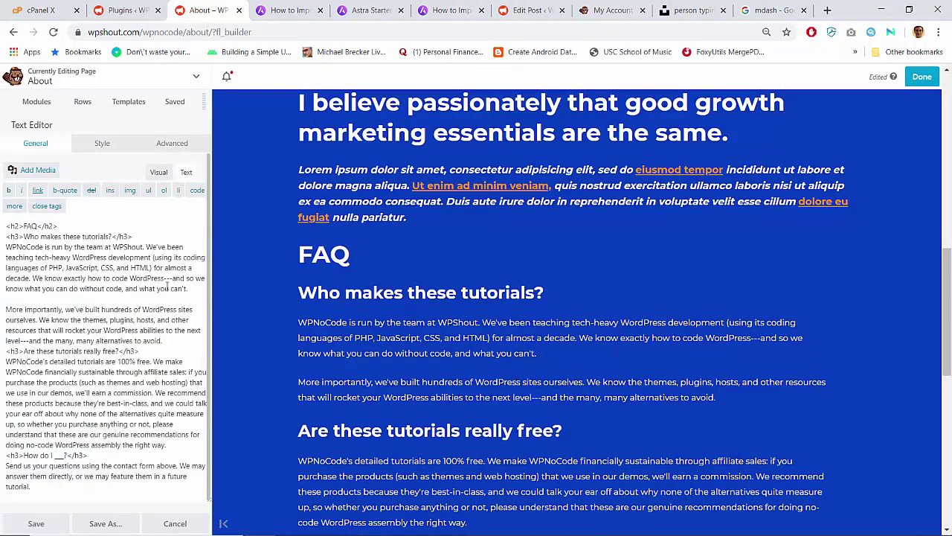
pyautogui.write('—')
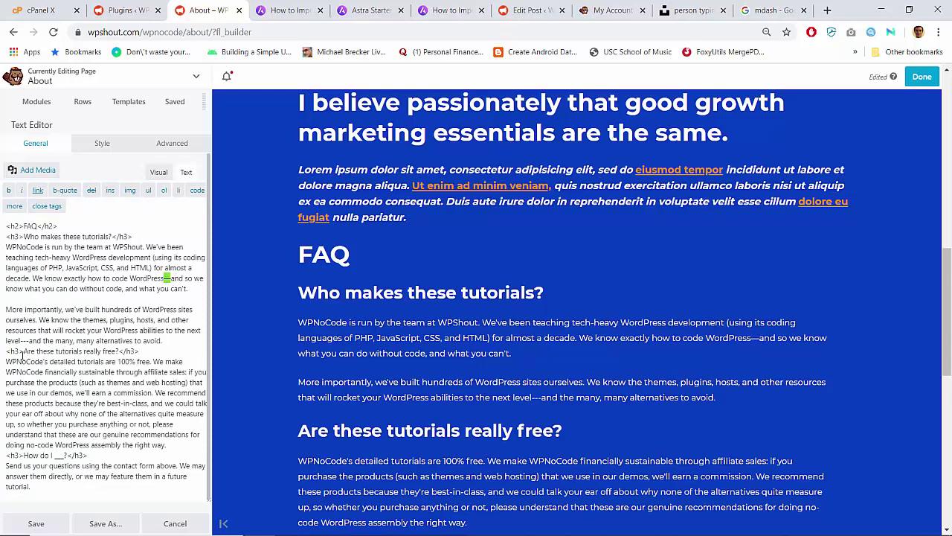
# Find the remaining "---" after "next level", replace it with an em dash, and return the editor to visual mode
pyautogui.hotkey('ctrl', 'f')
pyautogui.hotkey('ctrl', 'c')
pyautogui.write('---')
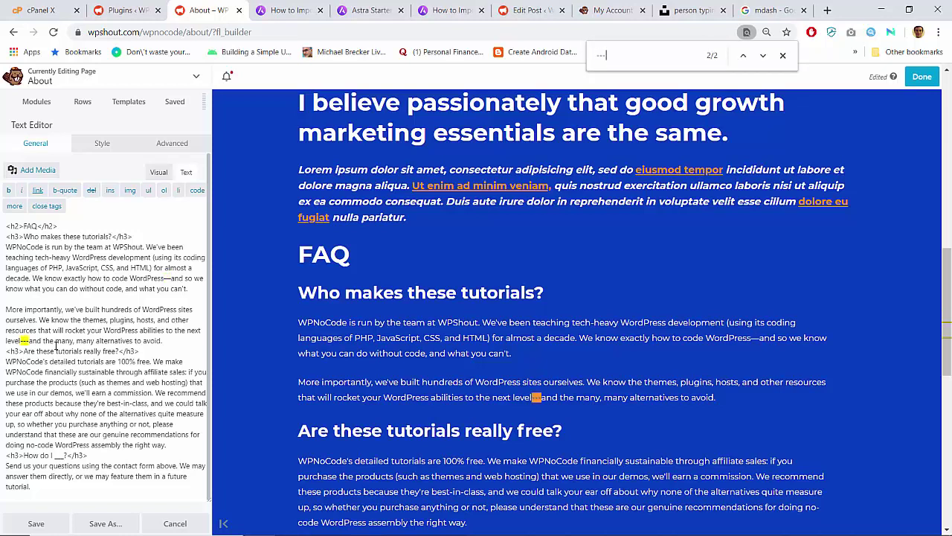
pyautogui.press('Return')
pyautogui.hotkey('ctrl', 'v')
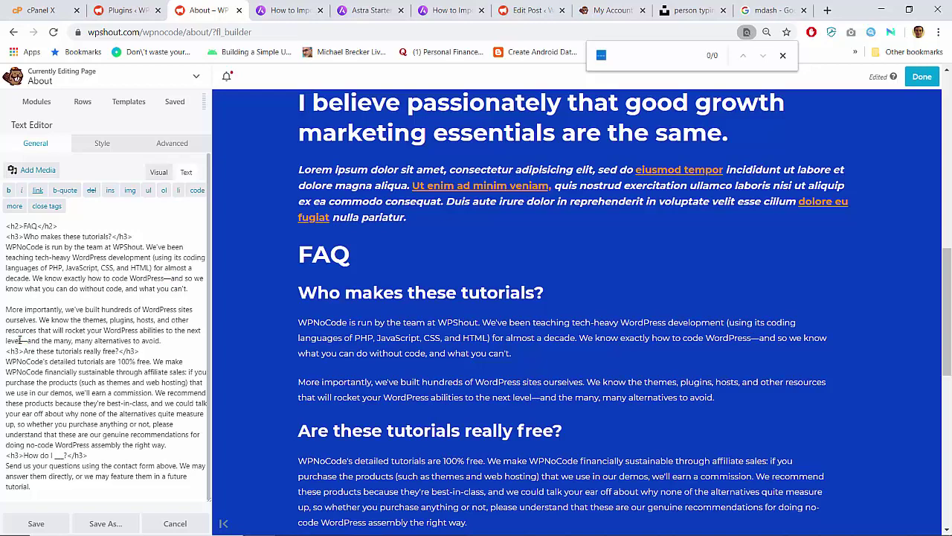
pyautogui.click(165, 177)
# Save the FAQ Text Editor module and publish the About page
pyautogui.scroll(-3, 332, 275)
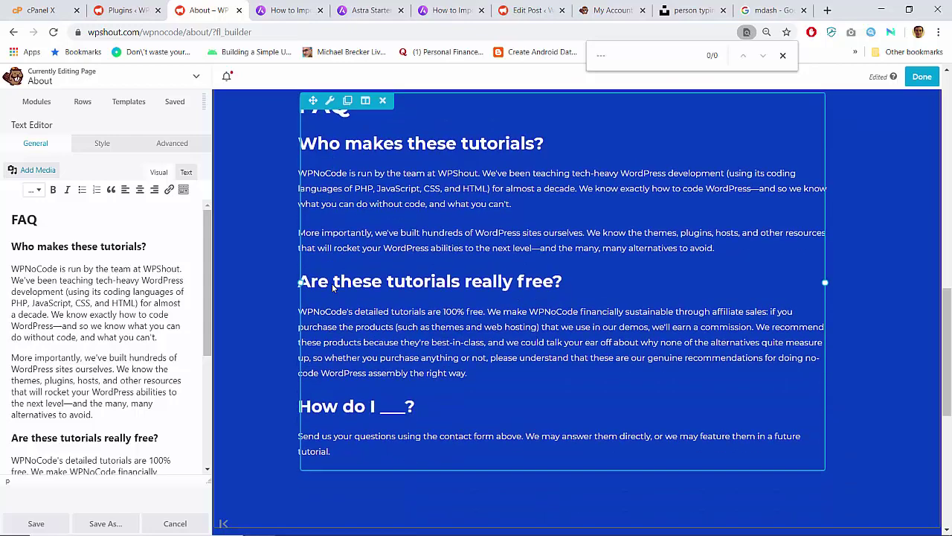
pyautogui.scroll(3, 333, 286)
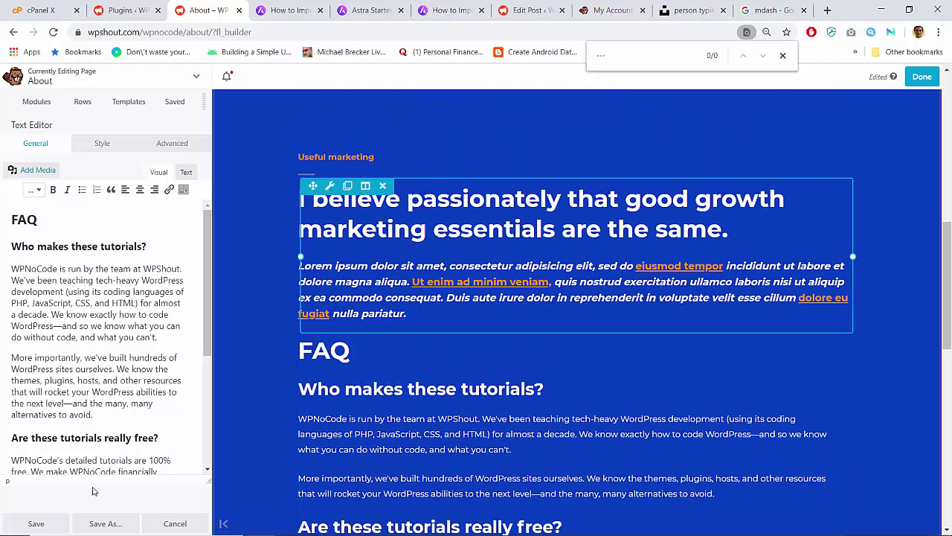
pyautogui.click(36, 523)
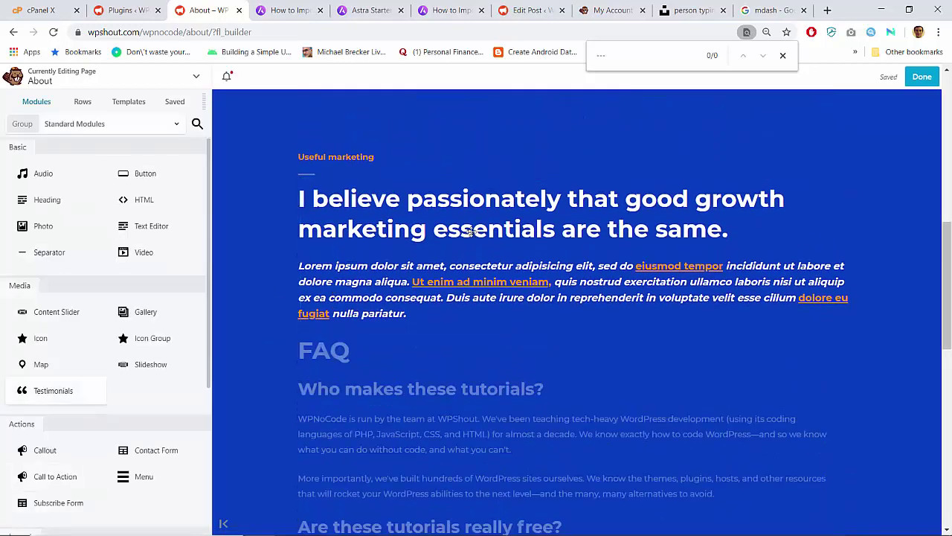
pyautogui.click(921, 77)
pyautogui.click(868, 77)
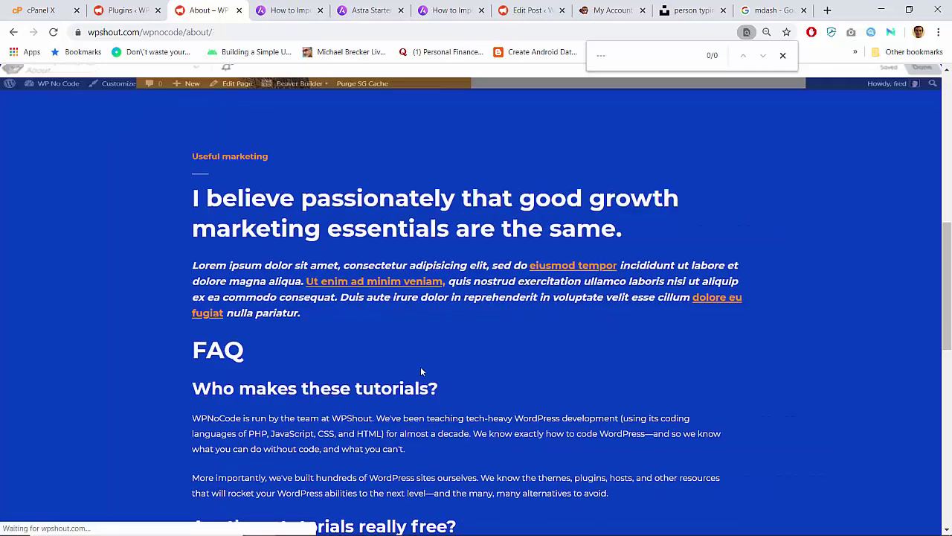
# Review the FAQ text layout on the published About page and close the browser's find bar
pyautogui.scroll(-2, 420, 370)
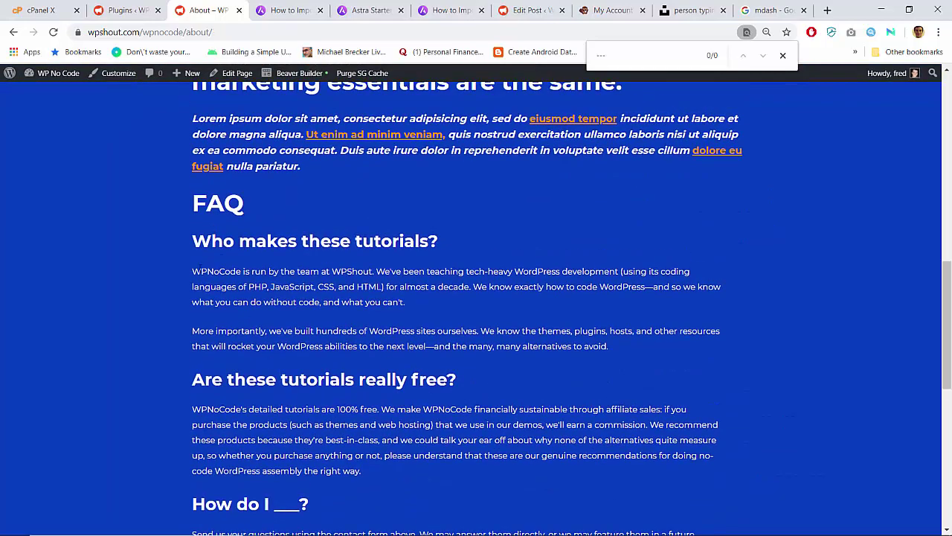
pyautogui.moveTo(200, 272); pyautogui.dragTo(668, 265)
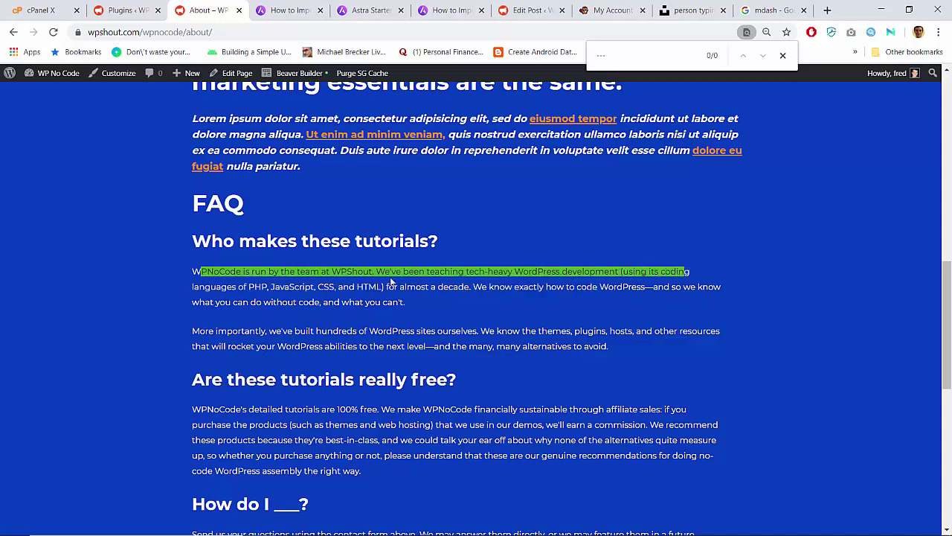
pyautogui.click(221, 296)
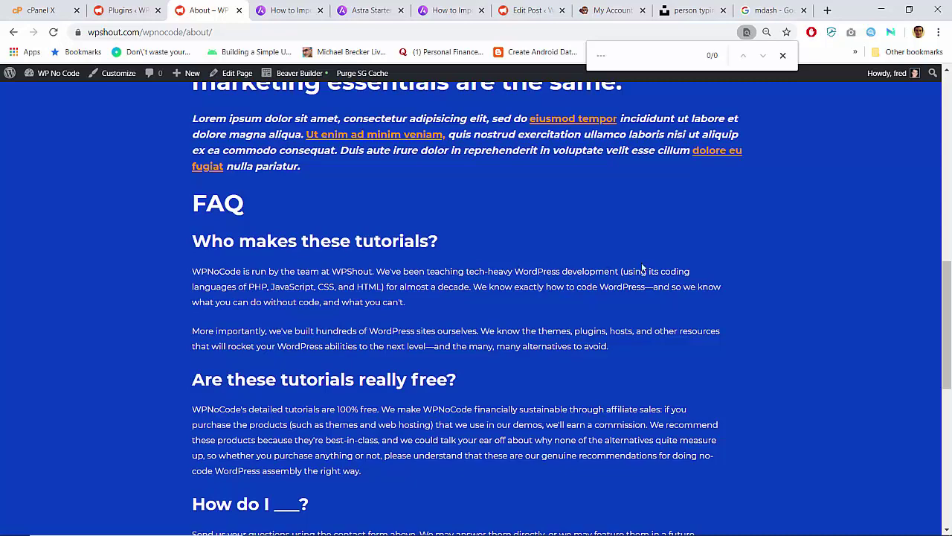
pyautogui.click(782, 55)
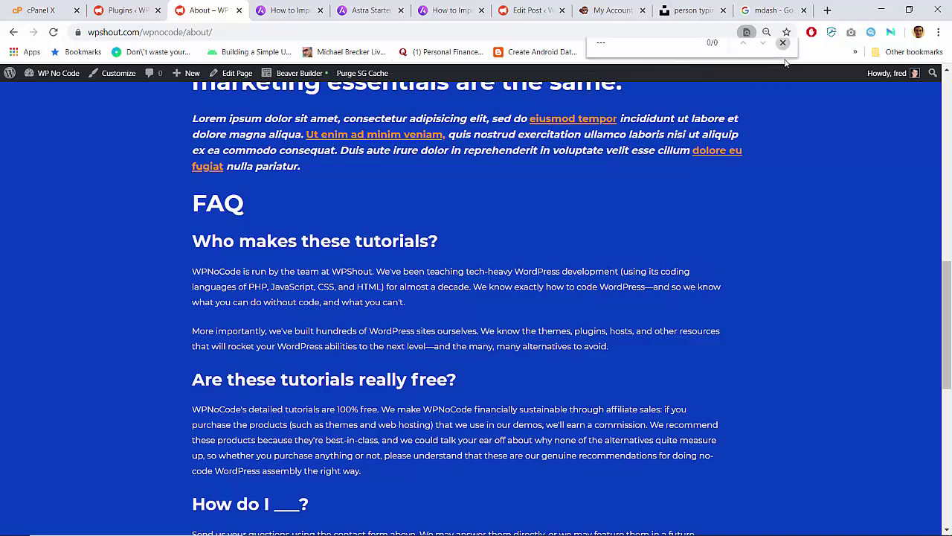
# Reopen the About page in Beaver Builder and duplicate the blue row containing the "Useful marketing" and FAQ content
pyautogui.click(303, 74)
pyautogui.click(330, 208)
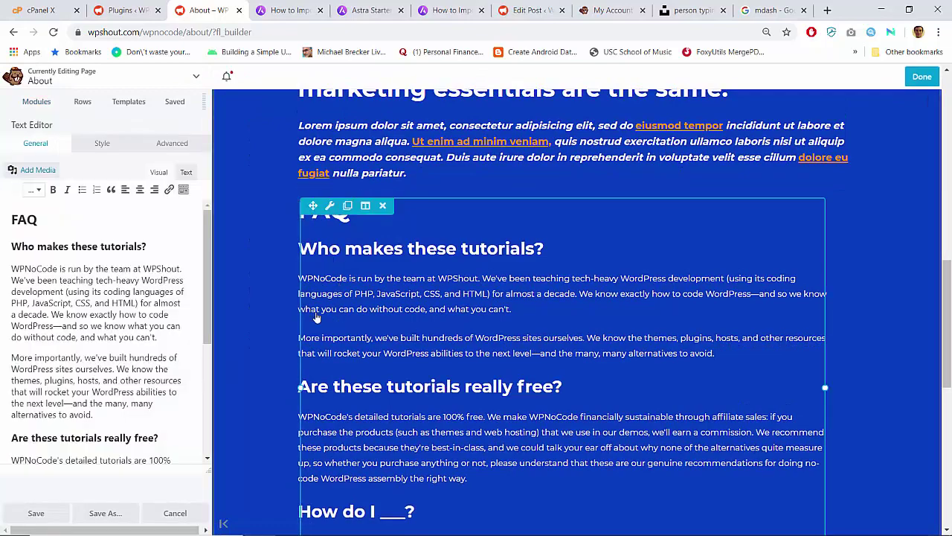
pyautogui.scroll(6, 316, 316)
pyautogui.scroll(-3, 283, 275)
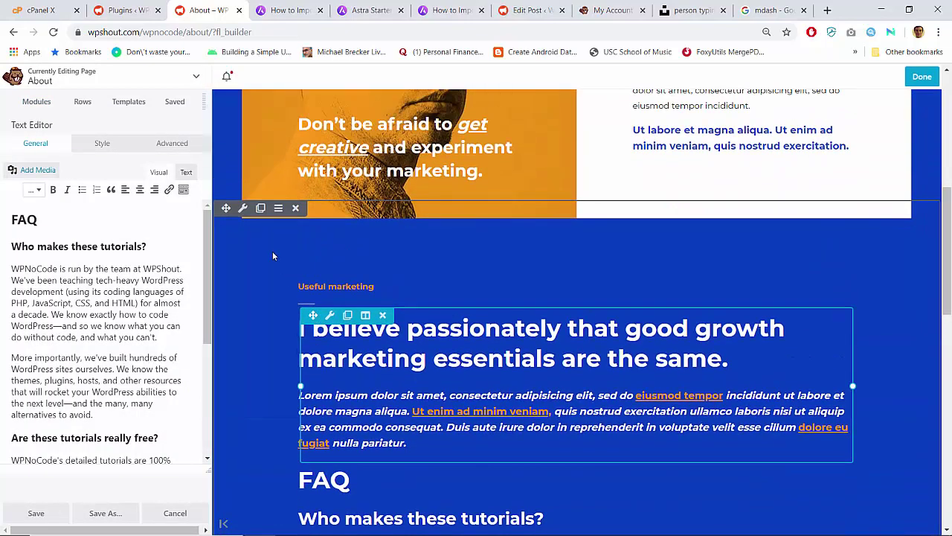
pyautogui.click(261, 208)
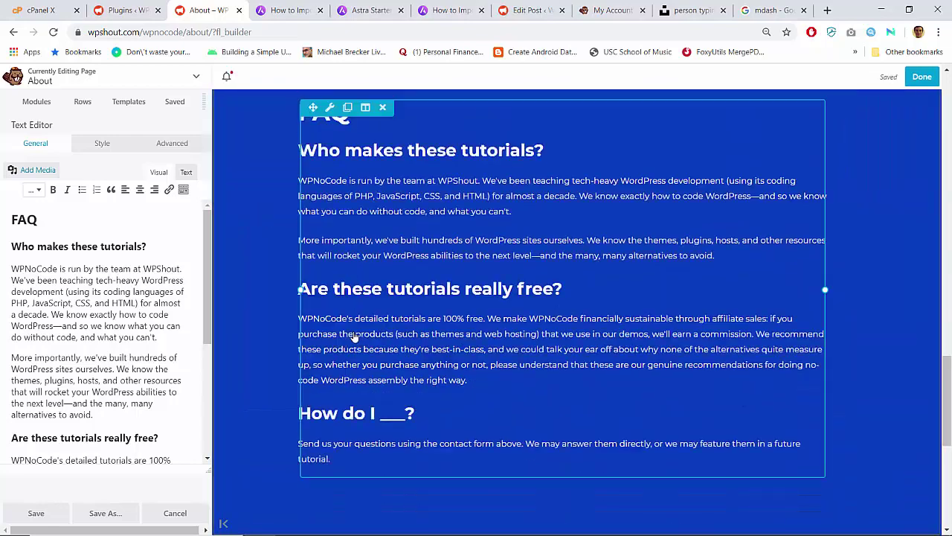
# Try fixed content widths of 800, 900, 940 and 1000 px on the duplicated FAQ row, and settle on 980 px
pyautogui.scroll(1, 355, 337)
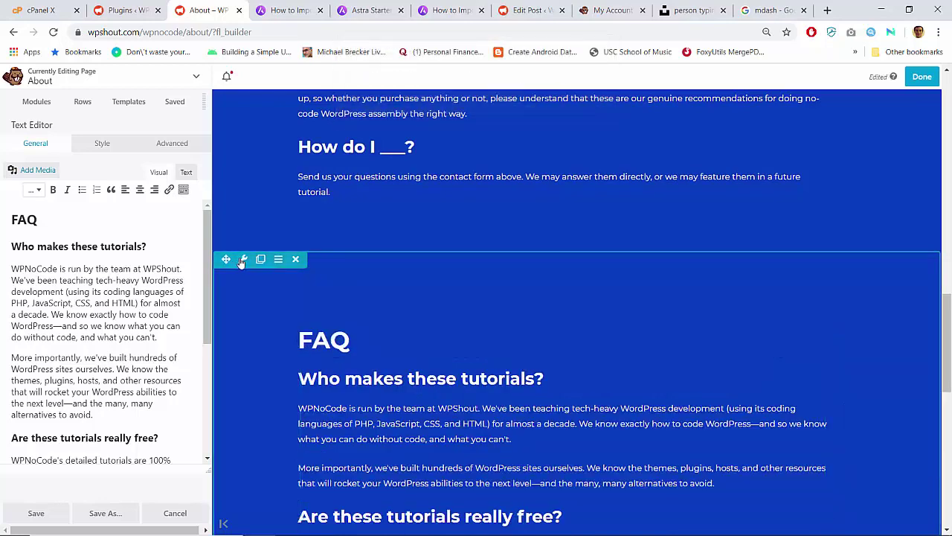
pyautogui.click(243, 259)
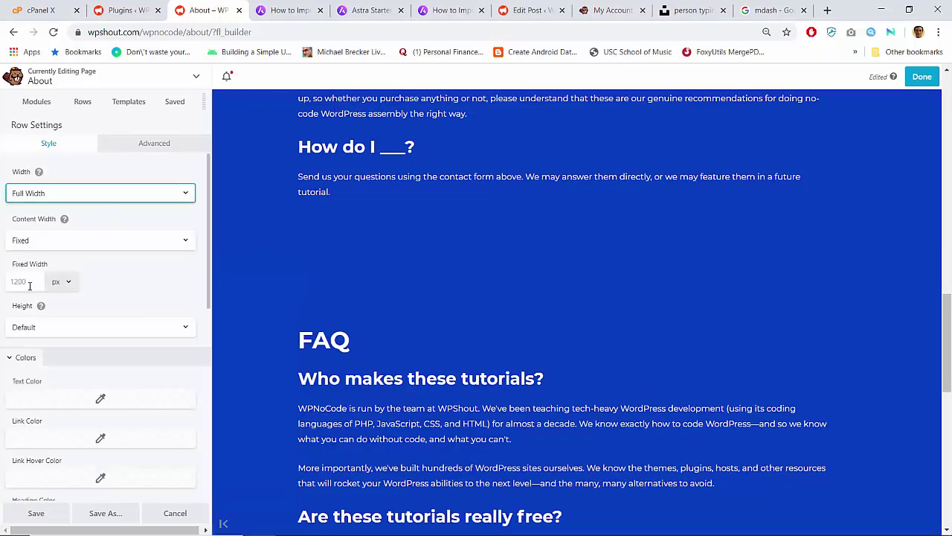
pyautogui.click(27, 283)
pyautogui.write('800')
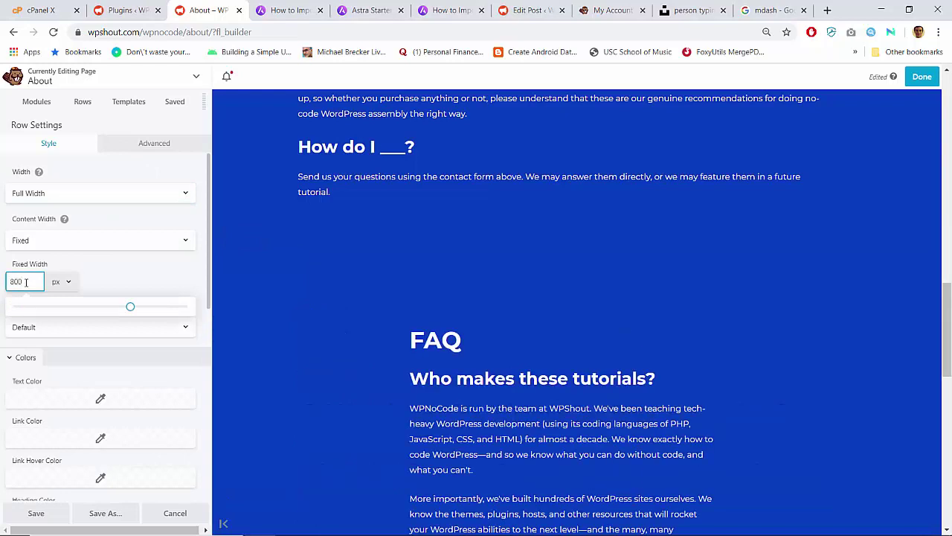
pyautogui.write('9')
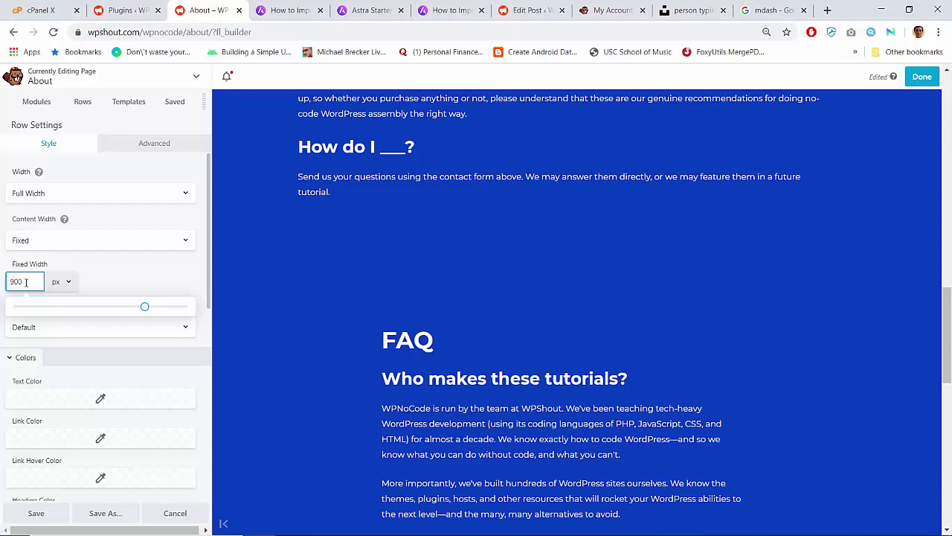
pyautogui.write('4')
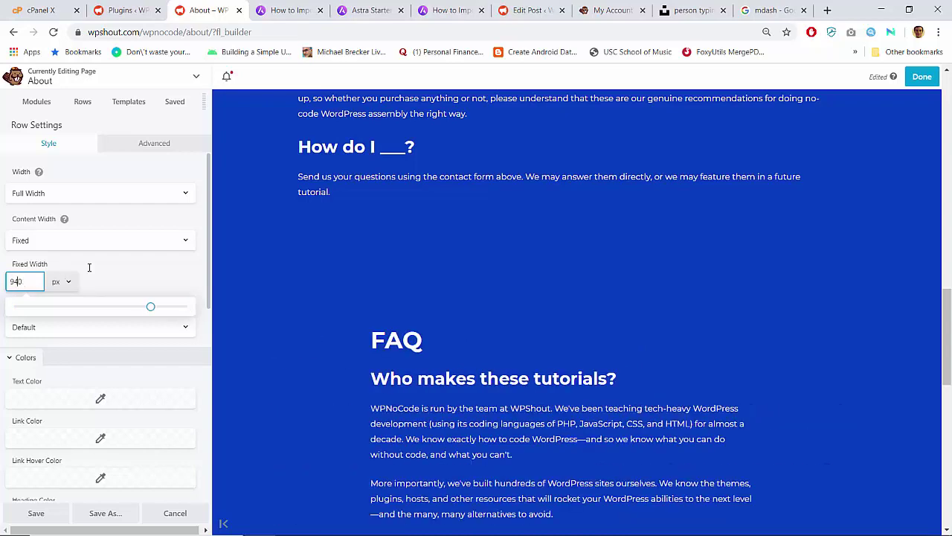
pyautogui.scroll(-3, 487, 350)
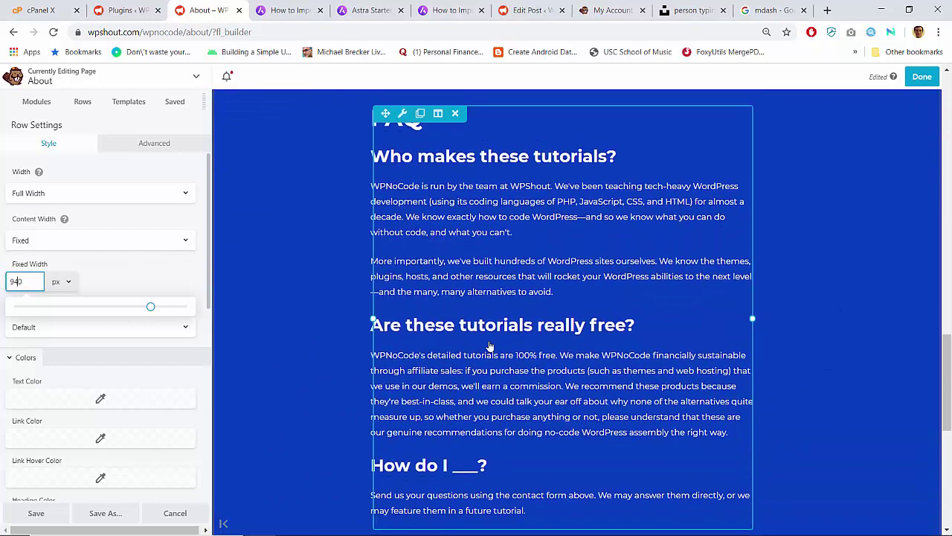
pyautogui.press('BackSpace')
pyautogui.press('BackSpace')
pyautogui.press('BackSpace')
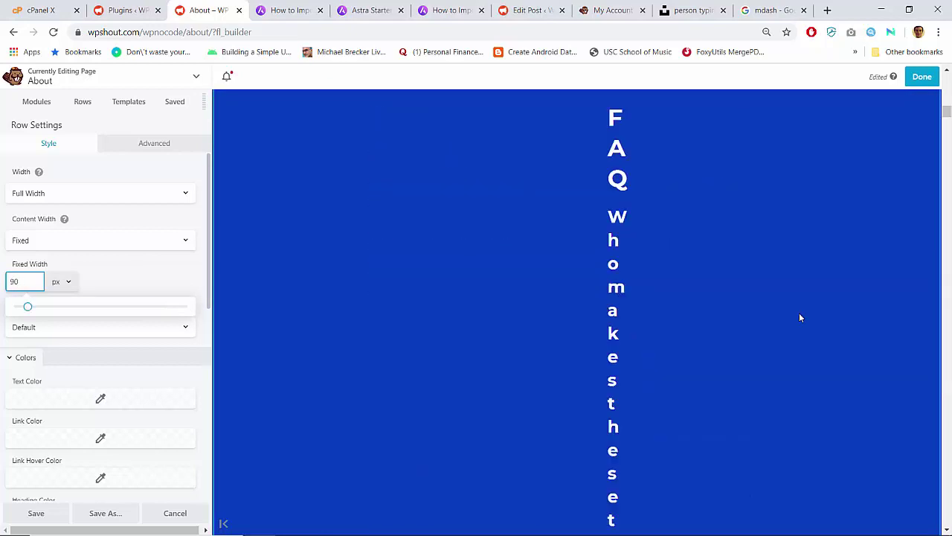
pyautogui.write('1000')
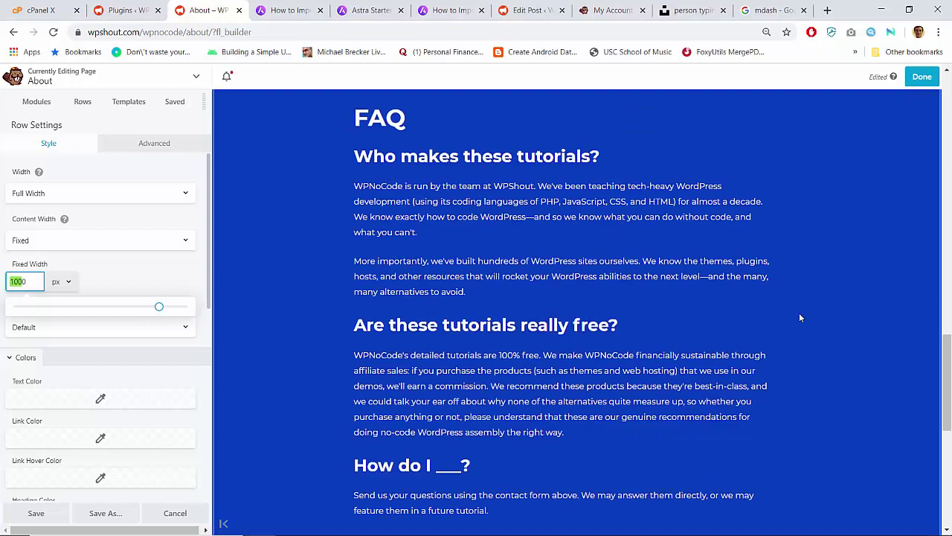
pyautogui.write('960')
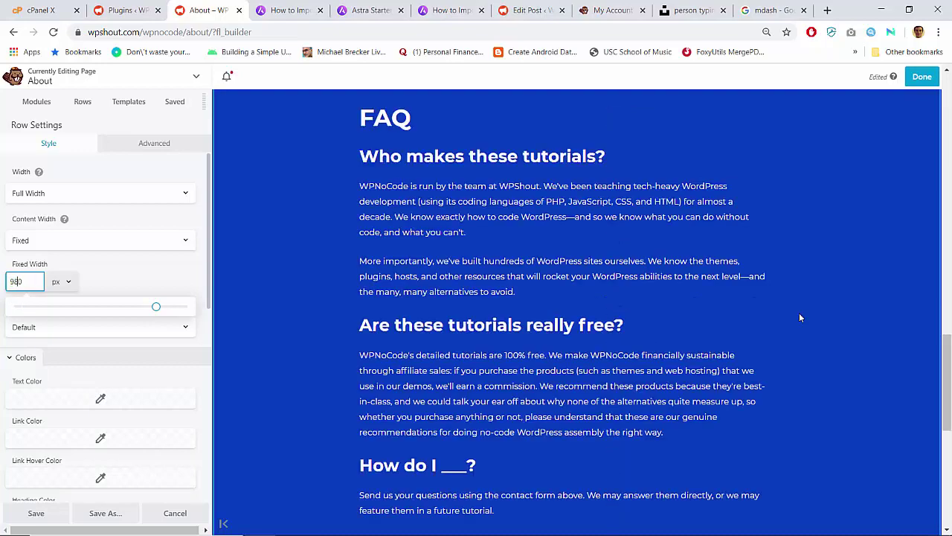
# Remove the top padding from the duplicated FAQ row in its advanced spacing settings
pyautogui.scroll(-3, 800, 318)
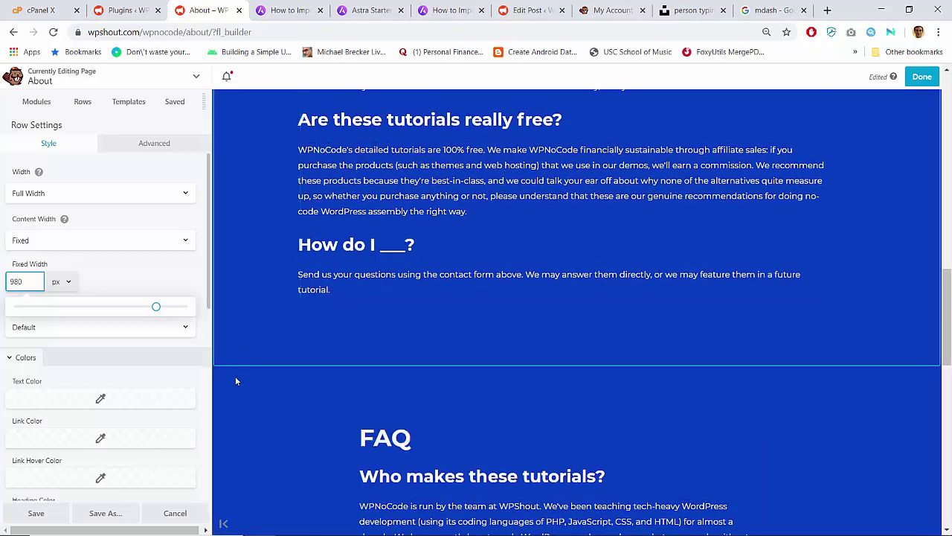
pyautogui.click(154, 143)
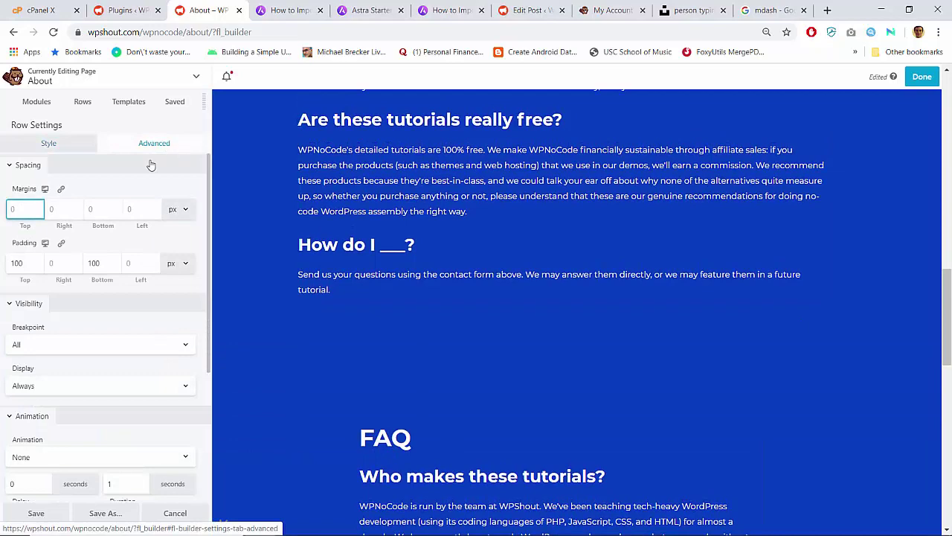
pyautogui.doubleClick(21, 261)
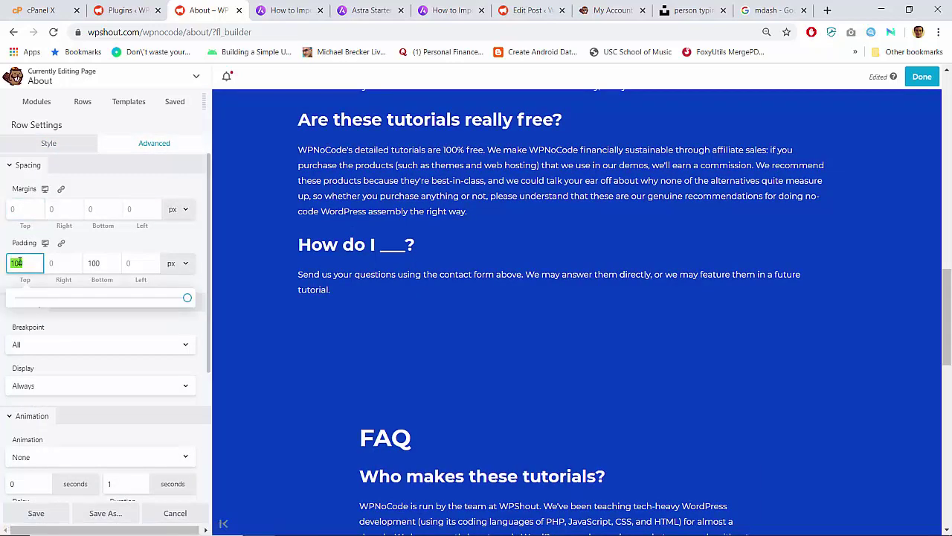
pyautogui.press('BackSpace')
pyautogui.press('Tab')
pyautogui.press('Tab')
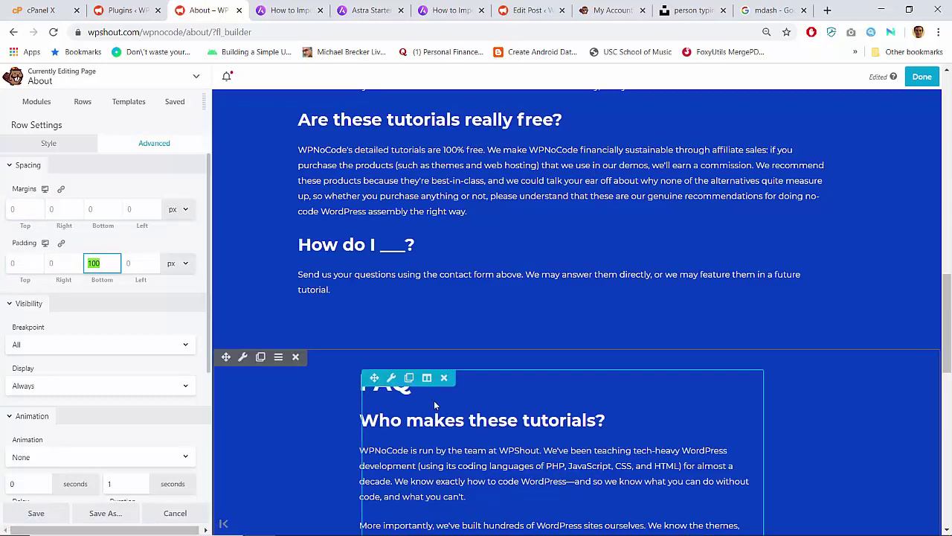
# Set the bottom padding of the original blue "Useful marketing" row to 0
pyautogui.scroll(-8, 434, 400)
pyautogui.scroll(5, 434, 401)
pyautogui.scroll(3, 433, 400)
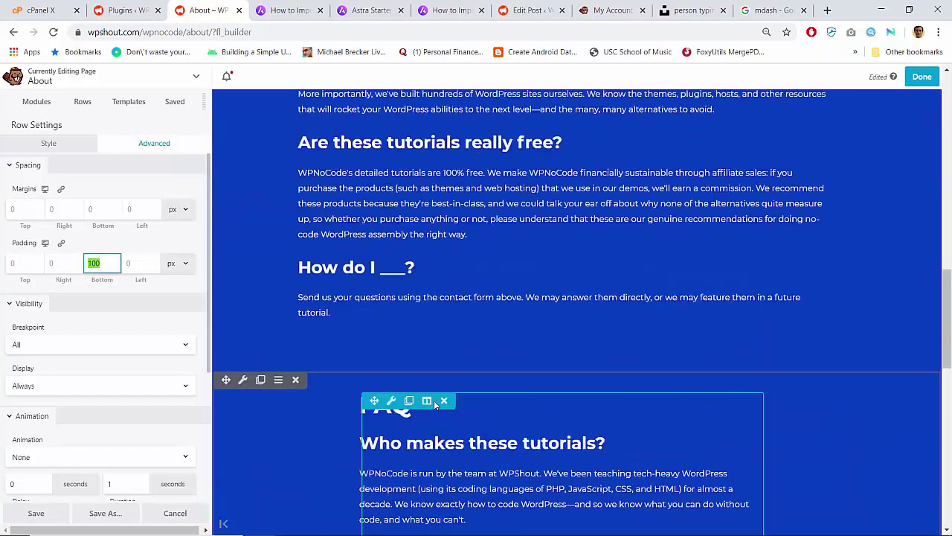
pyautogui.scroll(-3, 333, 383)
pyautogui.scroll(5, 255, 267)
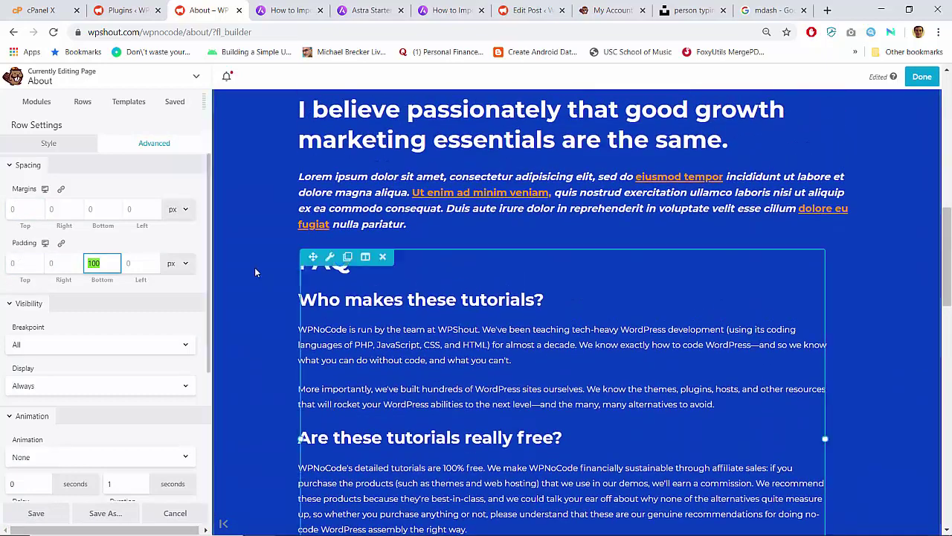
pyautogui.click(245, 206)
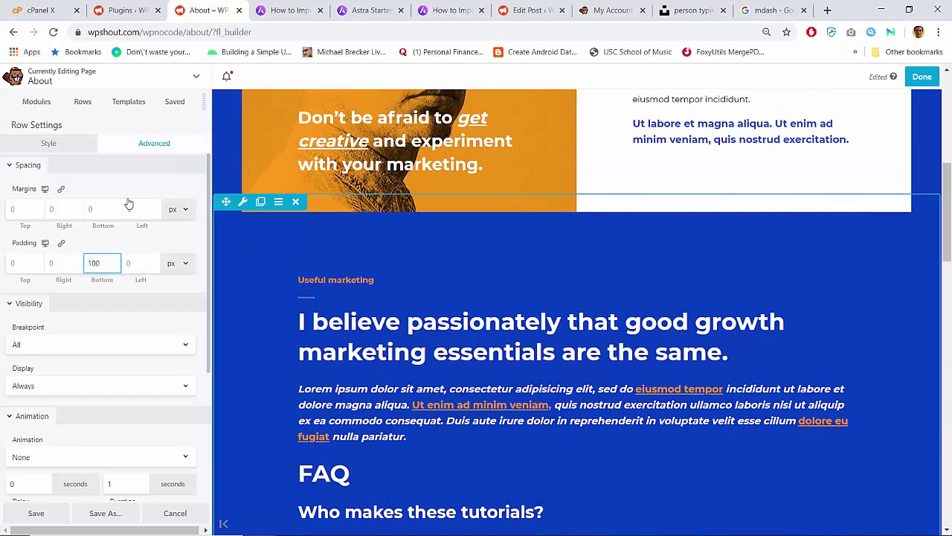
pyautogui.click(139, 143)
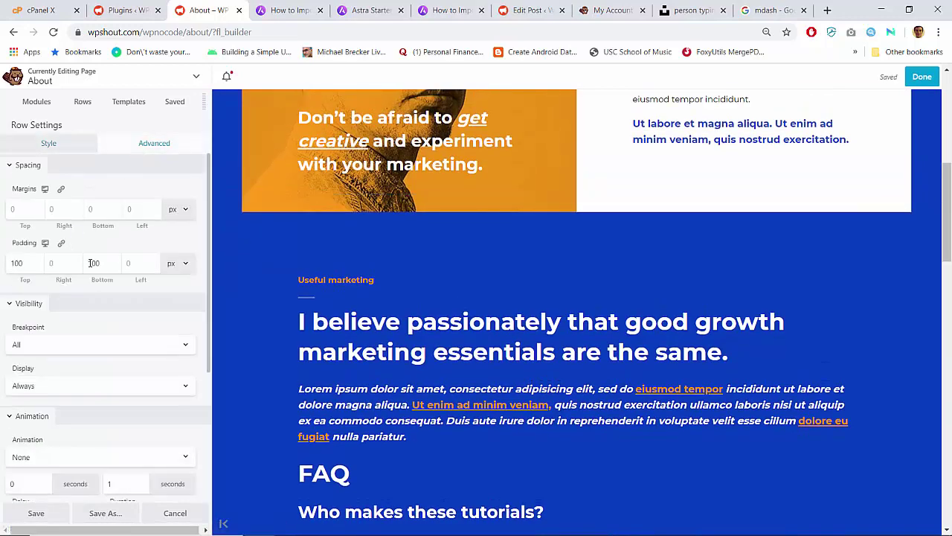
pyautogui.doubleClick(90, 263)
pyautogui.press('BackSpace')
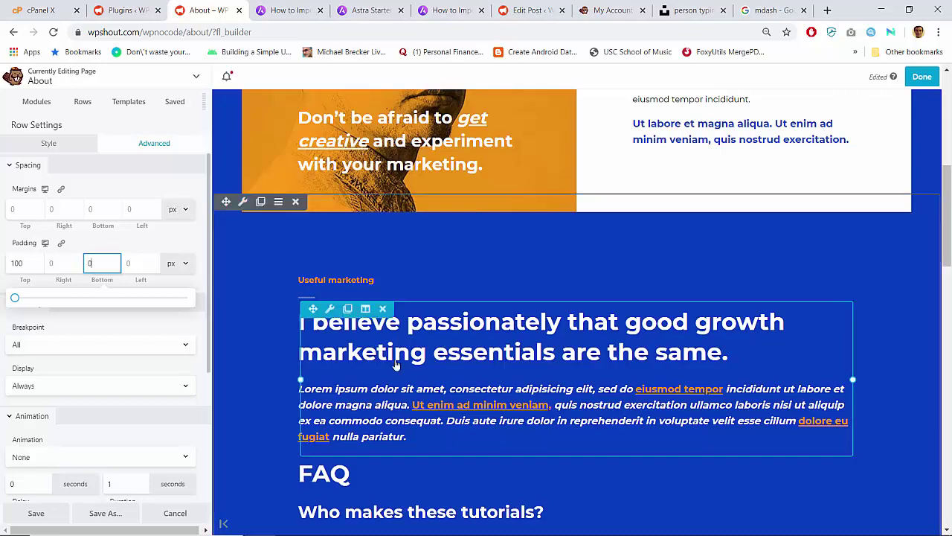
pyautogui.scroll(-5, 395, 365)
pyautogui.scroll(1, 395, 365)
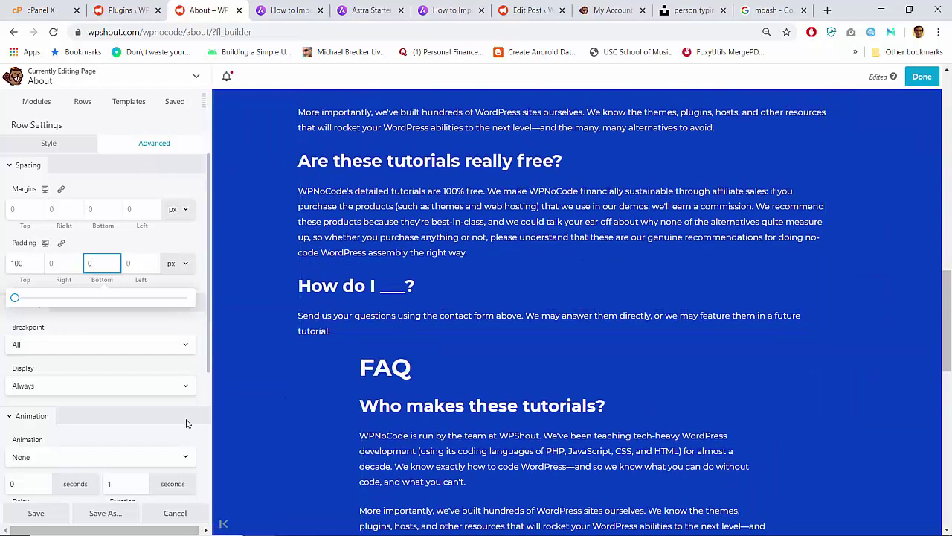
# Save the row settings and publish the About page
pyautogui.click(35, 513)
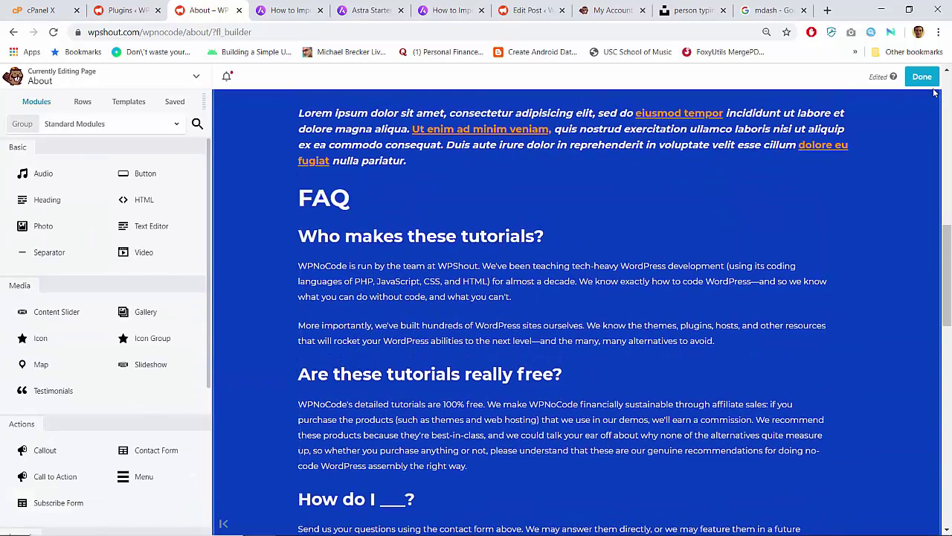
pyautogui.click(922, 77)
pyautogui.click(870, 77)
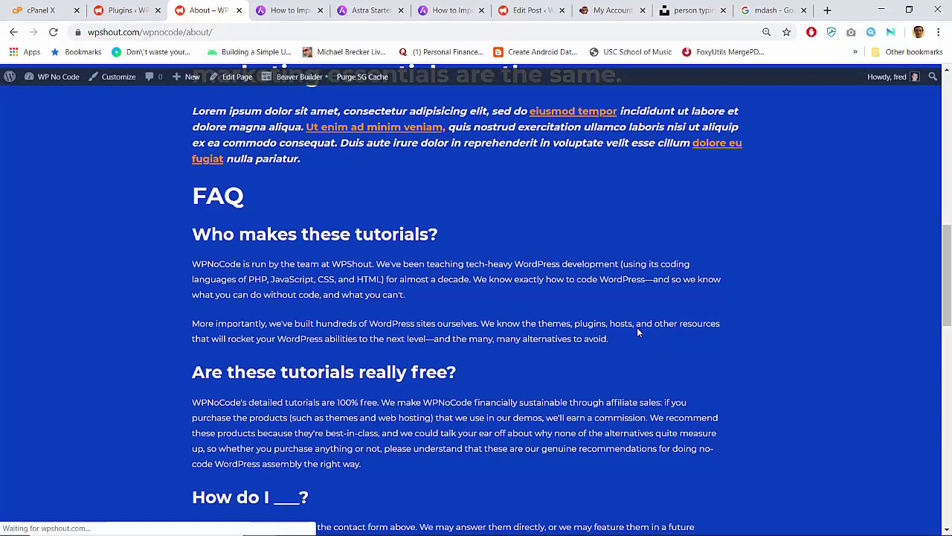
# Examine the alignment and spacing of the two FAQ sections and the content above them on the published About page
pyautogui.scroll(-2, 636, 332)
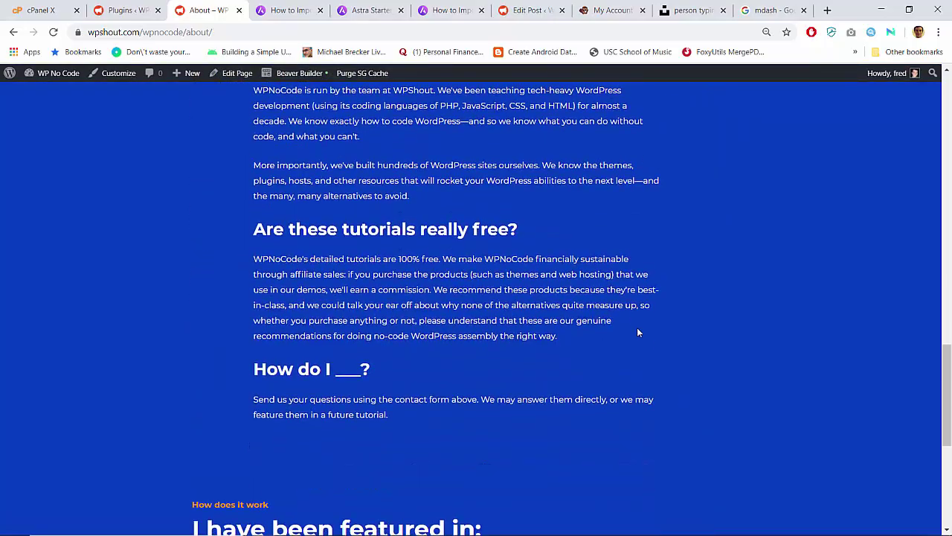
pyautogui.scroll(2, 636, 332)
pyautogui.scroll(1, 637, 332)
pyautogui.scroll(-2, 636, 331)
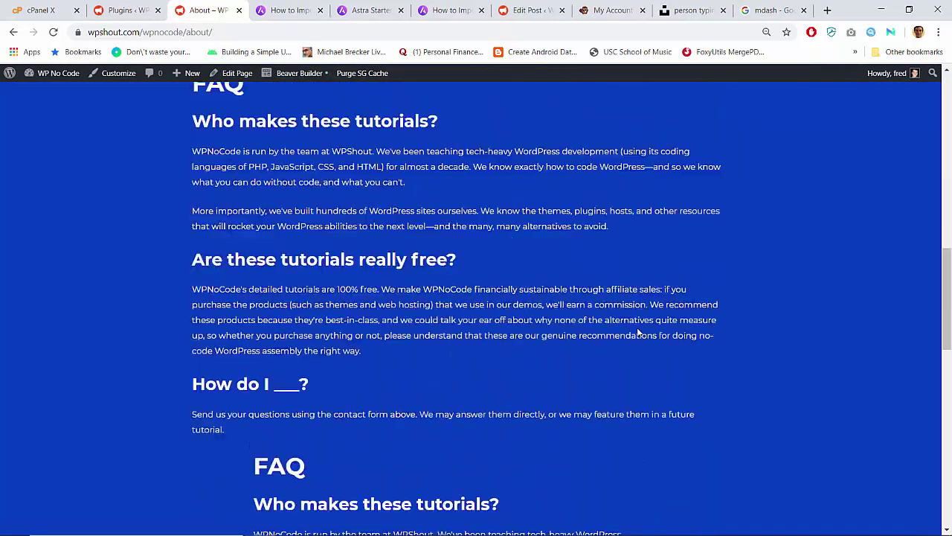
pyautogui.scroll(2, 637, 332)
pyautogui.scroll(-3, 637, 331)
pyautogui.scroll(-2, 396, 401)
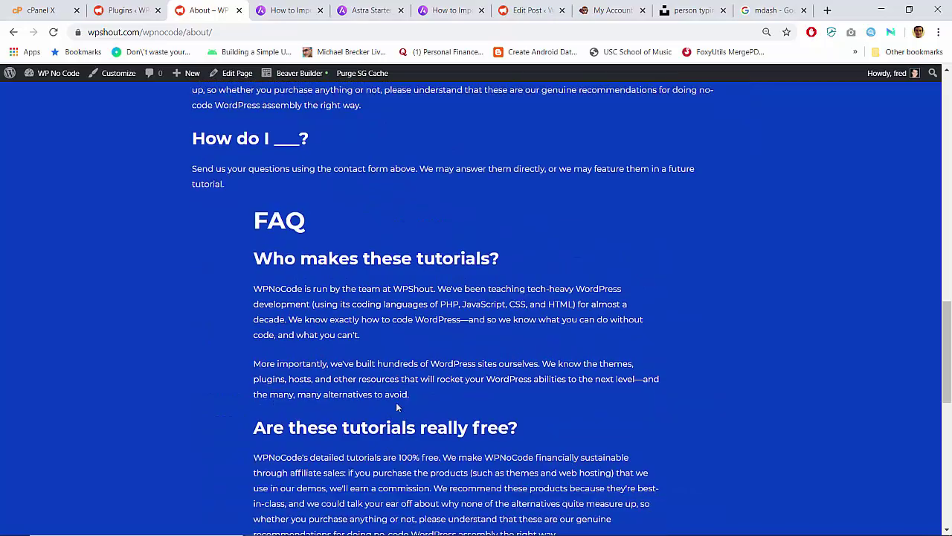
pyautogui.scroll(3, 295, 334)
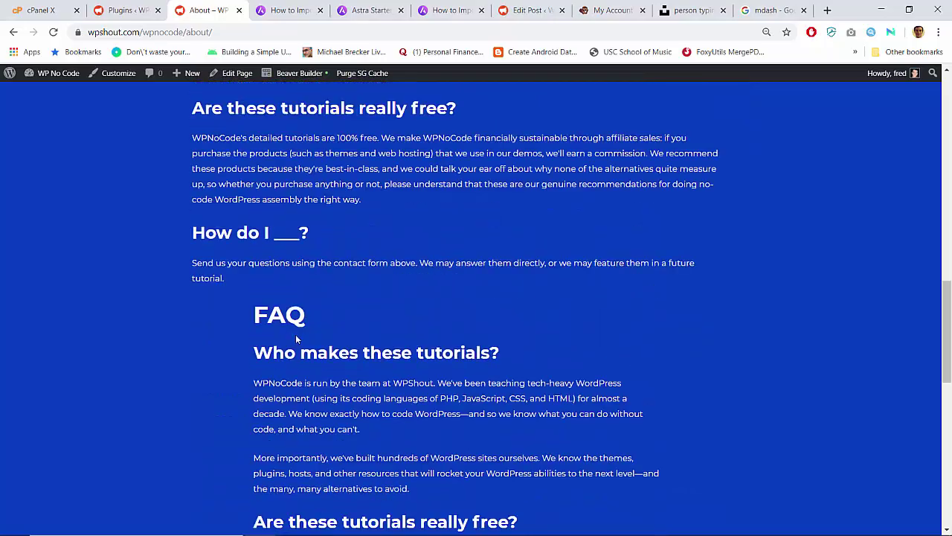
pyautogui.scroll(-1, 296, 334)
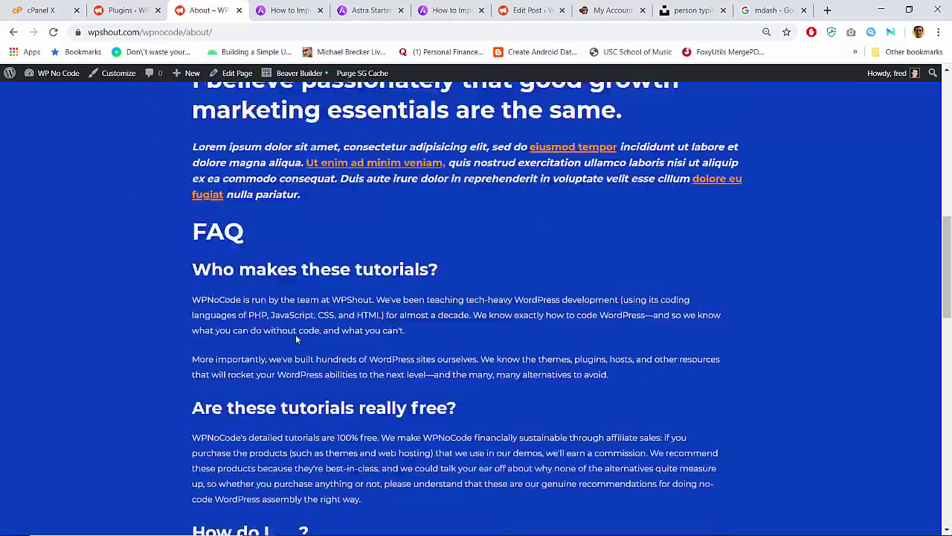
pyautogui.scroll(8, 309, 312)
pyautogui.scroll(-10, 299, 307)
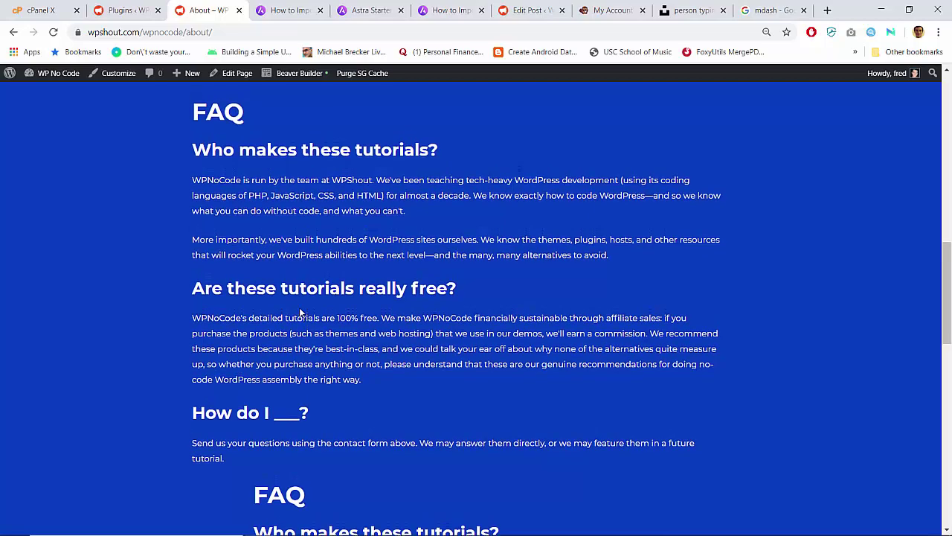
pyautogui.scroll(5, 299, 307)
pyautogui.scroll(3, 300, 312)
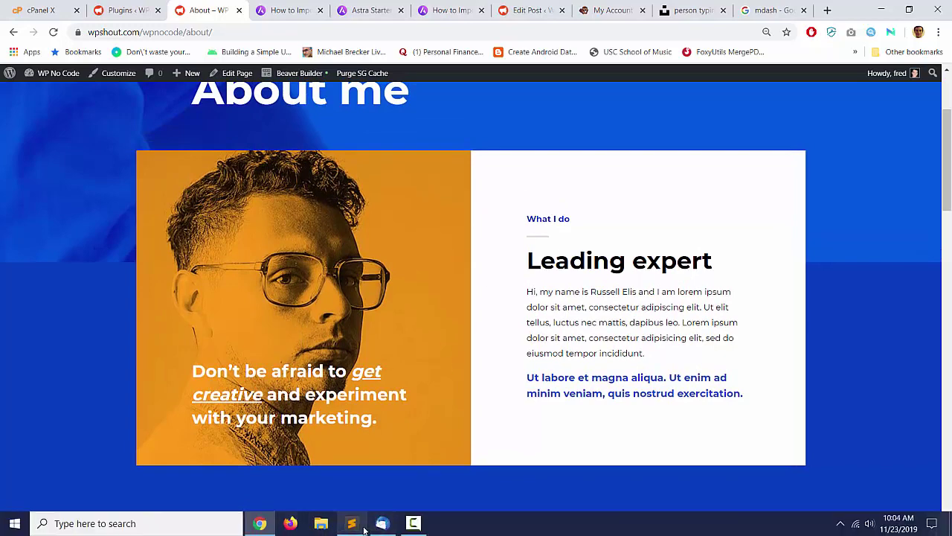
# Copy the paragraph beginning "WPNoCode is a project designed to teach you" from wpnocode.txt in Sublime Text, and return to Chrome
pyautogui.click(354, 523)
pyautogui.press('Up')
pyautogui.press('Up')
pyautogui.press('Up')
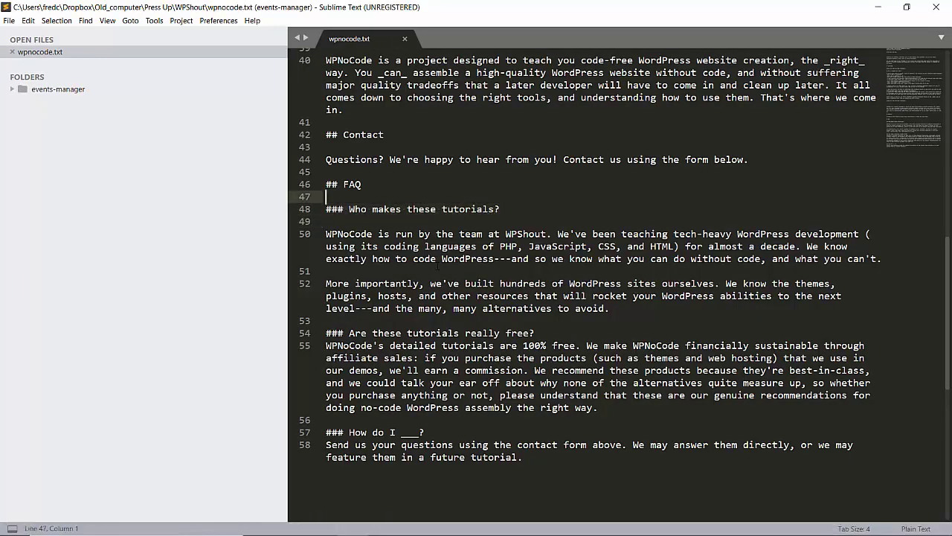
pyautogui.scroll(4, 437, 266)
pyautogui.tripleClick(437, 267)
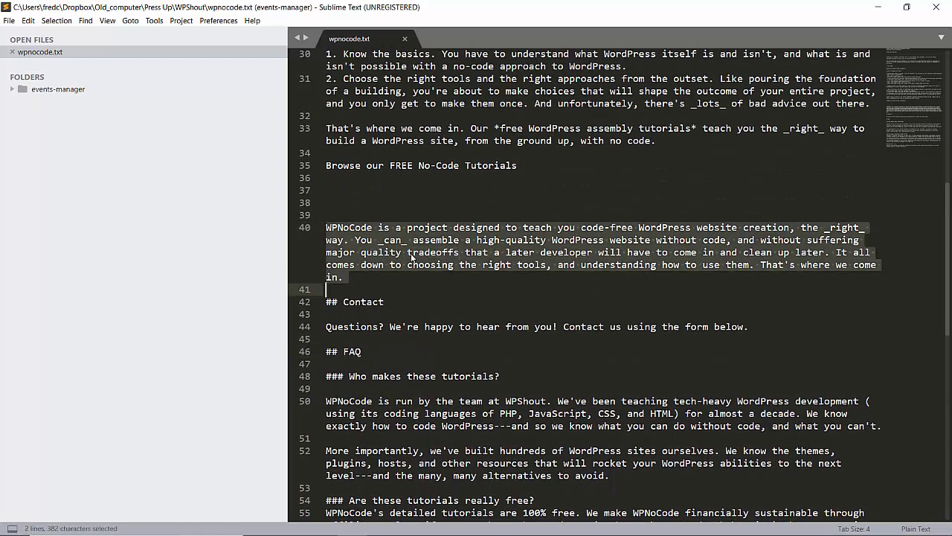
pyautogui.hotkey('ctrl', 'c')
pyautogui.hotkey('shift', 'Left')
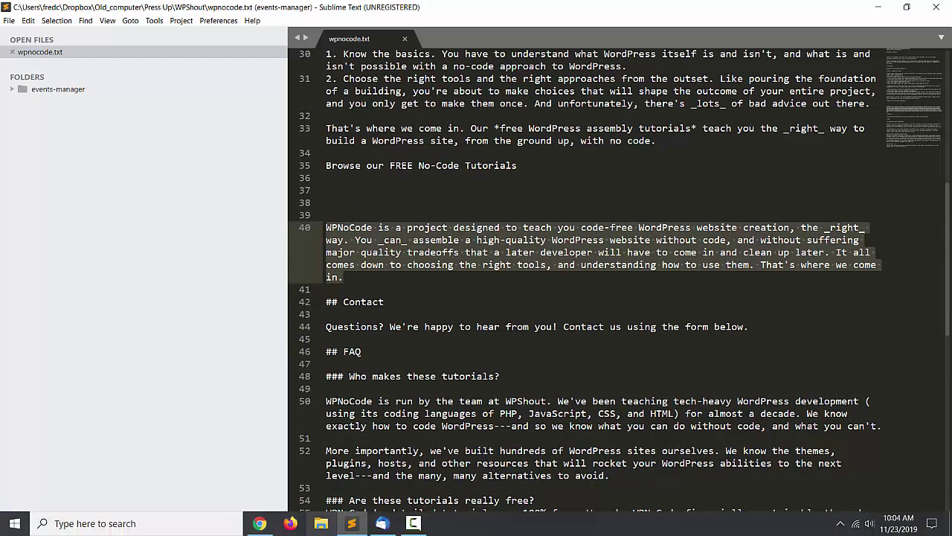
pyautogui.click(259, 525)
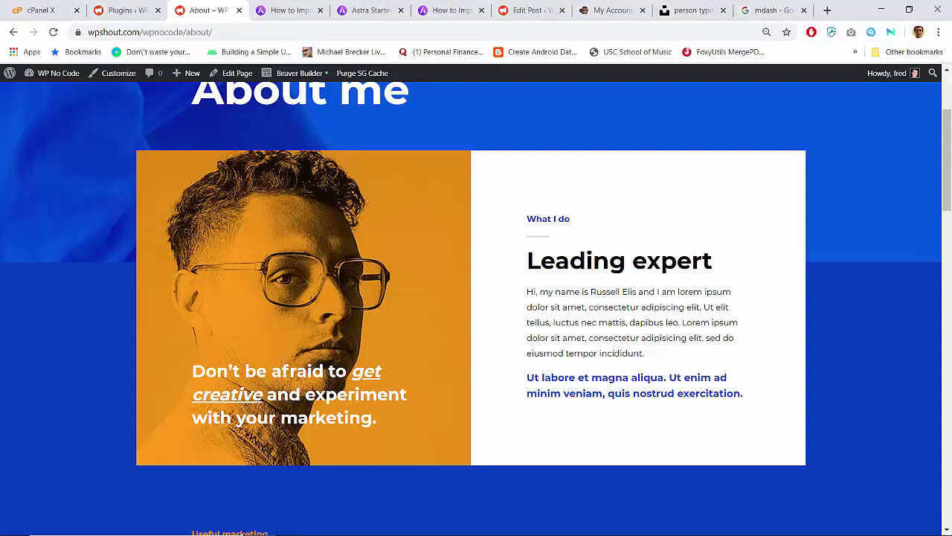
# Look through the rest of the copy in wpnocode.txt in Sublime Text and switch back to the About page in Chrome
pyautogui.click(351, 525)
pyautogui.scroll(-8, 442, 338)
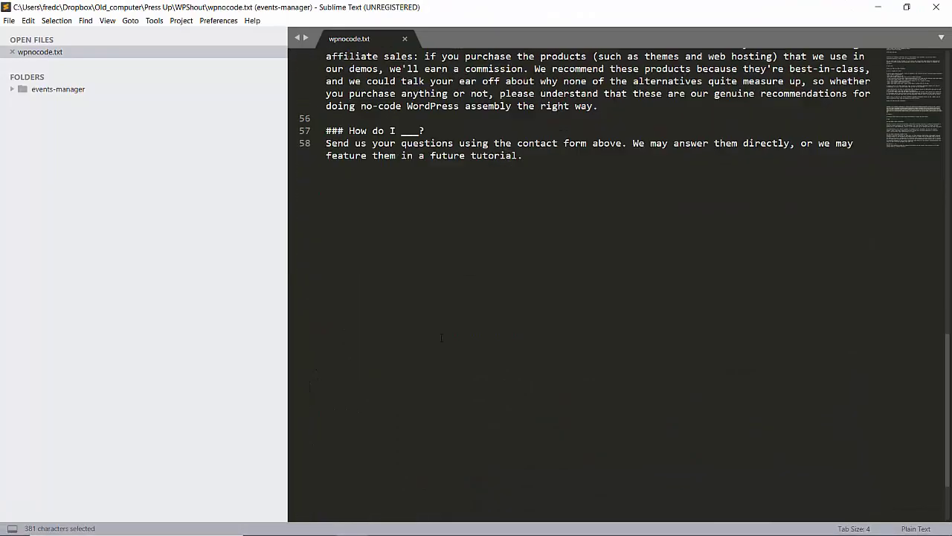
pyautogui.scroll(4, 442, 338)
pyautogui.scroll(7, 441, 338)
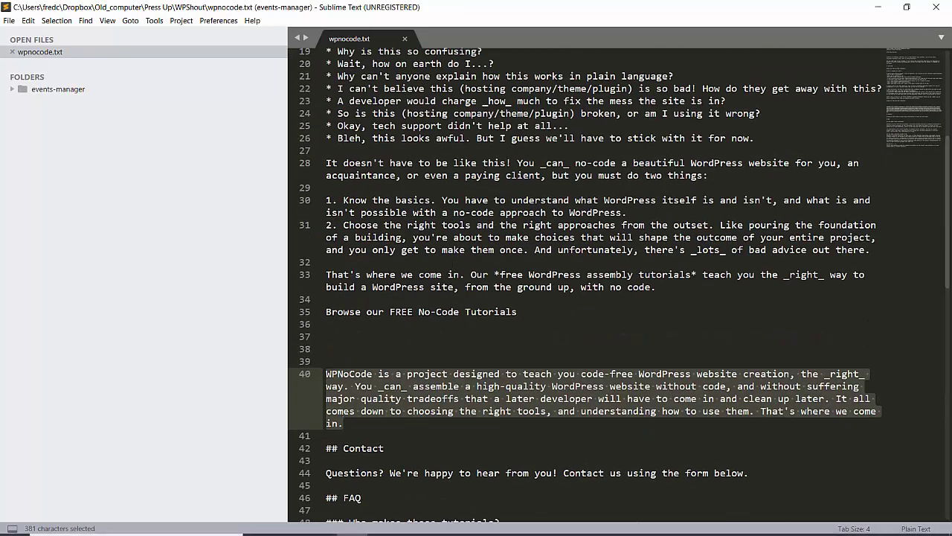
pyautogui.click(260, 525)
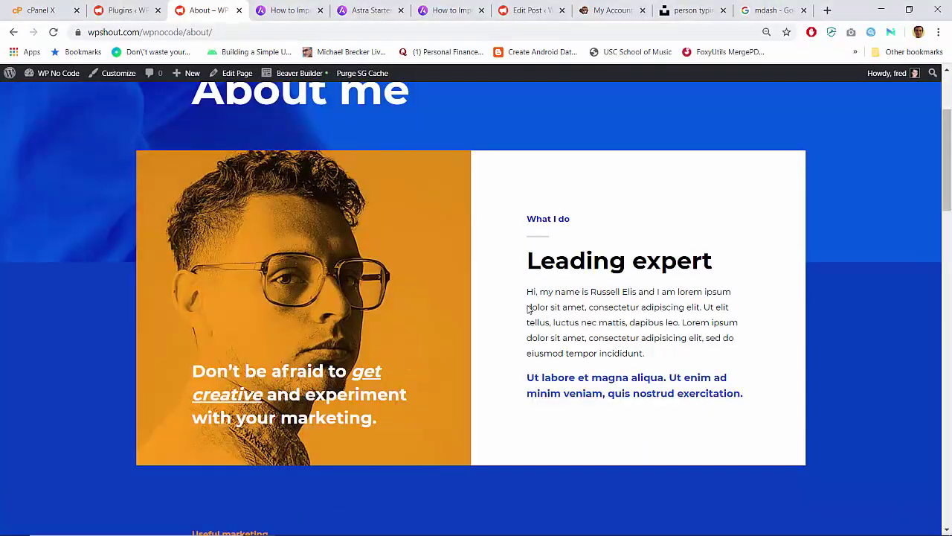
# Open the About page in Beaver Builder and replace the "Leading expert" heading's description with the copied WPNoCode paragraph
pyautogui.click(297, 73)
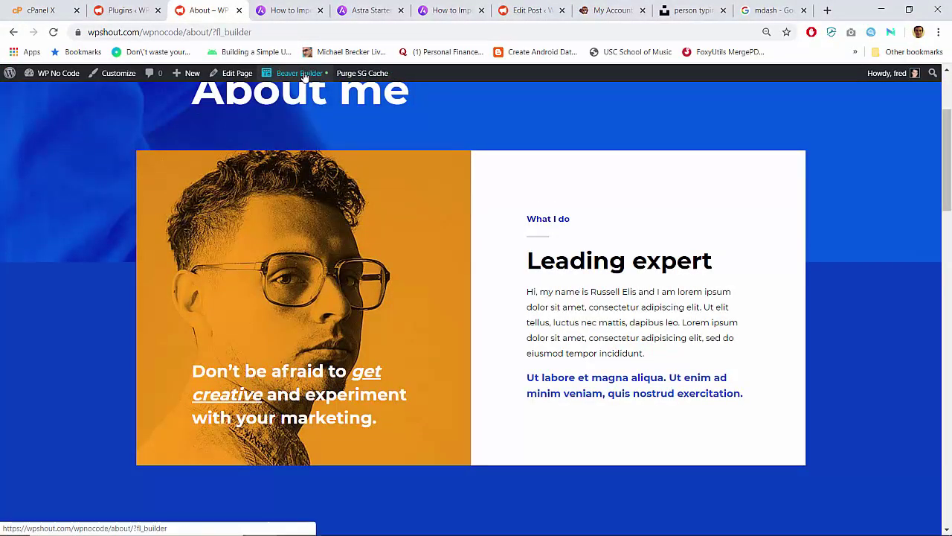
pyautogui.click(661, 318)
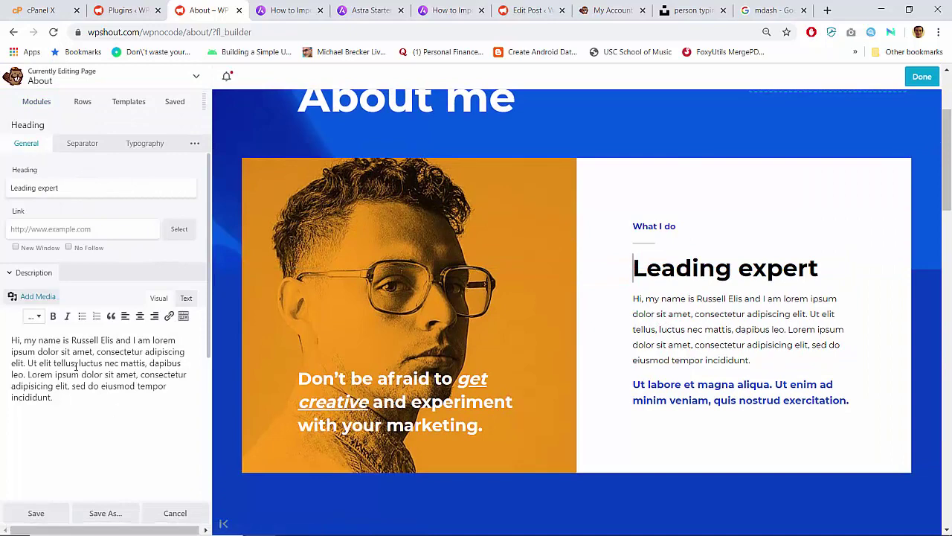
pyautogui.tripleClick(76, 365)
pyautogui.hotkey('ctrl', 'v')
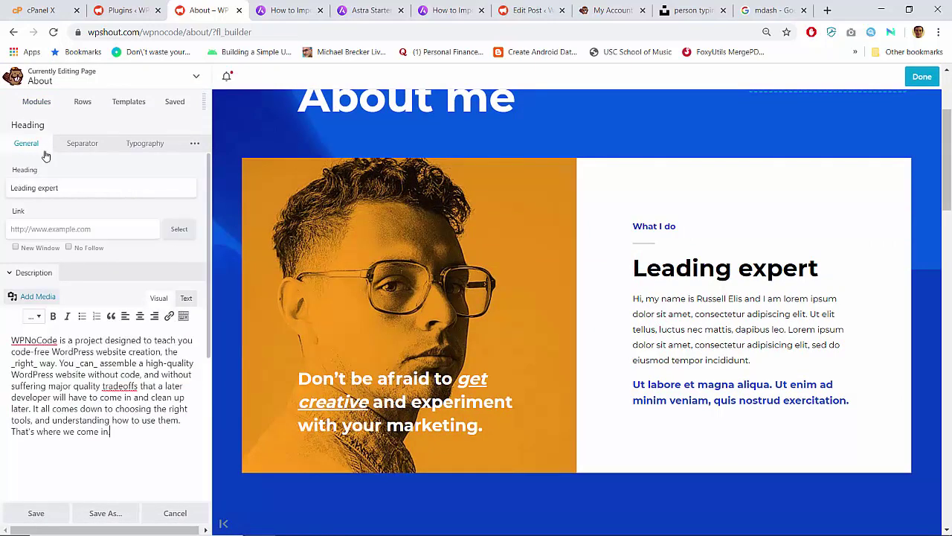
# Remove the underscores around "right" in the description and italicize the word
pyautogui.click(35, 363)
pyautogui.press('BackSpace')
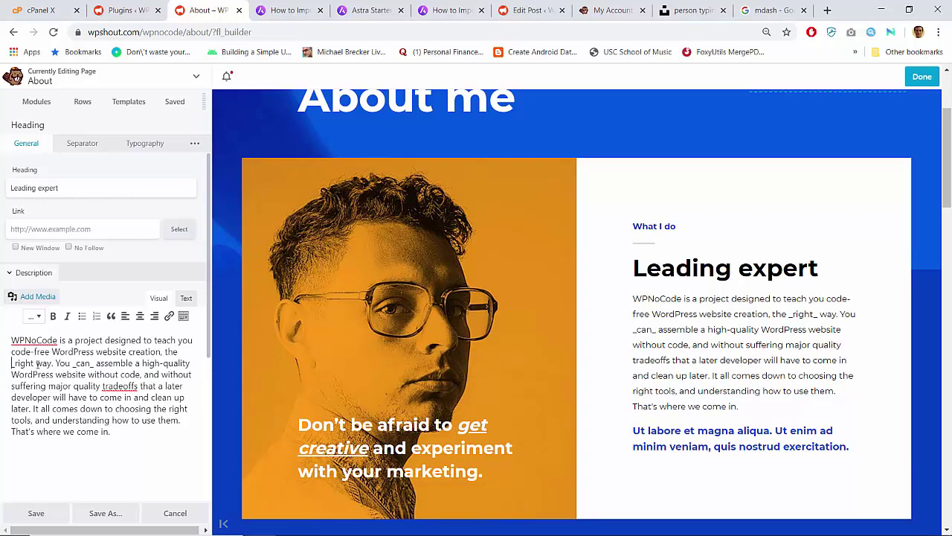
pyautogui.press('Delete')
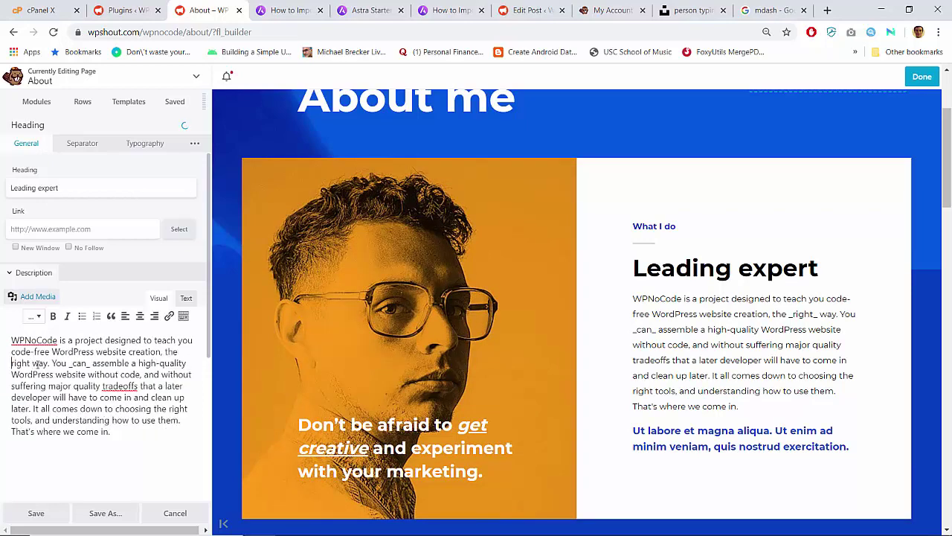
pyautogui.doubleClick(24, 363)
pyautogui.hotkey('ctrl', 'i')
pyautogui.click(30, 363)
# Remove the underscores around "can" in the description and italicize the word
pyautogui.click(63, 363)
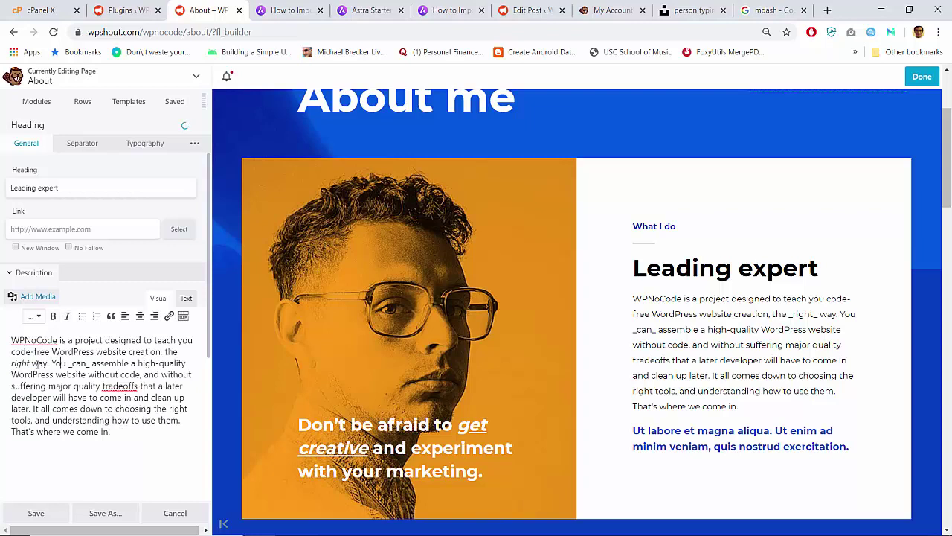
pyautogui.press('Delete')
pyautogui.press('BackSpace')
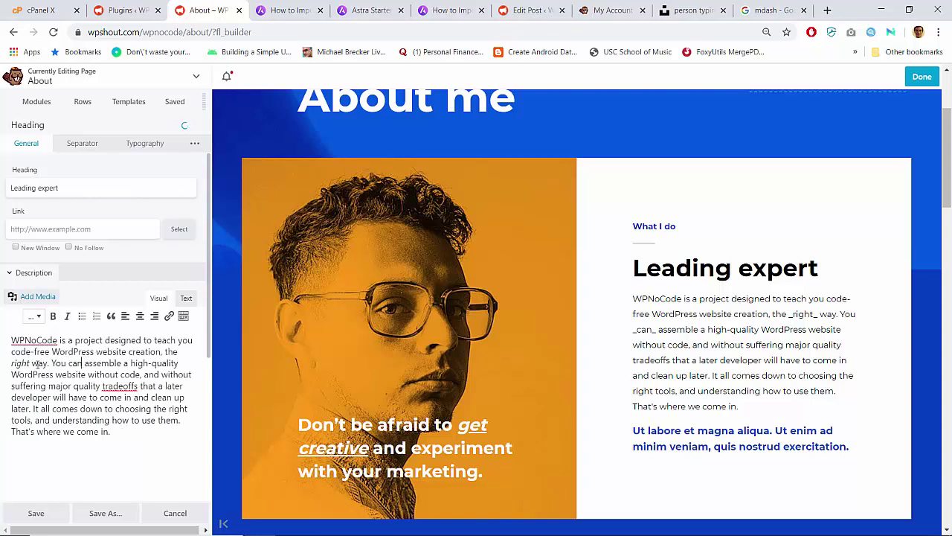
pyautogui.hotkey('ctrl', 'shift', 'Left')
pyautogui.hotkey('ctrl', 'i')
pyautogui.press('Left')
pyautogui.hotkey('shift', 'Up')
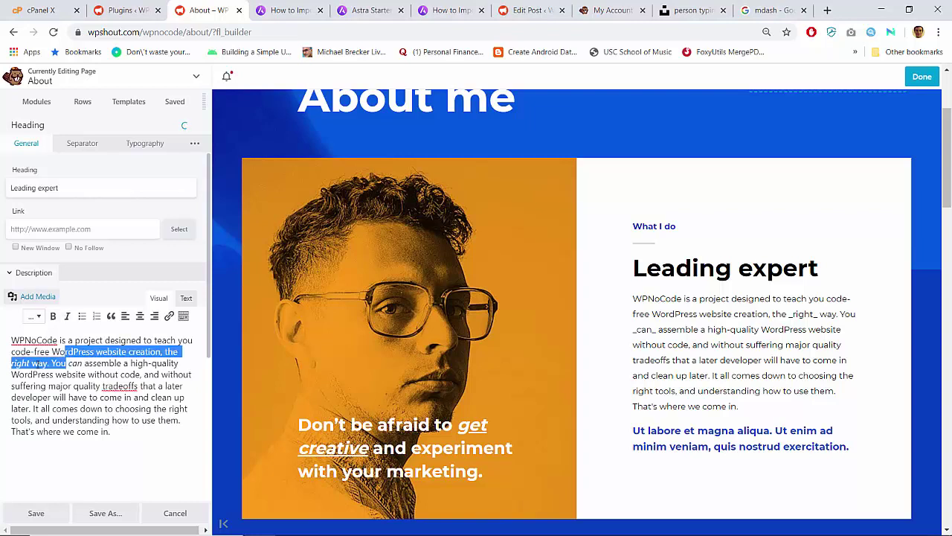
pyautogui.hotkey('shift', 'Down')
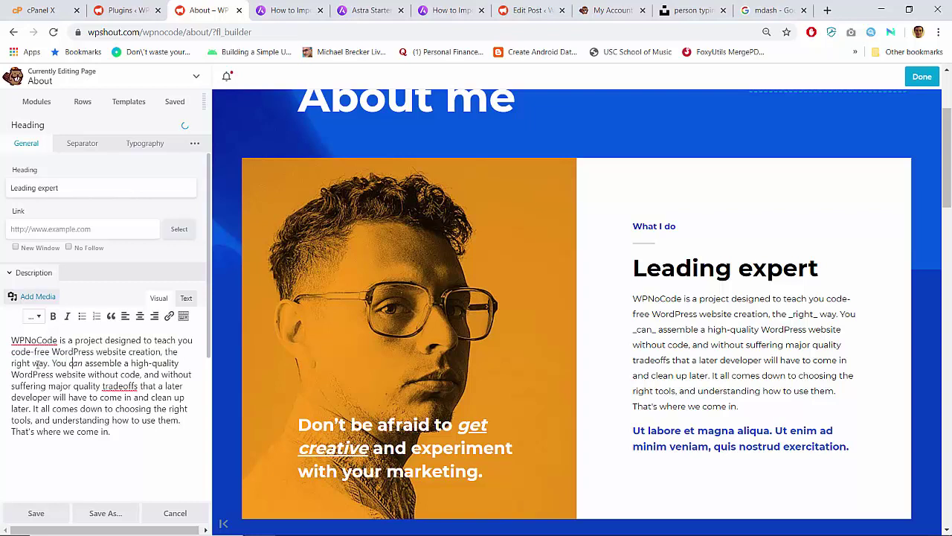
pyautogui.press('Right')
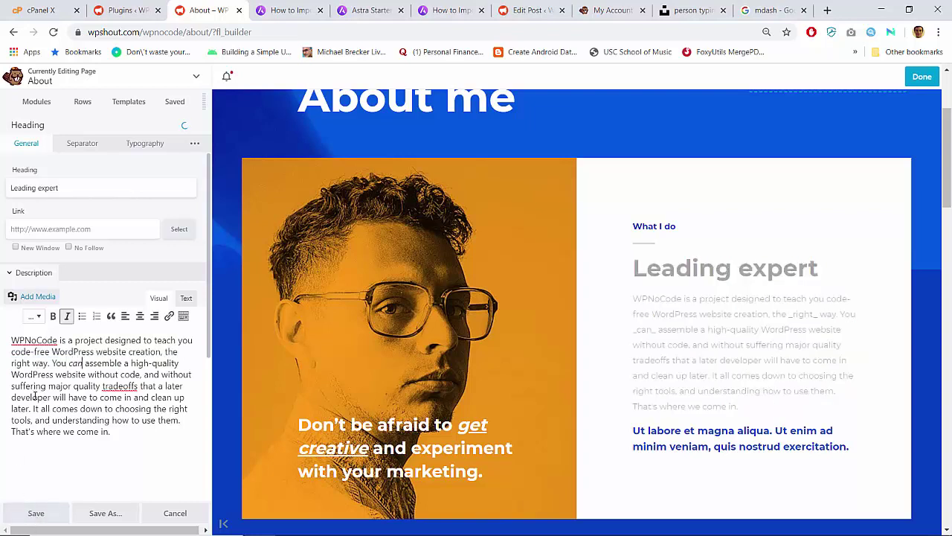
# Split the description into three paragraphs, with breaks before "It all comes down" and "You can assemble"
pyautogui.click(32, 409)
pyautogui.press('Return')
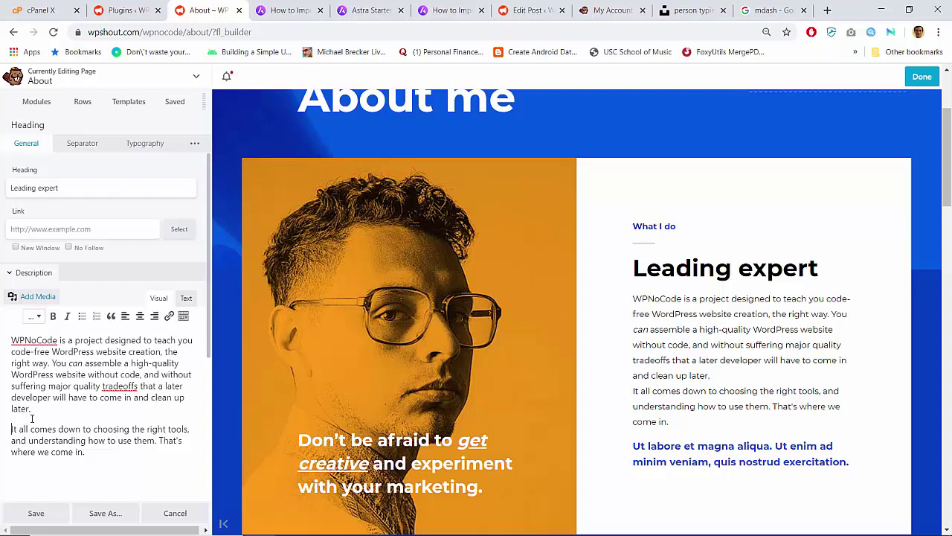
pyautogui.click(52, 363)
pyautogui.press('Return')
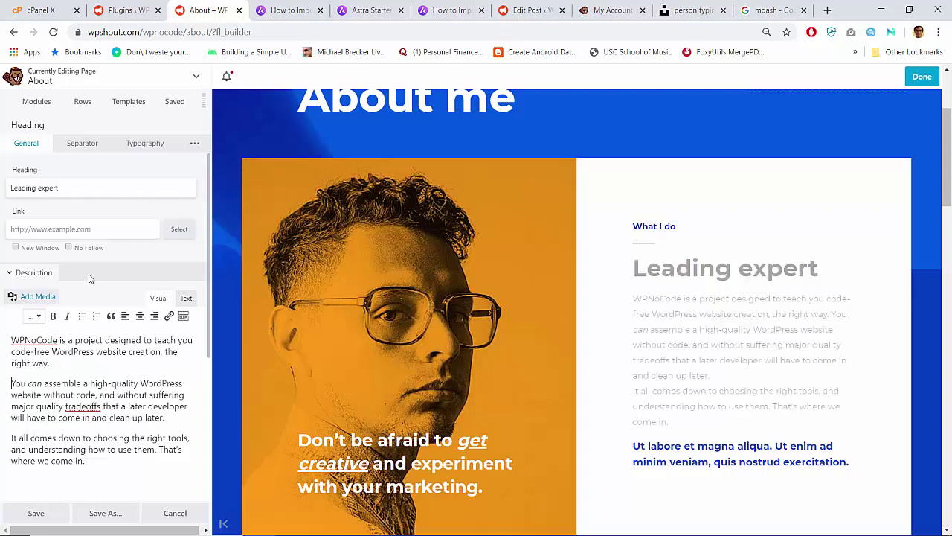
# Copy the full description and paste it into a new Text Editor module placed above the "Leading expert" heading
pyautogui.hotkey('ctrl', 'a')
pyautogui.hotkey('ctrl', 'c')
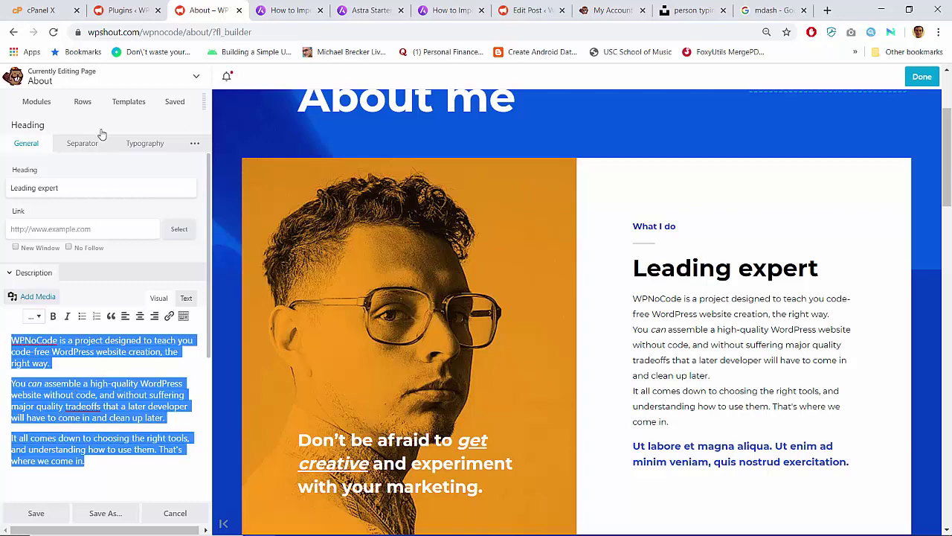
pyautogui.click(133, 144)
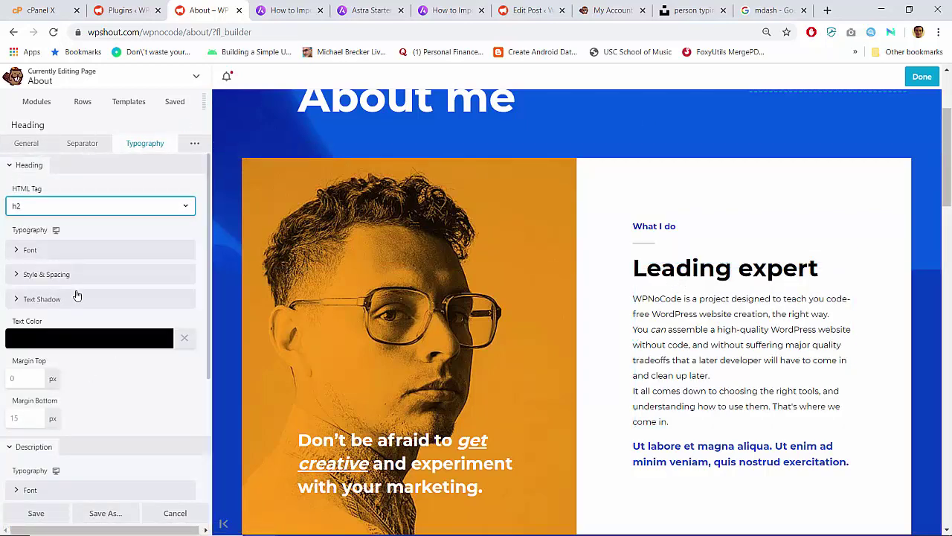
pyautogui.click(26, 143)
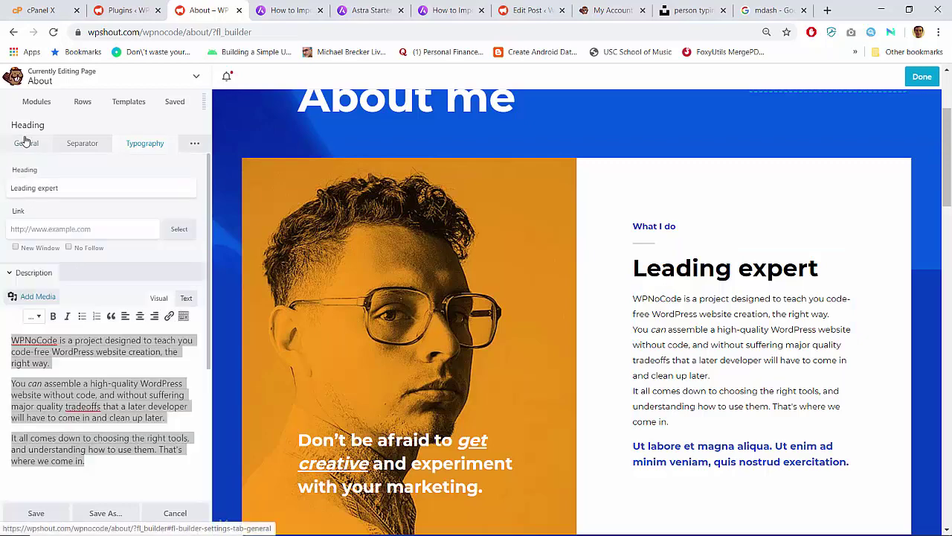
pyautogui.click(45, 105)
pyautogui.moveTo(132, 224); pyautogui.dragTo(662, 331)
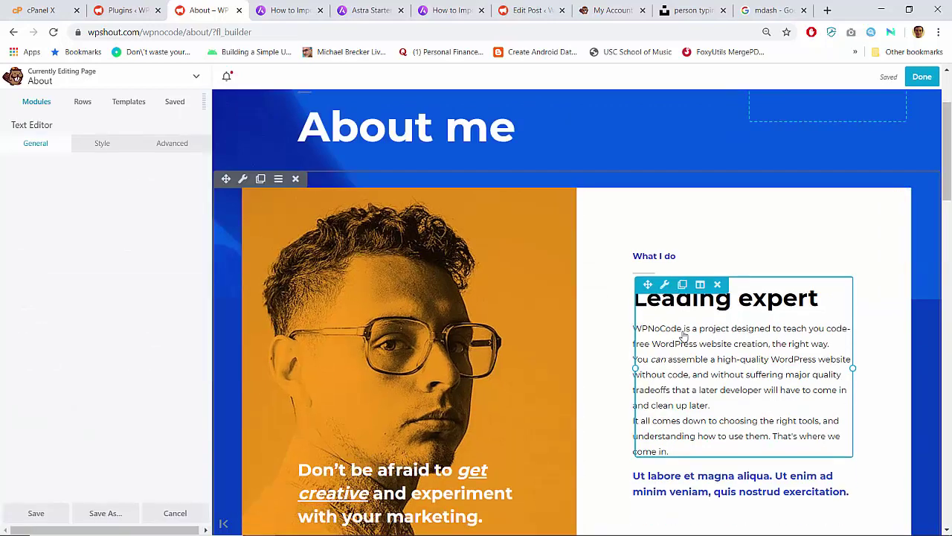
pyautogui.hotkey('ctrl', 'v')
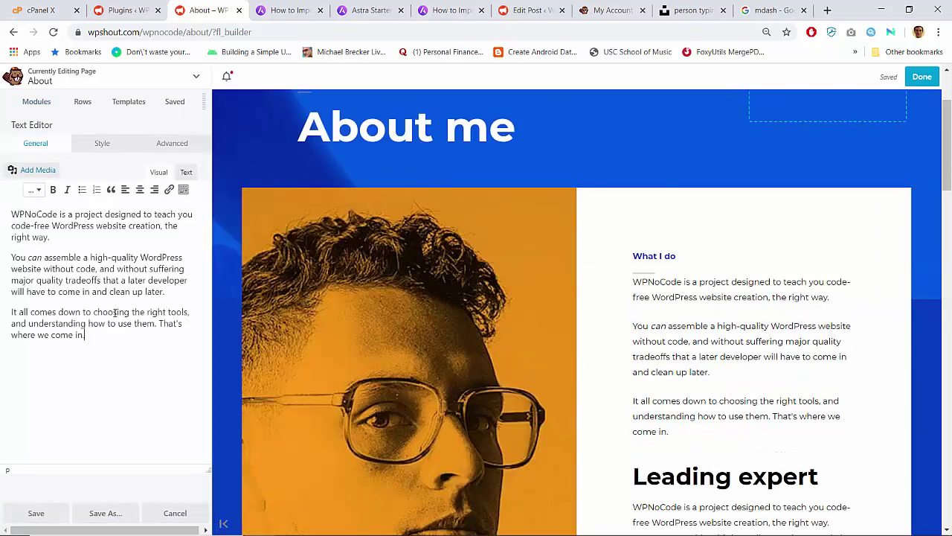
# Add "Leading expert" as a level-2 heading above the first paragraph in the Text Editor module
pyautogui.click(61, 239)
pyautogui.hotkey('ctrl', 'Home')
pyautogui.press('Return')
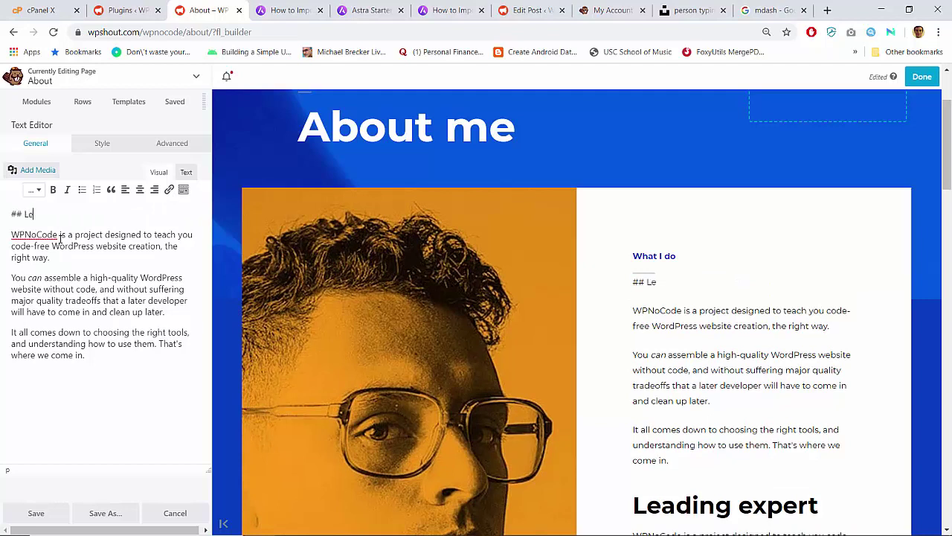
pyautogui.press('BackSpace')
pyautogui.press('BackSpace')
pyautogui.press('BackSpace')
pyautogui.write('t')
pyautogui.press('Return')
pyautogui.press('BackSpace')
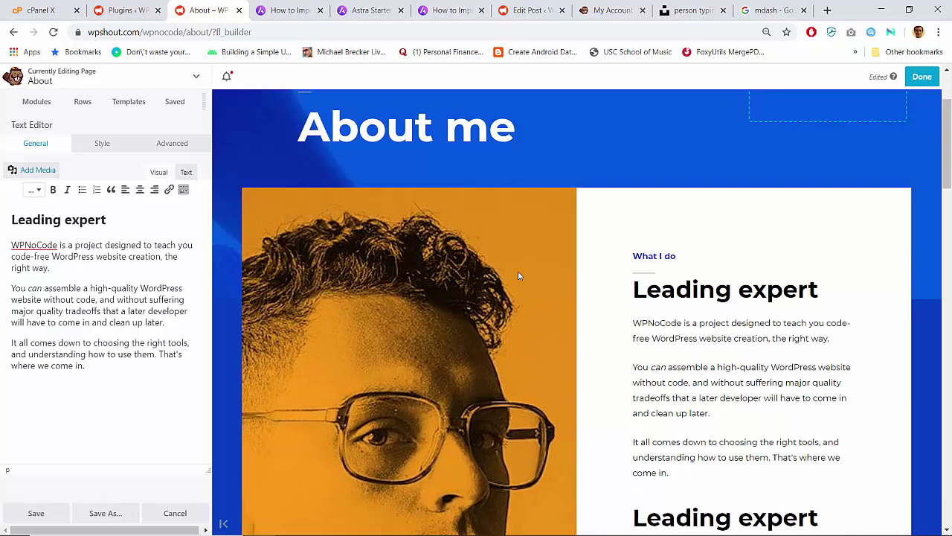
# Delete the original "Leading expert" Heading module with the duplicate description below the new text module
pyautogui.scroll(-2, 680, 332)
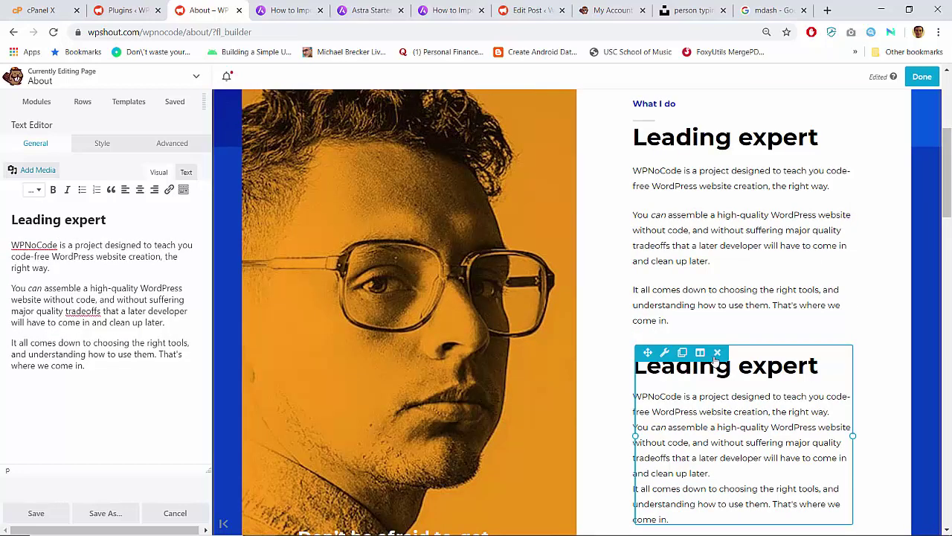
pyautogui.click(715, 355)
pyautogui.press('Return')
pyautogui.scroll(1, 707, 287)
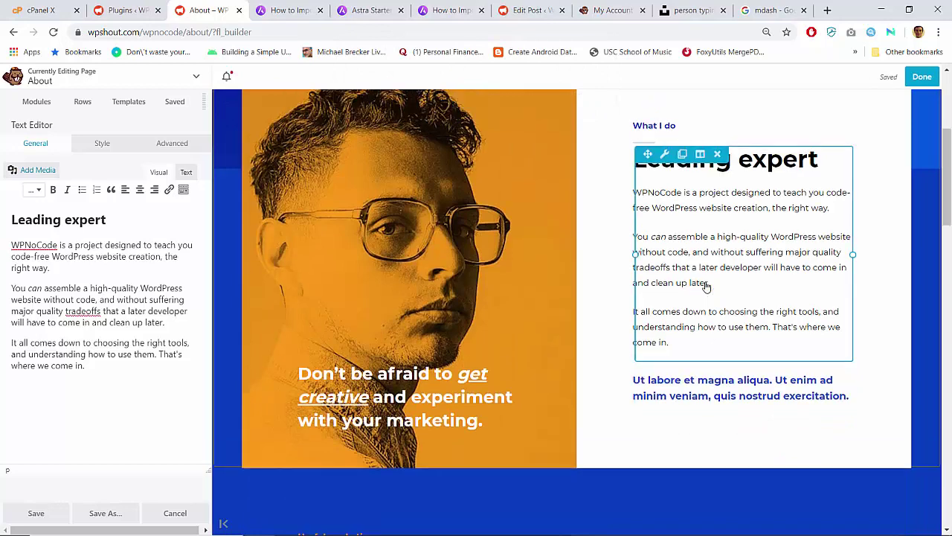
pyautogui.scroll(2, 707, 286)
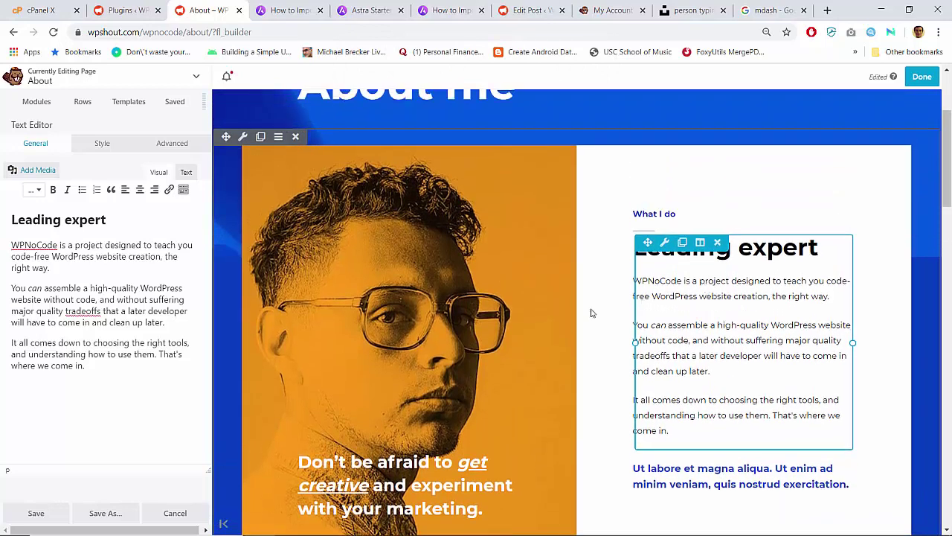
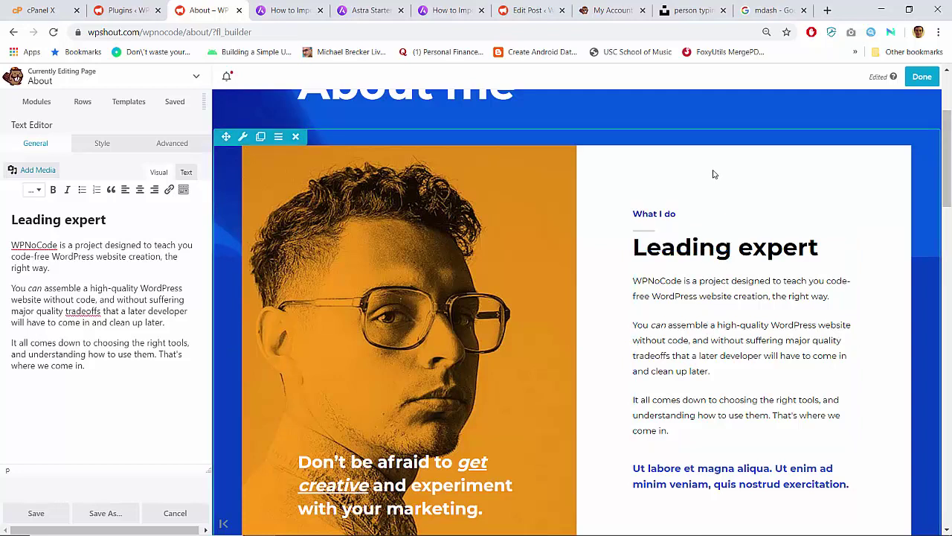
# Change the text module's "Leading expert" heading to "About WPNoCode"
pyautogui.doubleClick(74, 219)
pyautogui.press('Left')
pyautogui.hotkey('shift', 'End')
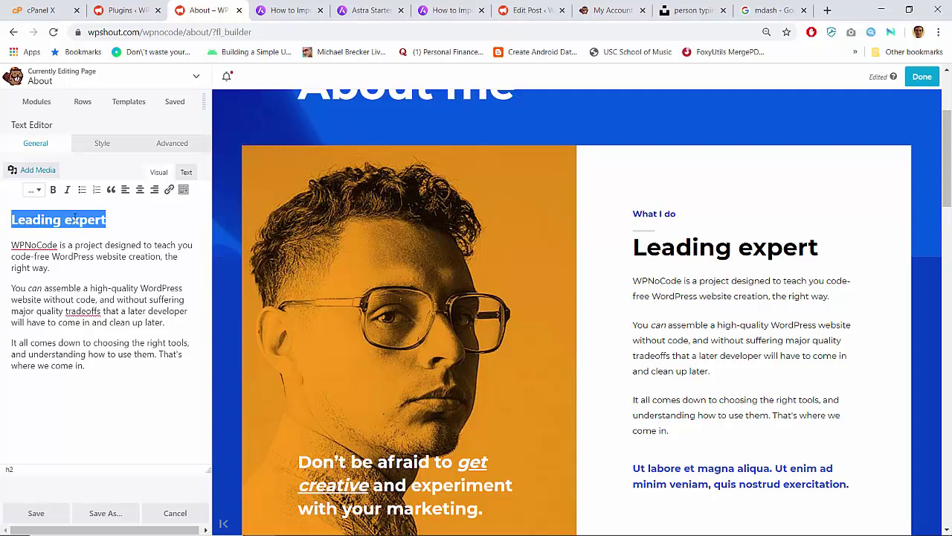
pyautogui.write('About')
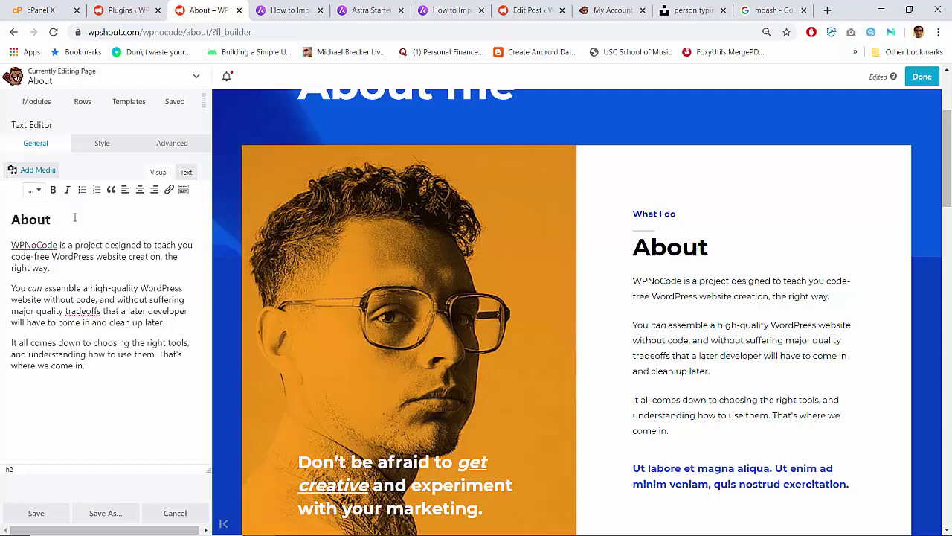
pyautogui.write(' WP')
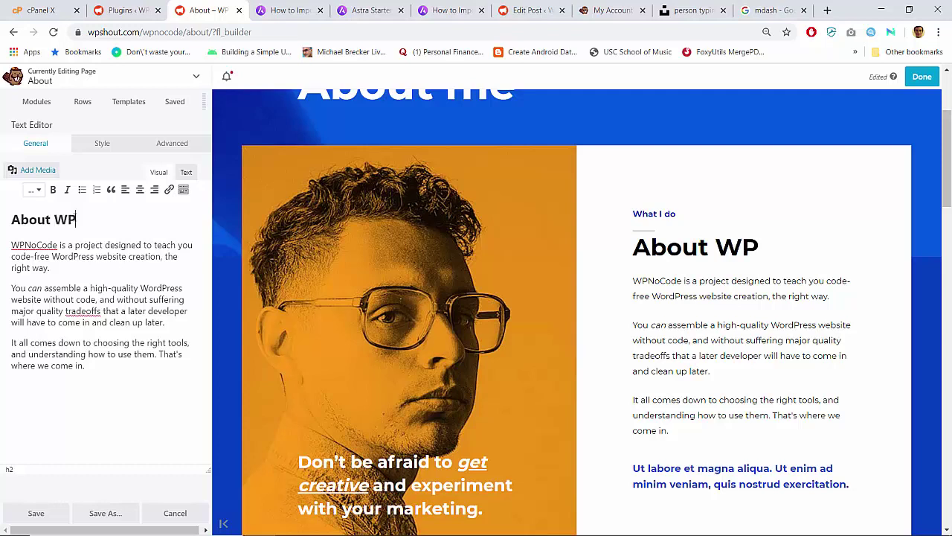
pyautogui.write('NoCode')
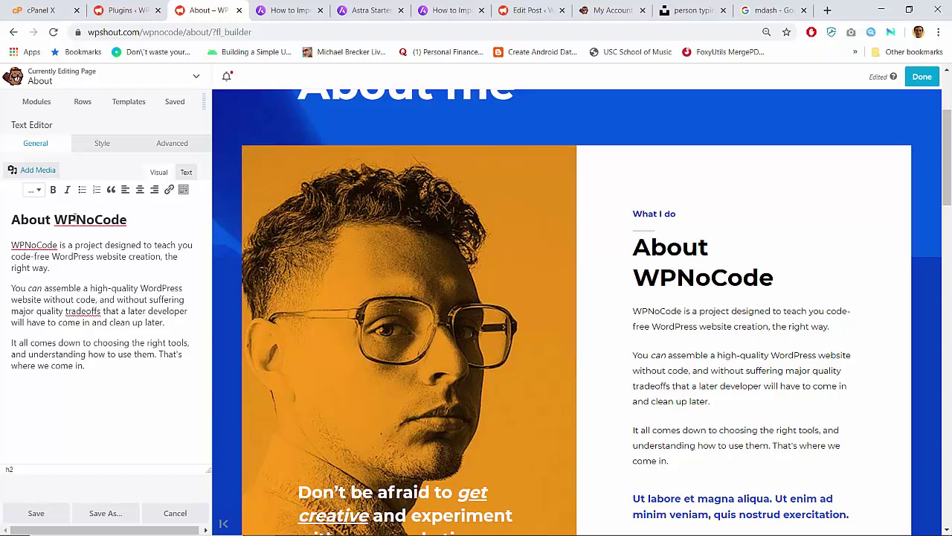
# Examine the layout of the row holding the portrait and WPNoCode text, check its row settings, and reopen the text module
pyautogui.scroll(3, 318, 257)
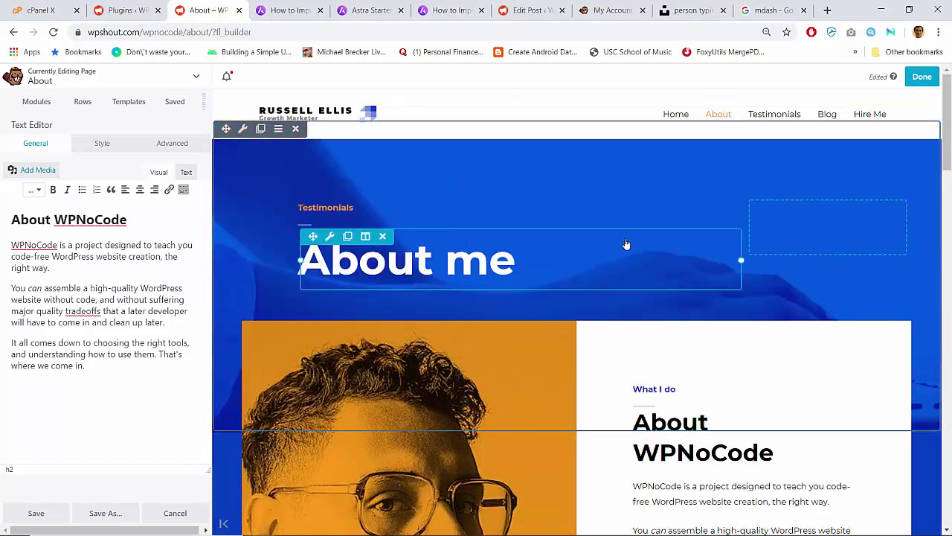
pyautogui.scroll(-2, 626, 244)
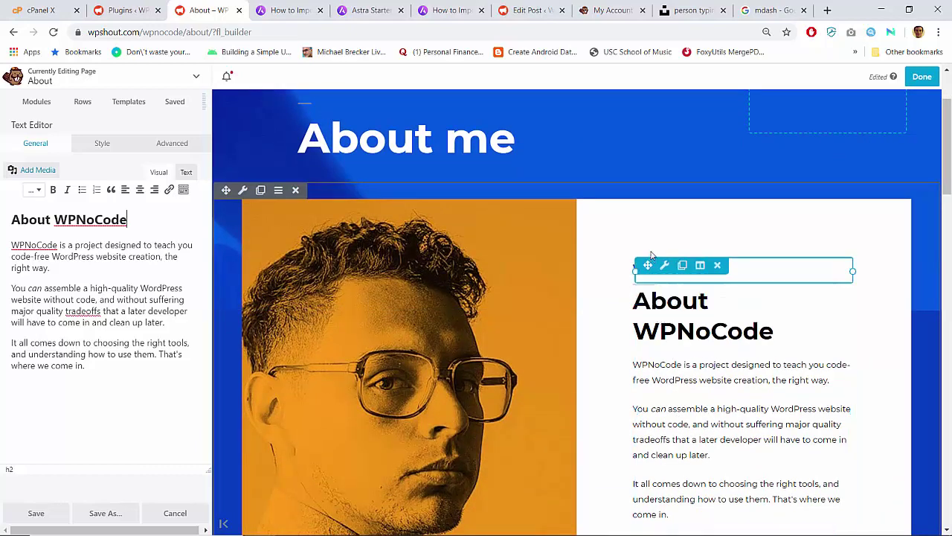
pyautogui.scroll(-1, 644, 363)
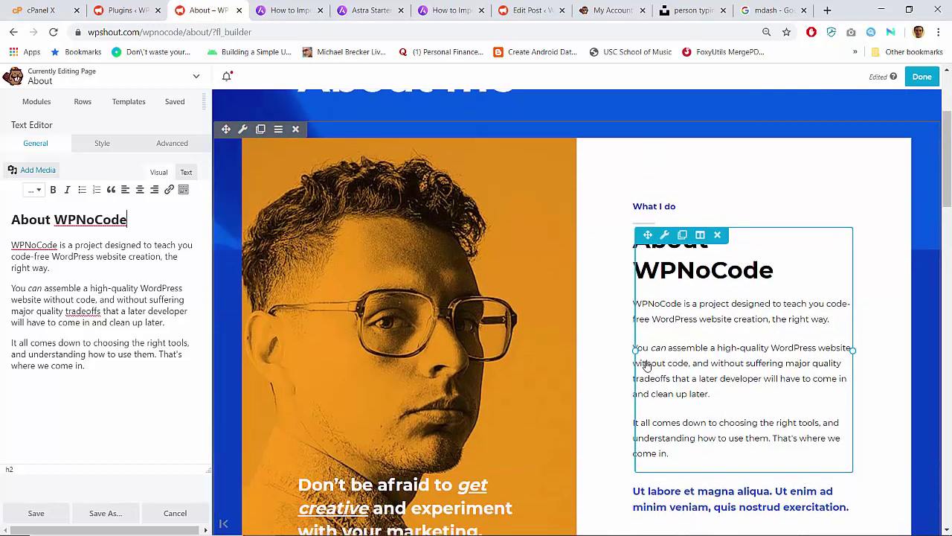
pyautogui.scroll(-2, 646, 365)
pyautogui.scroll(2, 633, 459)
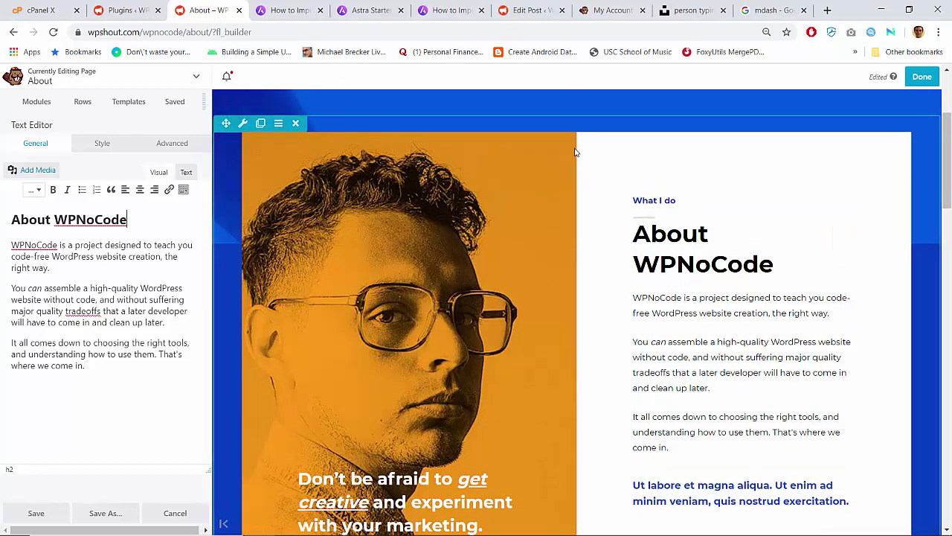
pyautogui.click(243, 123)
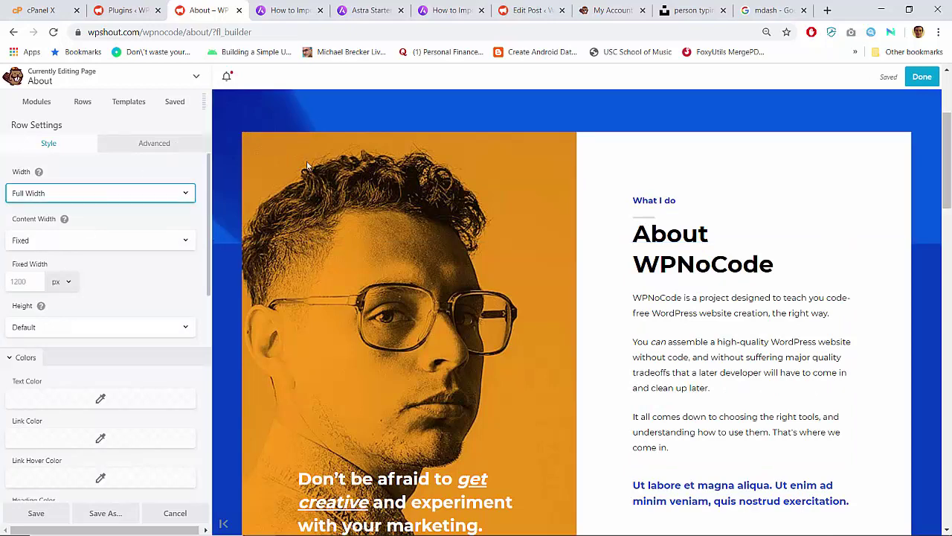
pyautogui.scroll(2, 238, 186)
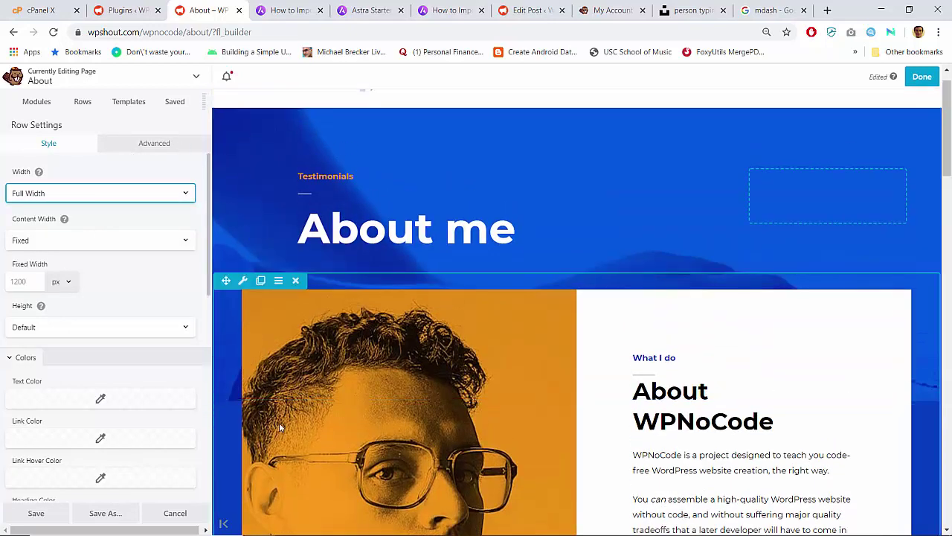
pyautogui.scroll(-1, 415, 409)
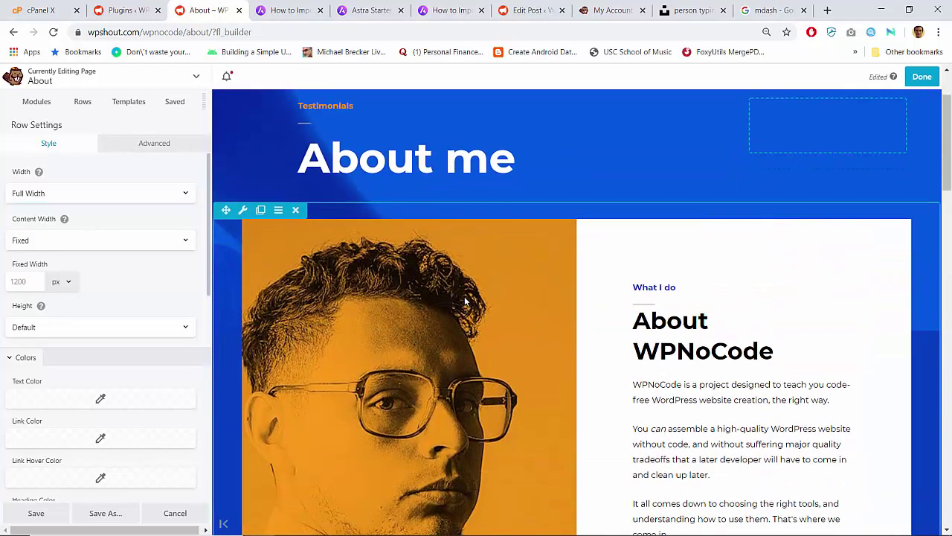
pyautogui.click(675, 356)
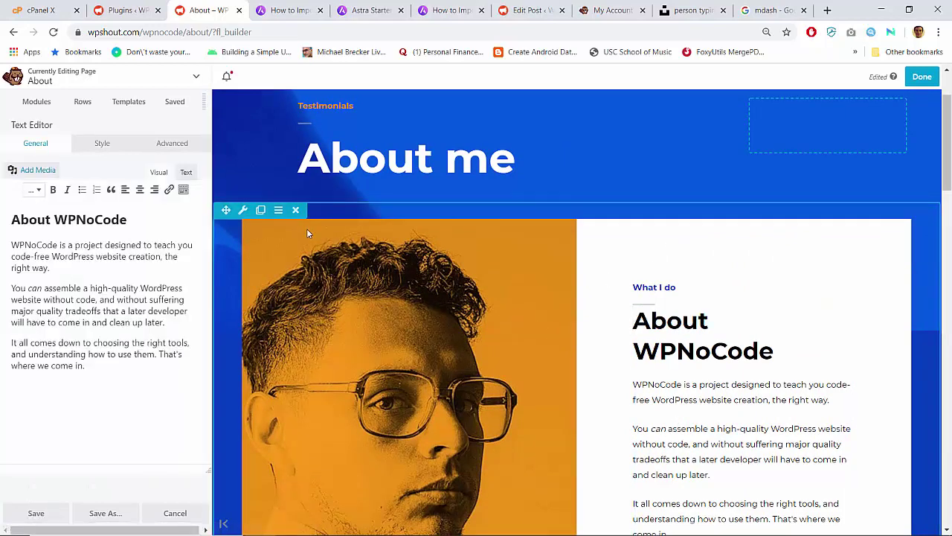
# Check the portrait row's width-reset options and examine how the image and text columns are laid out
pyautogui.click(278, 210)
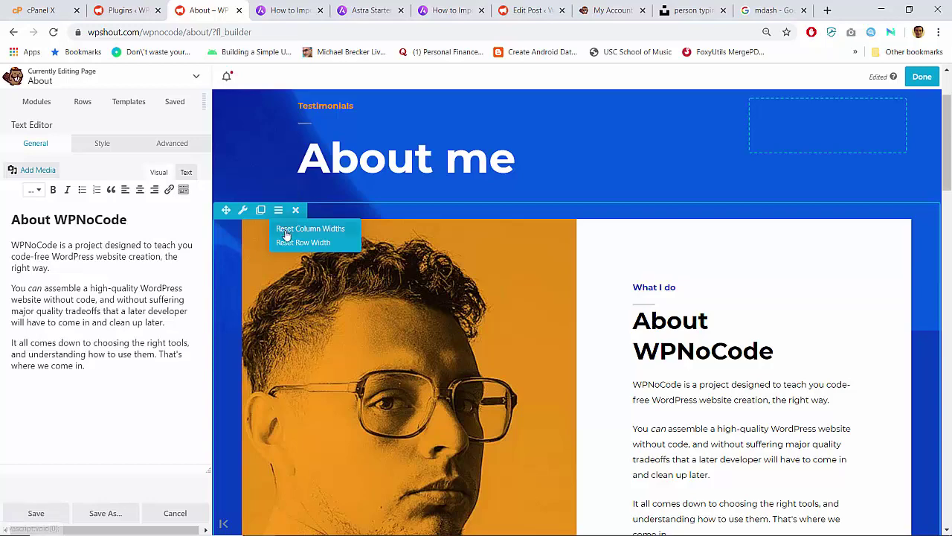
pyautogui.scroll(-4, 423, 320)
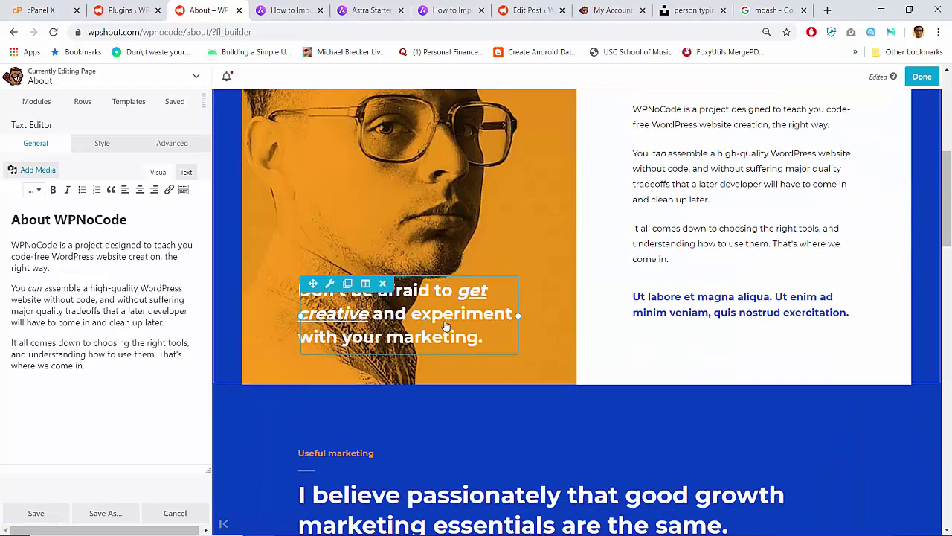
pyautogui.scroll(2, 432, 212)
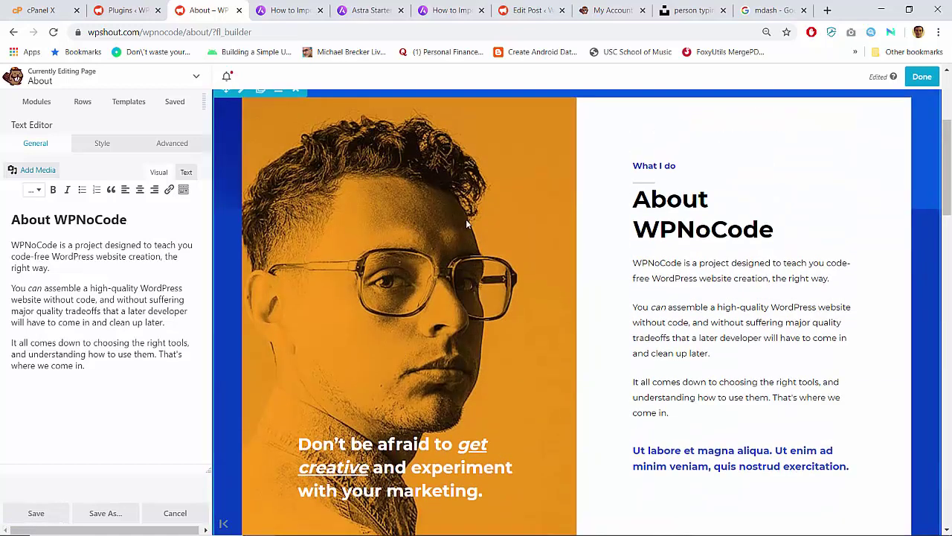
pyautogui.click(652, 311)
pyautogui.click(548, 229)
pyautogui.scroll(1, 457, 210)
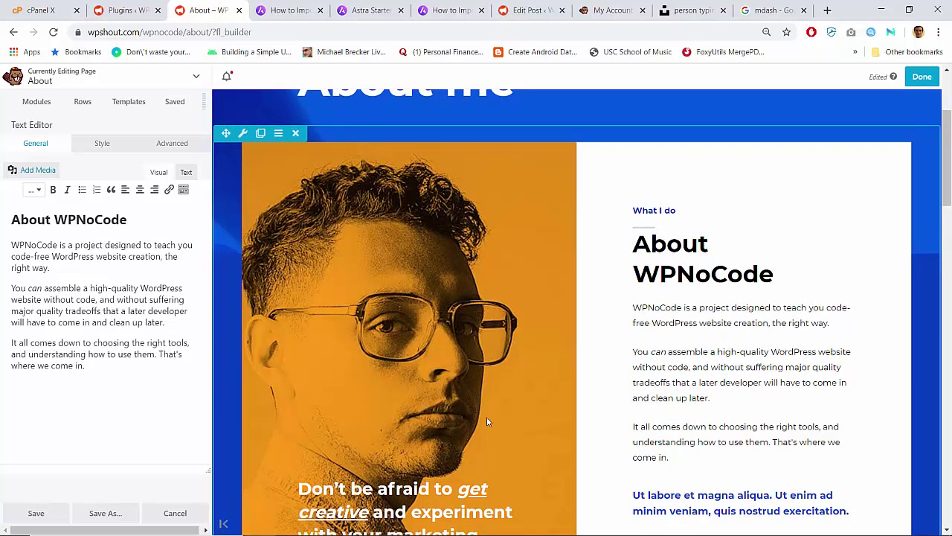
pyautogui.scroll(-3, 487, 422)
# Inspect the advanced, separator, typography and general settings of the "Don't be afraid to get creative" heading over the portrait
pyautogui.click(431, 379)
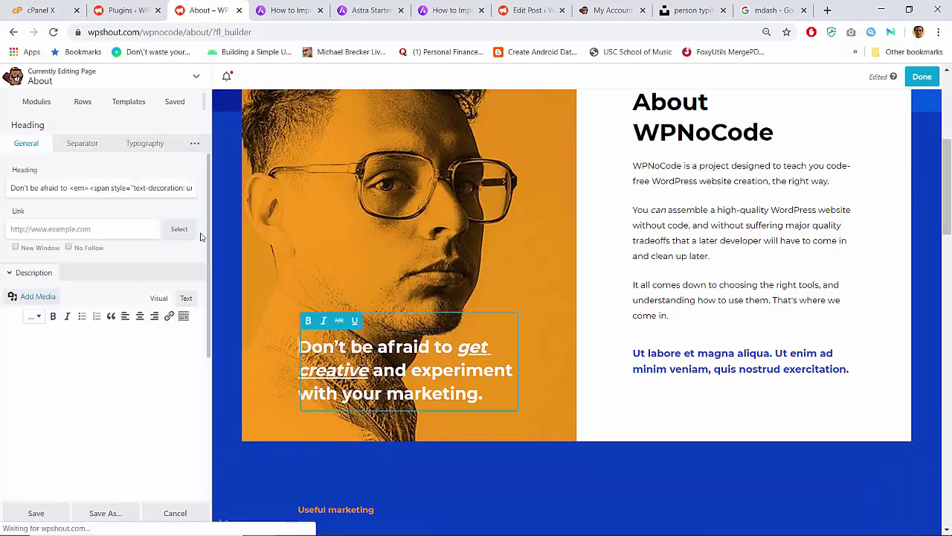
pyautogui.click(193, 145)
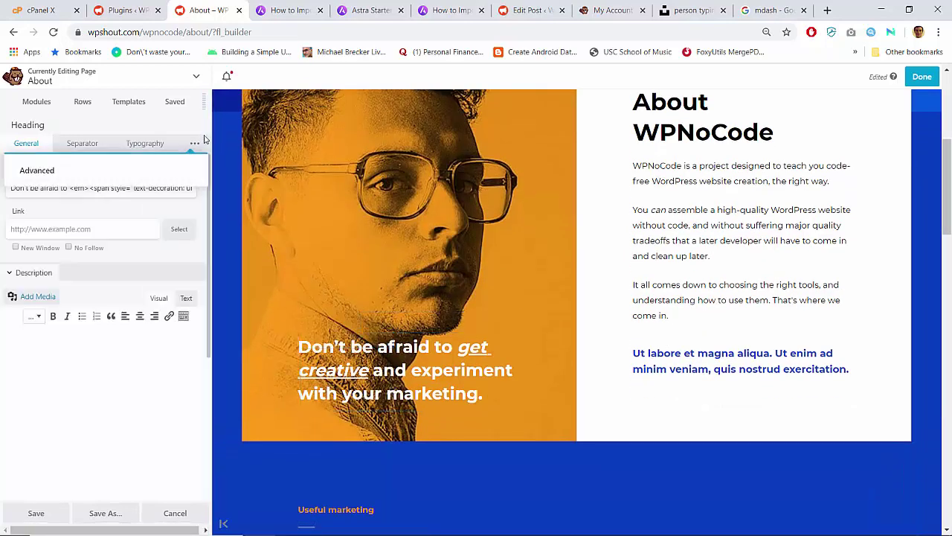
pyautogui.click(36, 170)
pyautogui.scroll(-1, 106, 293)
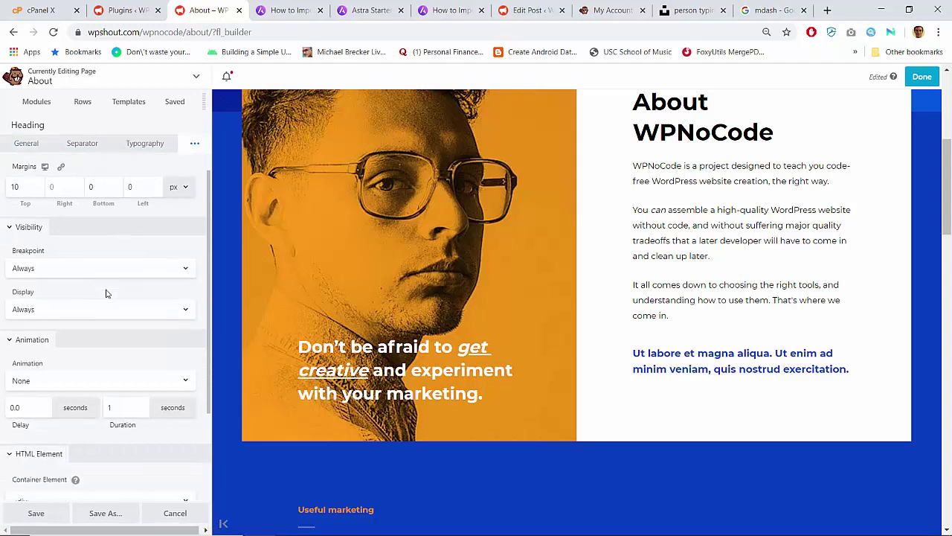
pyautogui.scroll(-2, 105, 293)
pyautogui.scroll(2, 105, 293)
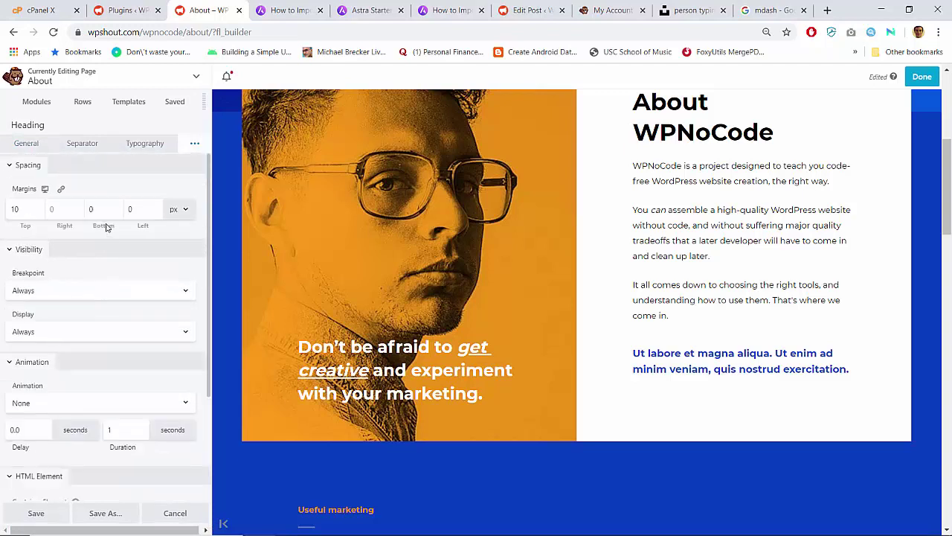
pyautogui.click(92, 147)
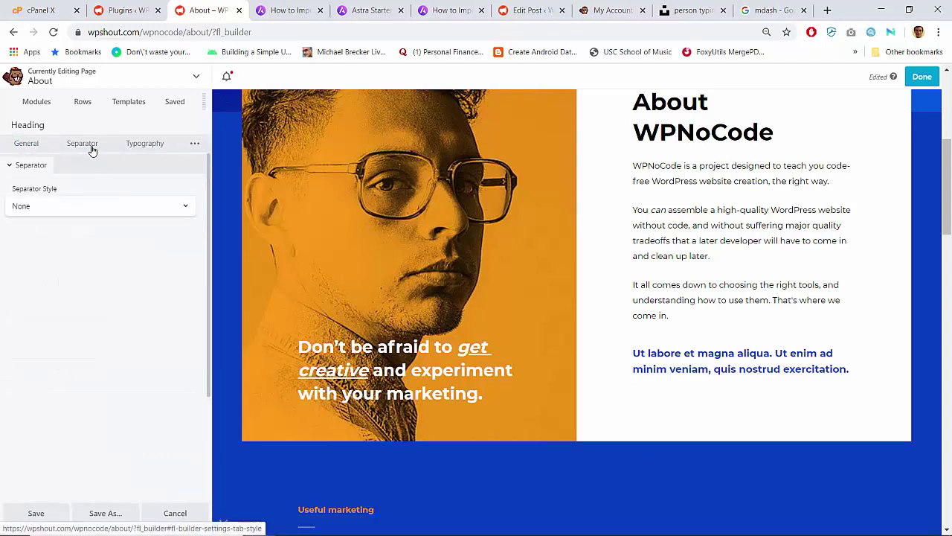
pyautogui.click(133, 147)
pyautogui.scroll(-3, 75, 199)
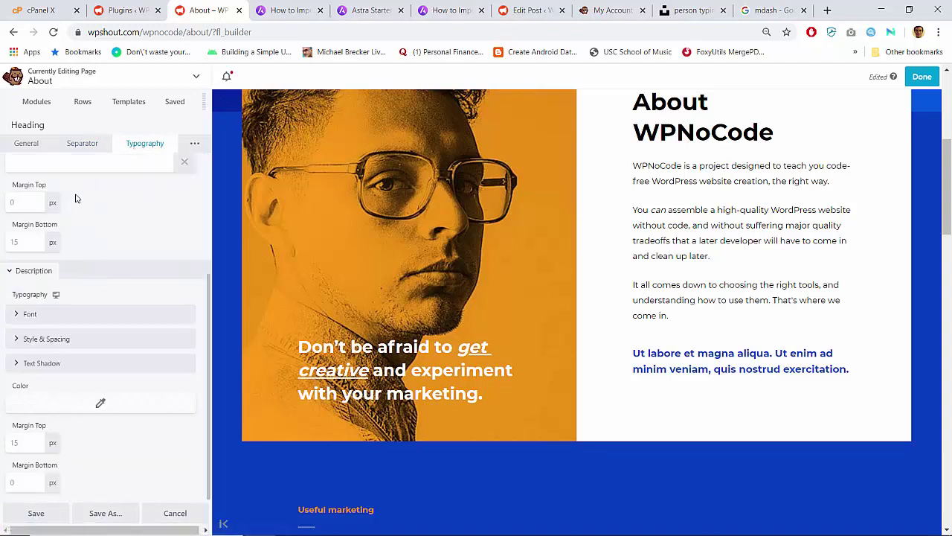
pyautogui.click(47, 145)
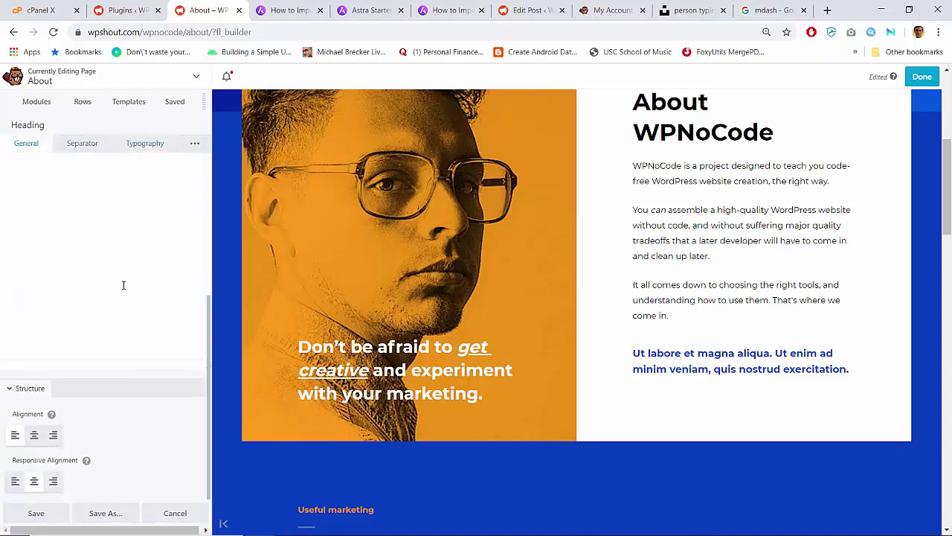
pyautogui.scroll(2, 569, 327)
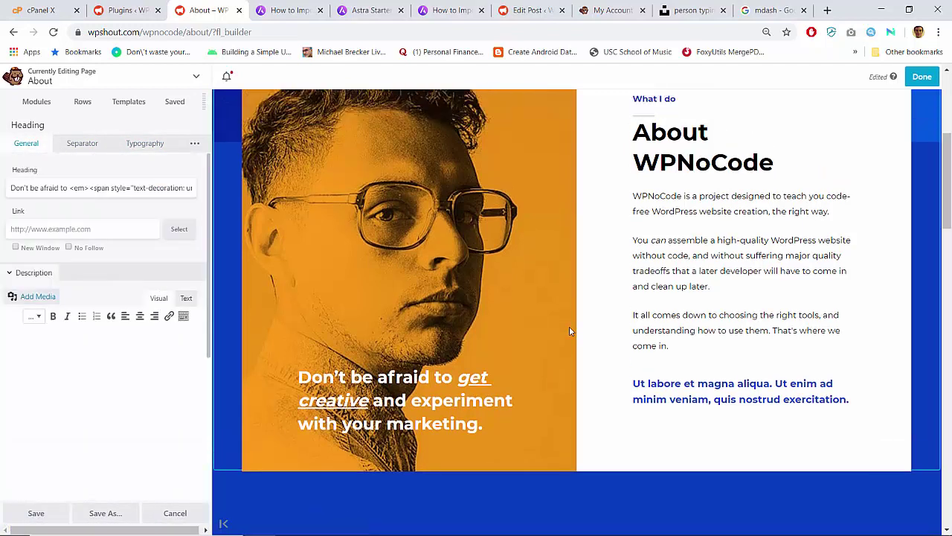
# Open the "What I do" heading's settings, widen the settings panel, and examine its advanced spacing options against the row layout
pyautogui.scroll(3, 569, 326)
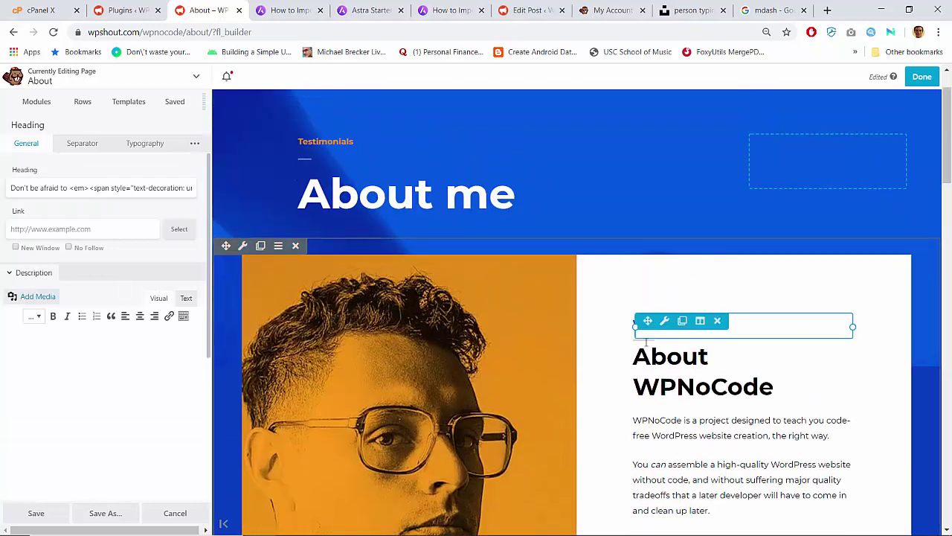
pyautogui.click(665, 322)
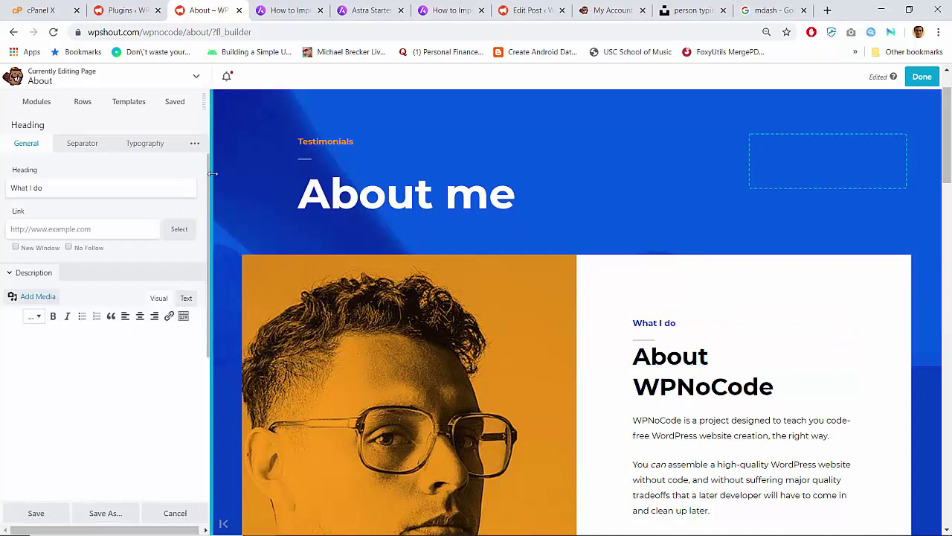
pyautogui.moveTo(243, 171); pyautogui.dragTo(264, 170)
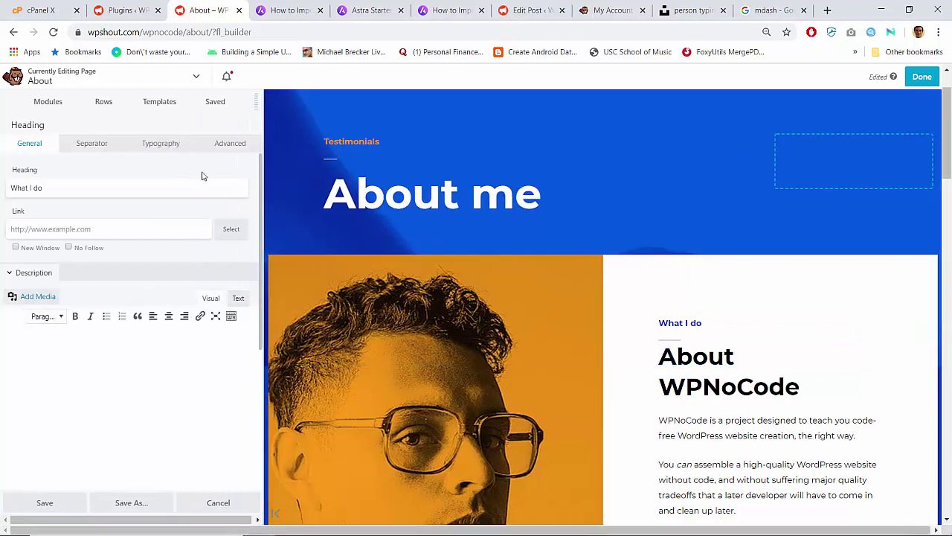
pyautogui.click(223, 149)
pyautogui.scroll(-2, 131, 278)
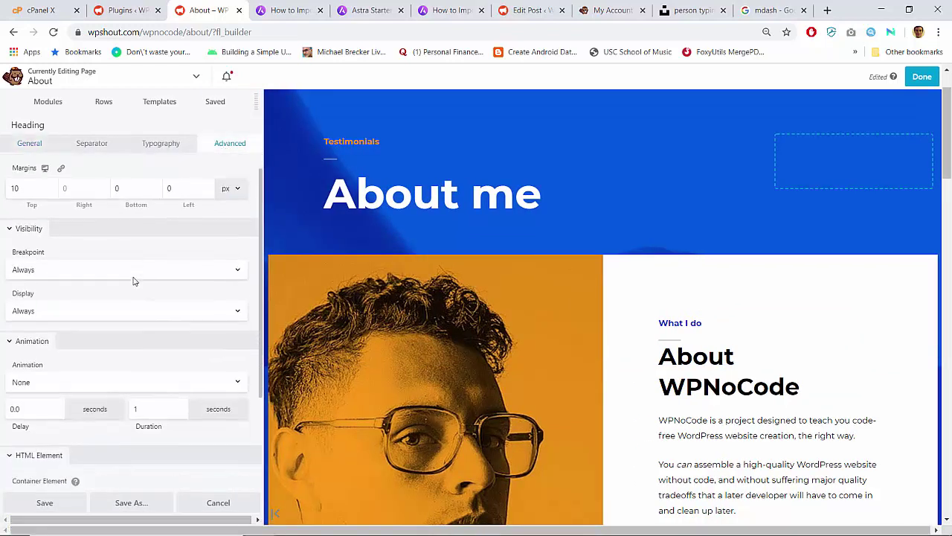
pyautogui.scroll(2, 134, 281)
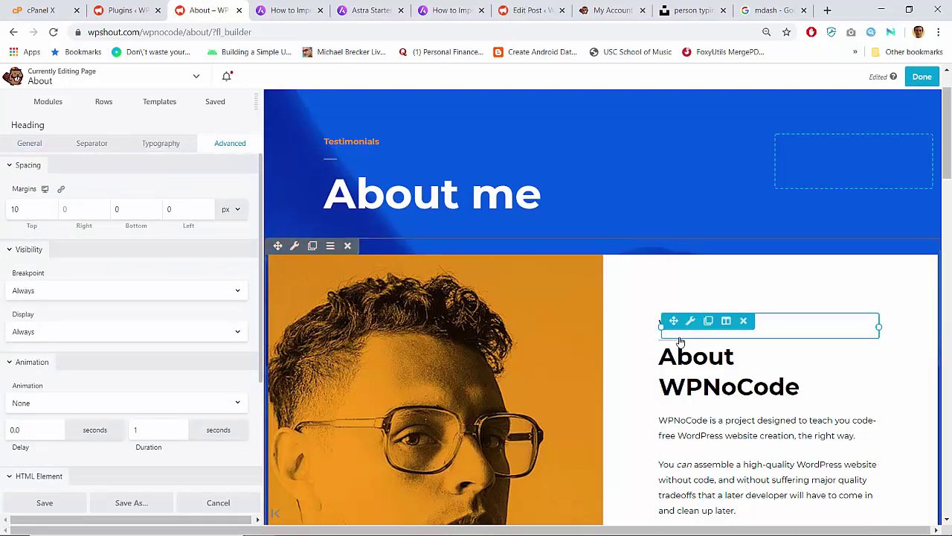
pyautogui.scroll(-5, 782, 389)
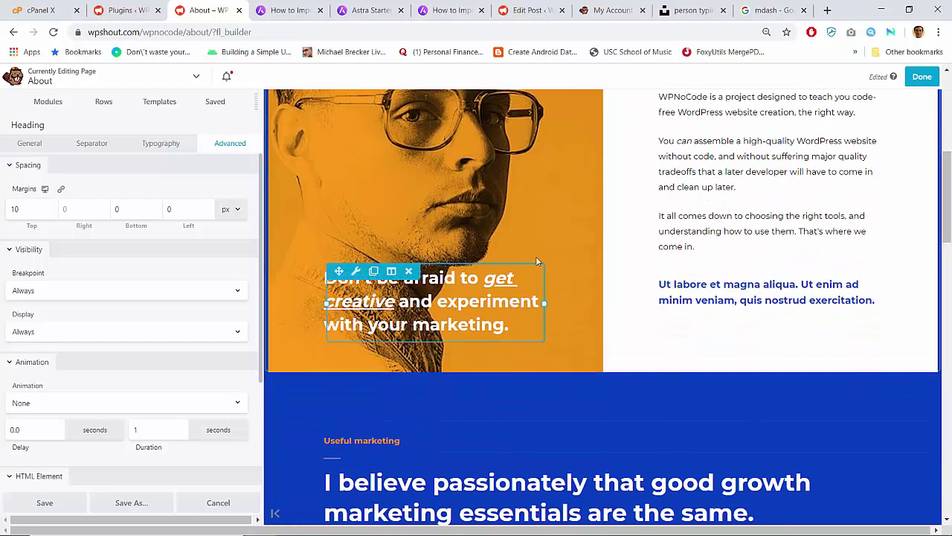
pyautogui.scroll(4, 542, 253)
pyautogui.scroll(-3, 542, 255)
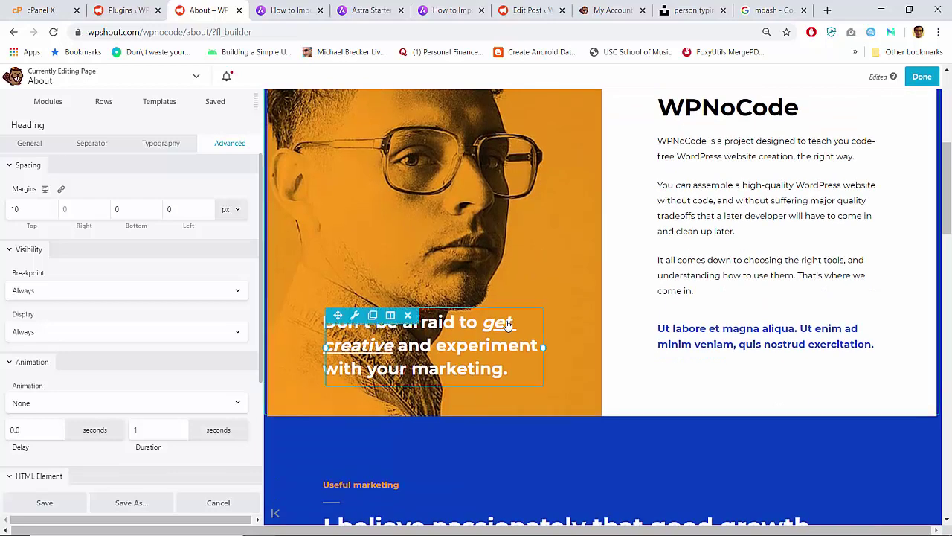
# Delete the "Don't be afraid to get creative and experiment with your marketing." heading overlaid on the photo
pyautogui.click(407, 316)
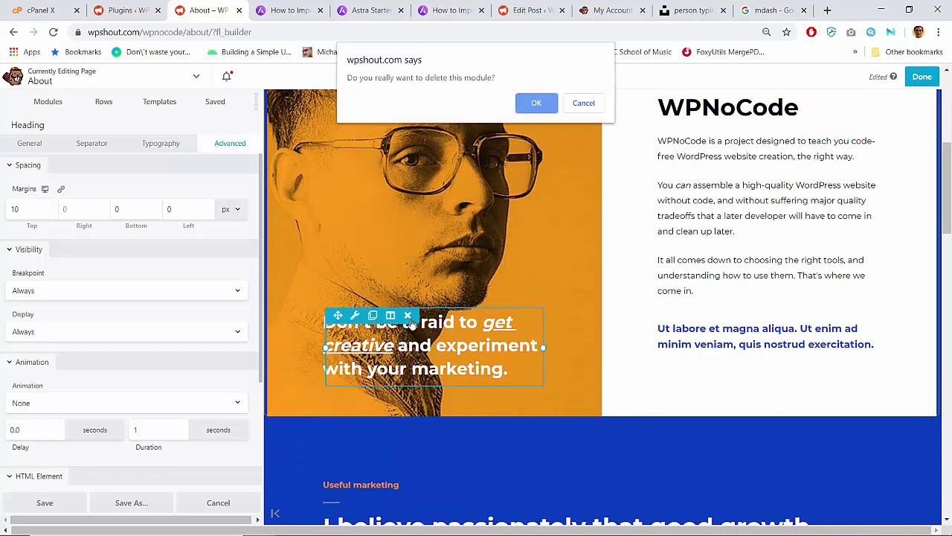
pyautogui.press('Return')
pyautogui.scroll(3, 412, 324)
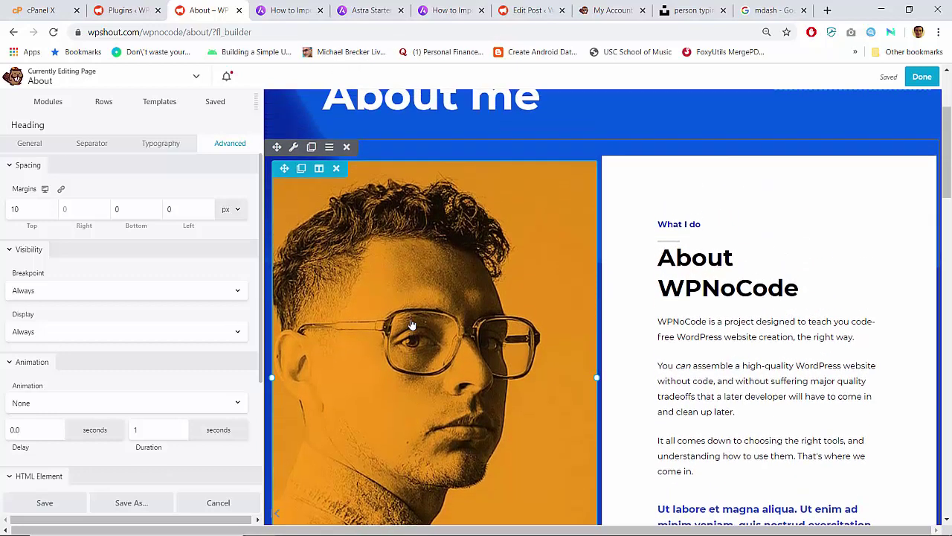
# Open the column settings of the orange portrait photo column
pyautogui.click(321, 187)
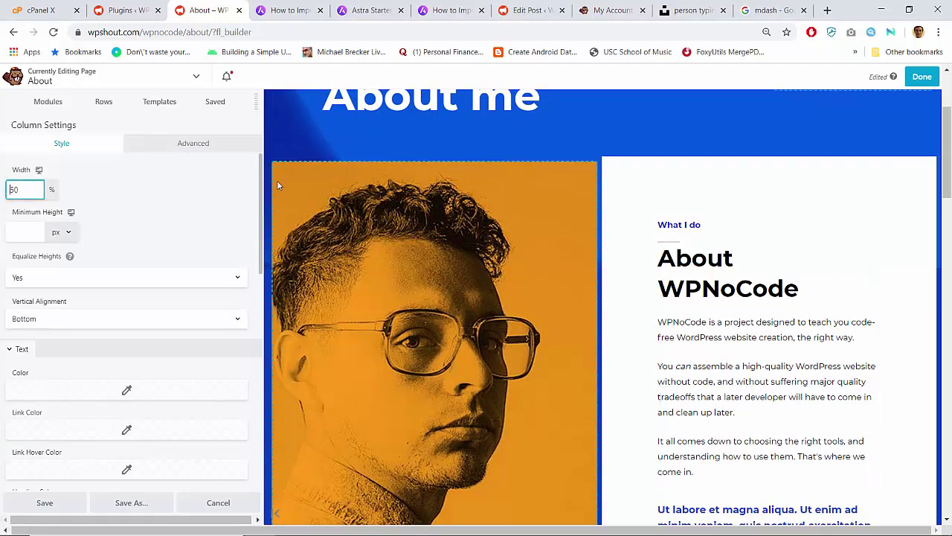
pyautogui.click(662, 183)
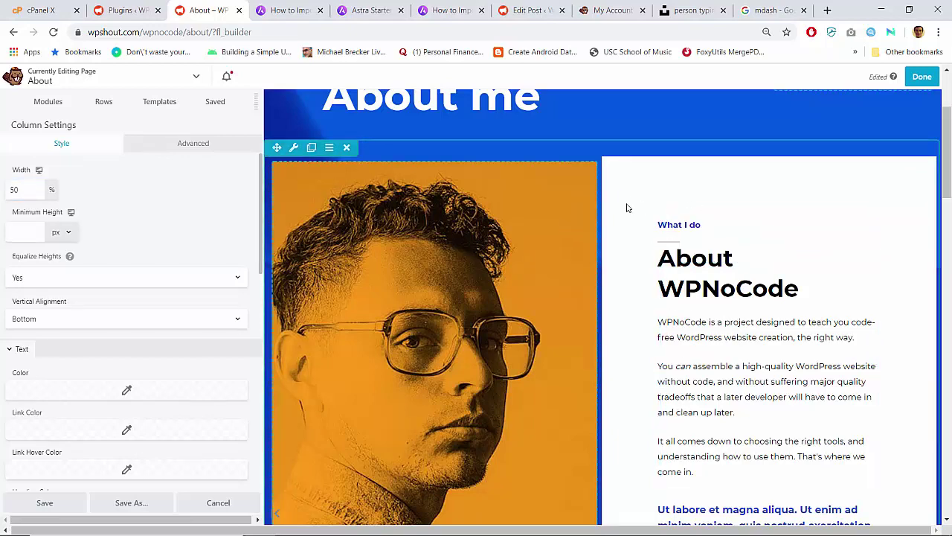
pyautogui.scroll(-3, 627, 206)
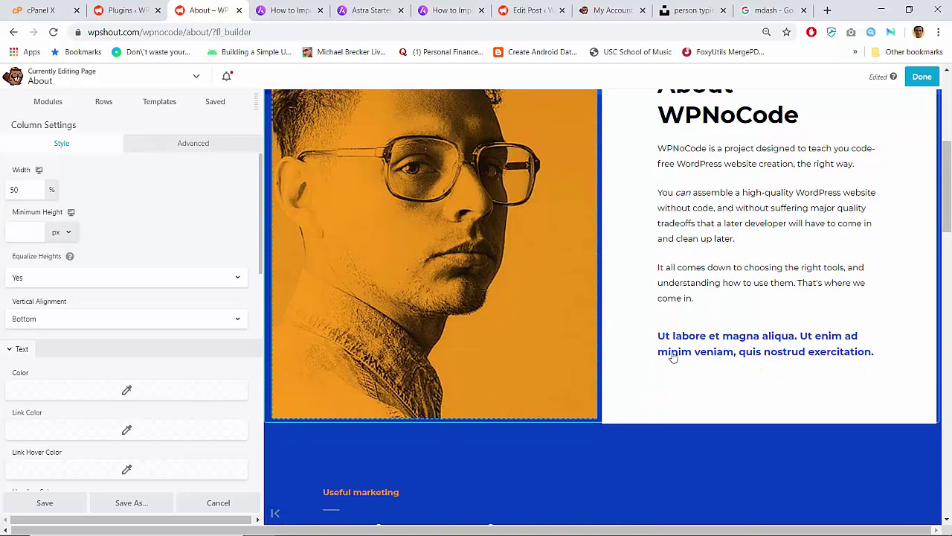
# Delete the "Ut labore et magna aliqua" heading beneath the About WPNoCode text
pyautogui.click(706, 350)
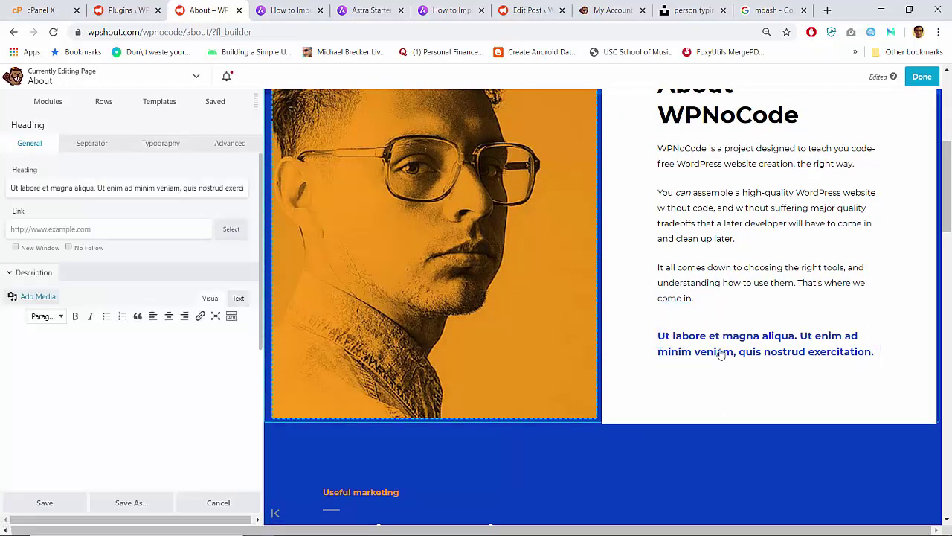
pyautogui.click(742, 331)
pyautogui.press('Return')
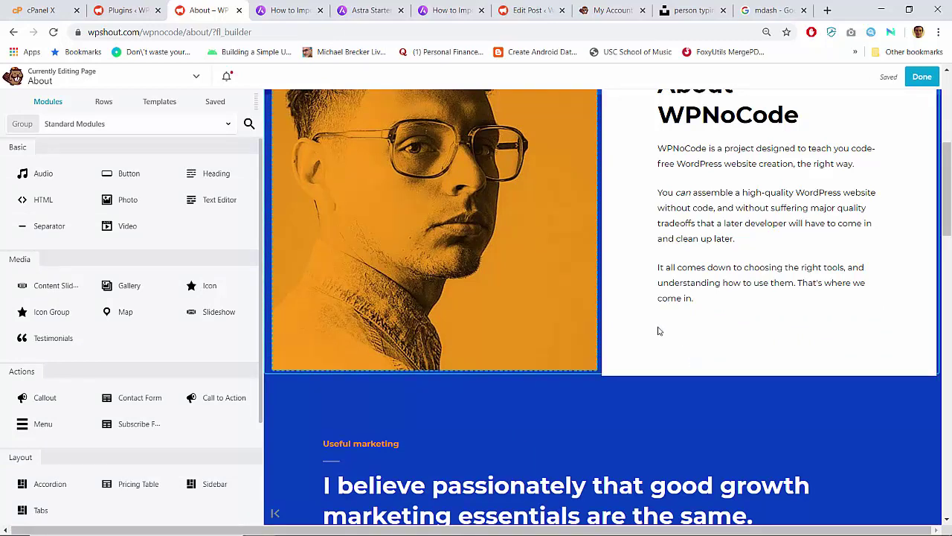
# Publish the page changes and review the photo and About WPNoCode section on the live page
pyautogui.scroll(3, 659, 331)
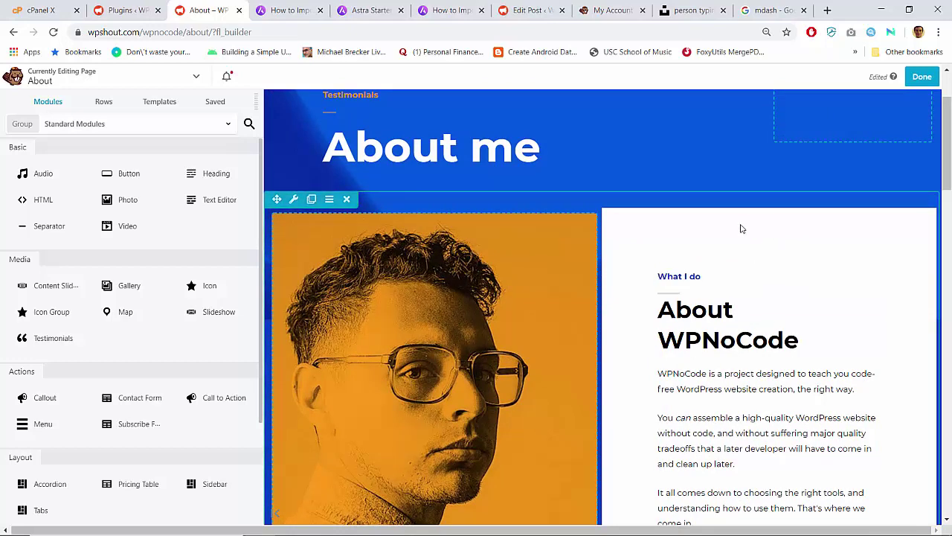
pyautogui.scroll(-1, 741, 229)
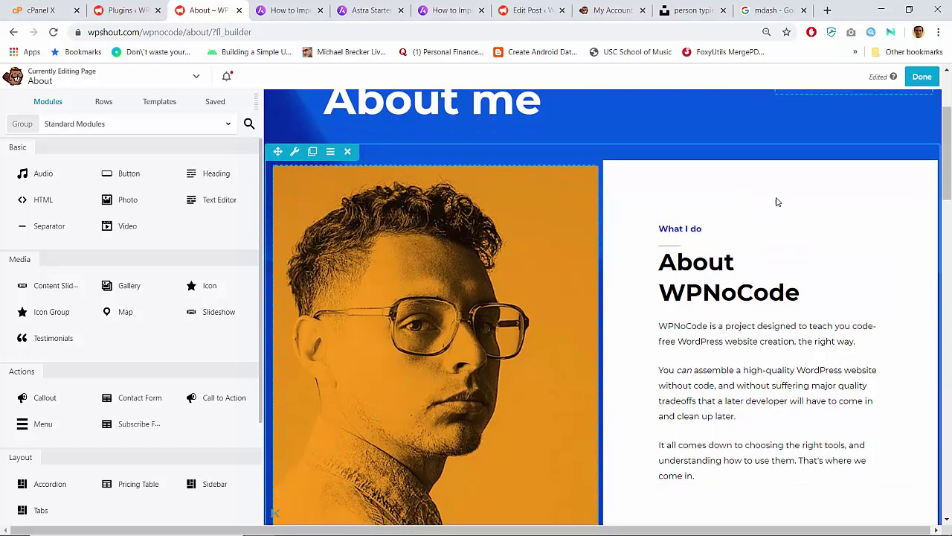
pyautogui.click(922, 78)
pyautogui.click(869, 79)
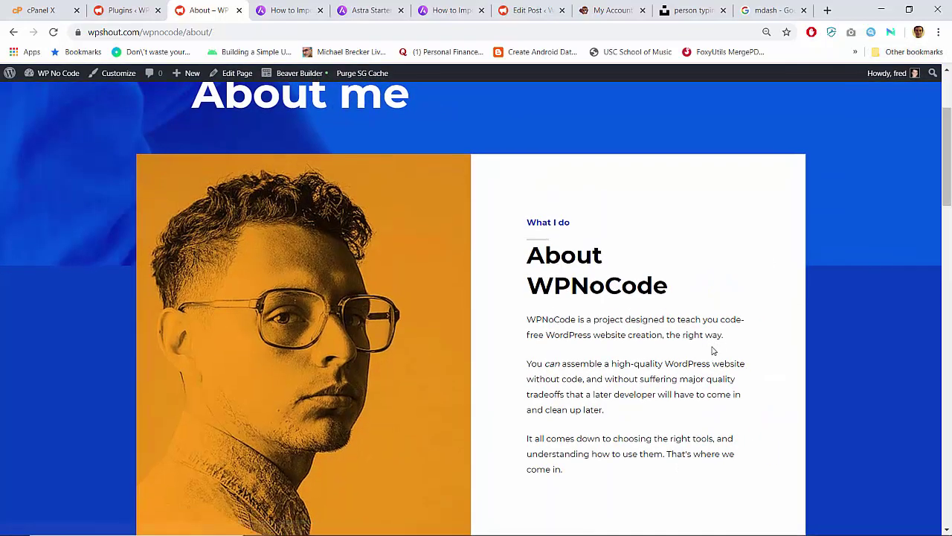
pyautogui.scroll(-2, 712, 350)
pyautogui.scroll(3, 712, 349)
pyautogui.scroll(-2, 712, 349)
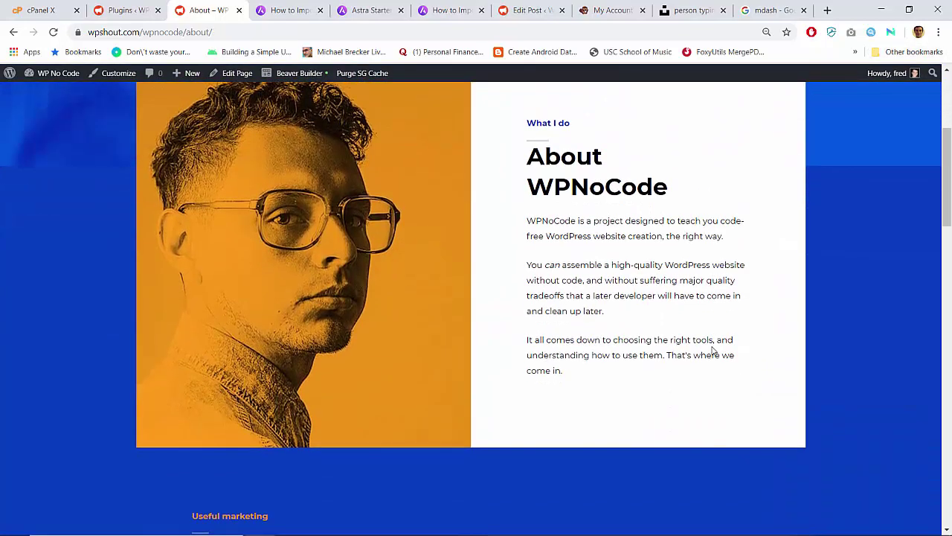
pyautogui.scroll(2, 712, 350)
pyautogui.scroll(-1, 474, 345)
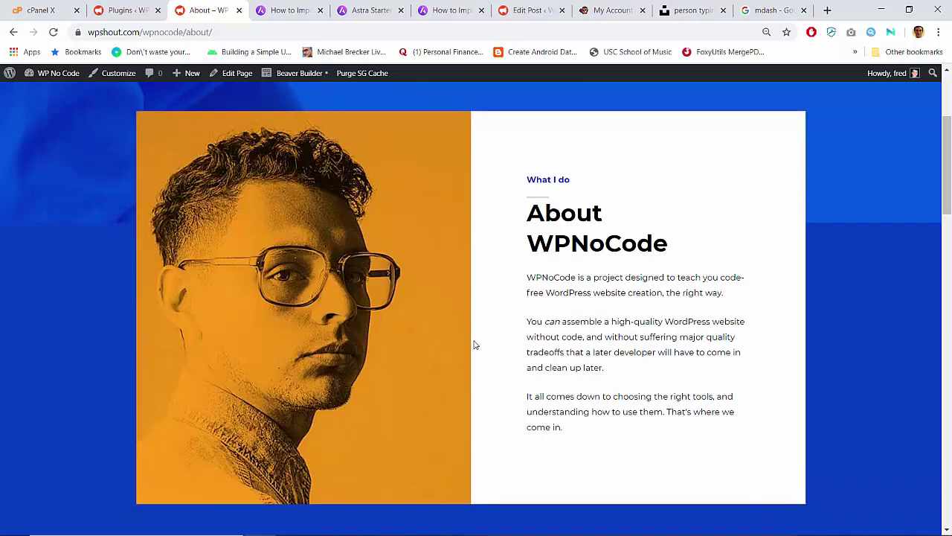
pyautogui.scroll(1, 417, 246)
# Reopen the page in Beaver Builder and clear the top margin of the parent column holding the photo and text, saving the settings
pyautogui.click(300, 73)
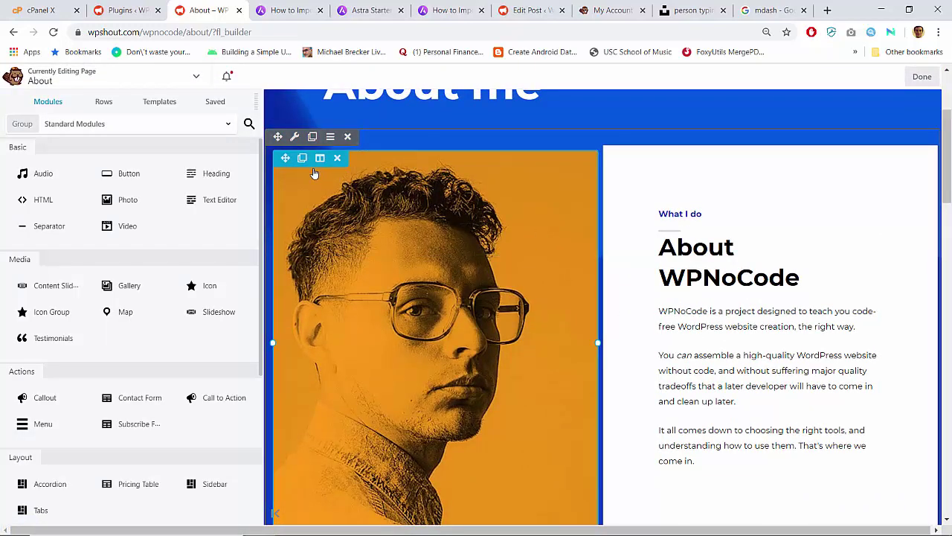
pyautogui.moveTo(318, 160)
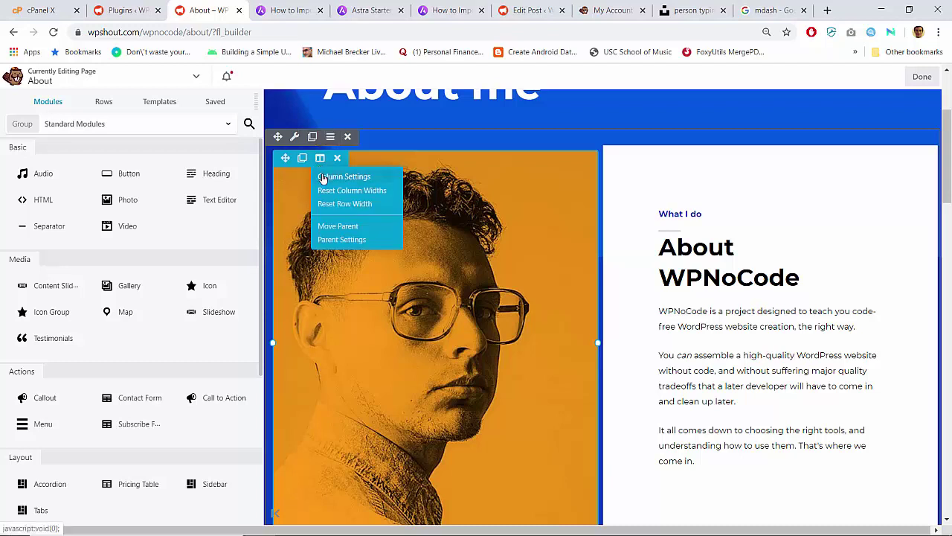
pyautogui.click(340, 177)
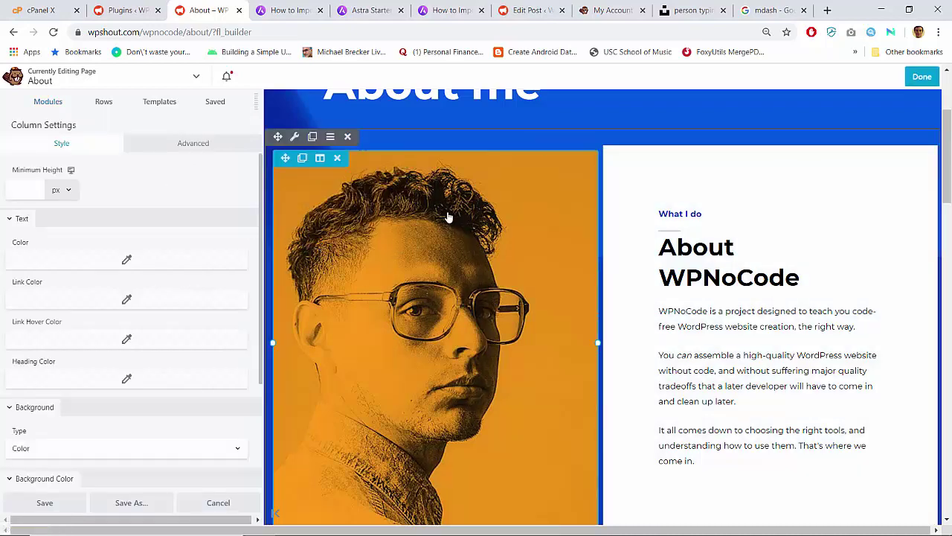
pyautogui.scroll(2, 448, 221)
pyautogui.scroll(-2, 450, 221)
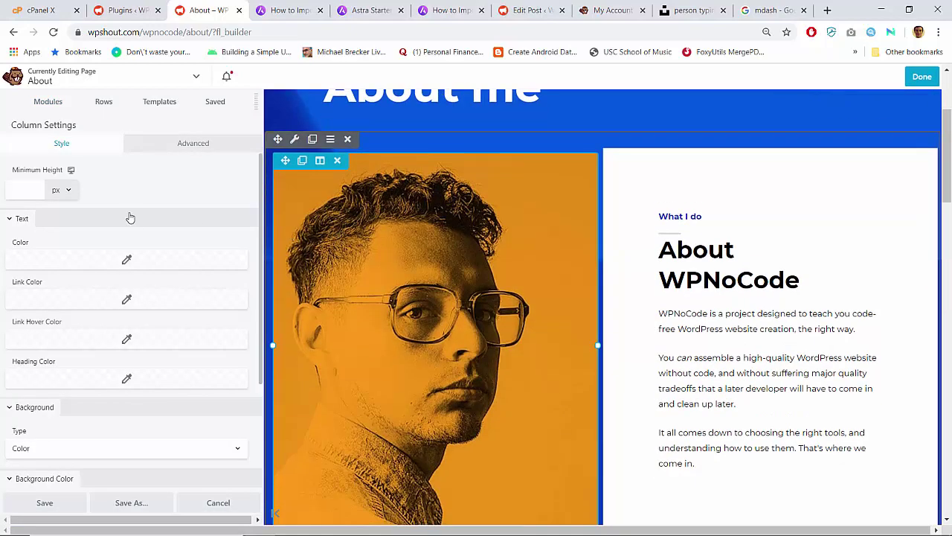
pyautogui.scroll(-3, 130, 215)
pyautogui.scroll(3, 129, 215)
pyautogui.click(169, 145)
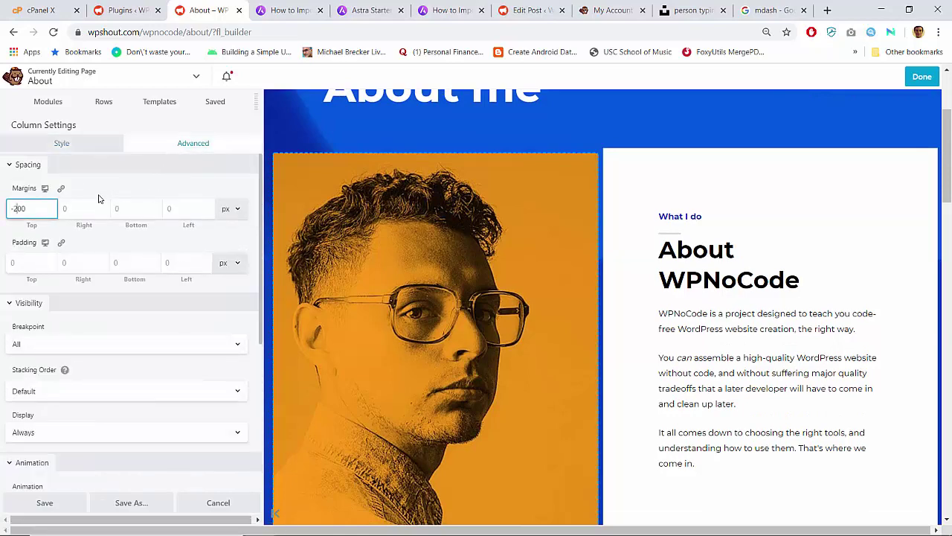
pyautogui.press('BackSpace')
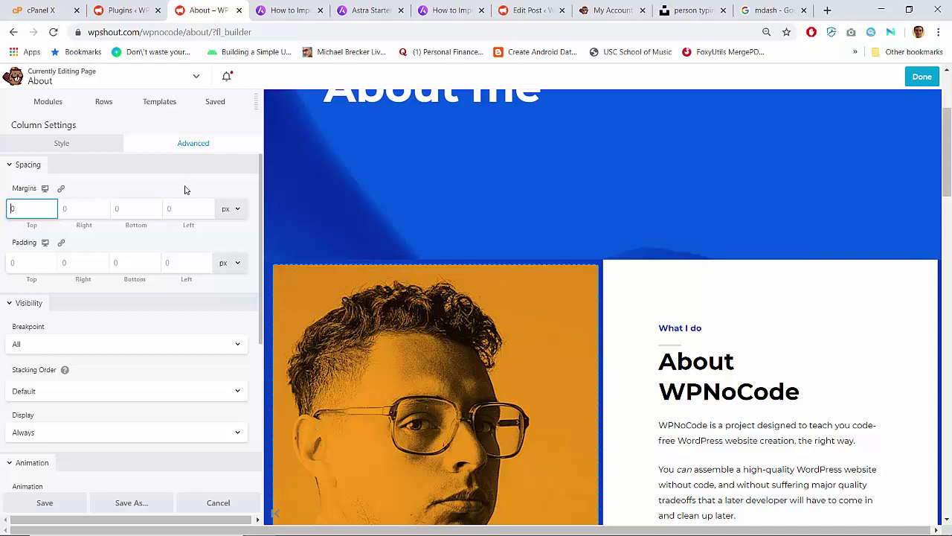
pyautogui.scroll(3, 466, 185)
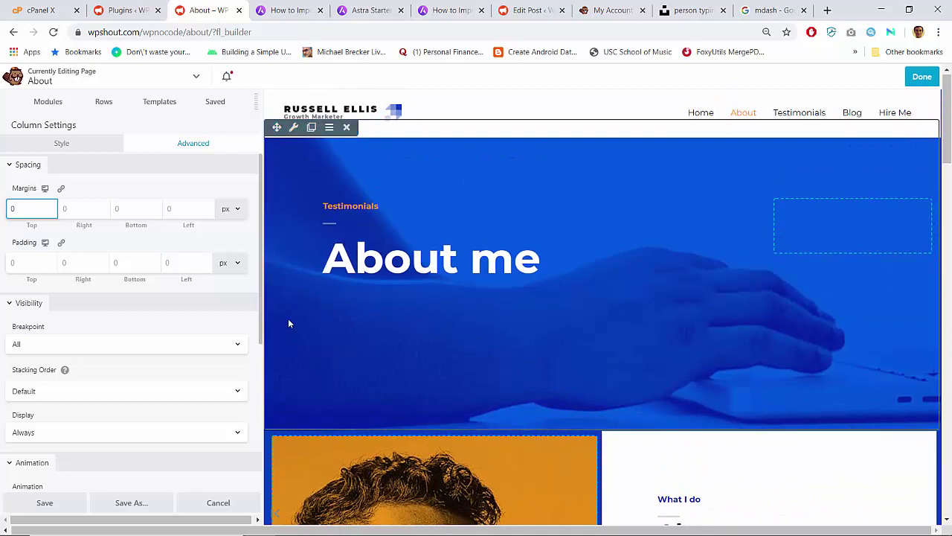
pyautogui.scroll(-1, 161, 266)
pyautogui.scroll(-3, 161, 266)
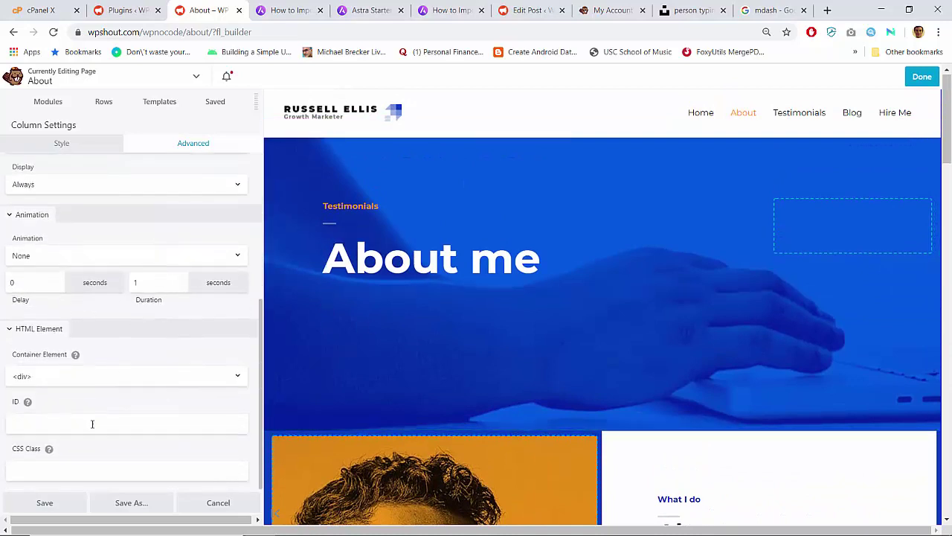
pyautogui.click(73, 505)
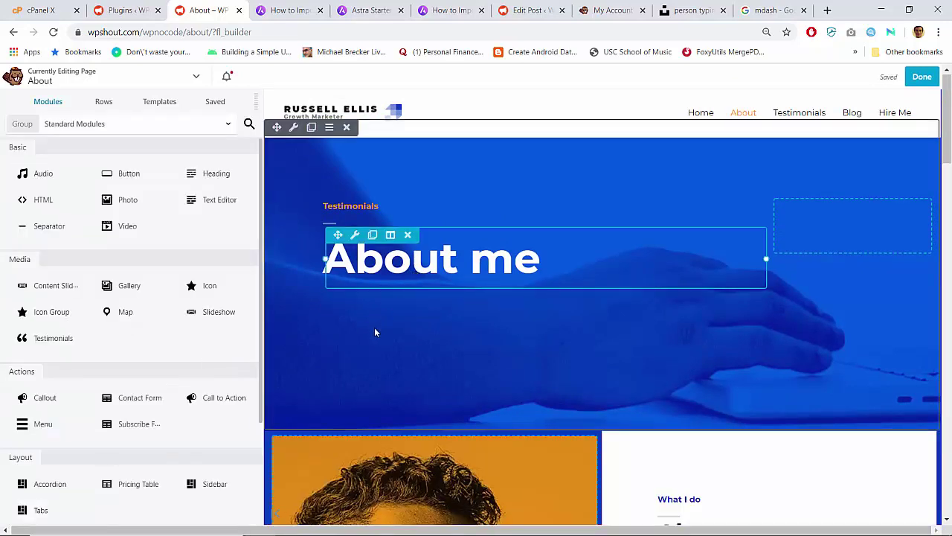
# Set the bottom padding of the "About me" header row to 50 px
pyautogui.click(295, 128)
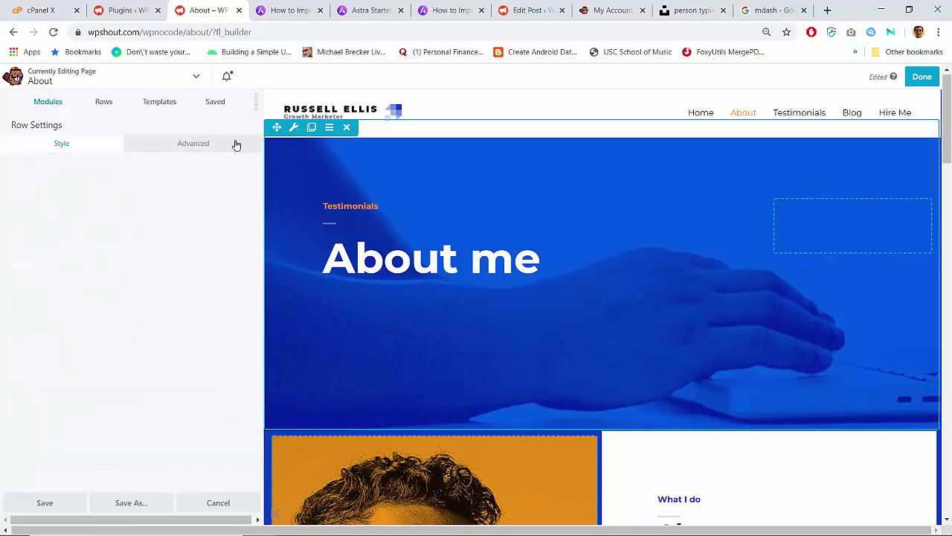
pyautogui.click(209, 141)
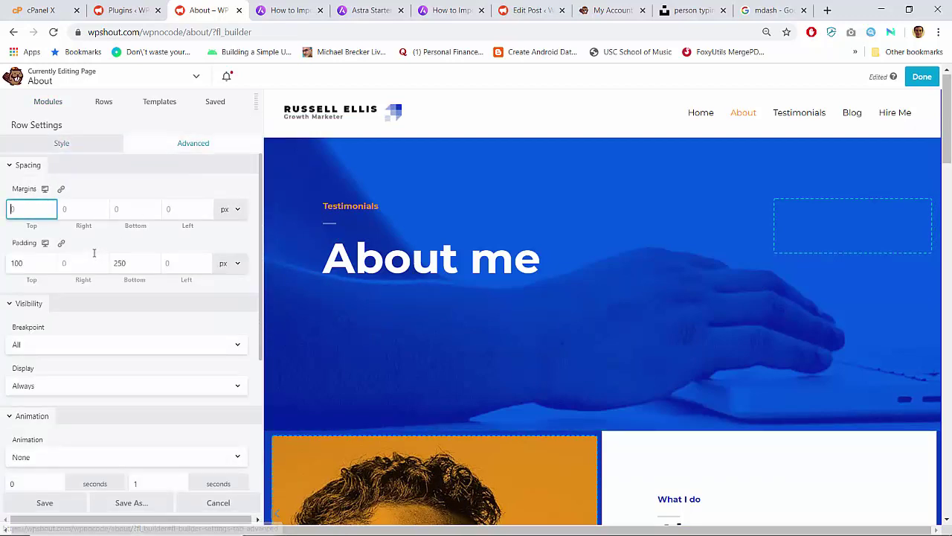
pyautogui.click(133, 263)
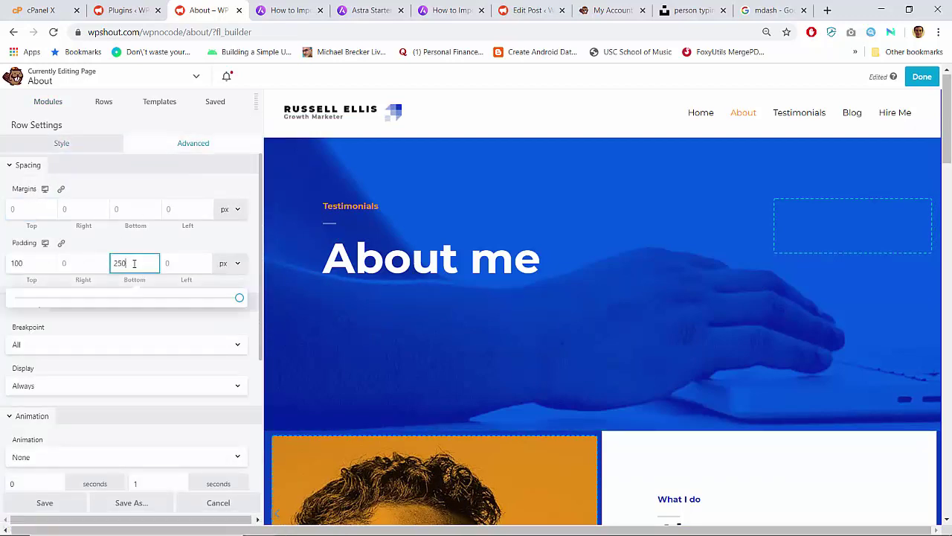
pyautogui.press('BackSpace')
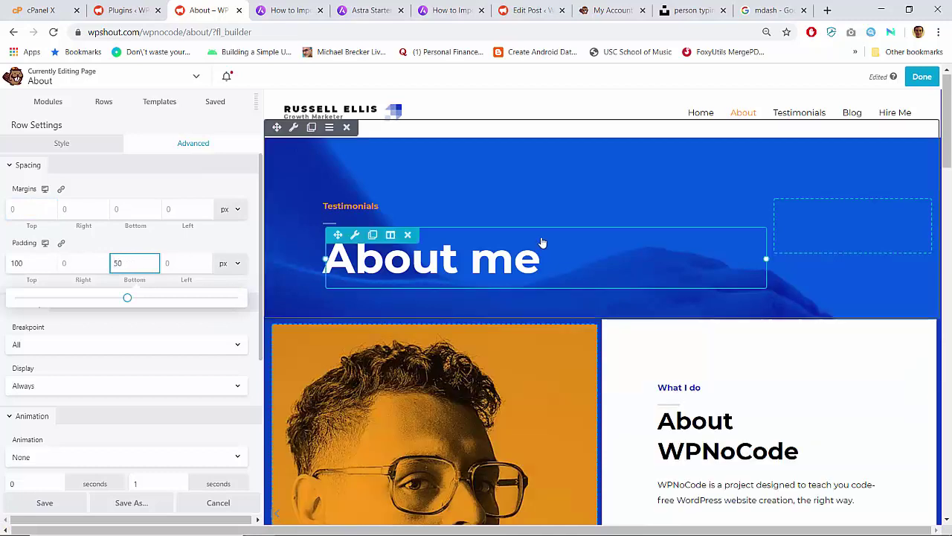
# Publish the About page changes, check the live layout, and reopen the page in the builder
pyautogui.click(922, 77)
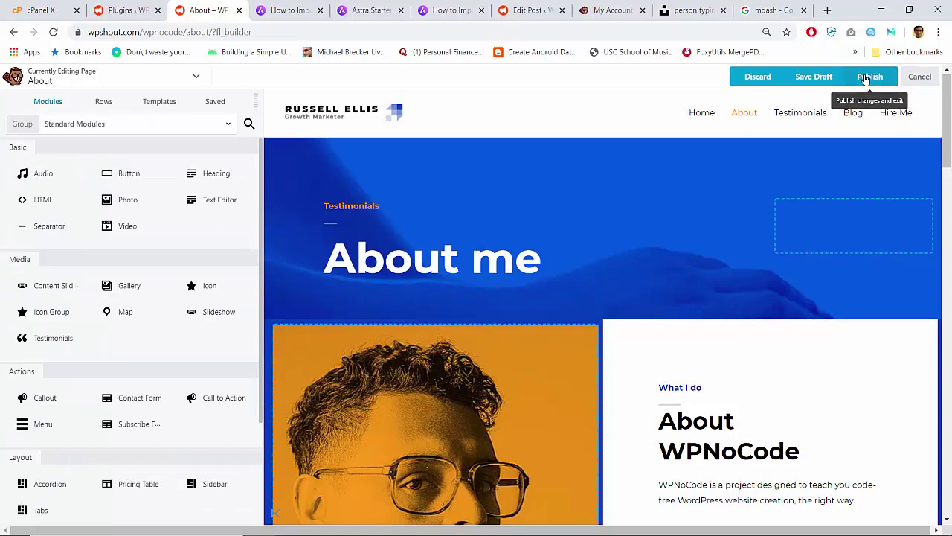
pyautogui.click(869, 77)
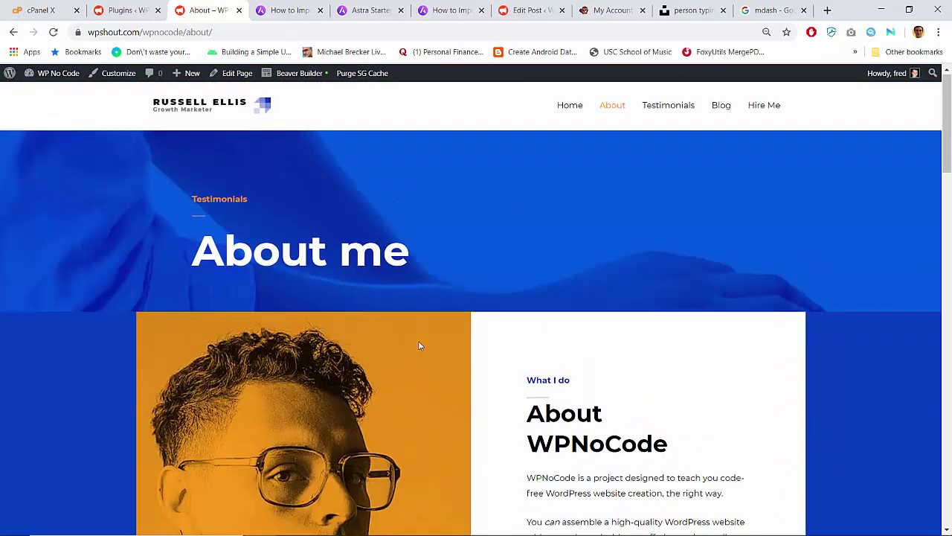
pyautogui.scroll(-5, 419, 345)
pyautogui.scroll(5, 419, 345)
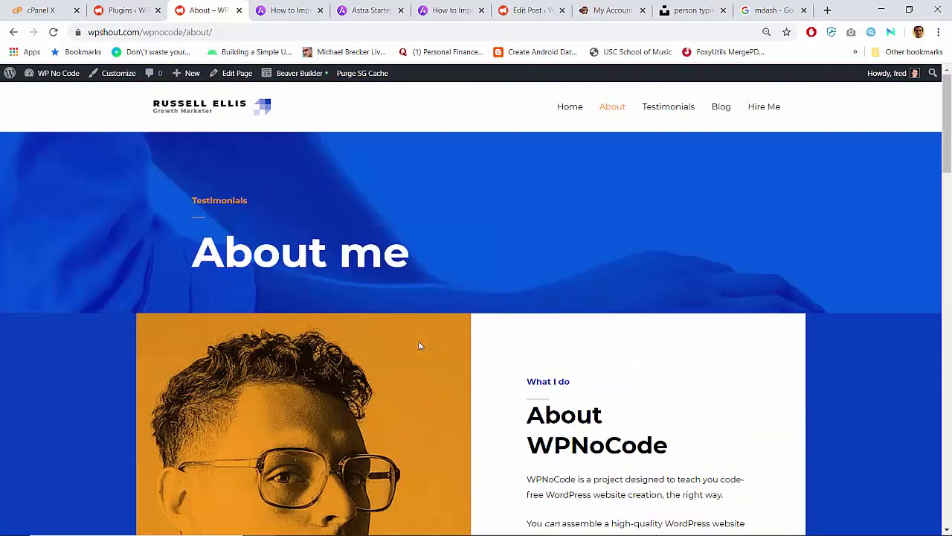
pyautogui.scroll(-15, 419, 345)
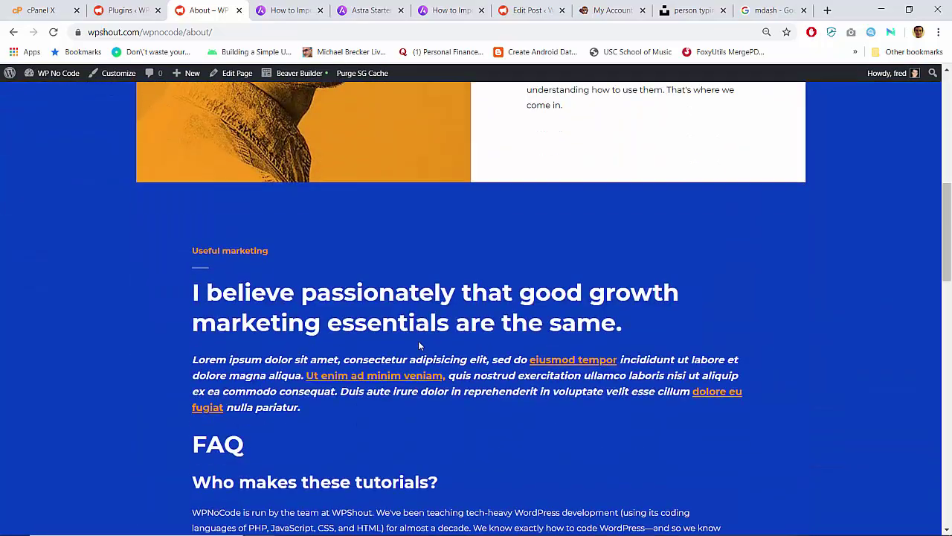
pyautogui.scroll(15, 419, 345)
pyautogui.scroll(-2, 419, 345)
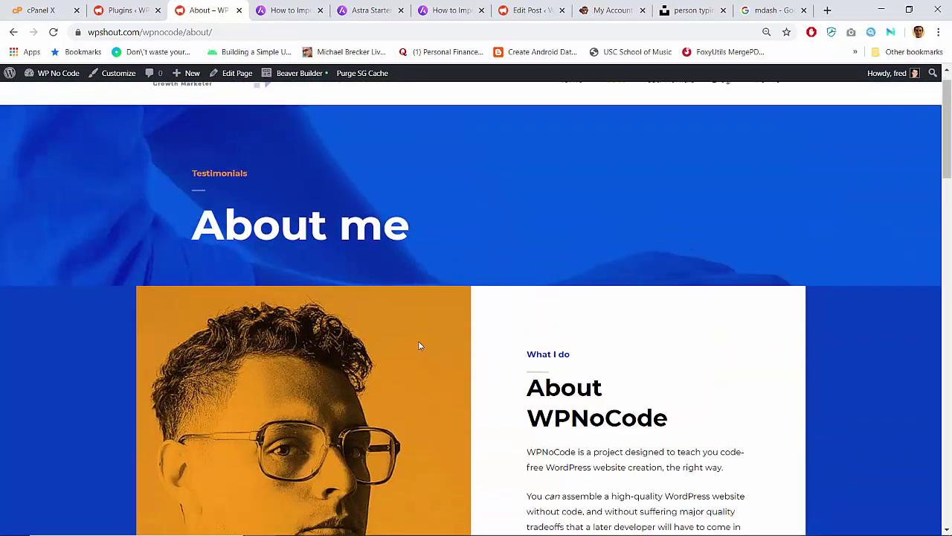
pyautogui.click(310, 72)
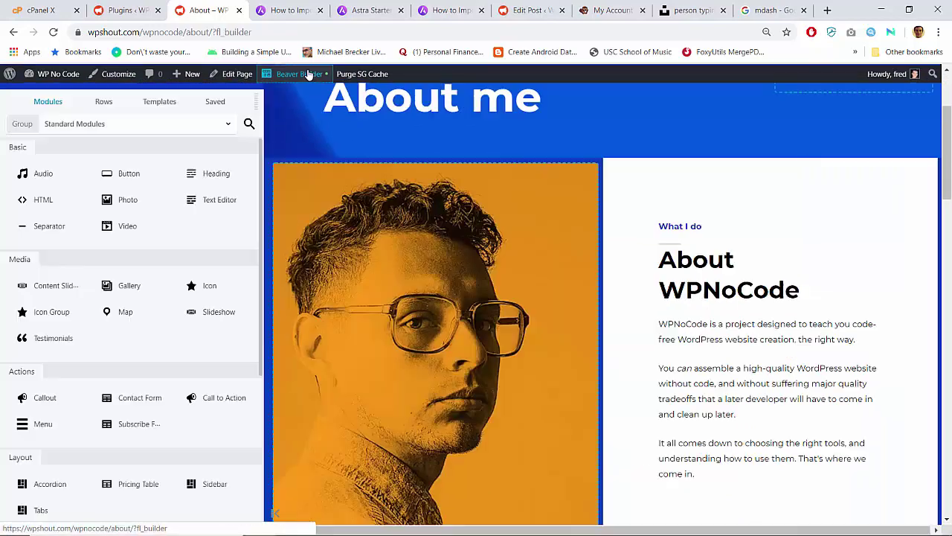
# Try duplicating the portrait photo column, then delete the copy
pyautogui.moveTo(492, 210)
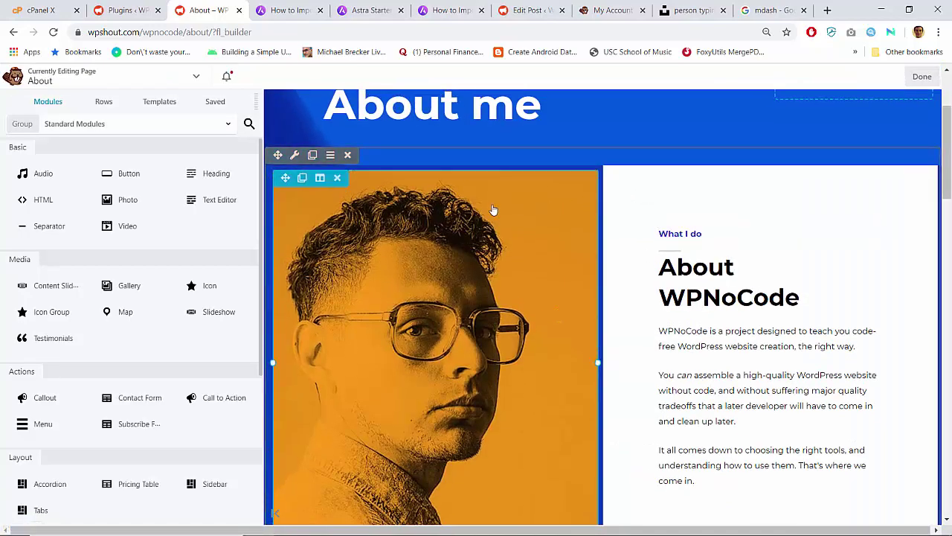
pyautogui.click(303, 179)
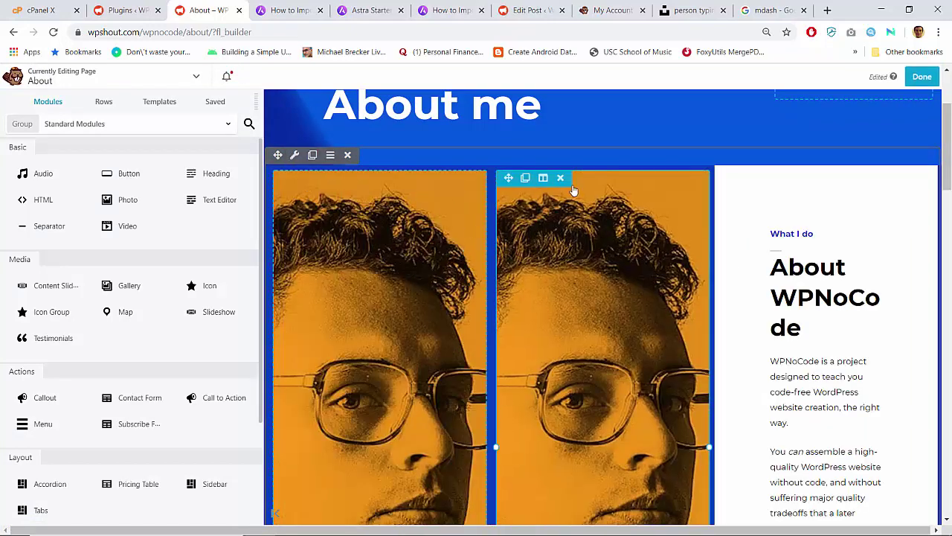
pyautogui.click(561, 179)
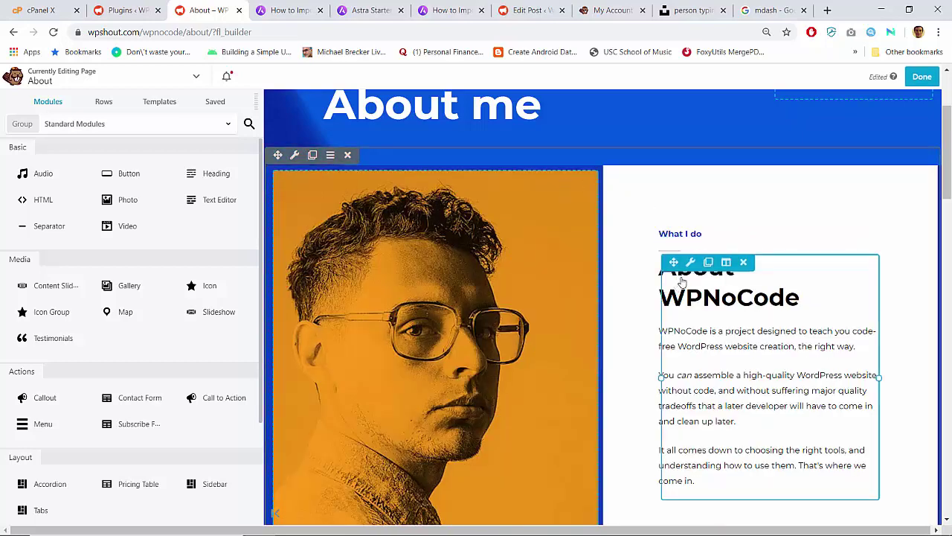
# Examine the advanced spacing, visibility, animation and HTML element settings of the "About WPNoCode" text module
pyautogui.click(689, 262)
pyautogui.click(216, 146)
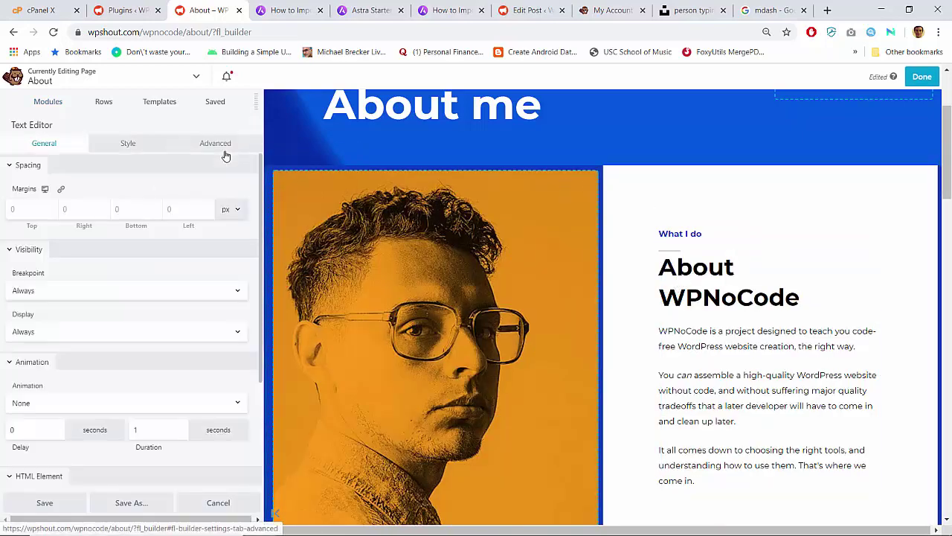
pyautogui.scroll(-2, 117, 305)
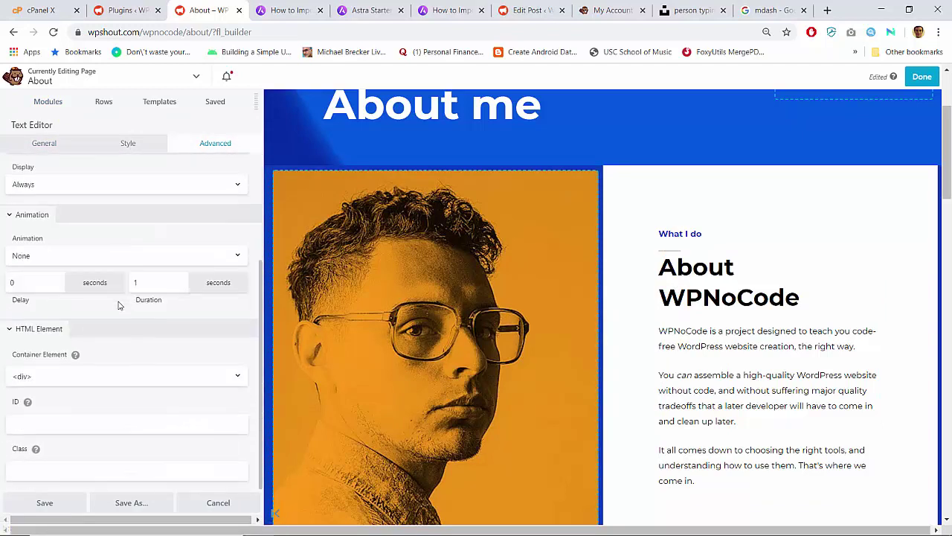
pyautogui.scroll(2, 117, 305)
pyautogui.scroll(-2, 118, 305)
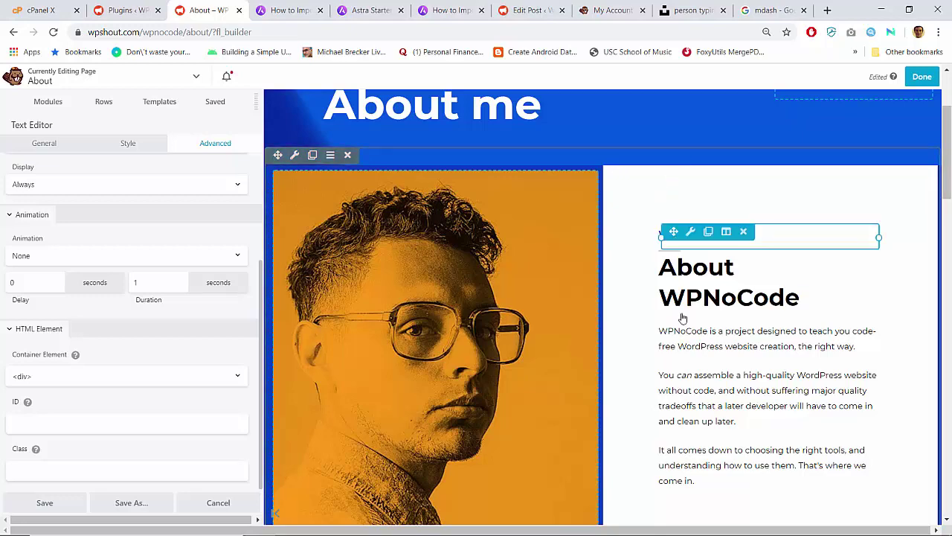
pyautogui.scroll(-3, 680, 316)
pyautogui.scroll(3, 625, 326)
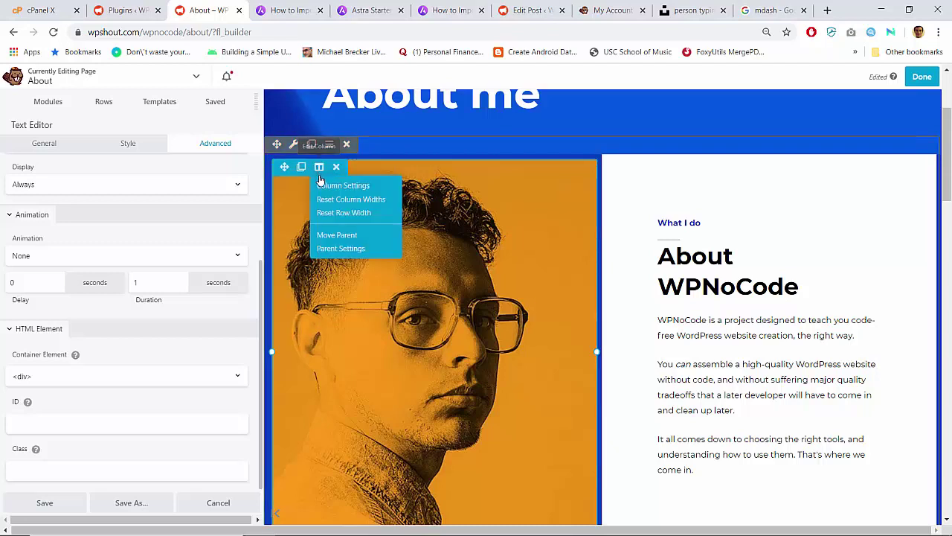
# Set the portrait photo column's padding to 0 px on all four sides and save the column settings
pyautogui.click(325, 185)
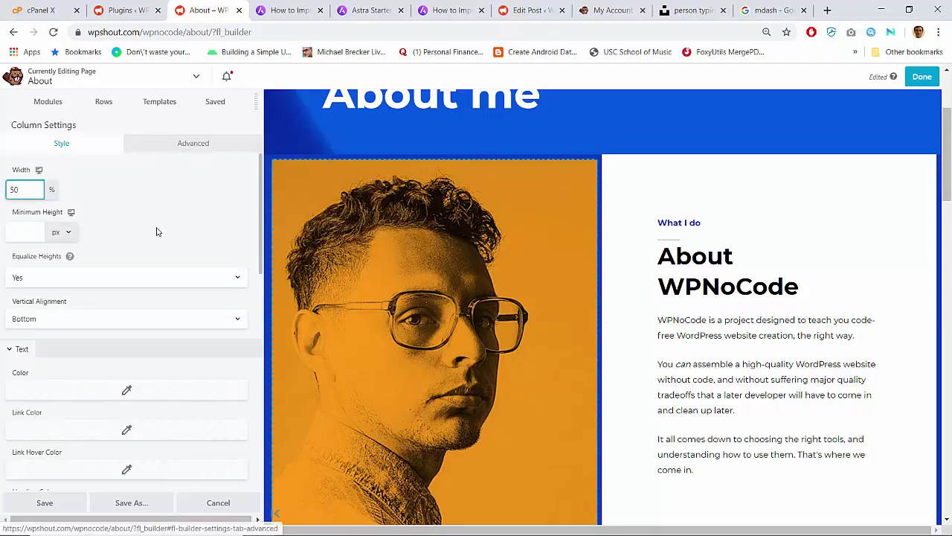
pyautogui.scroll(-10, 156, 212)
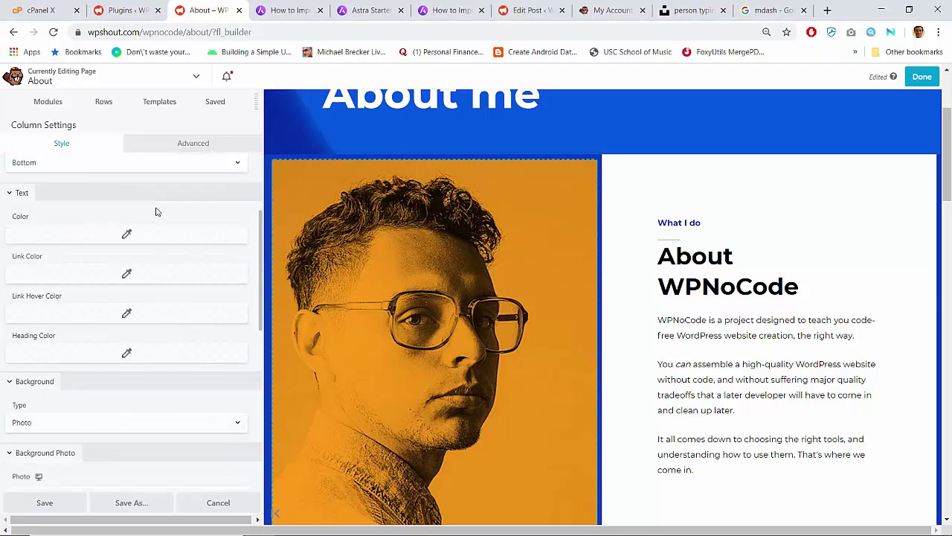
pyautogui.scroll(-2, 156, 212)
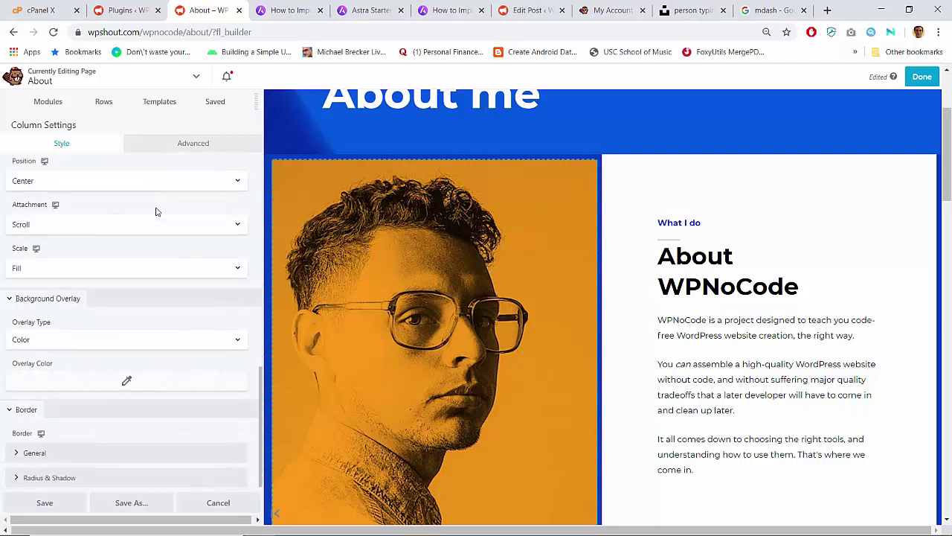
pyautogui.scroll(5, 157, 212)
pyautogui.scroll(6, 156, 212)
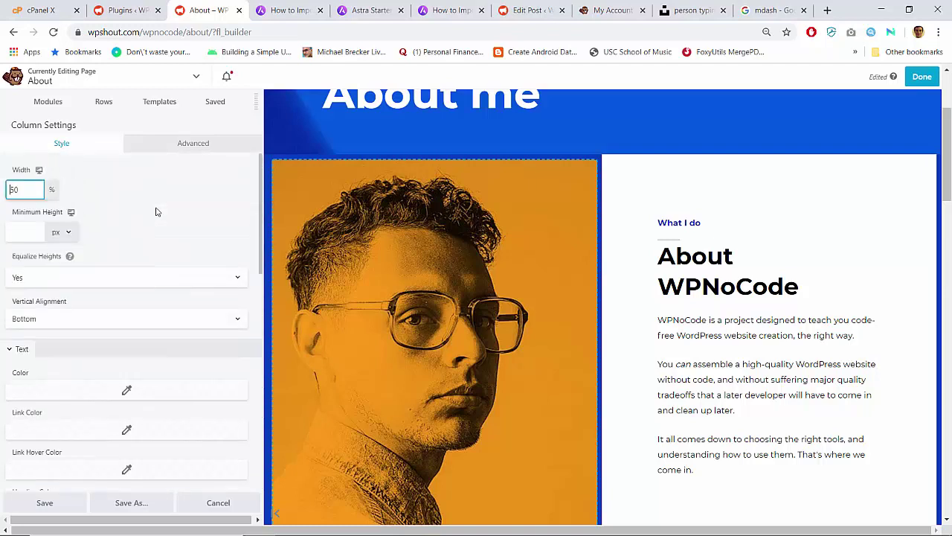
pyautogui.click(164, 149)
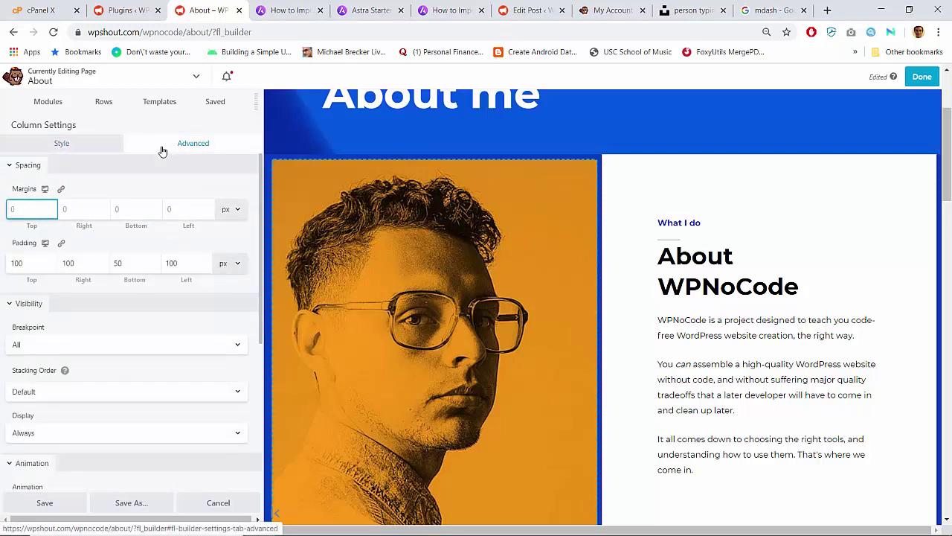
pyautogui.click(38, 261)
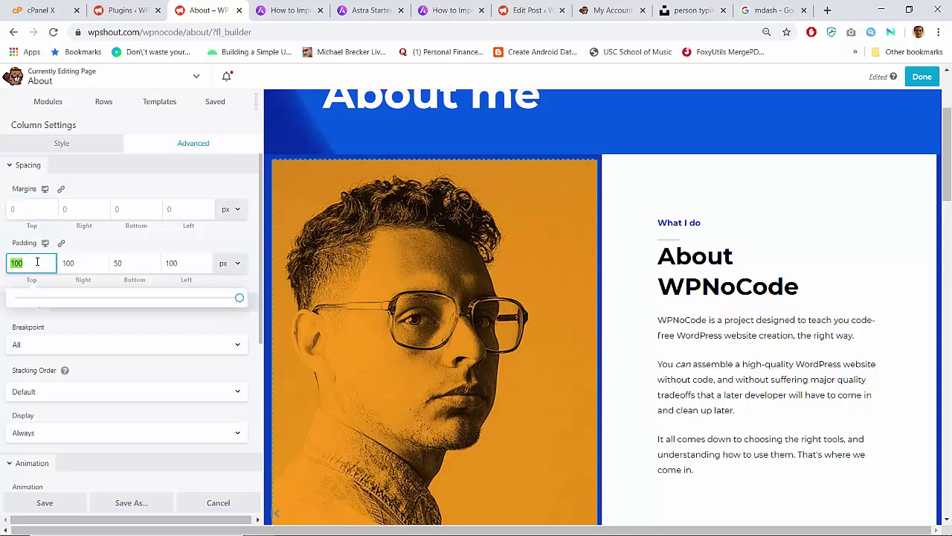
pyautogui.press('Tab')
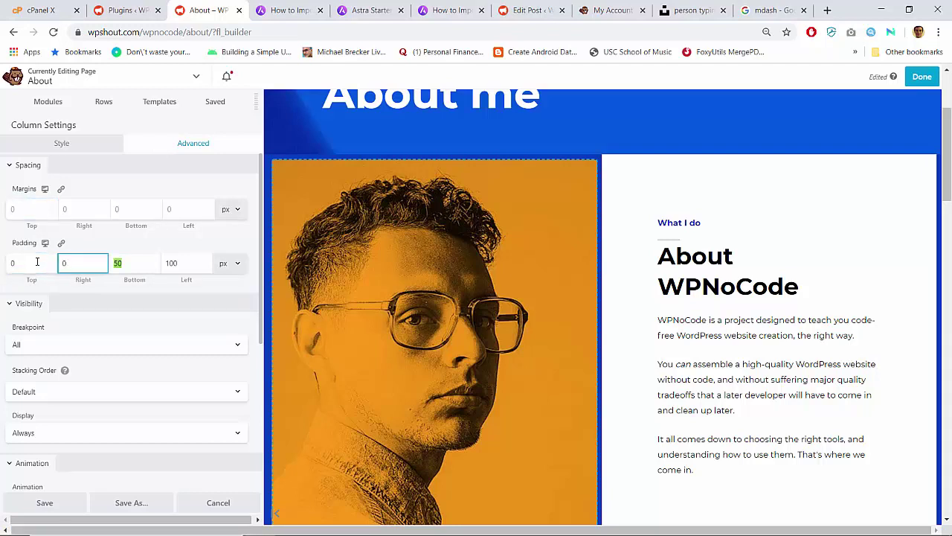
pyautogui.write('0')
pyautogui.press('Tab')
pyautogui.write('0')
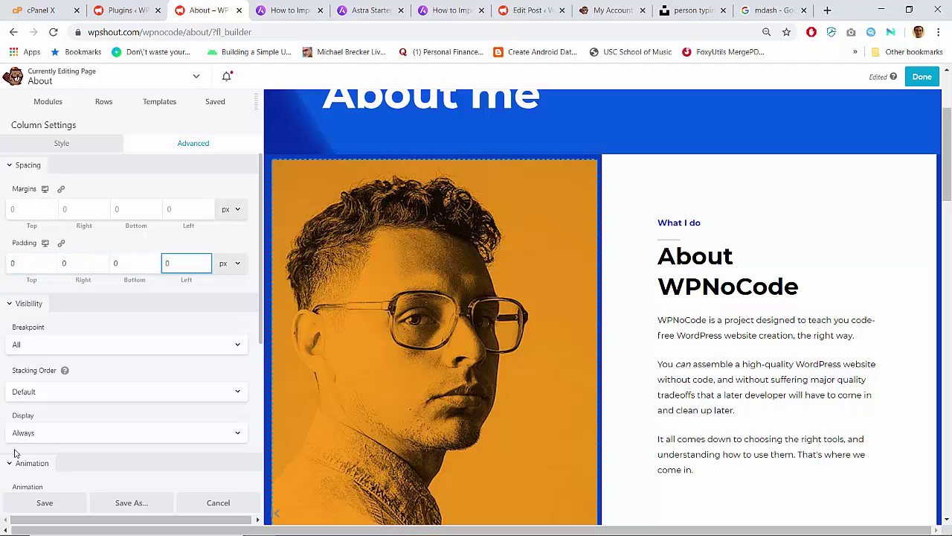
pyautogui.click(43, 502)
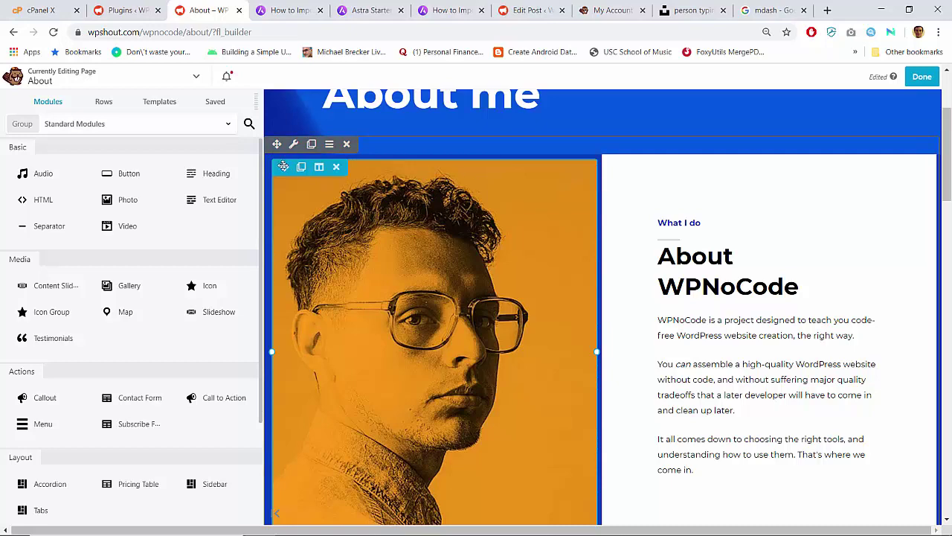
# Try placing the portrait column right of the text column and beneath it, then return it to the text's left side
pyautogui.moveTo(283, 165); pyautogui.dragTo(923, 209)
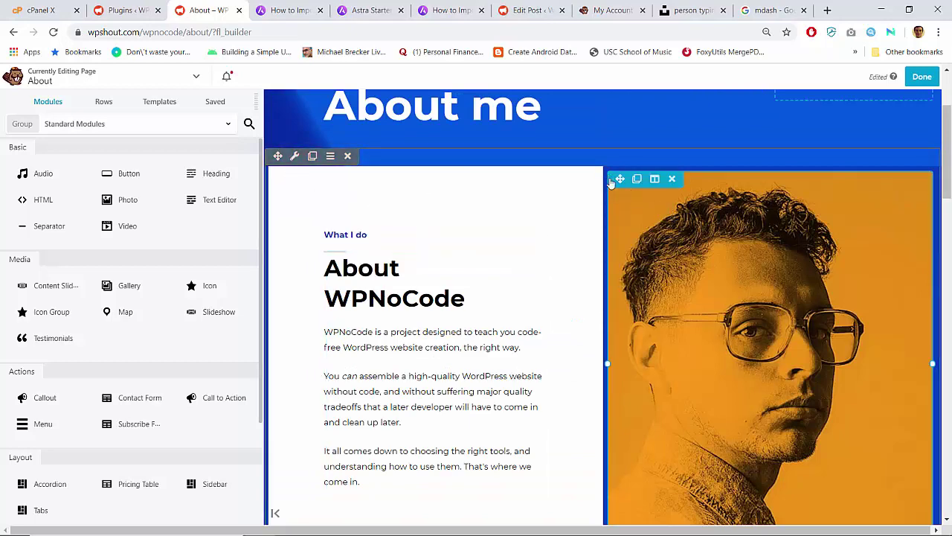
pyautogui.moveTo(619, 179); pyautogui.dragTo(548, 495)
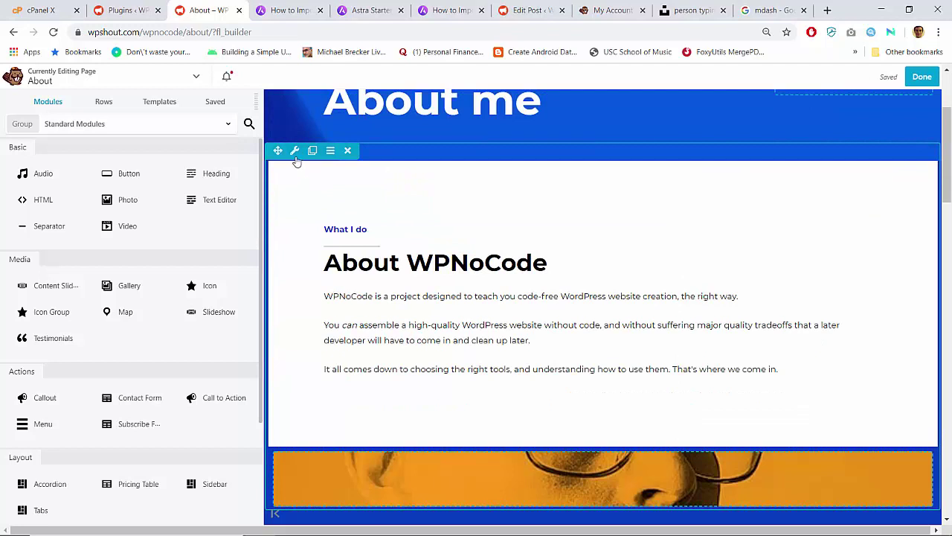
pyautogui.click(295, 152)
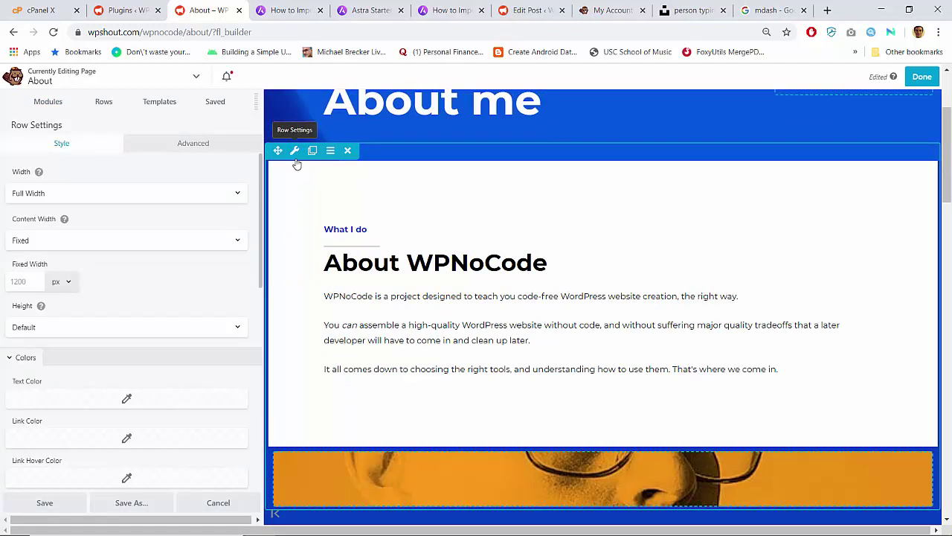
pyautogui.moveTo(285, 458); pyautogui.dragTo(275, 194)
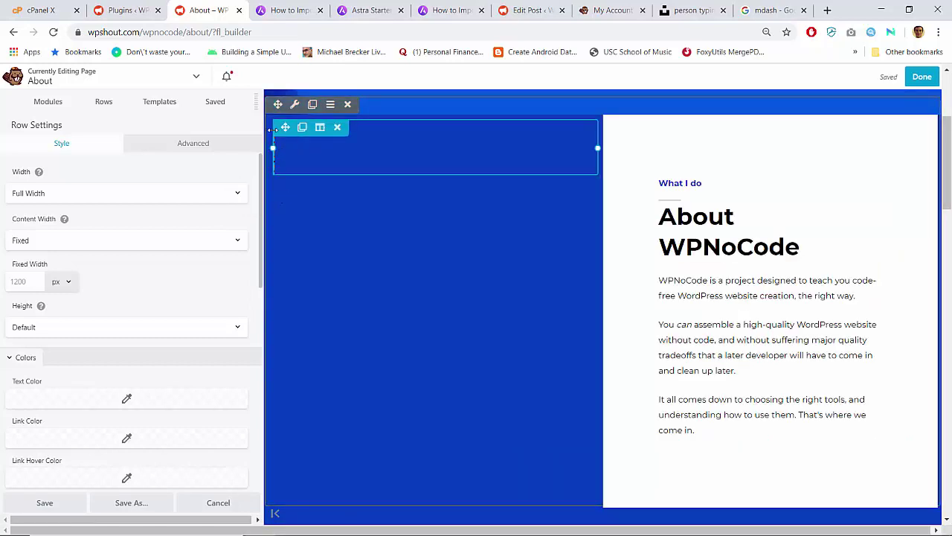
pyautogui.moveTo(287, 127); pyautogui.dragTo(291, 256)
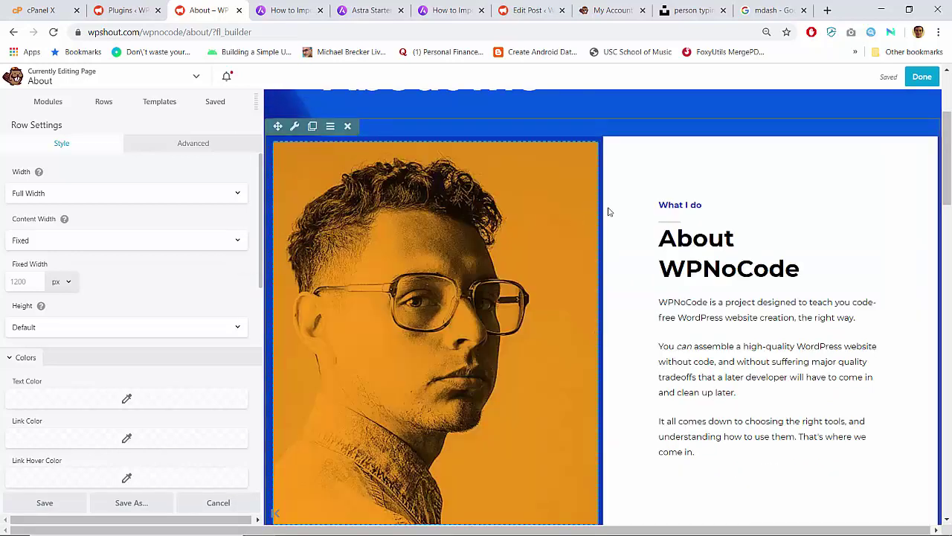
# Review the photo-and-text section's layout and inspect the portrait column's style settings
pyautogui.scroll(1, 608, 211)
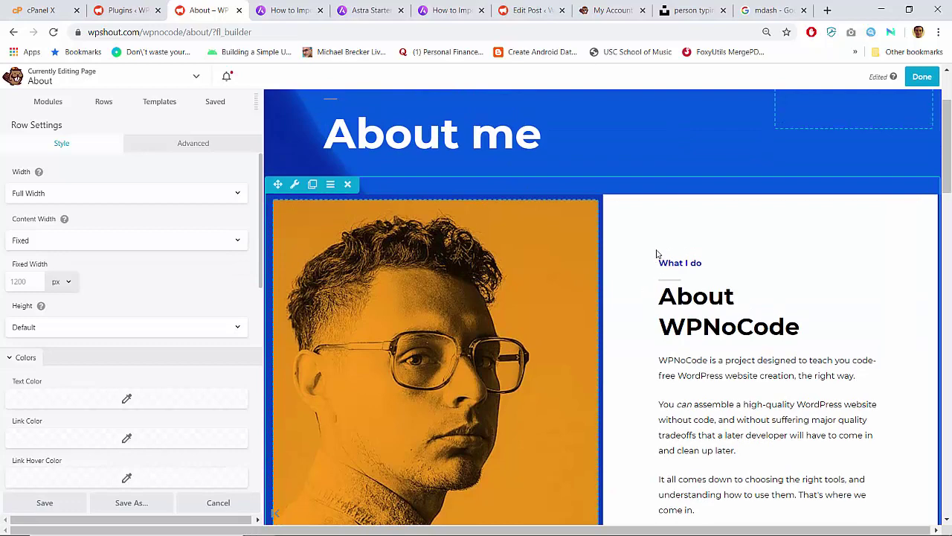
pyautogui.scroll(-3, 685, 380)
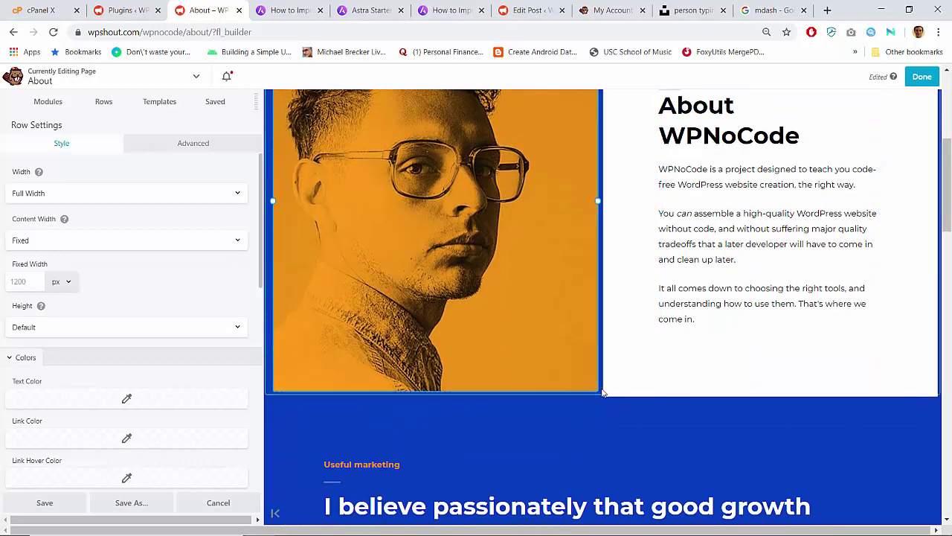
pyautogui.scroll(3, 478, 277)
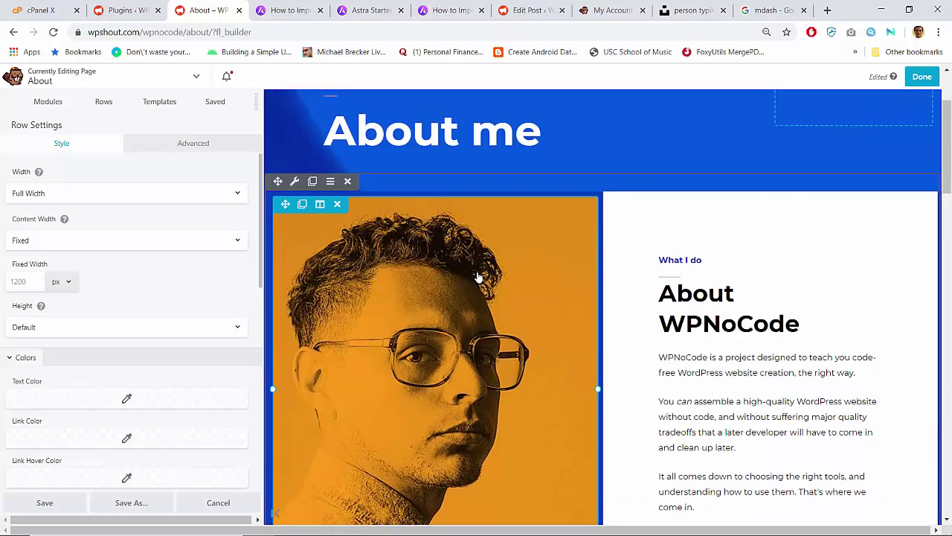
pyautogui.moveTo(319, 231)
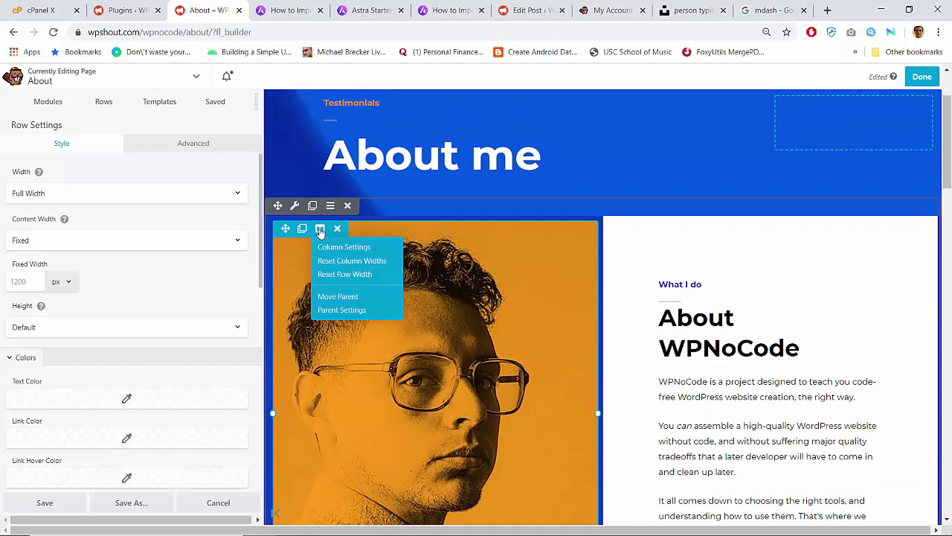
pyautogui.click(351, 253)
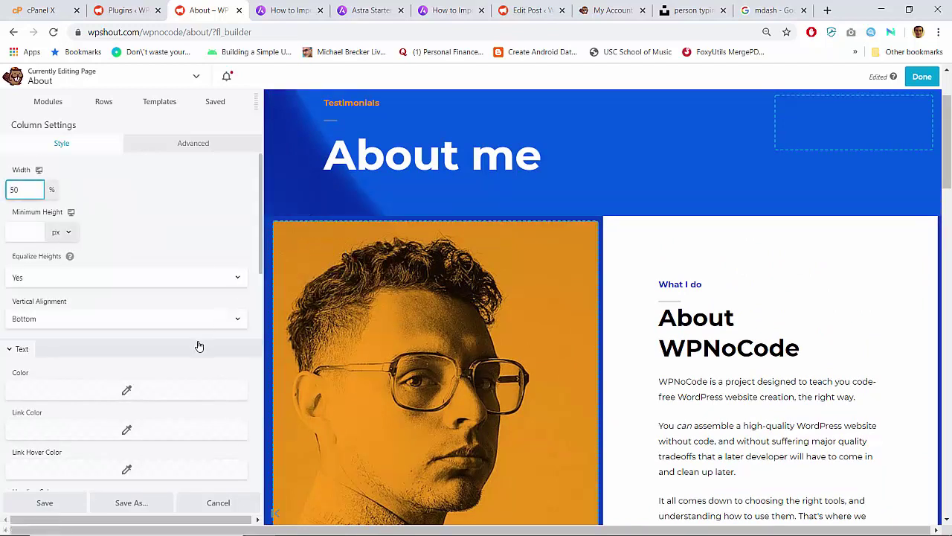
pyautogui.scroll(-3, 355, 350)
pyautogui.scroll(2, 405, 337)
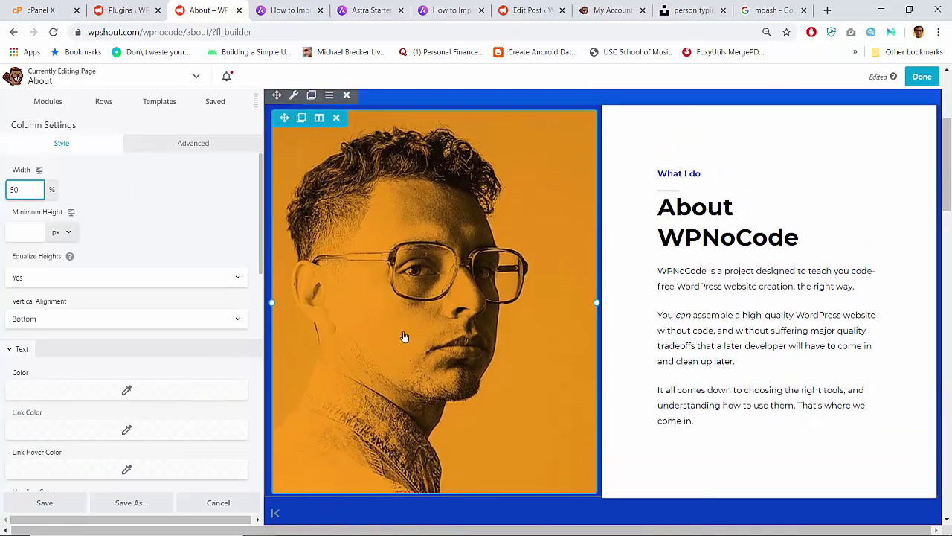
# Publish the page, review the photo-and-text section on the live site, and reopen the page in Beaver Builder
pyautogui.click(921, 77)
pyautogui.click(882, 79)
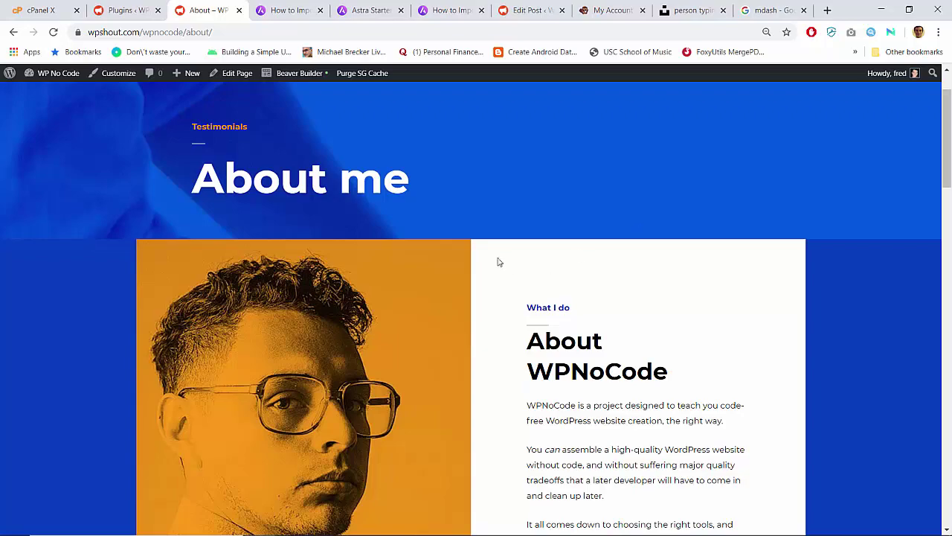
pyautogui.scroll(1, 495, 257)
pyautogui.scroll(-8, 495, 258)
pyautogui.scroll(7, 496, 257)
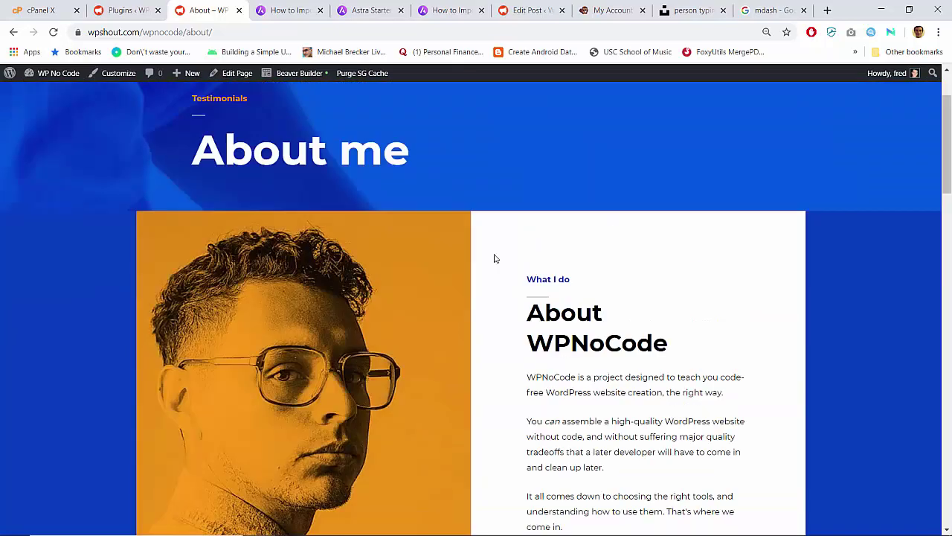
pyautogui.scroll(-1, 495, 257)
pyautogui.scroll(1, 493, 257)
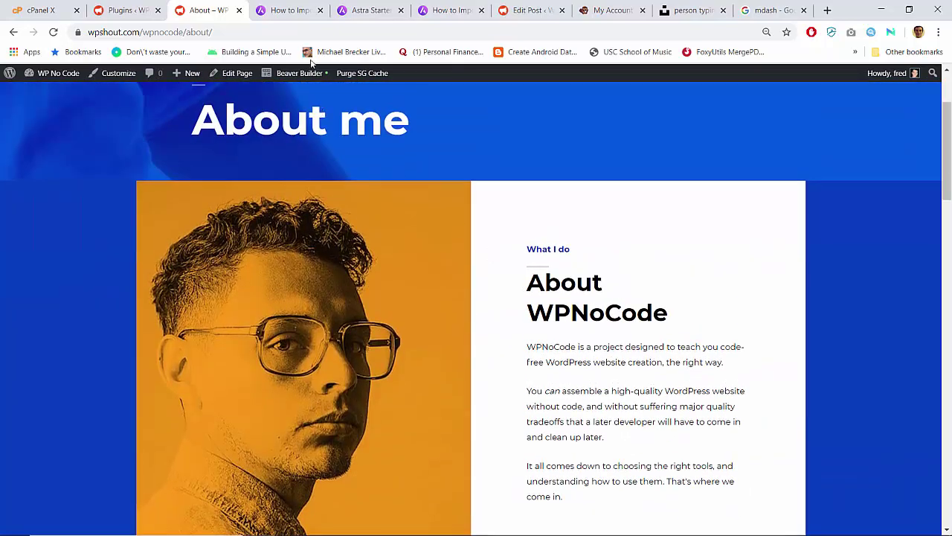
pyautogui.click(305, 77)
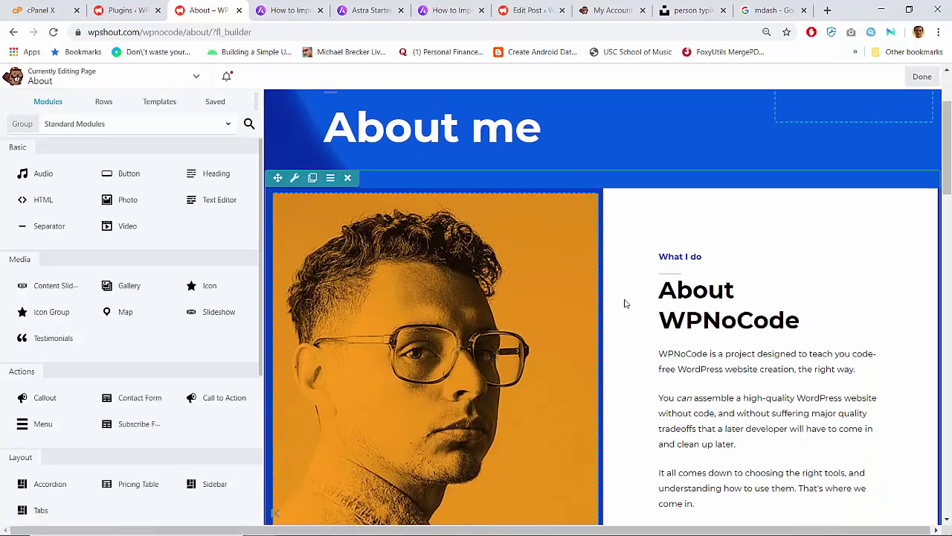
# Move the "About WPNoCode" text module and the "What I do" heading into the portrait column, with the heading above the text
pyautogui.scroll(-1, 682, 323)
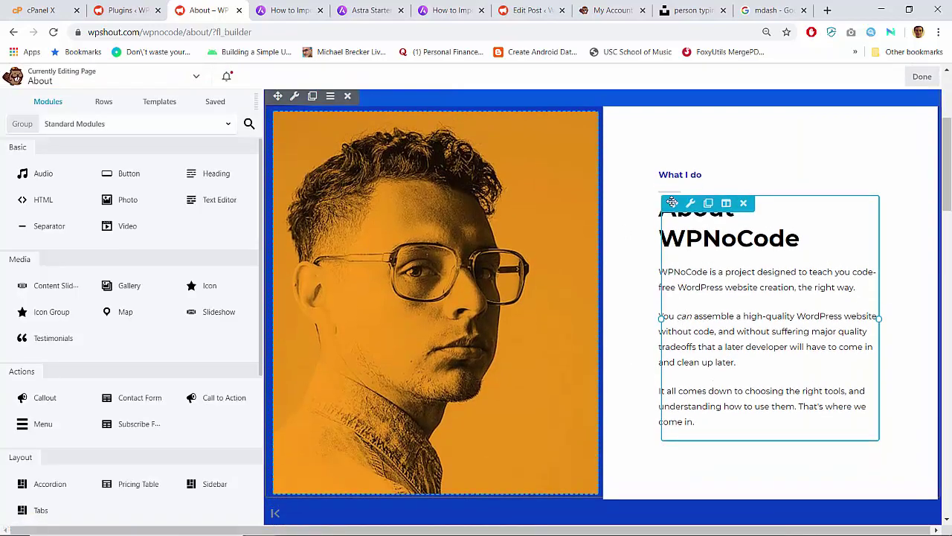
pyautogui.moveTo(671, 202); pyautogui.dragTo(506, 438)
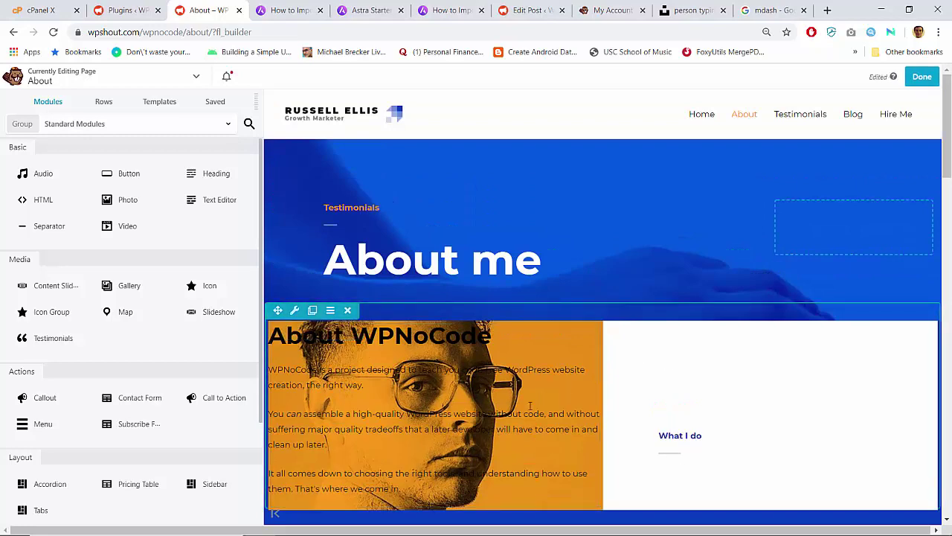
pyautogui.scroll(-2, 529, 405)
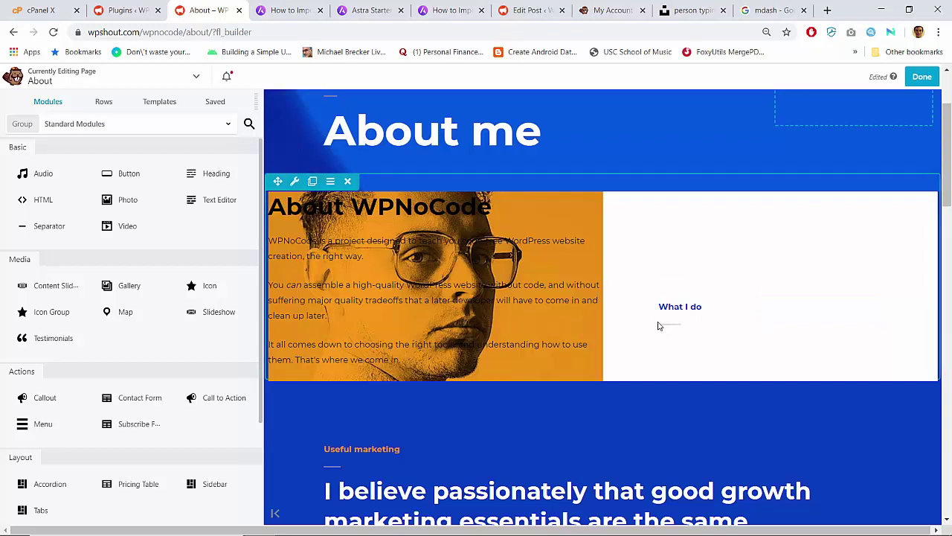
pyautogui.moveTo(672, 305); pyautogui.dragTo(407, 195)
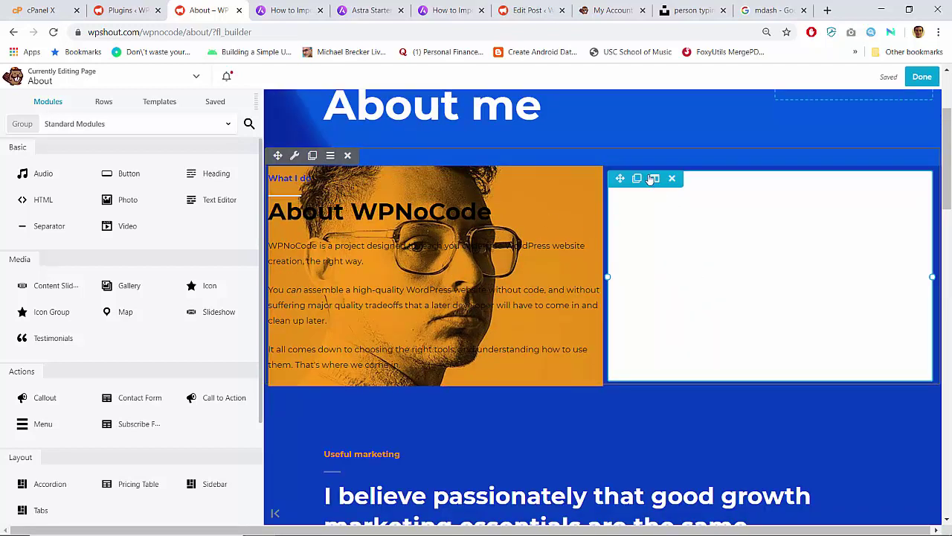
# Set the empty white column's padding to 60 px on all four sides
pyautogui.moveTo(653, 179)
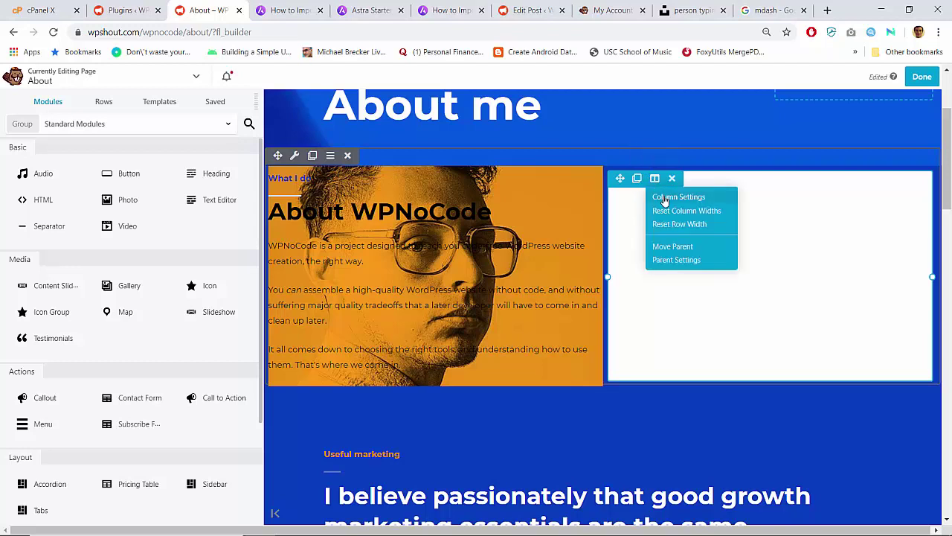
pyautogui.click(662, 196)
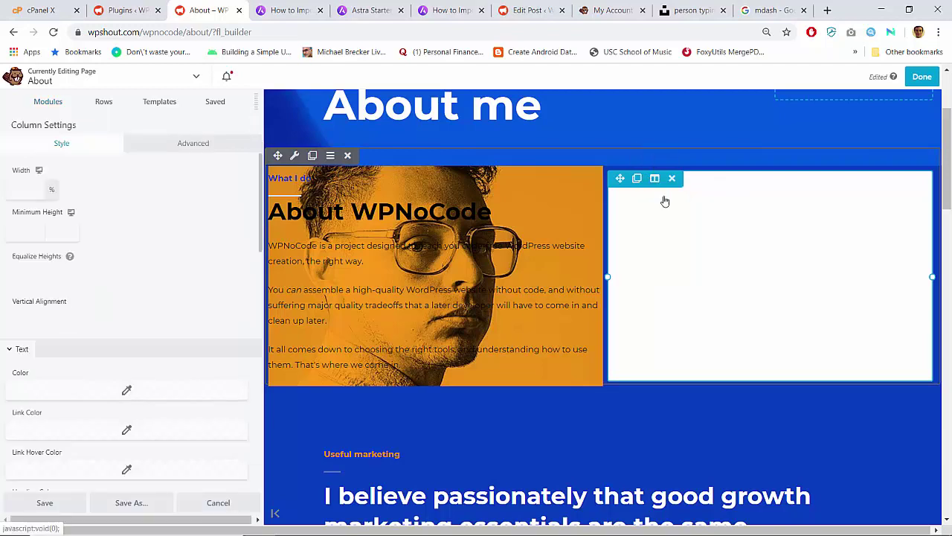
pyautogui.click(193, 143)
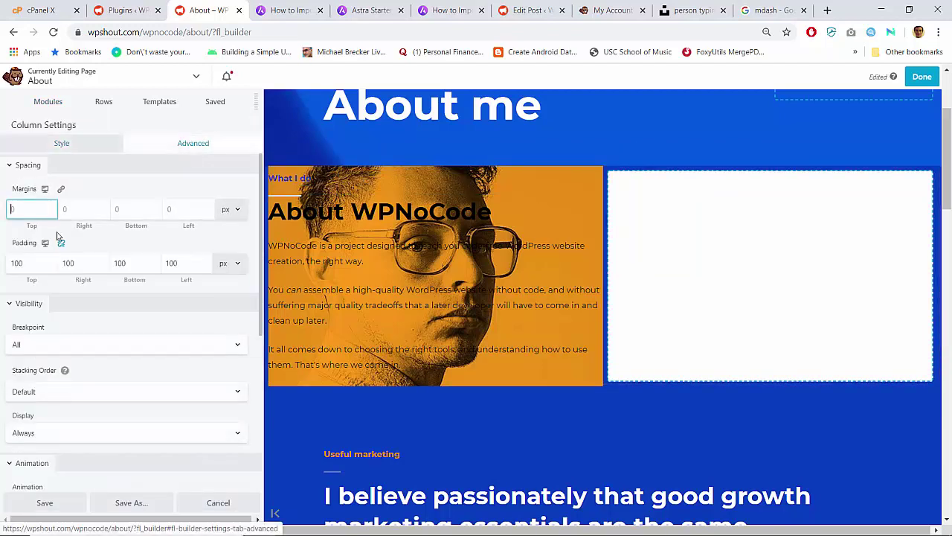
pyautogui.doubleClick(25, 261)
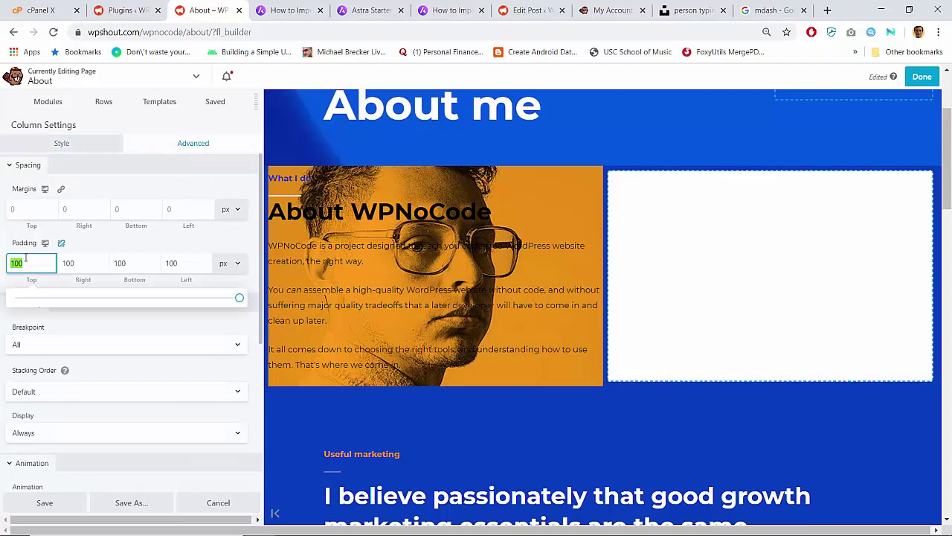
pyautogui.write('4')
pyautogui.write('60')
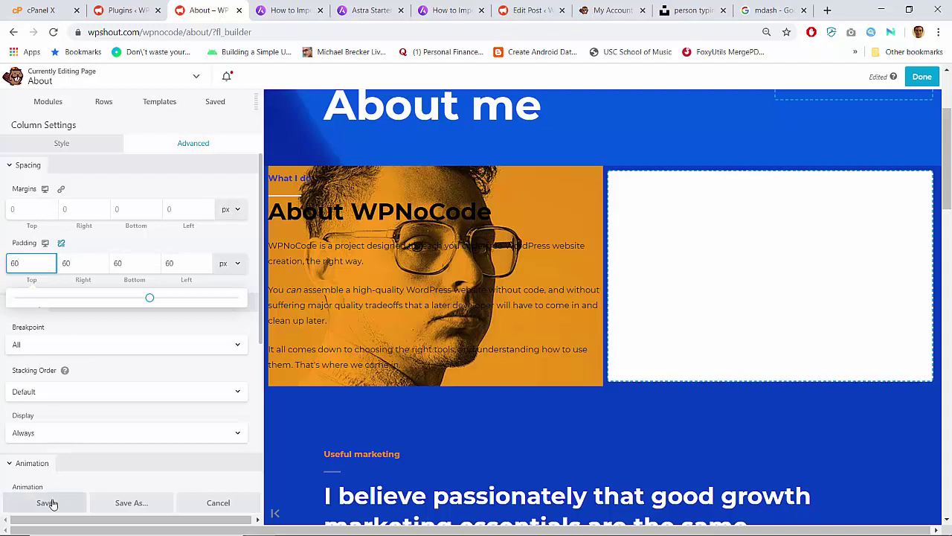
# Move the "What I do" heading and the "About WPNoCode" text beneath it into the white column, and publish the page
pyautogui.moveTo(298, 180); pyautogui.dragTo(659, 195)
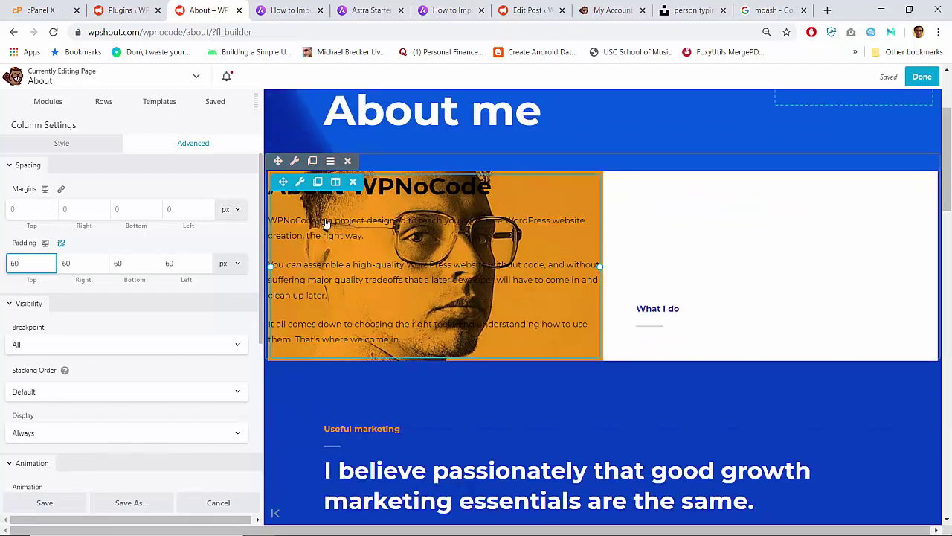
pyautogui.moveTo(283, 182); pyautogui.dragTo(668, 276)
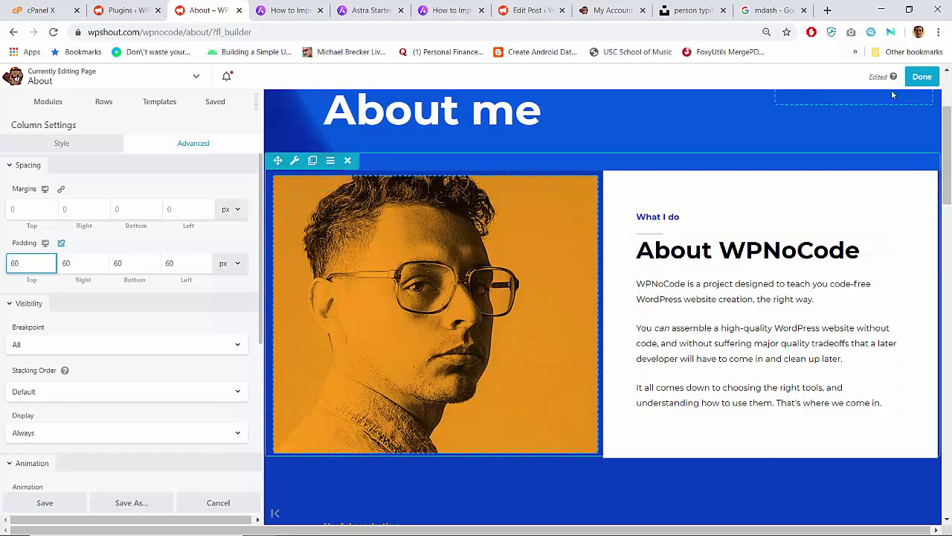
pyautogui.click(920, 77)
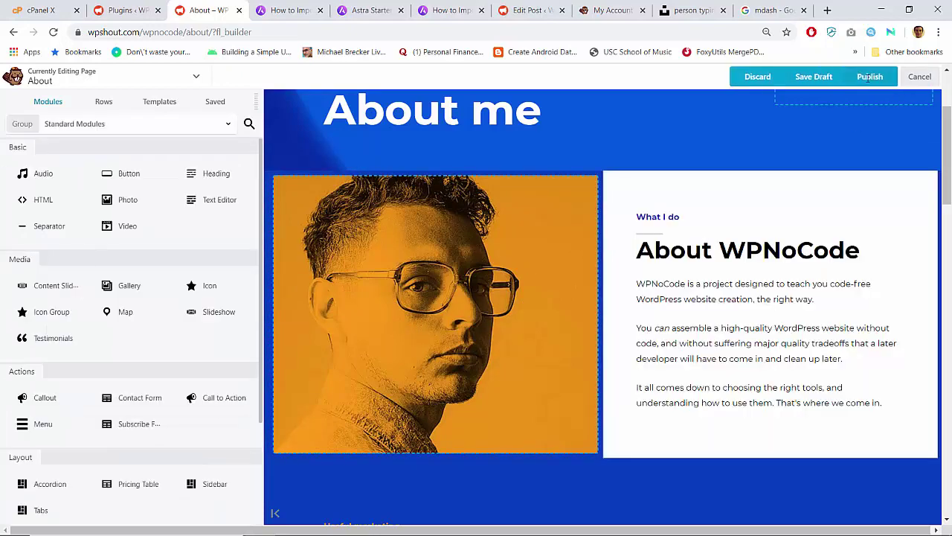
pyautogui.click(868, 76)
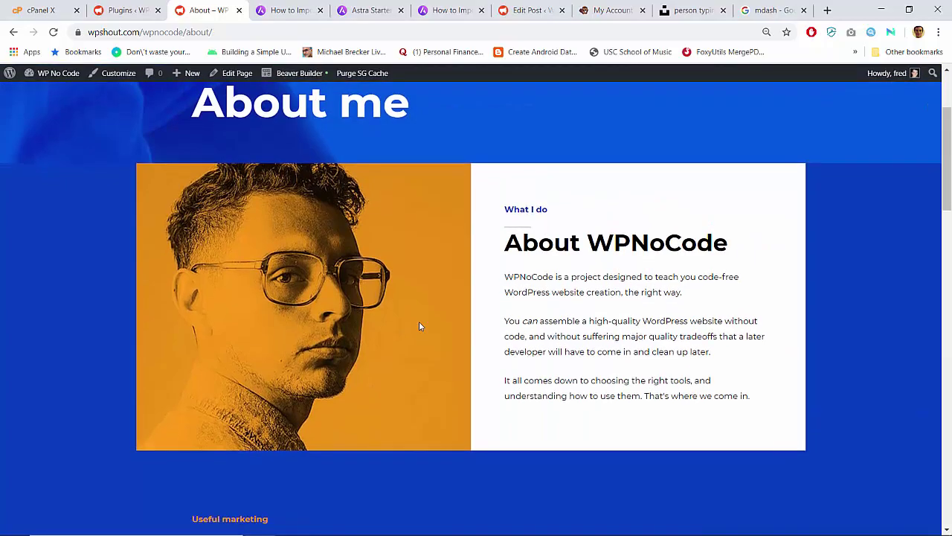
# Review the published About page on the live site, from the photo-and-text section down to the FAQ
pyautogui.scroll(2, 418, 325)
pyautogui.scroll(-10, 419, 325)
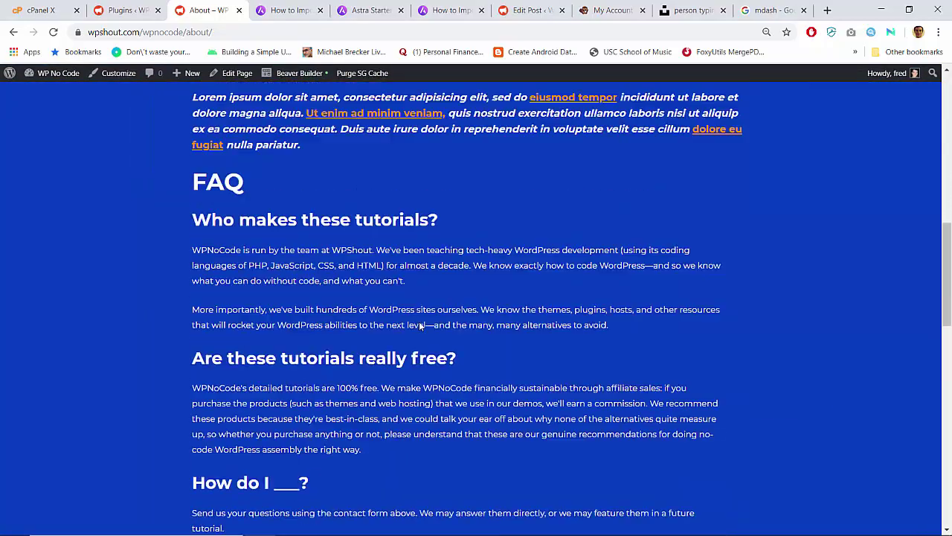
pyautogui.scroll(10, 421, 325)
pyautogui.scroll(-3, 418, 326)
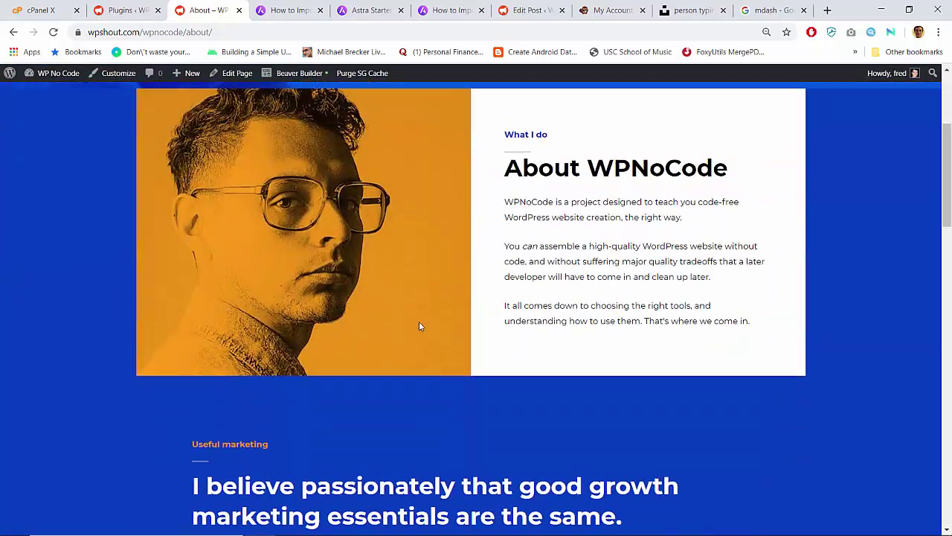
pyautogui.scroll(1, 419, 326)
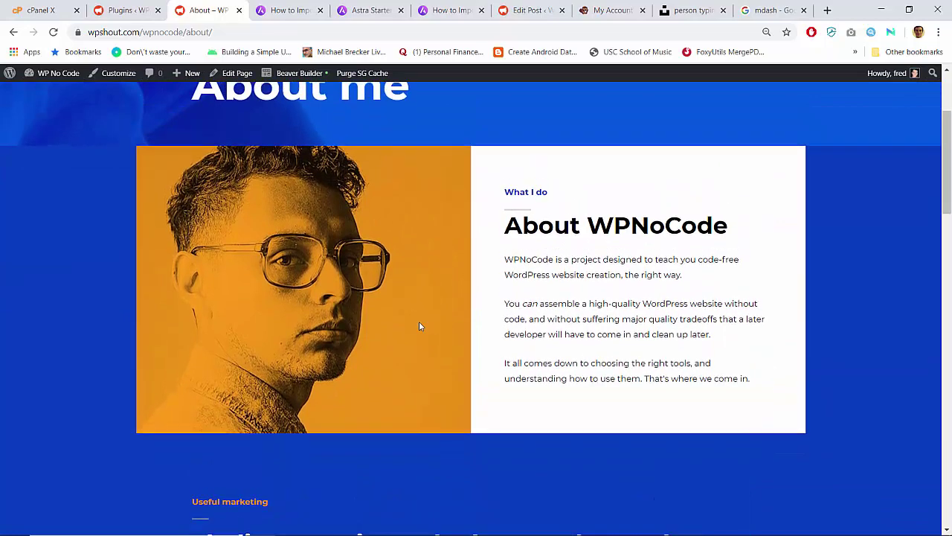
pyautogui.scroll(3, 419, 325)
pyautogui.scroll(-5, 418, 325)
pyautogui.scroll(4, 419, 325)
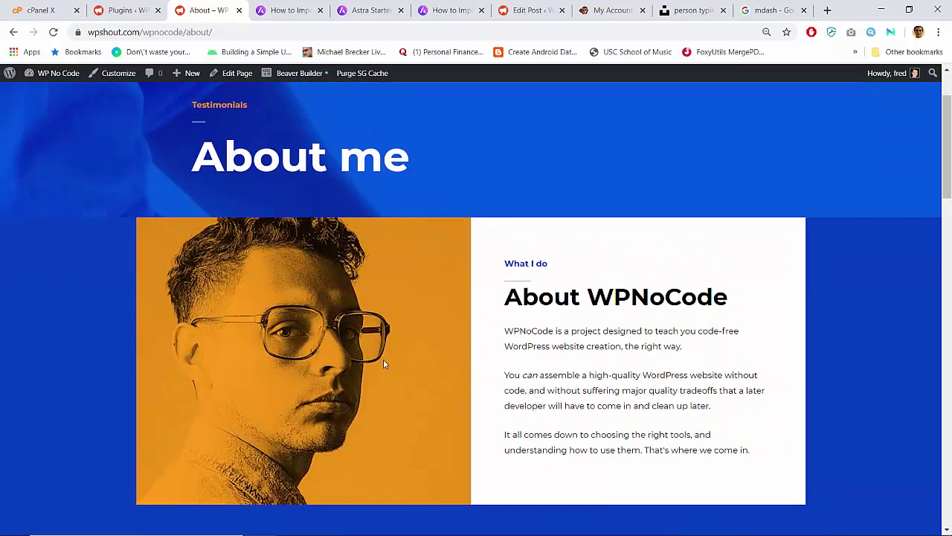
# Open the About page in the theme Customizer and review its full layout in the mobile preview
pyautogui.click(101, 78)
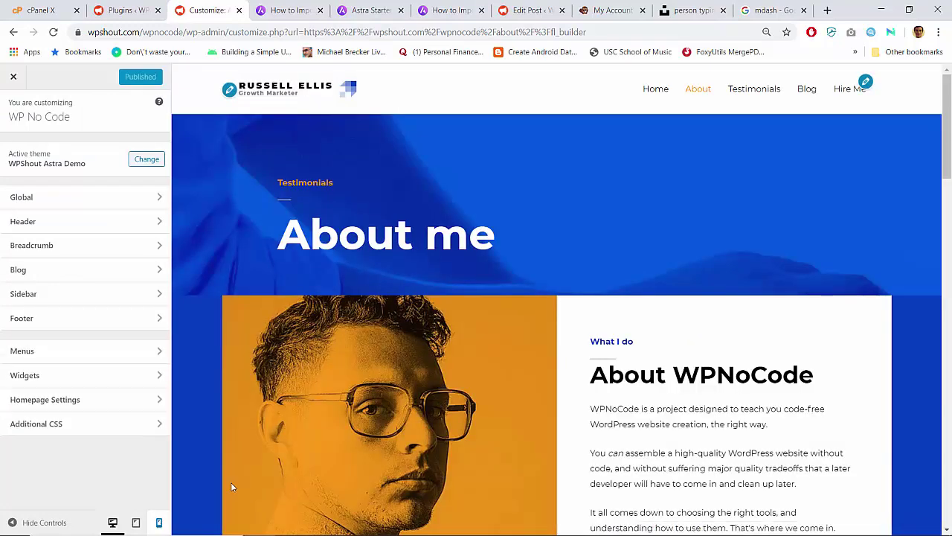
pyautogui.scroll(-1, 461, 431)
pyautogui.click(158, 523)
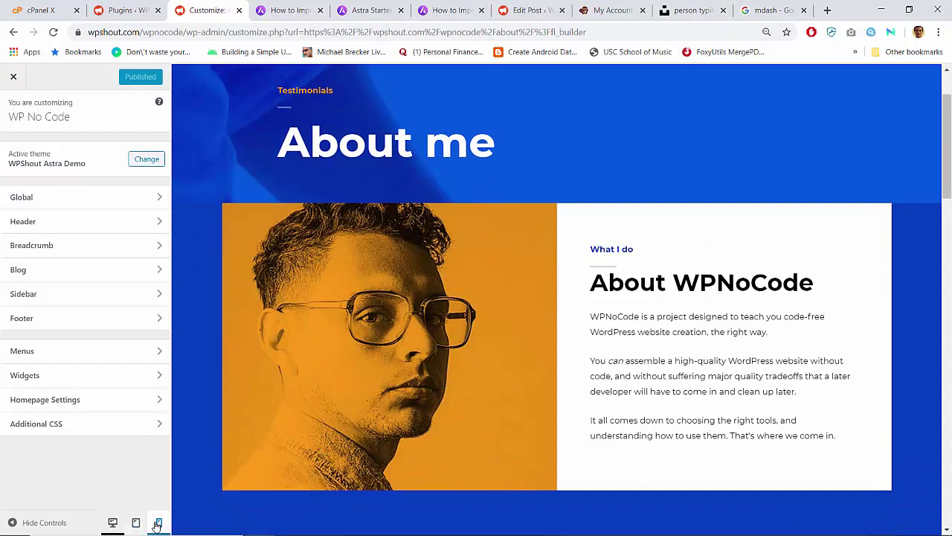
pyautogui.scroll(-4, 513, 306)
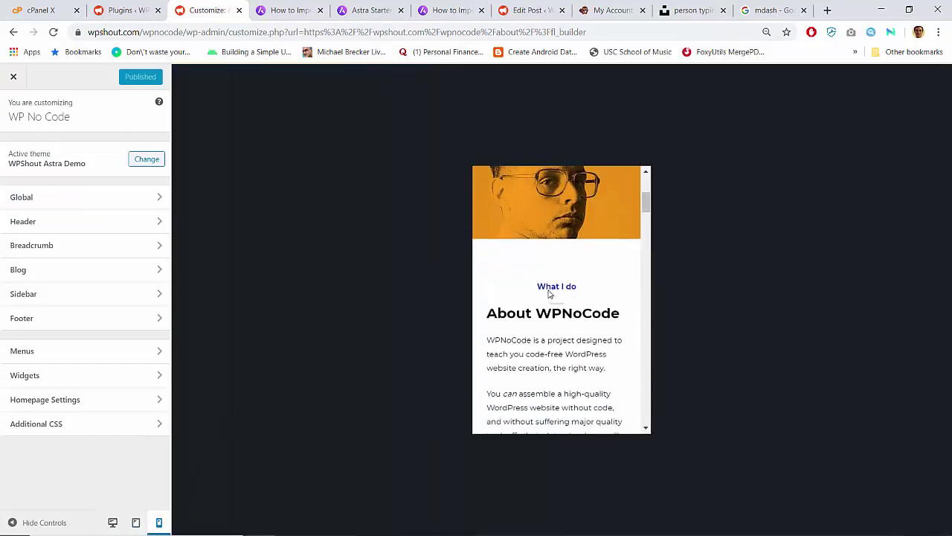
pyautogui.scroll(-10, 549, 293)
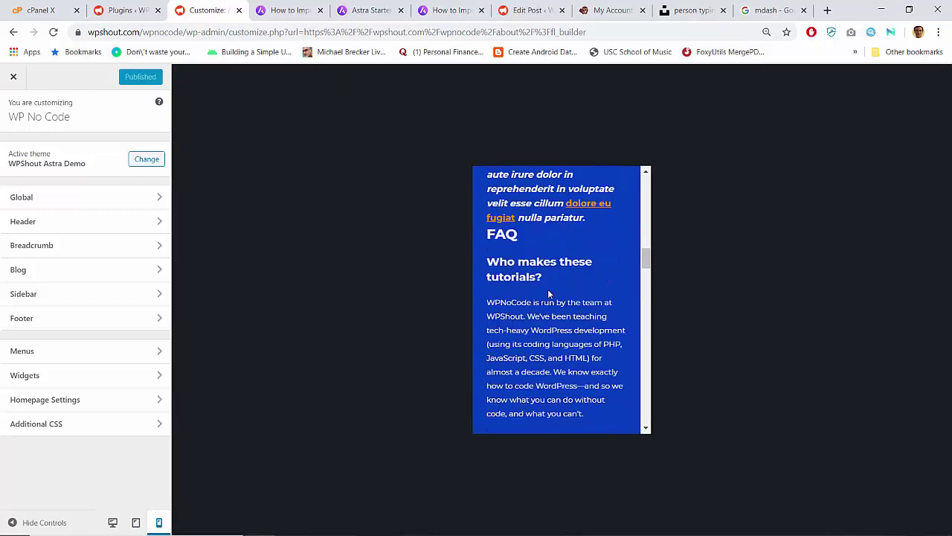
pyautogui.scroll(8, 549, 293)
pyautogui.scroll(5, 549, 294)
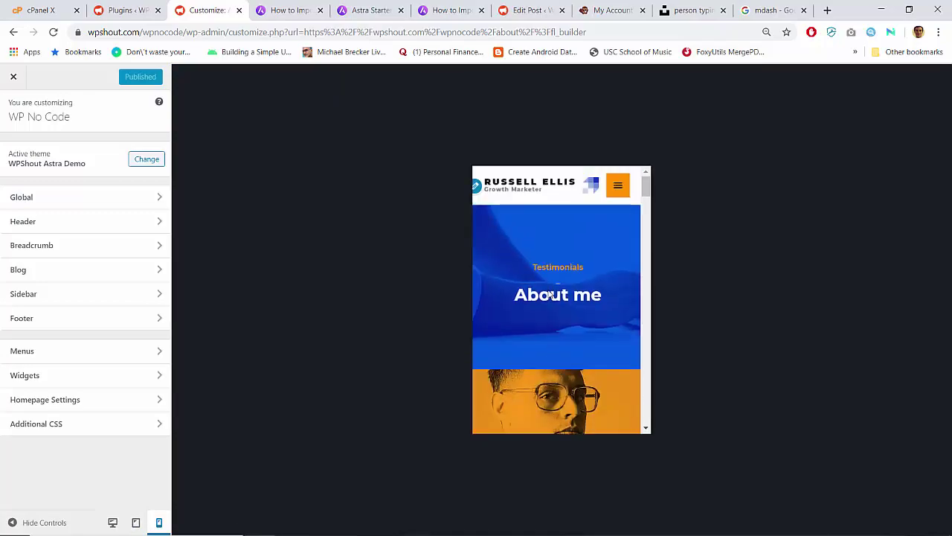
pyautogui.scroll(-15, 549, 293)
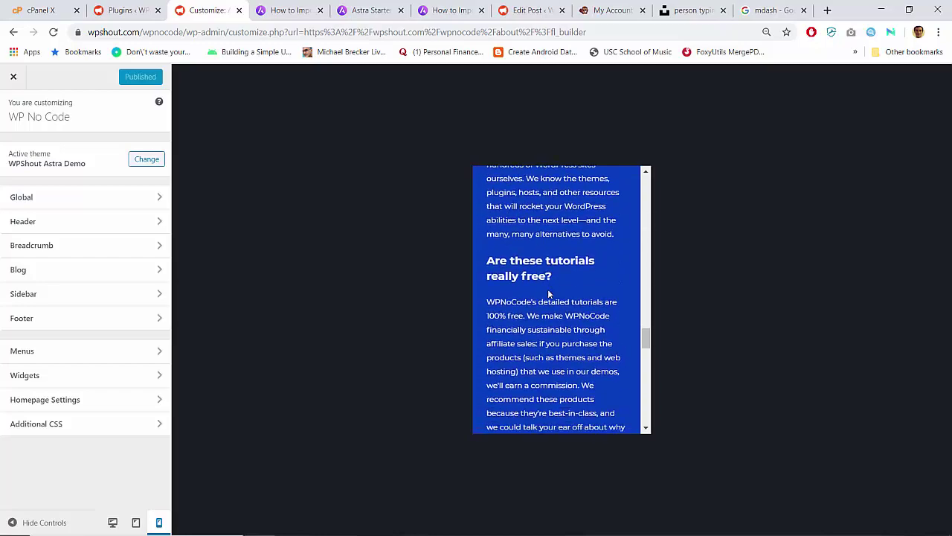
pyautogui.scroll(15, 549, 293)
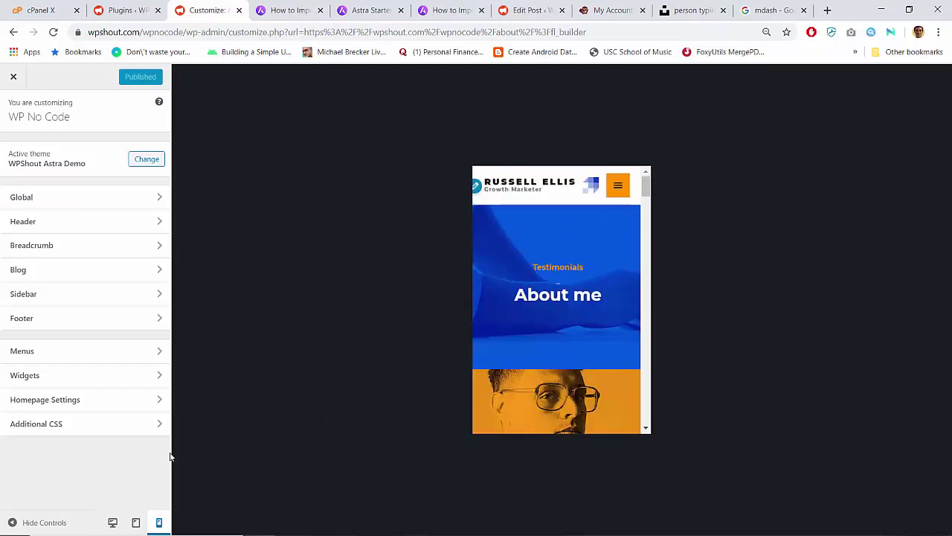
# Switch the preview back to desktop, check the photo-and-text section, and close the Customizer
pyautogui.click(112, 523)
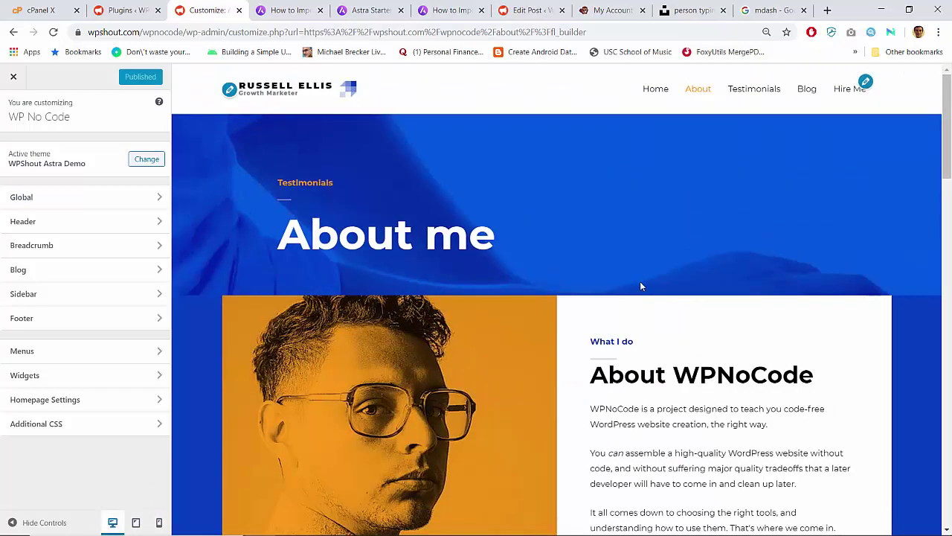
pyautogui.scroll(-1, 640, 281)
pyautogui.scroll(-2, 640, 283)
pyautogui.scroll(1, 590, 296)
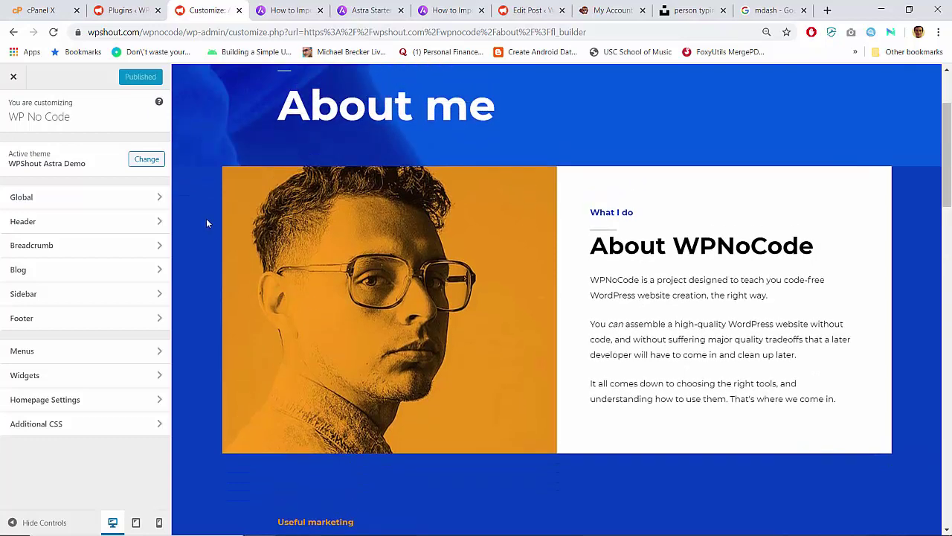
pyautogui.click(13, 77)
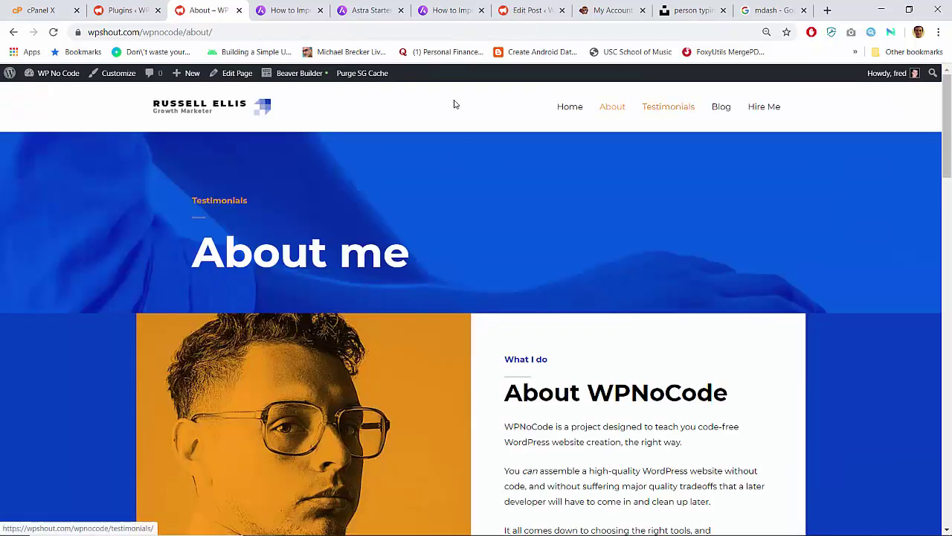
# Reopen the page in Beaver Builder and bring up the portrait column's background photo settings
pyautogui.click(299, 73)
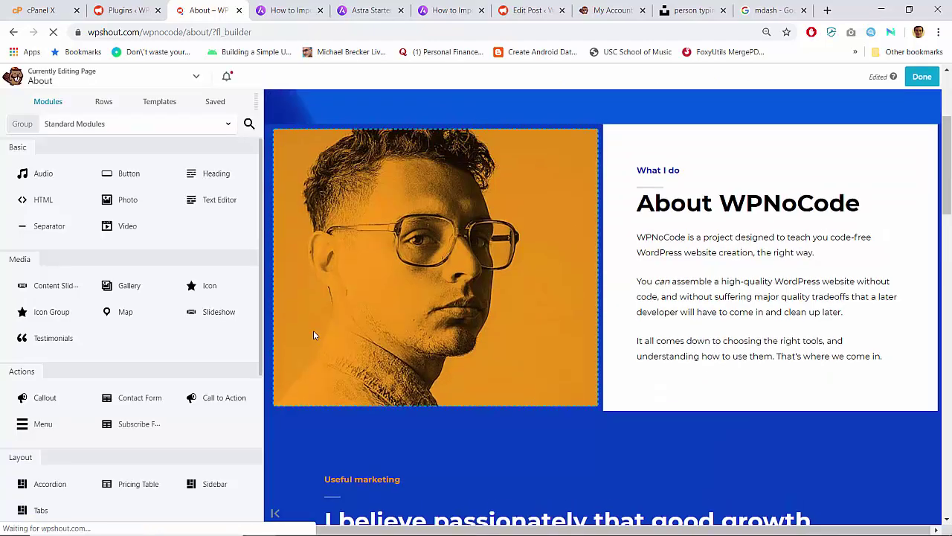
pyautogui.click(351, 253)
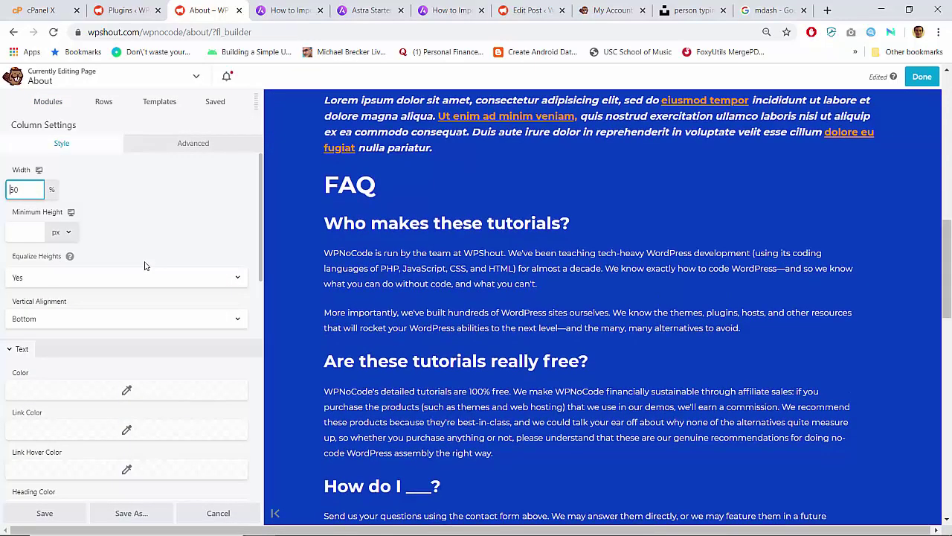
pyautogui.scroll(-2, 404, 393)
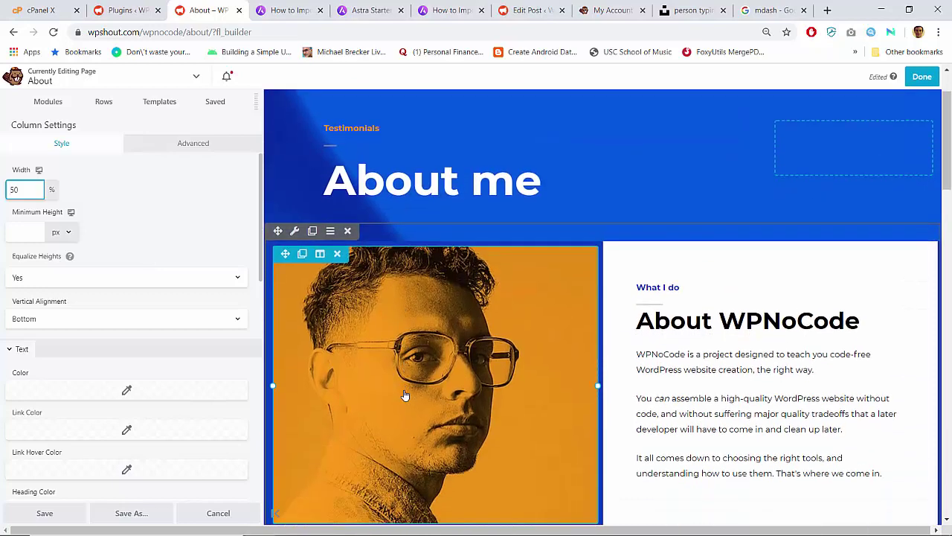
pyautogui.scroll(-4, 248, 241)
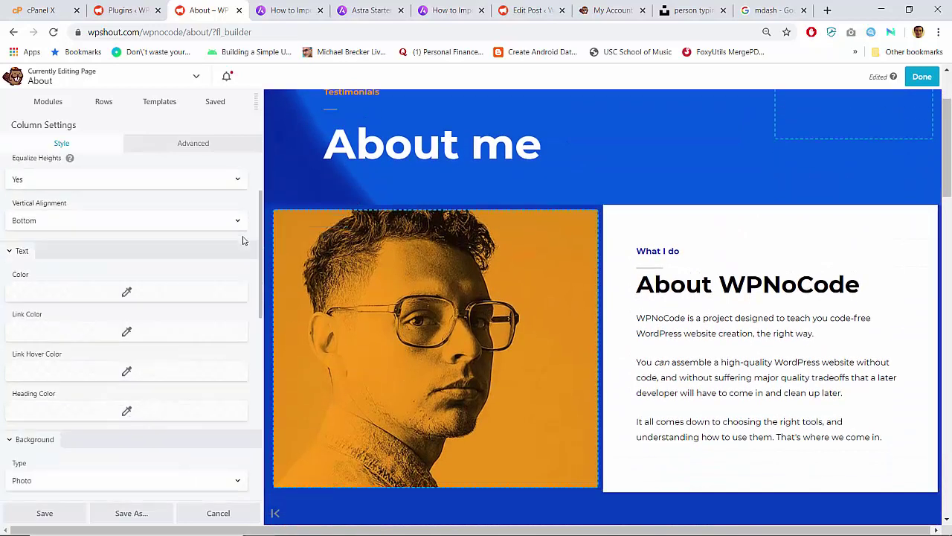
pyautogui.scroll(-1, 149, 297)
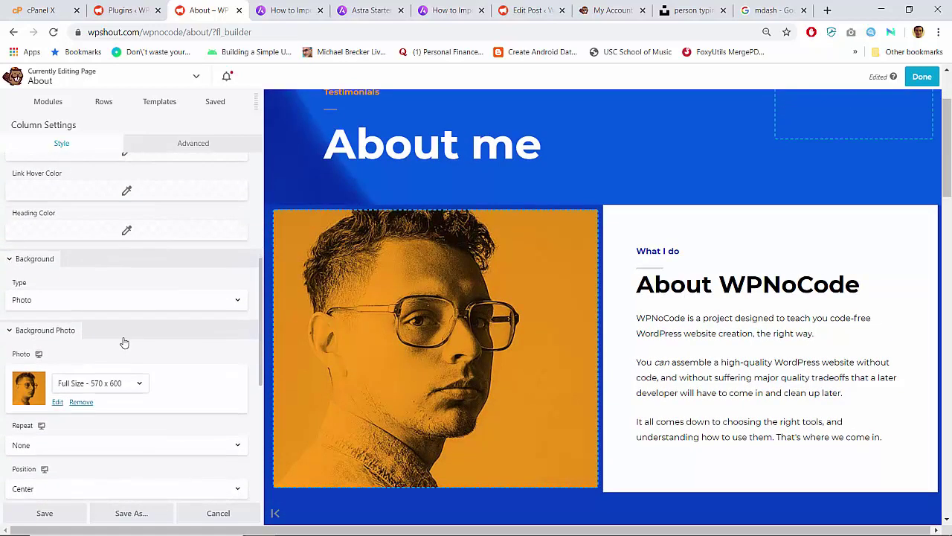
# Replace the portrait background with the media library photo of hands typing on a laptop, using the Large - 1024 x 683 size
pyautogui.click(56, 403)
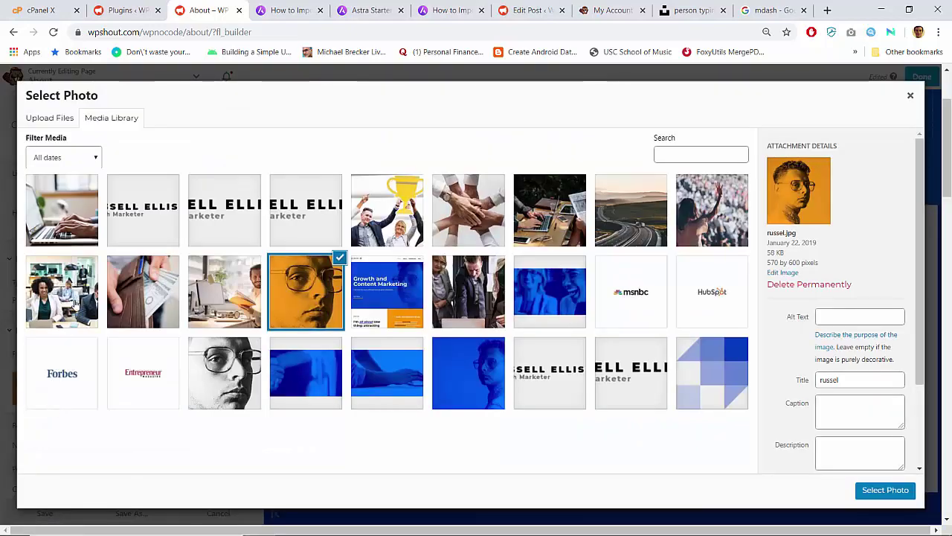
pyautogui.click(59, 220)
pyautogui.click(884, 490)
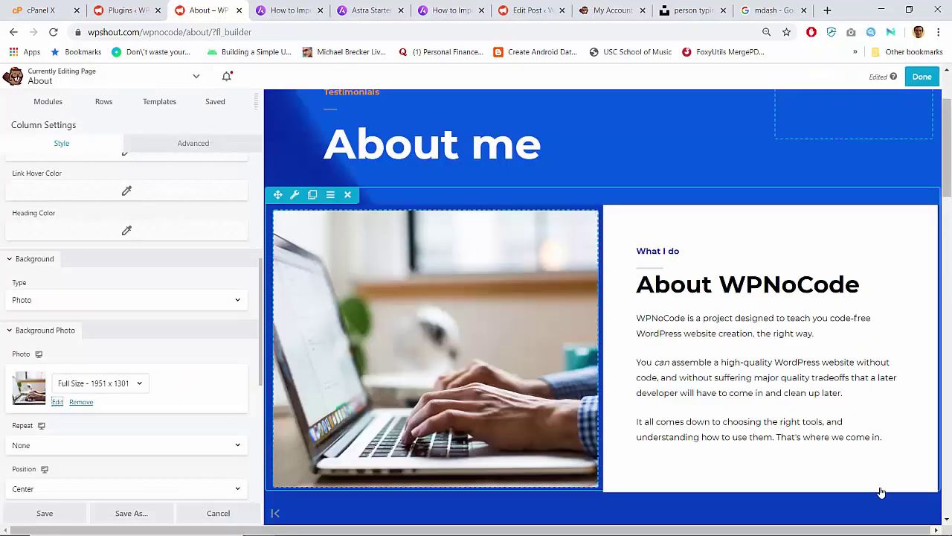
pyautogui.click(131, 384)
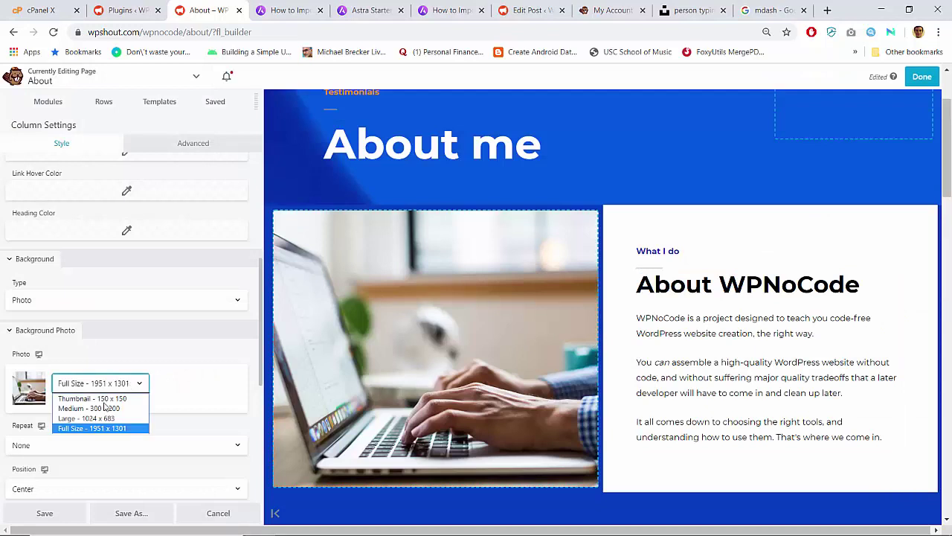
pyautogui.click(94, 417)
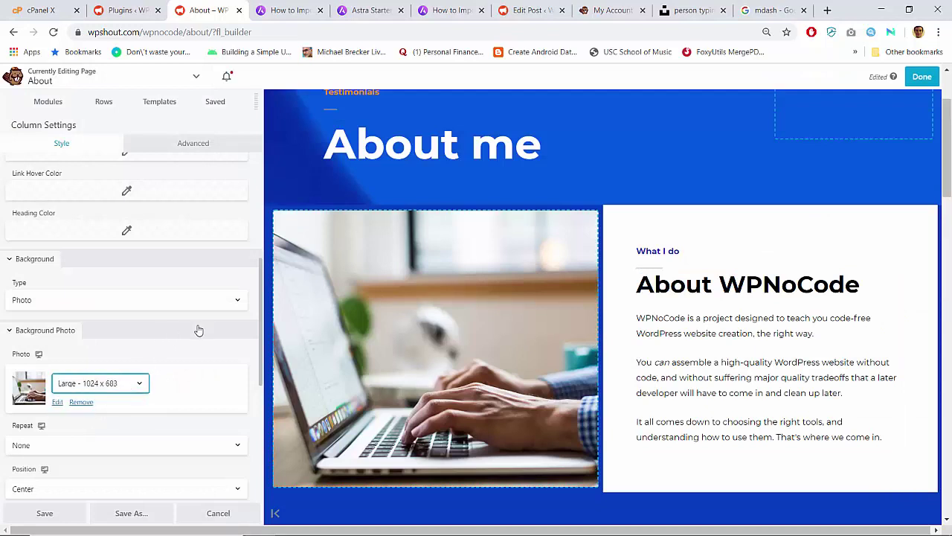
# Set the laptop photo column's background overlay color to the orange preset #ff9400
pyautogui.scroll(-4, 206, 357)
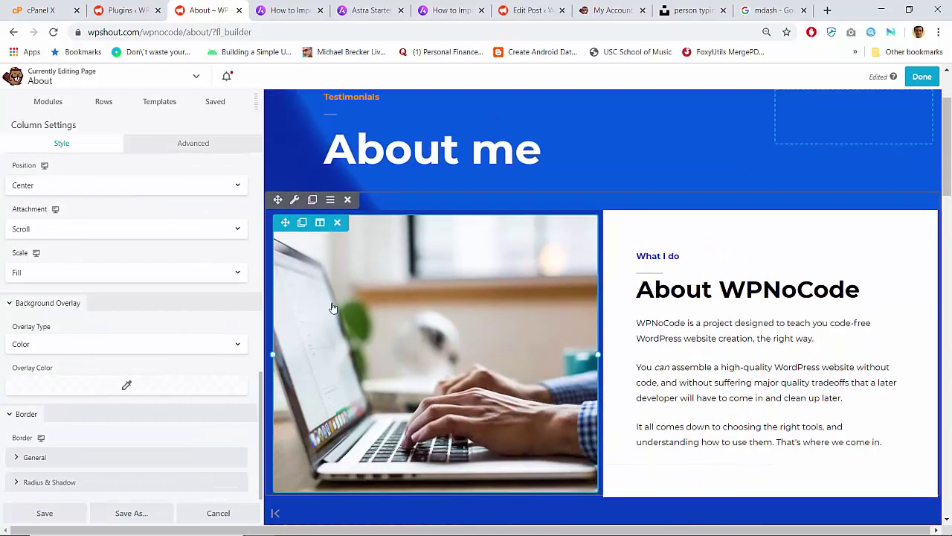
pyautogui.click(66, 389)
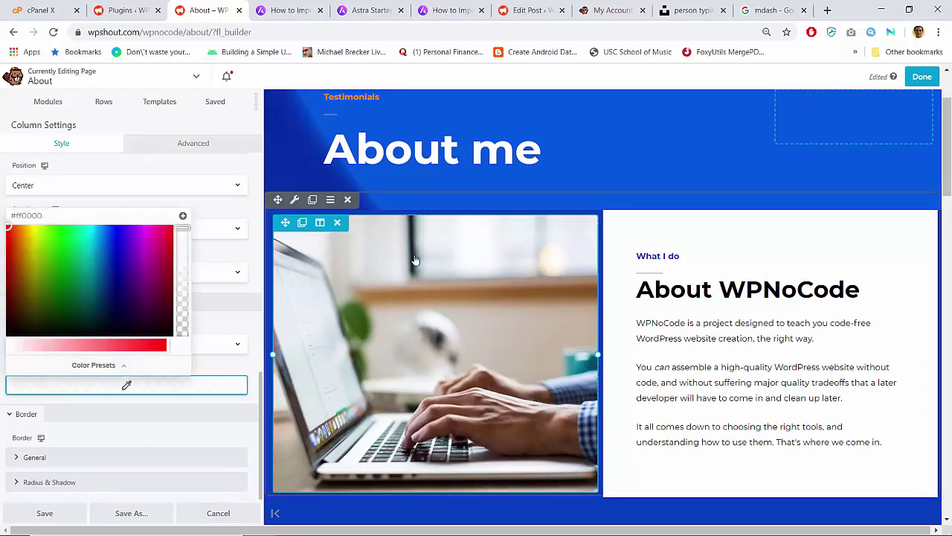
pyautogui.click(95, 366)
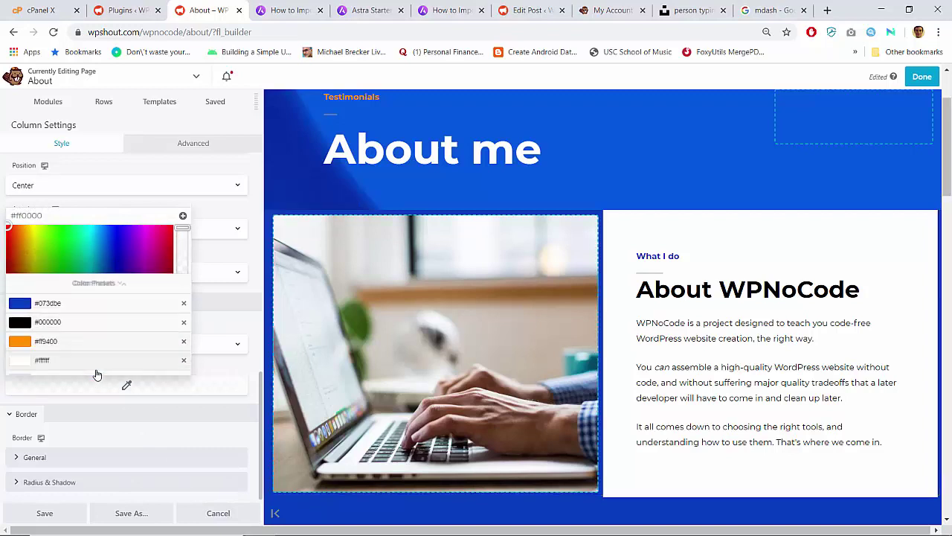
pyautogui.click(44, 273)
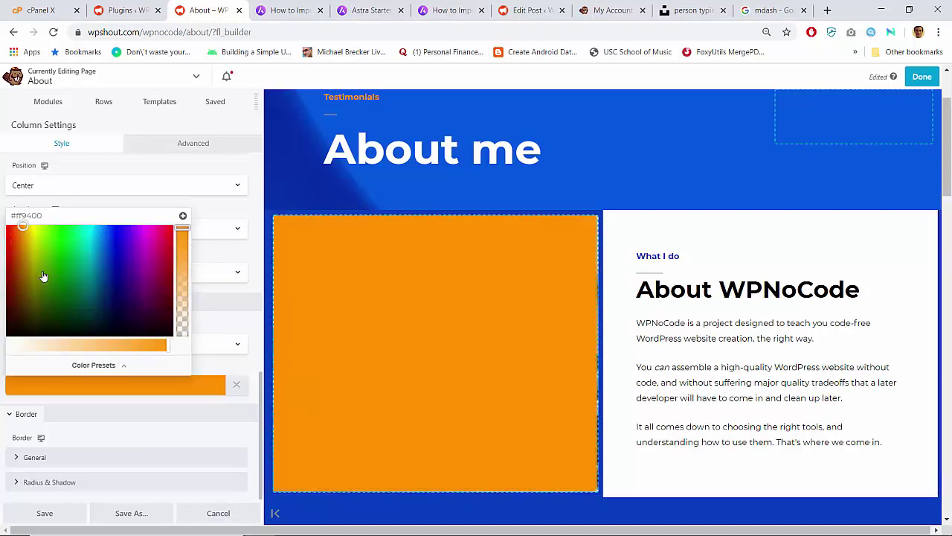
# Reduce the orange overlay's opacity to 0.85 so the laptop photo shows through
pyautogui.click(184, 231)
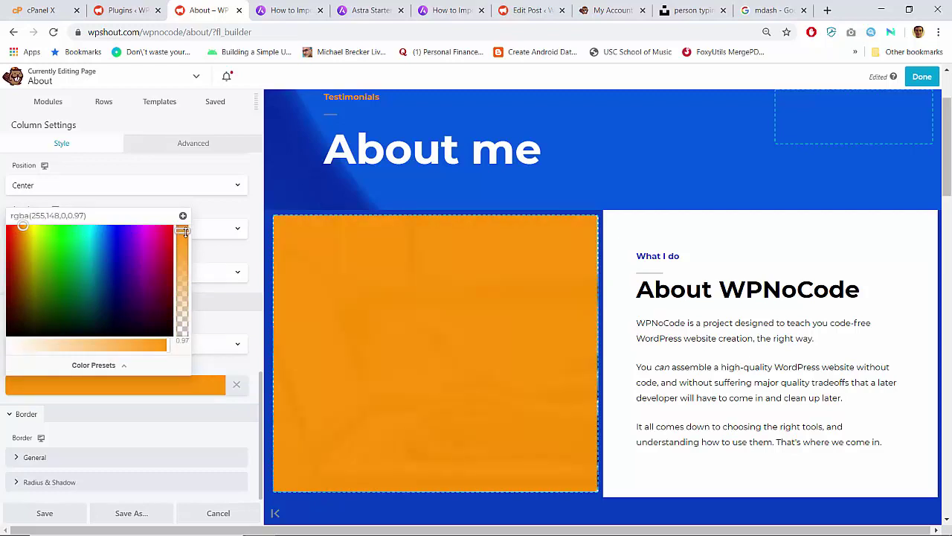
pyautogui.moveTo(185, 234)
pyautogui.mouseDown()
pyautogui.moveTo(184, 269)
pyautogui.moveTo(183, 241)
pyautogui.mouseUp()
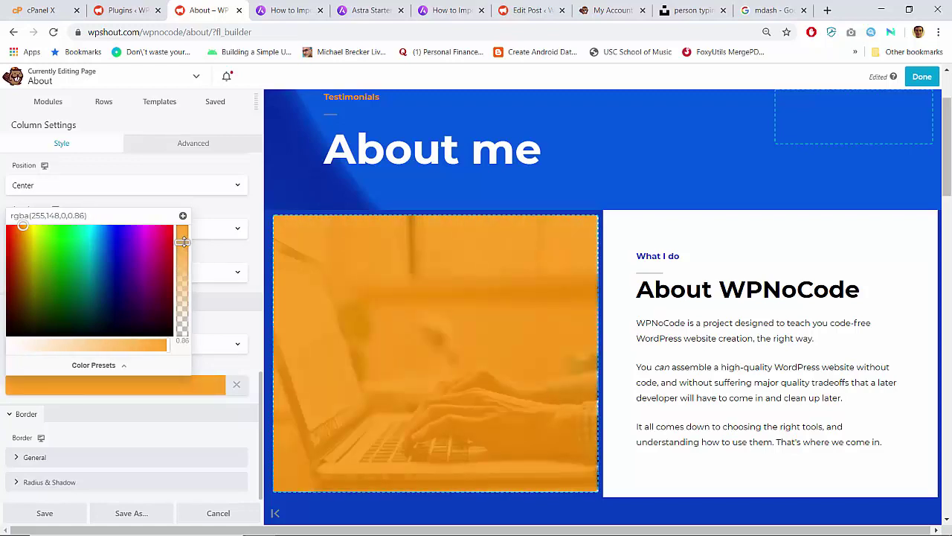
pyautogui.click(81, 216)
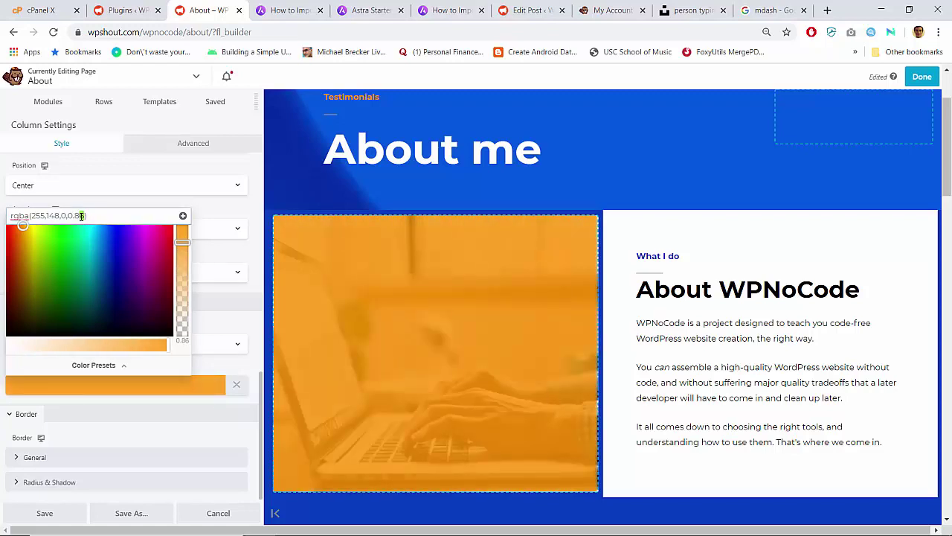
pyautogui.press('BackSpace')
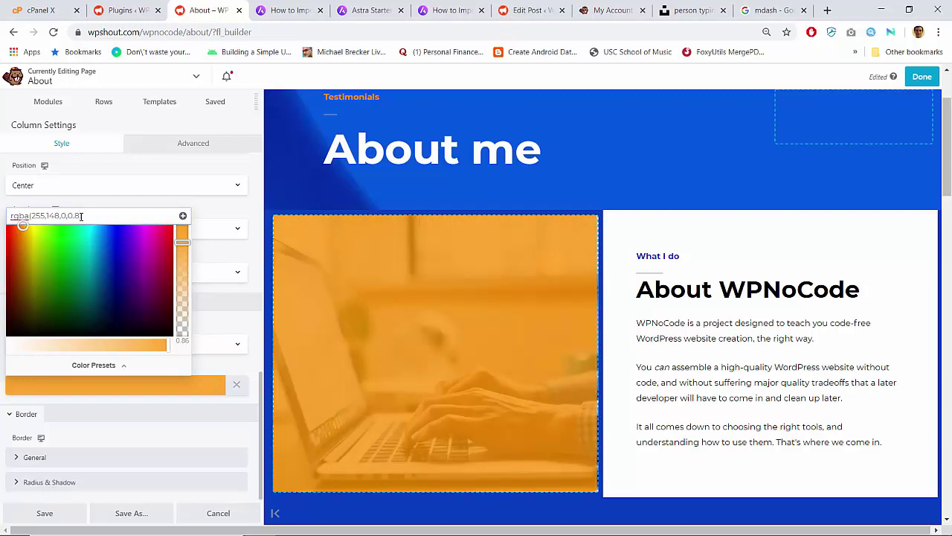
pyautogui.write('5')
# Save the column settings and publish the About page
pyautogui.click(43, 512)
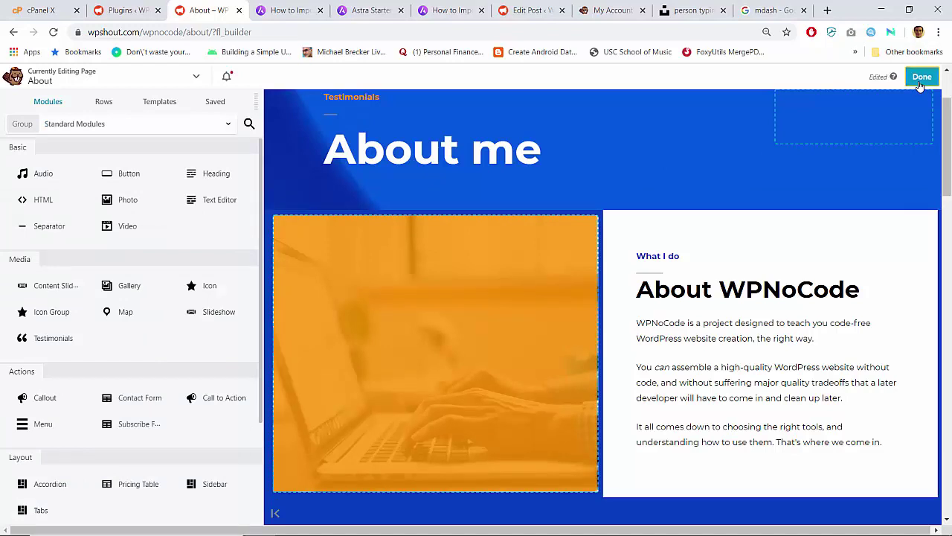
pyautogui.click(921, 76)
pyautogui.click(869, 77)
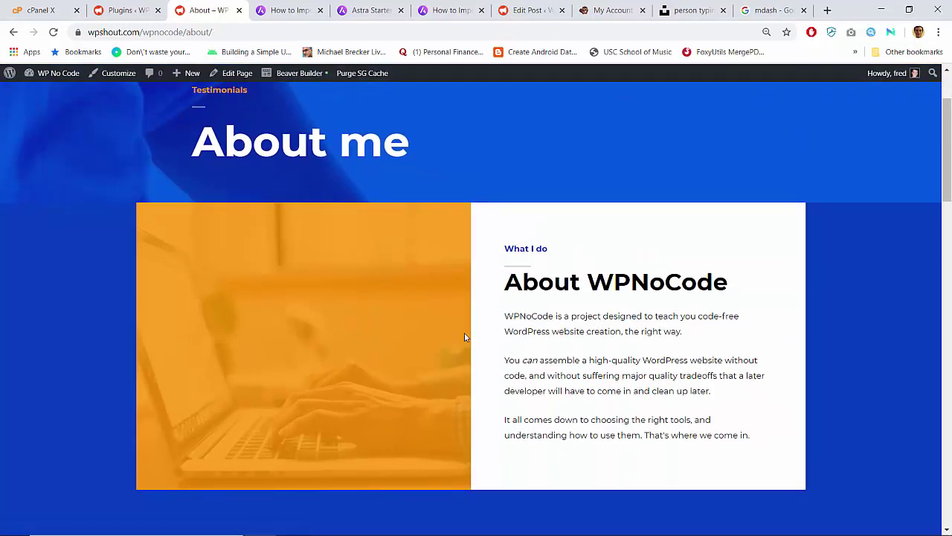
# Reopen the page in Beaver Builder and bring up the file upload area for the overlaid column's background photo
pyautogui.click(287, 74)
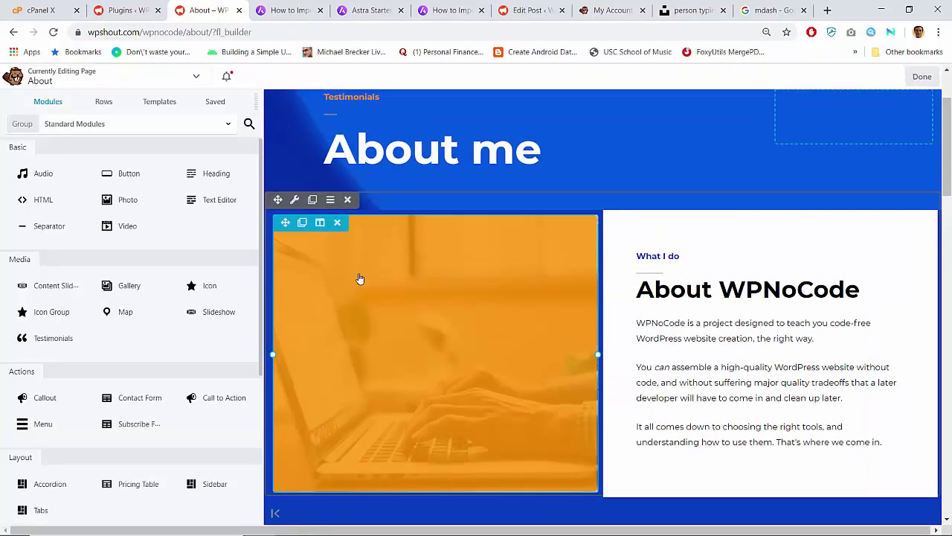
pyautogui.click(316, 281)
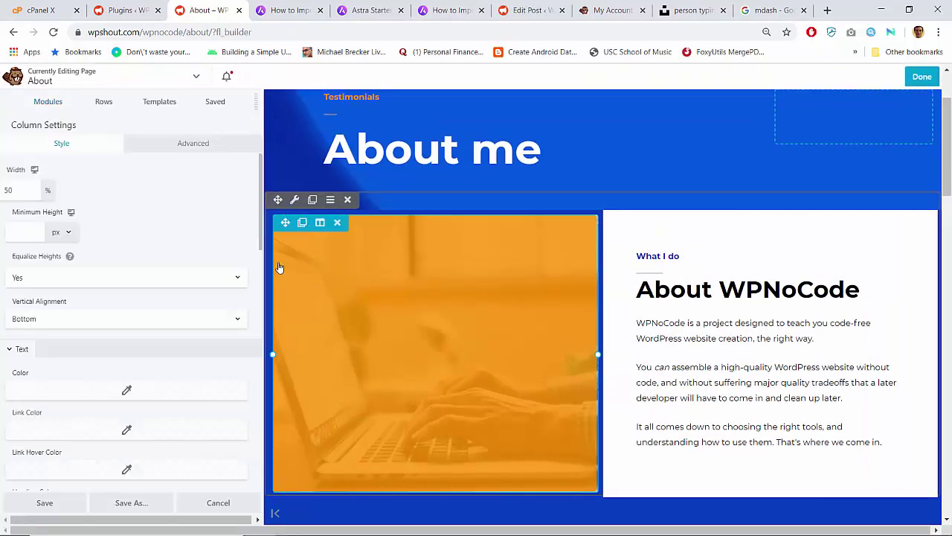
pyautogui.scroll(-8, 151, 221)
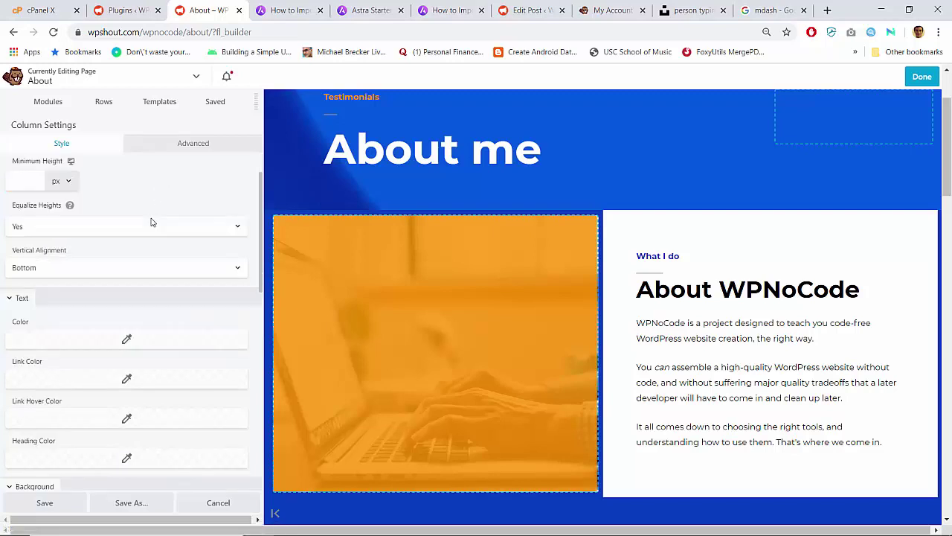
pyautogui.scroll(1, 112, 231)
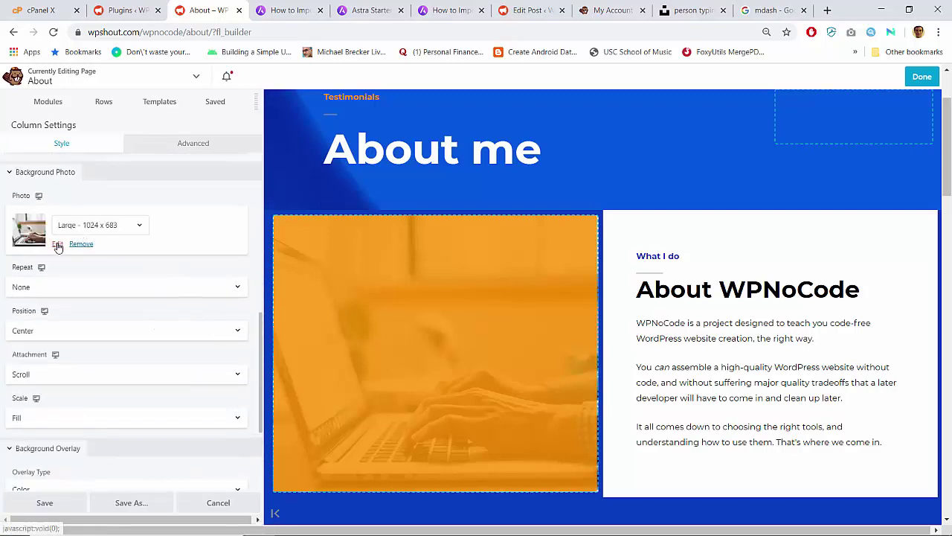
pyautogui.click(58, 243)
pyautogui.click(50, 118)
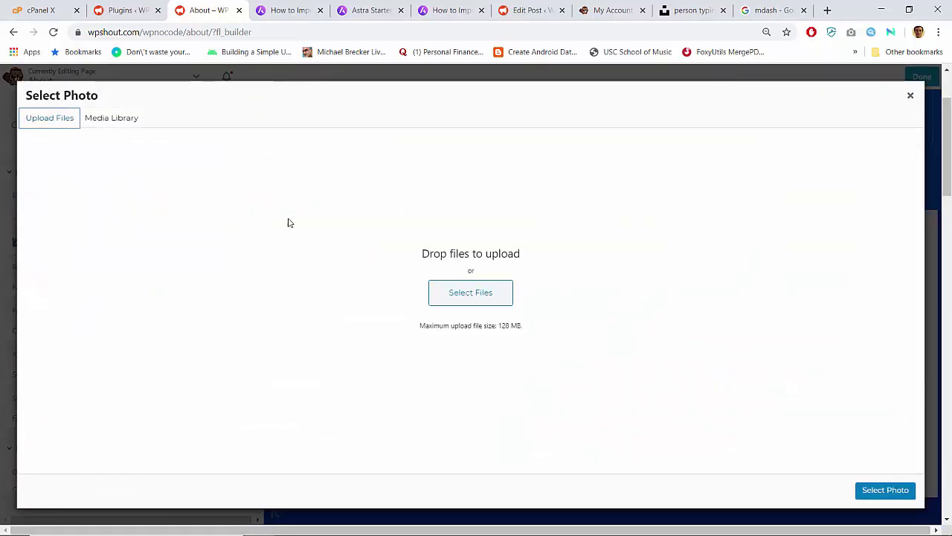
# Browse the computer's WPShout folder and its parent Press Up folder for a portrait image to upload
pyautogui.click(470, 293)
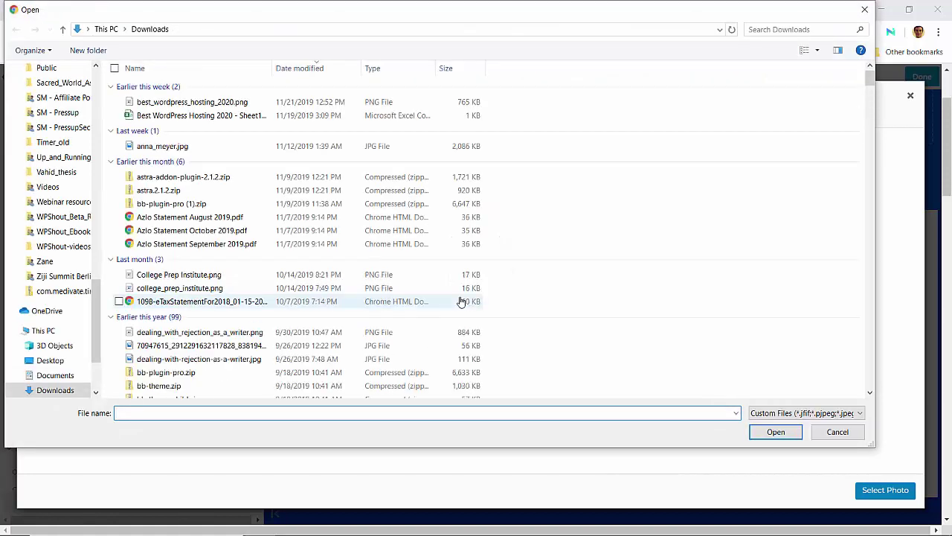
pyautogui.moveTo(102, 285); pyautogui.dragTo(82, 74)
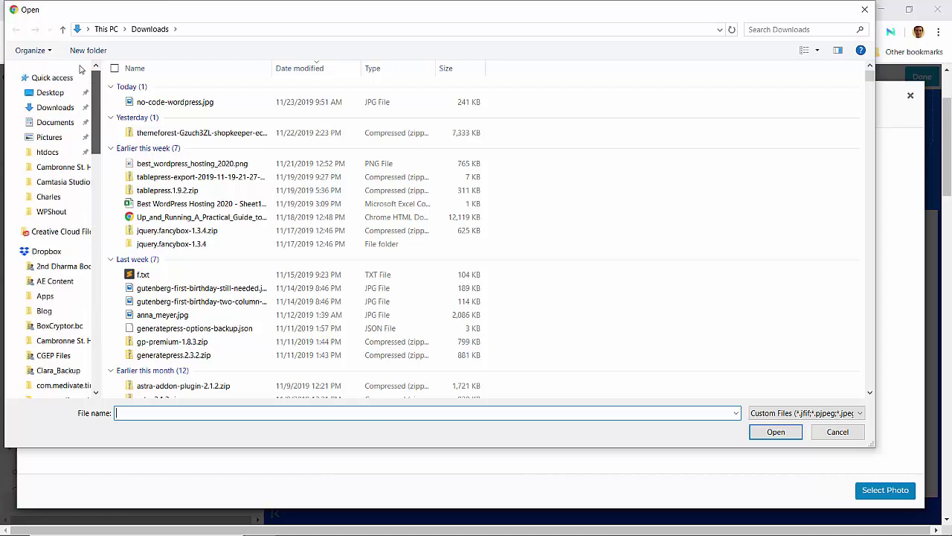
pyautogui.click(52, 211)
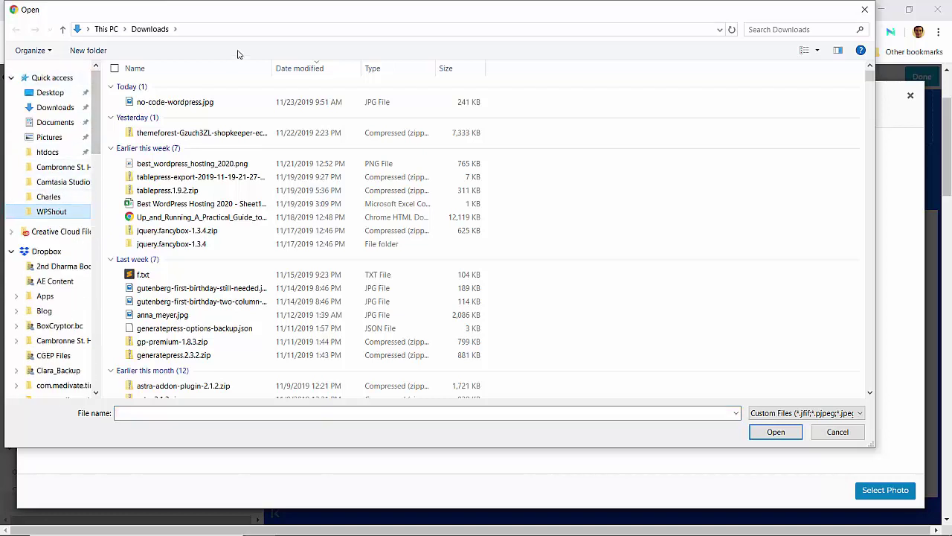
pyautogui.scroll(-1, 238, 126)
pyautogui.scroll(-20, 238, 127)
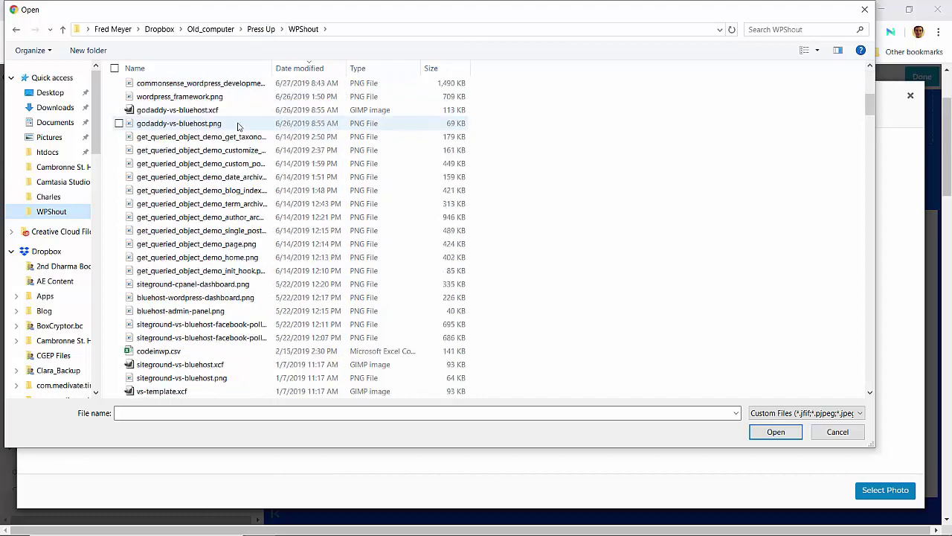
pyautogui.scroll(-20, 238, 125)
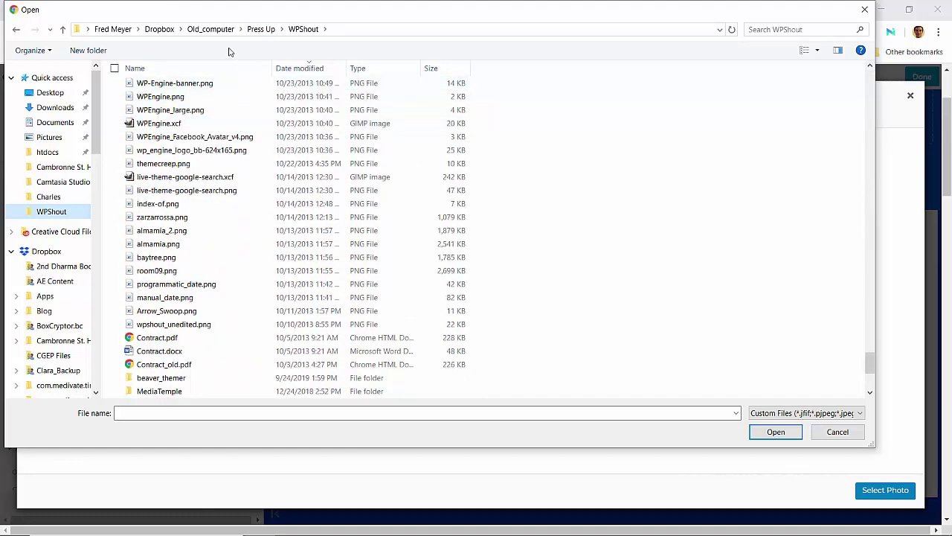
pyautogui.click(261, 29)
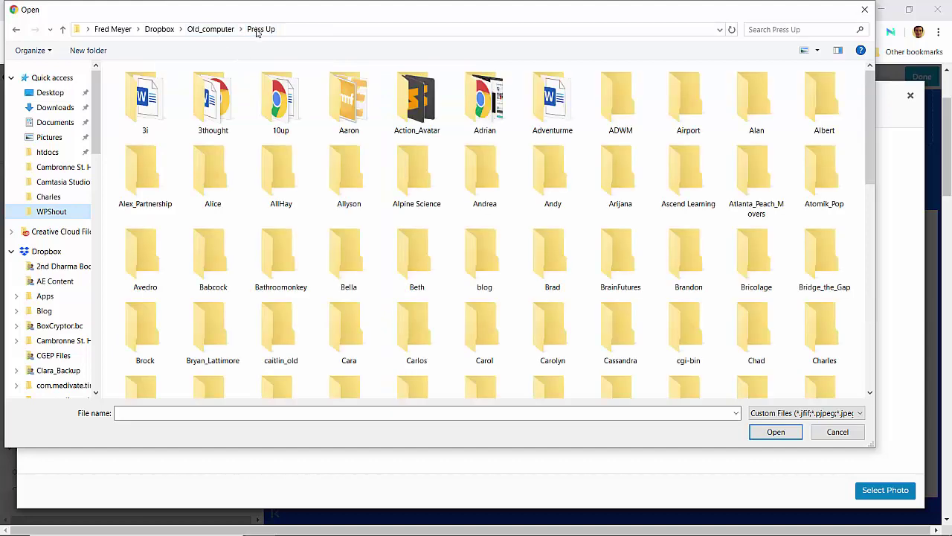
pyautogui.scroll(-15, 319, 203)
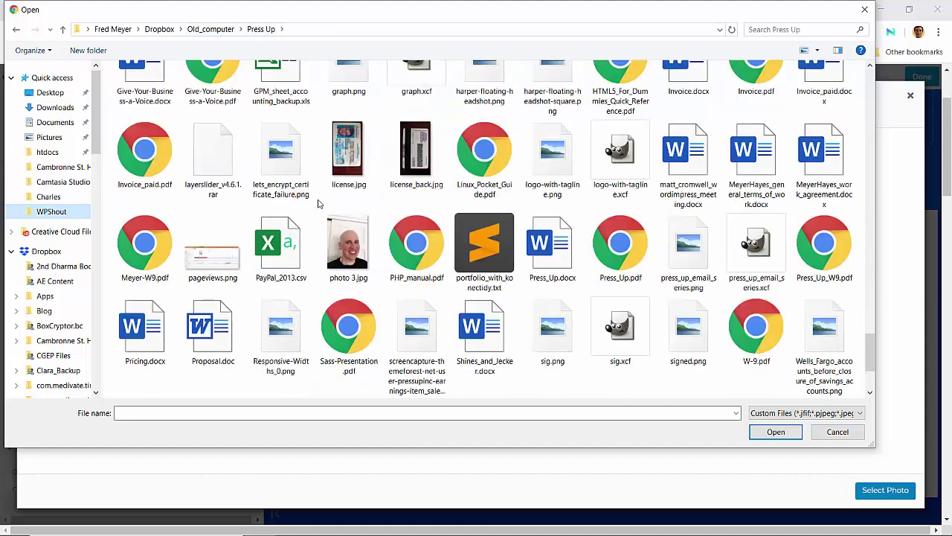
pyautogui.scroll(4, 319, 202)
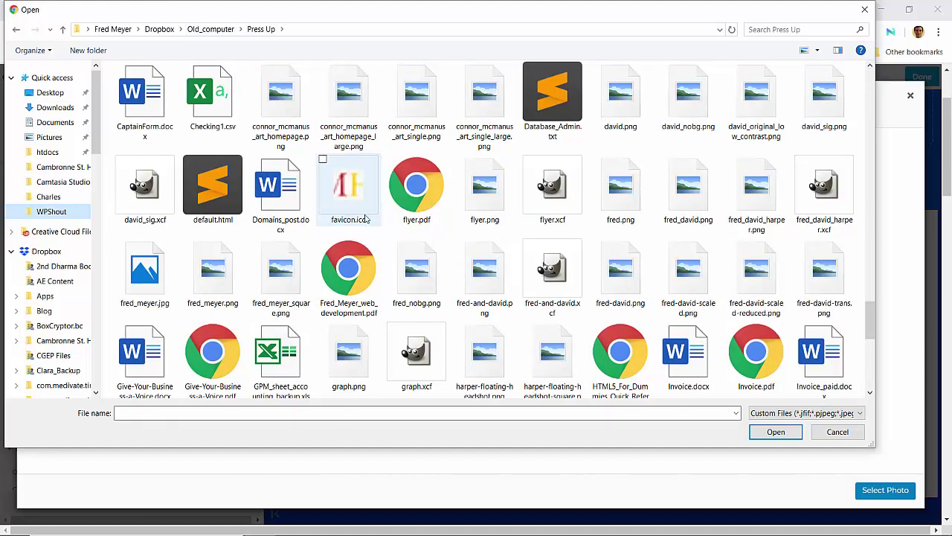
# Upload the square portrait PNG from the Press Up folder to the media library
pyautogui.click(422, 285)
pyautogui.press('Left')
pyautogui.press('Left')
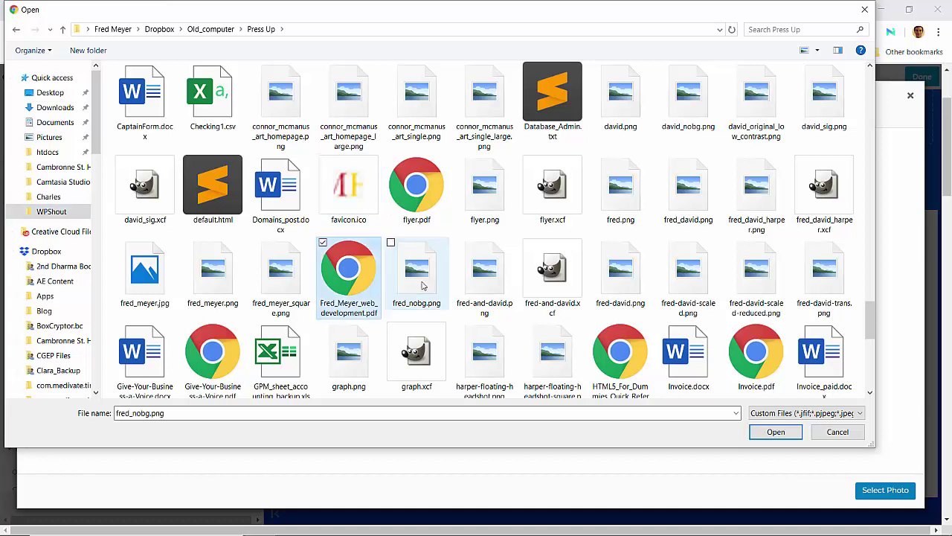
pyautogui.press('Return')
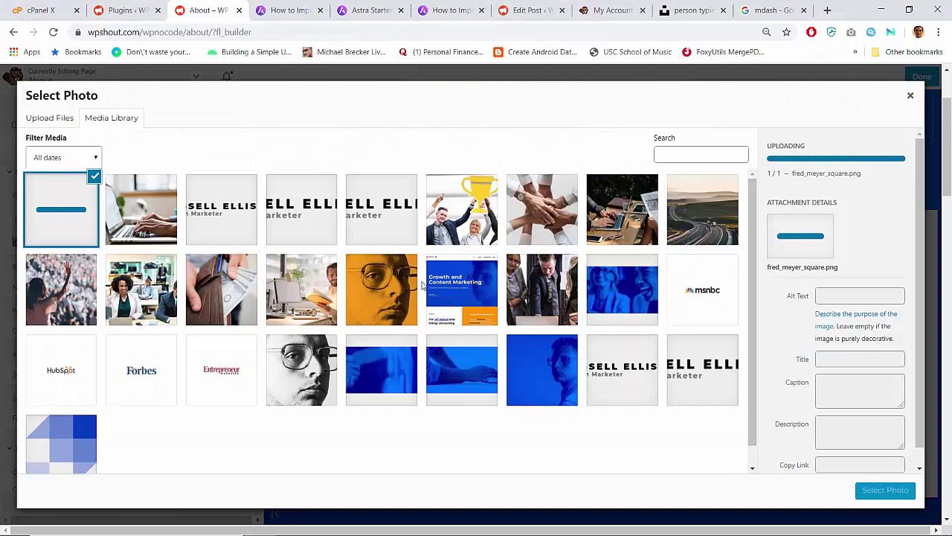
# Enter the person's name followed by "wp no code" as alt text and use the uploaded portrait as the column background
pyautogui.click(863, 318)
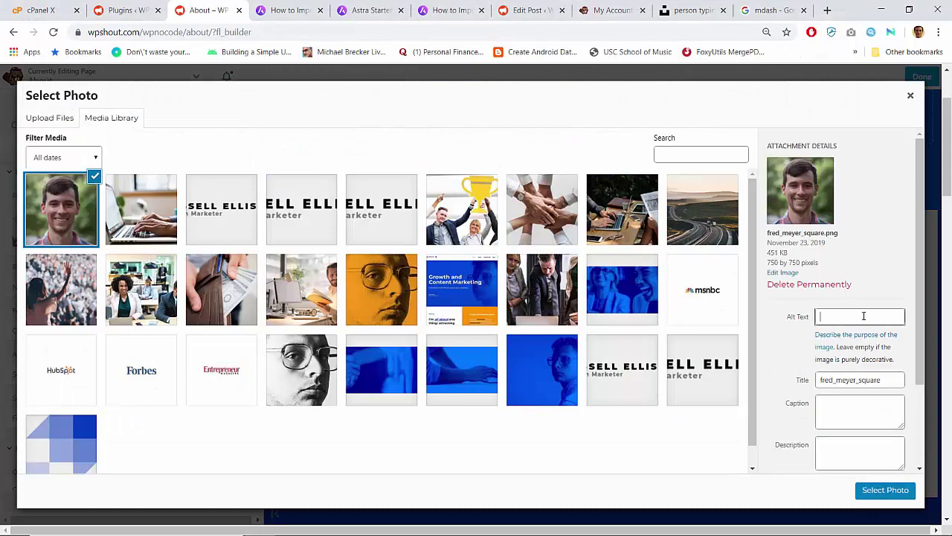
pyautogui.write('fred meyer wp no code')
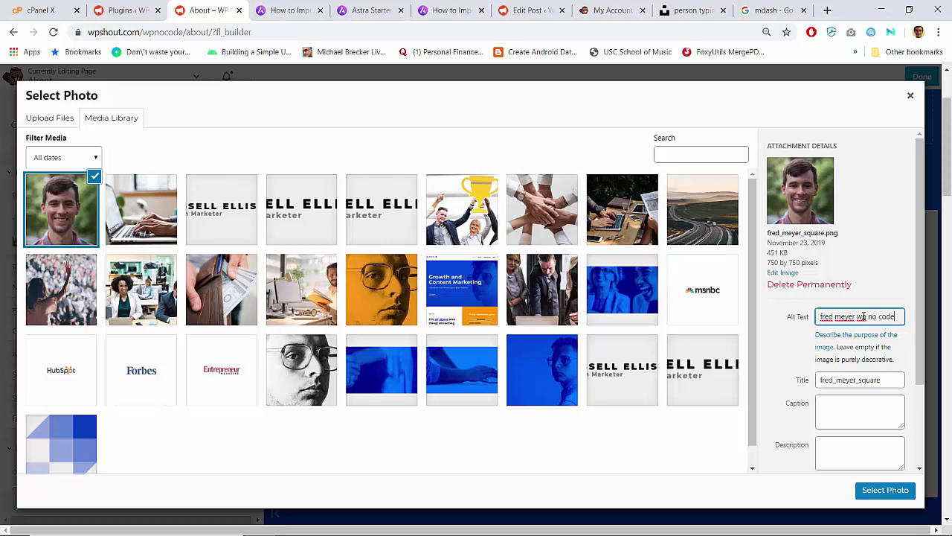
pyautogui.click(885, 490)
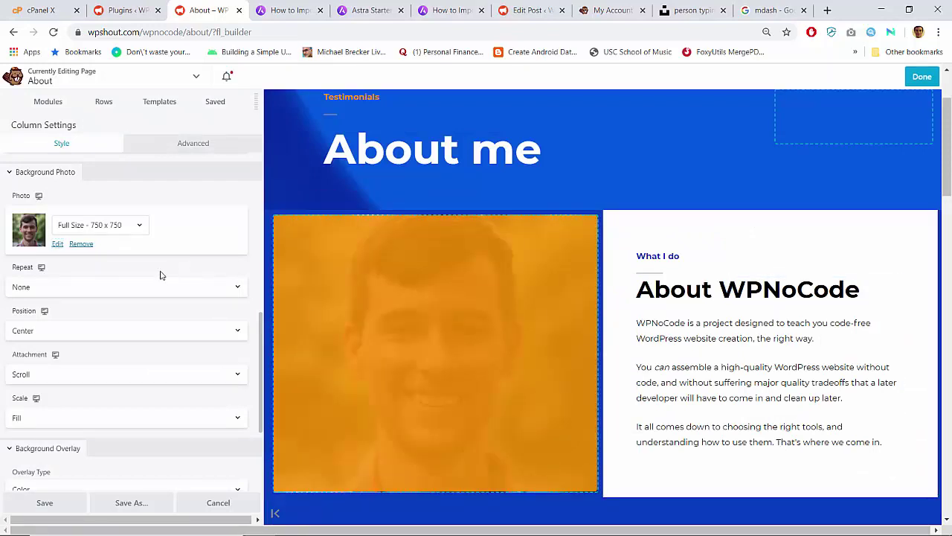
# Try different opacities for the orange overlay over the portrait, ending at 0.84
pyautogui.scroll(-2, 160, 275)
pyautogui.click(206, 378)
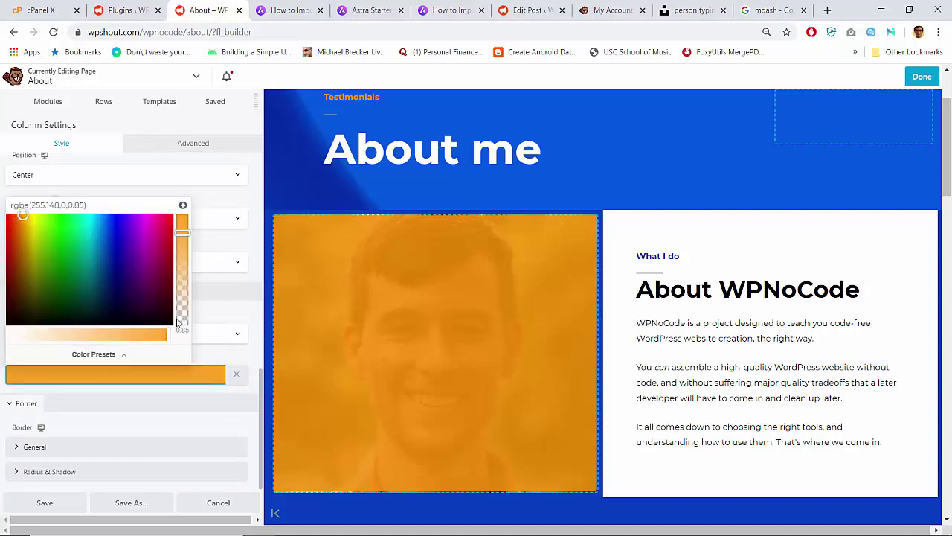
pyautogui.moveTo(183, 235); pyautogui.dragTo(182, 301)
pyautogui.moveTo(179, 249); pyautogui.dragTo(177, 236)
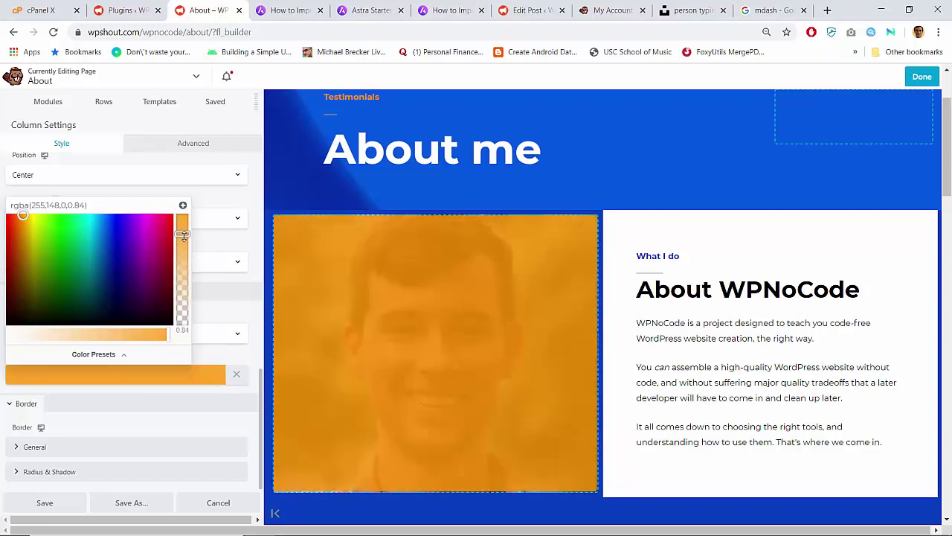
# Clear the overlay color from the portrait column's background
pyautogui.click(238, 375)
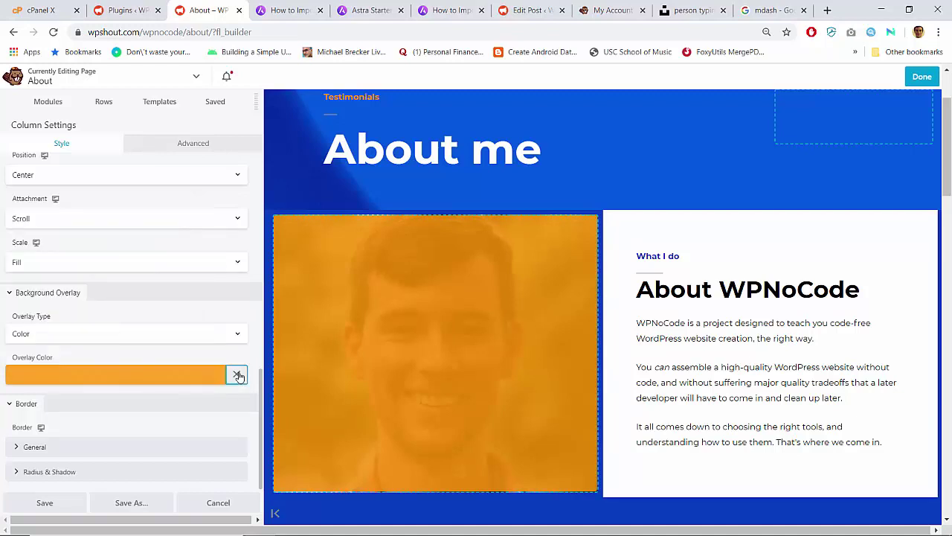
pyautogui.click(237, 376)
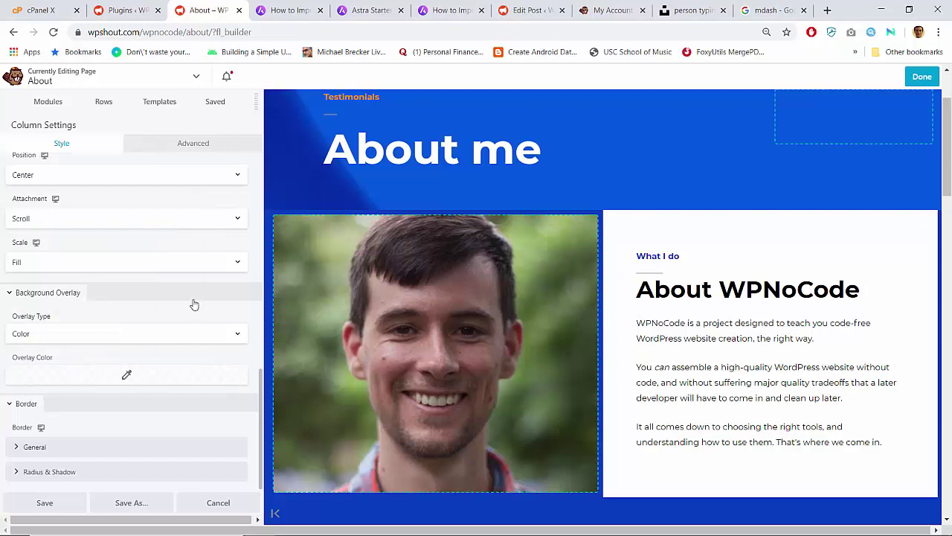
pyautogui.scroll(4, 193, 304)
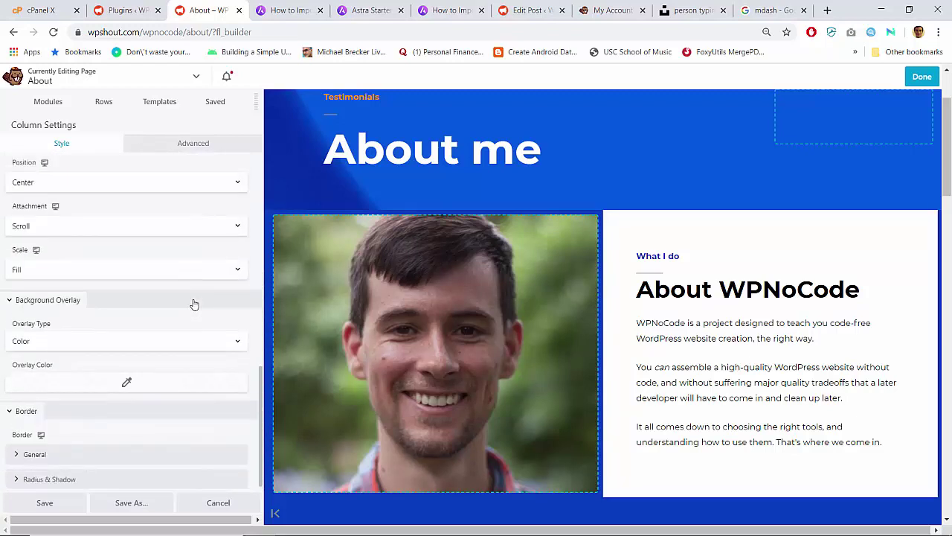
pyautogui.scroll(2, 193, 304)
pyautogui.scroll(1, 194, 304)
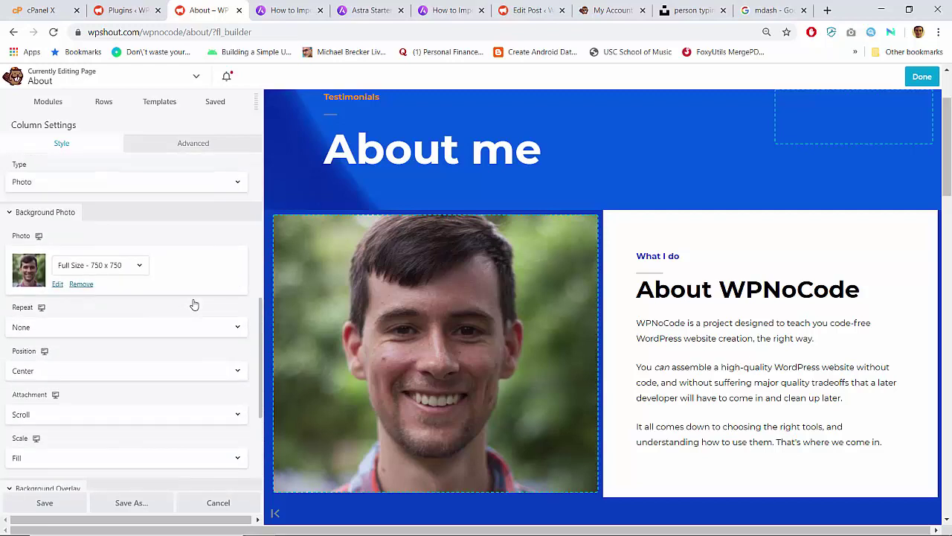
pyautogui.scroll(-4, 143, 371)
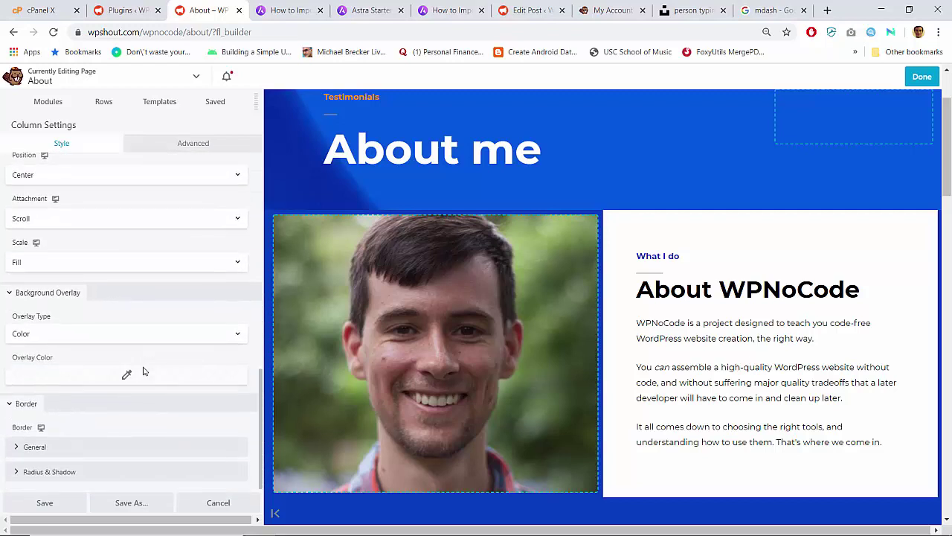
# Look through the portrait column's style and advanced settings, including spacing, visibility, animation, background photo and overlay options
pyautogui.scroll(8, 111, 402)
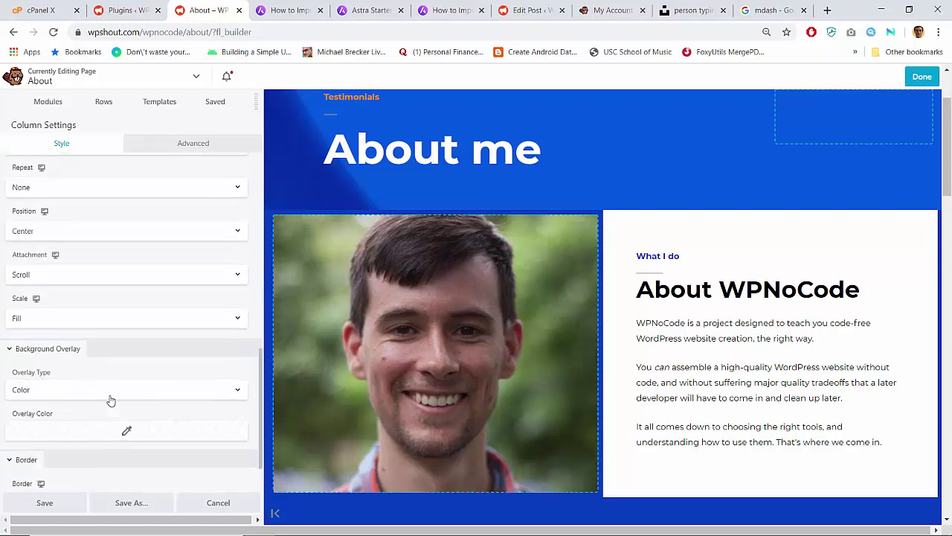
pyautogui.scroll(5, 111, 401)
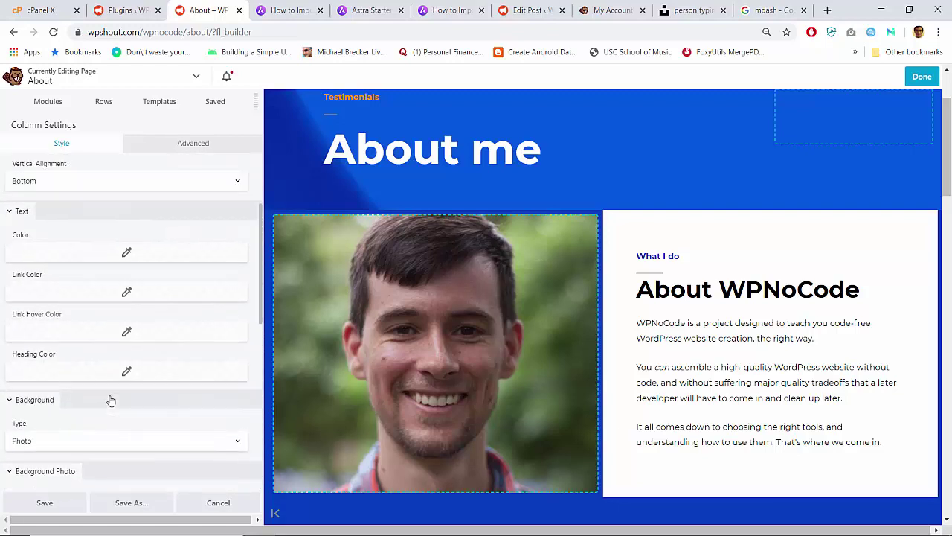
pyautogui.click(171, 141)
pyautogui.scroll(-5, 149, 334)
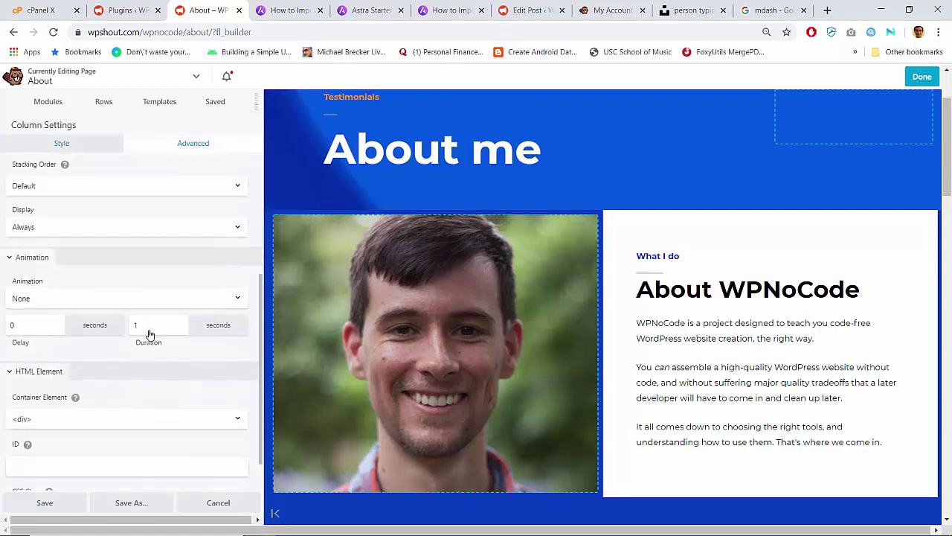
pyautogui.scroll(4, 141, 313)
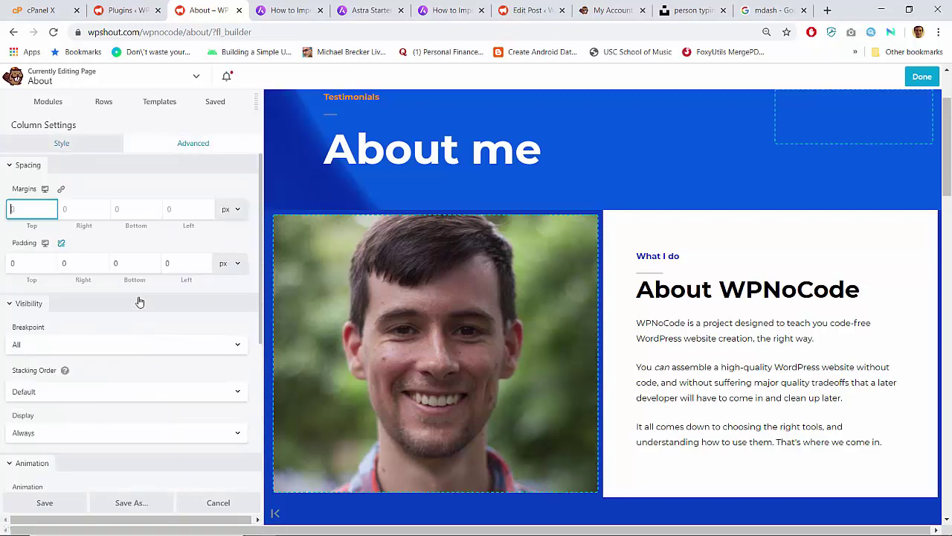
pyautogui.click(66, 145)
pyautogui.scroll(-5, 154, 318)
pyautogui.scroll(-1, 155, 319)
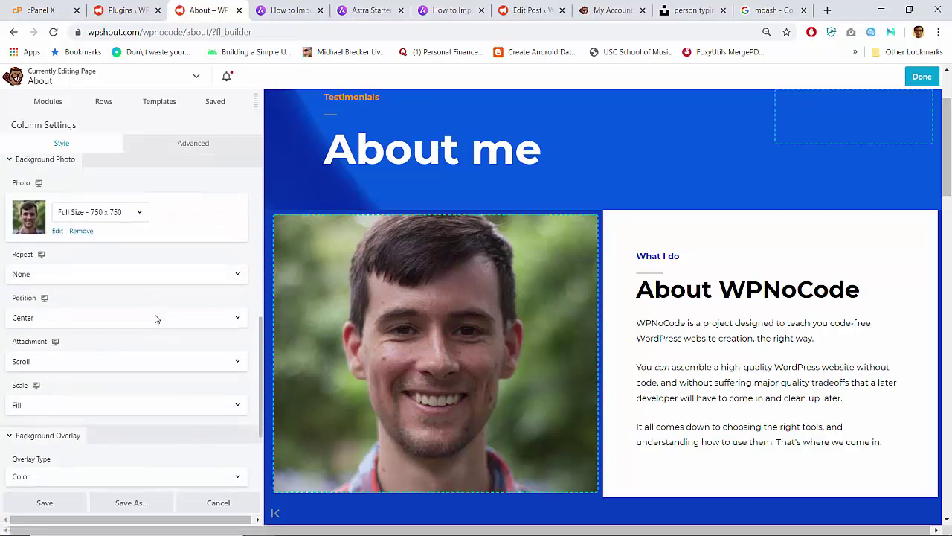
pyautogui.scroll(-4, 155, 319)
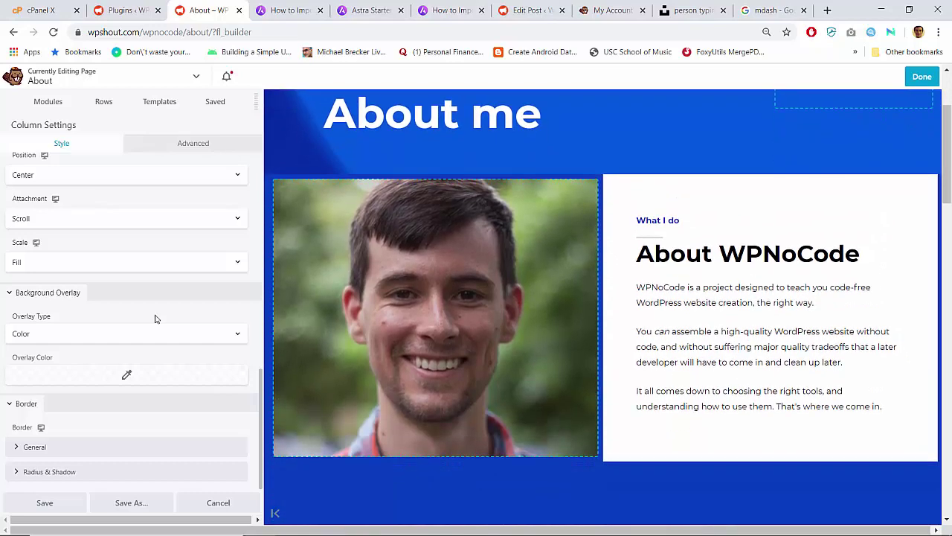
# Find and launch the GIMP 2 image editor from the Windows desktop
pyautogui.moveTo(478, 534)
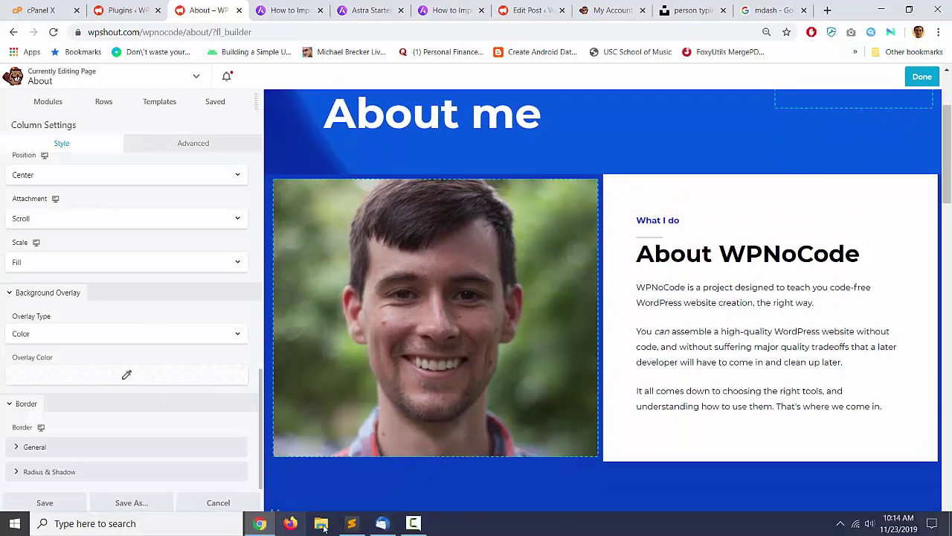
pyautogui.press('super')
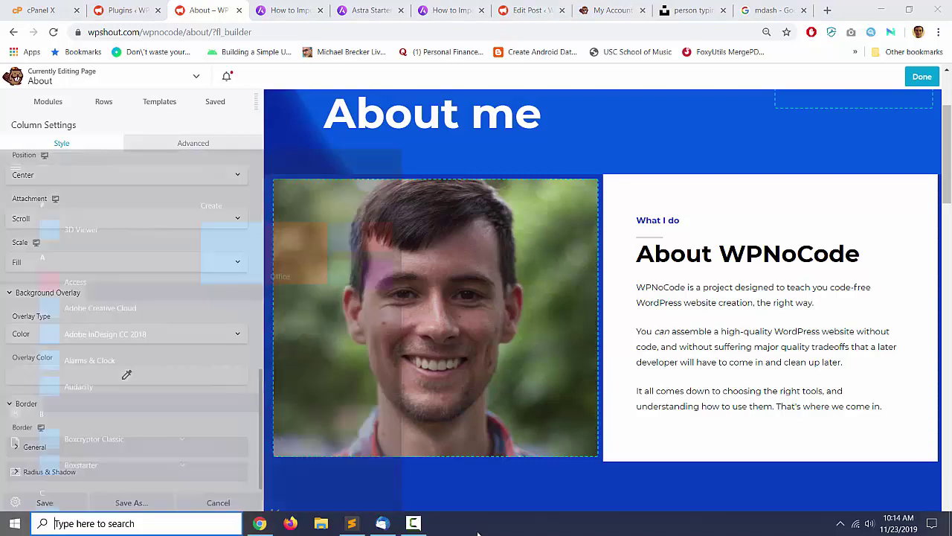
pyautogui.write('gimp')
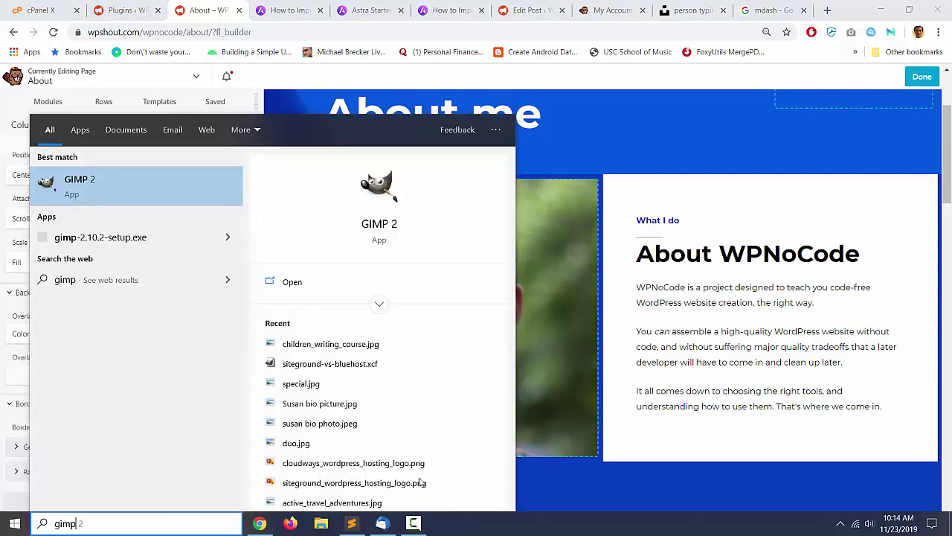
pyautogui.click(123, 192)
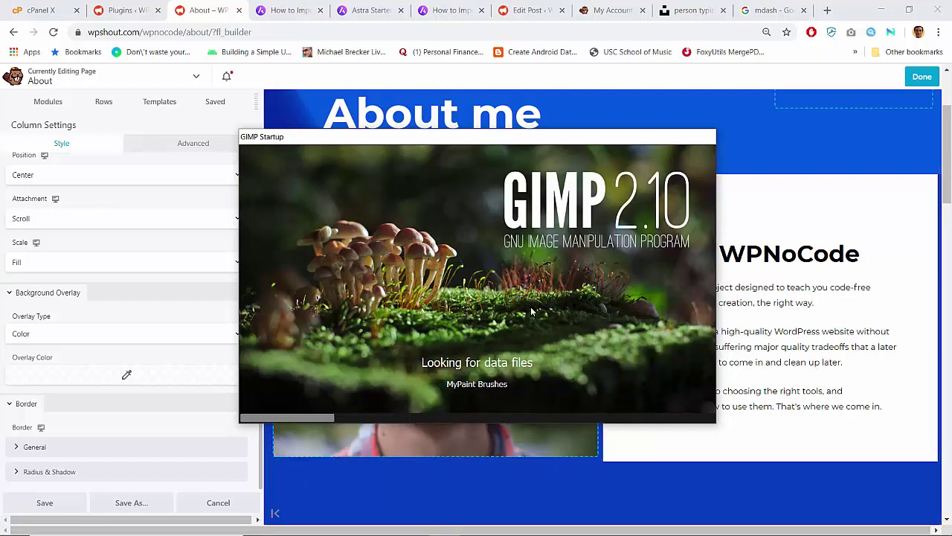
# Return to the browser while GIMP loads and publish the About page with the new portrait column
pyautogui.rightClick(930, 75)
pyautogui.click(662, 139)
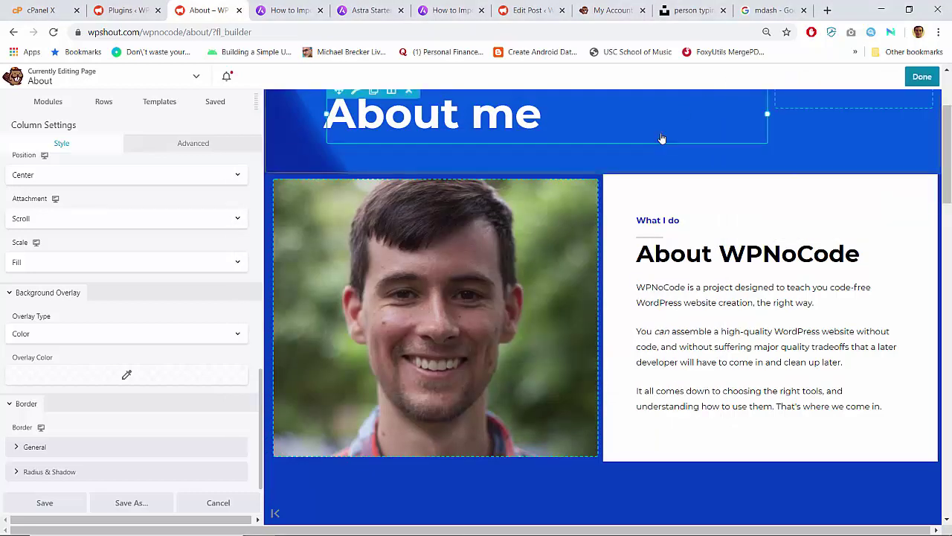
pyautogui.click(919, 78)
pyautogui.click(870, 77)
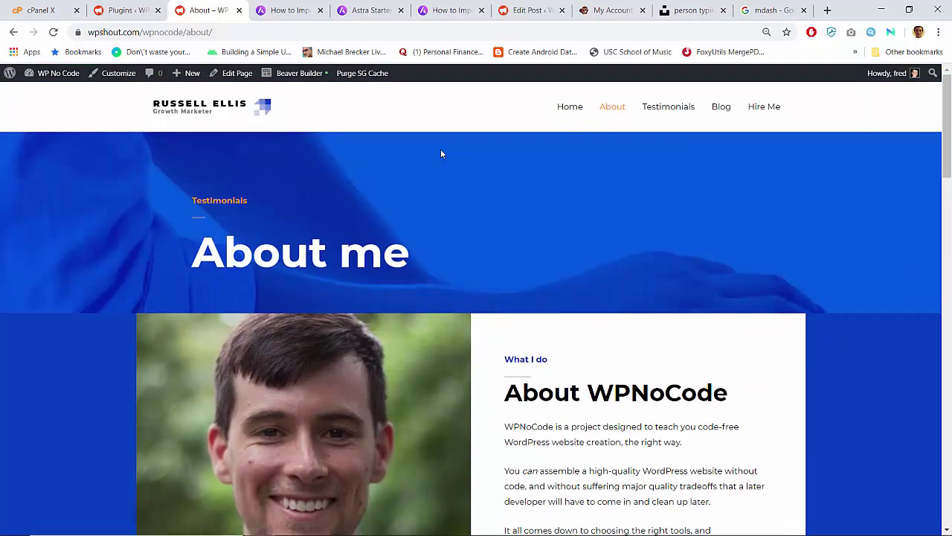
# Reopen the About page in Beaver Builder, delete the empty column beside the "About me" heading and publish the page
pyautogui.click(309, 73)
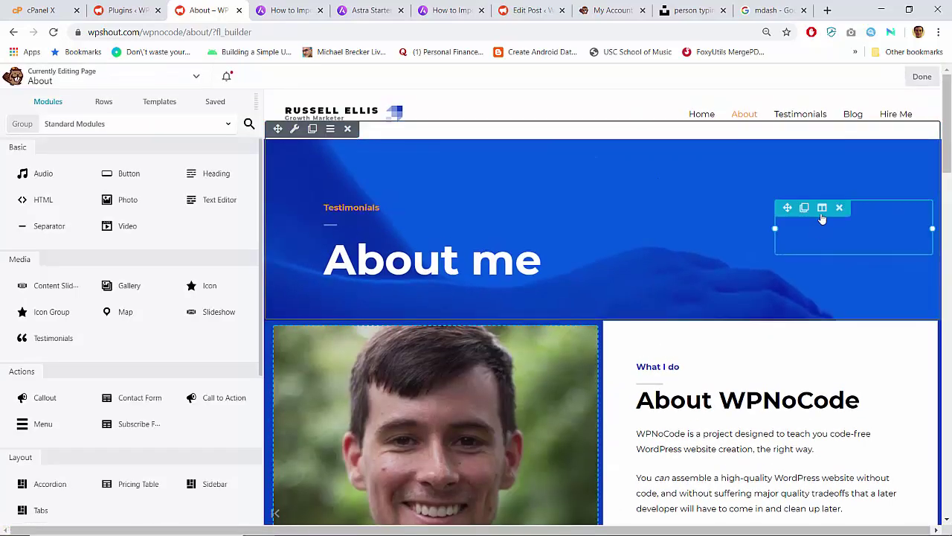
pyautogui.click(839, 209)
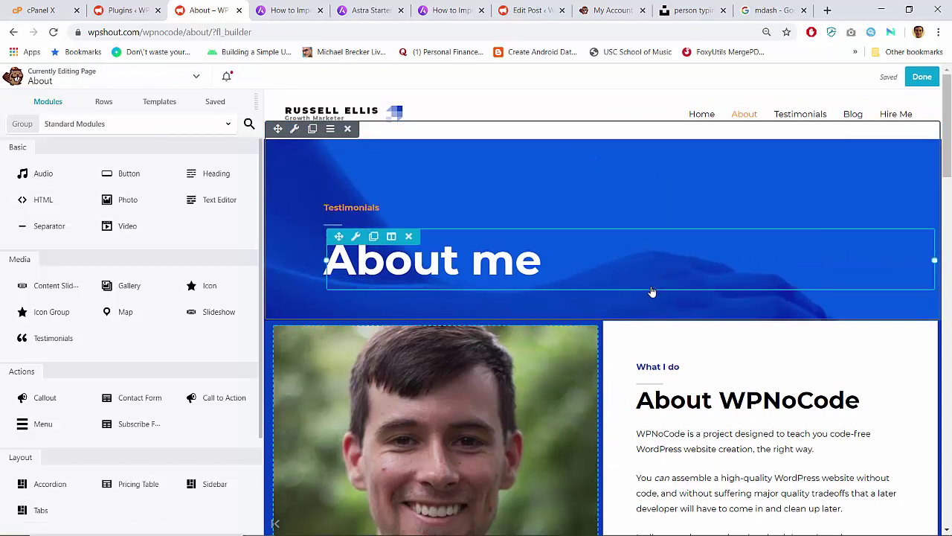
pyautogui.click(923, 76)
pyautogui.click(869, 77)
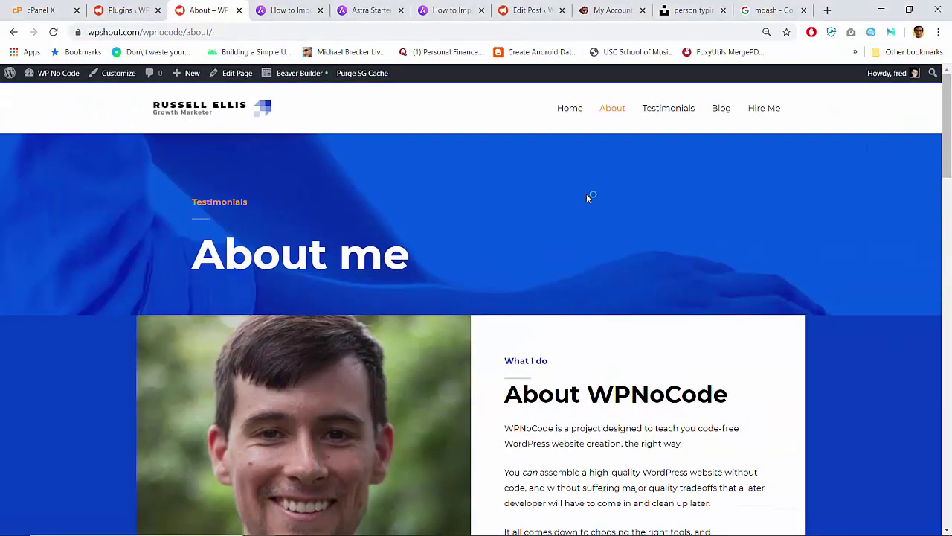
# Check the published About page's header and portrait in a narrower browser window, and restore the window to full size
pyautogui.scroll(-3, 591, 195)
pyautogui.scroll(3, 591, 195)
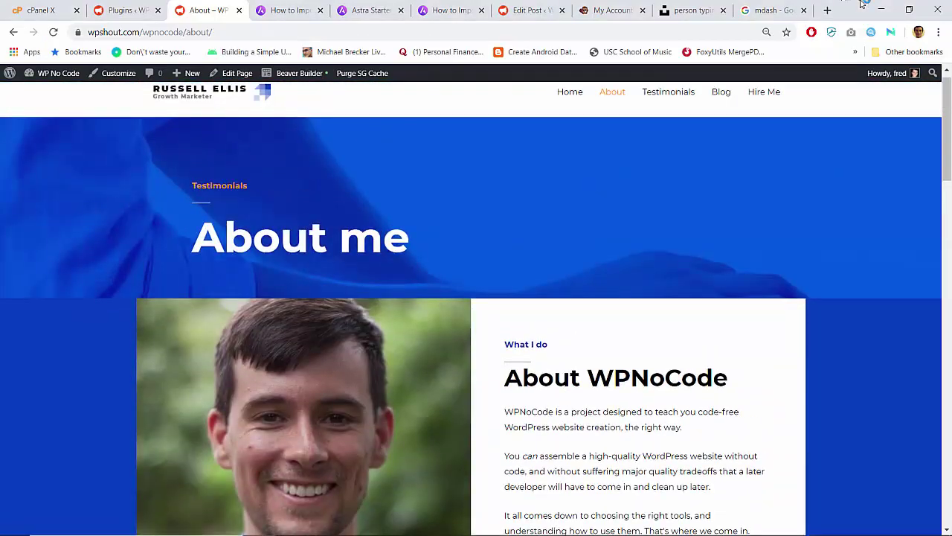
pyautogui.click(909, 9)
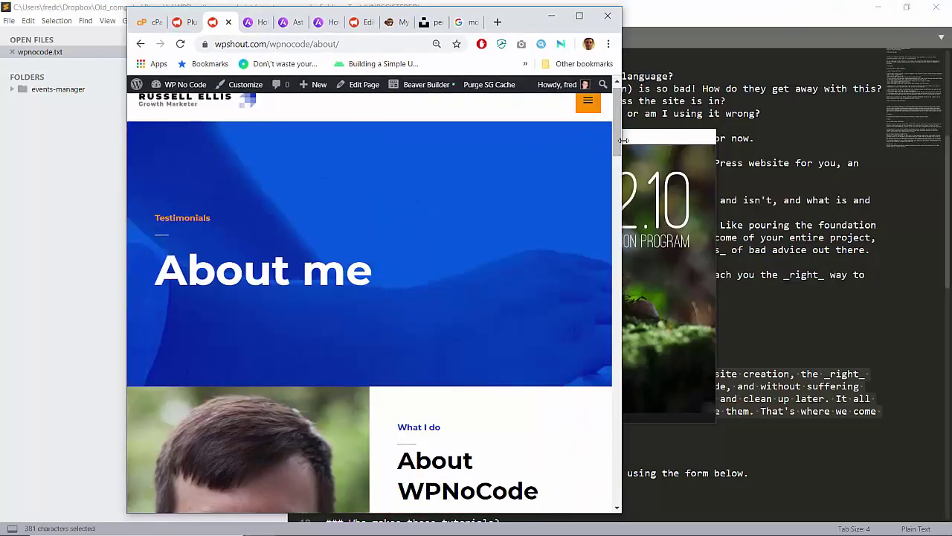
pyautogui.moveTo(624, 140); pyautogui.dragTo(629, 120)
pyautogui.click(588, 18)
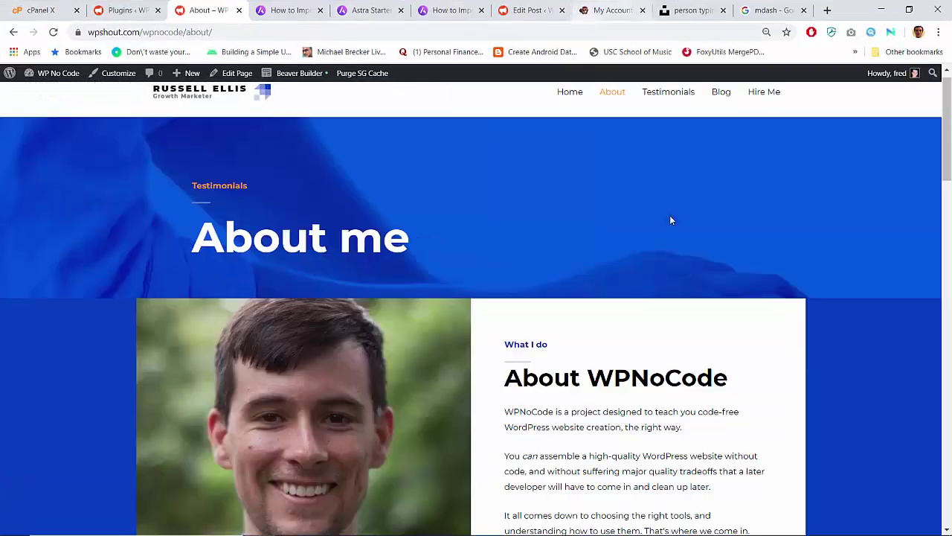
# Review the published About page from the header down to the footer and back
pyautogui.scroll(-3, 686, 265)
pyautogui.scroll(3, 685, 270)
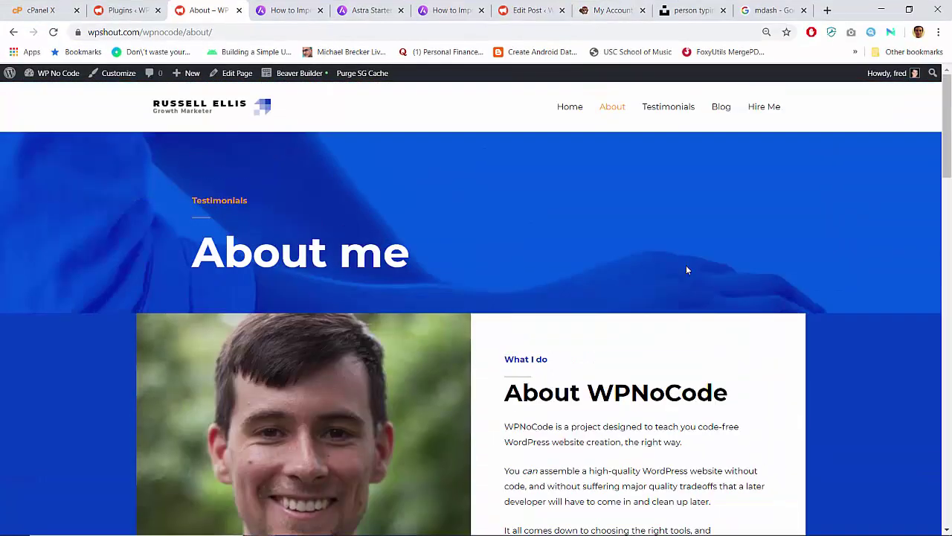
pyautogui.scroll(-12, 686, 269)
pyautogui.scroll(-5, 686, 270)
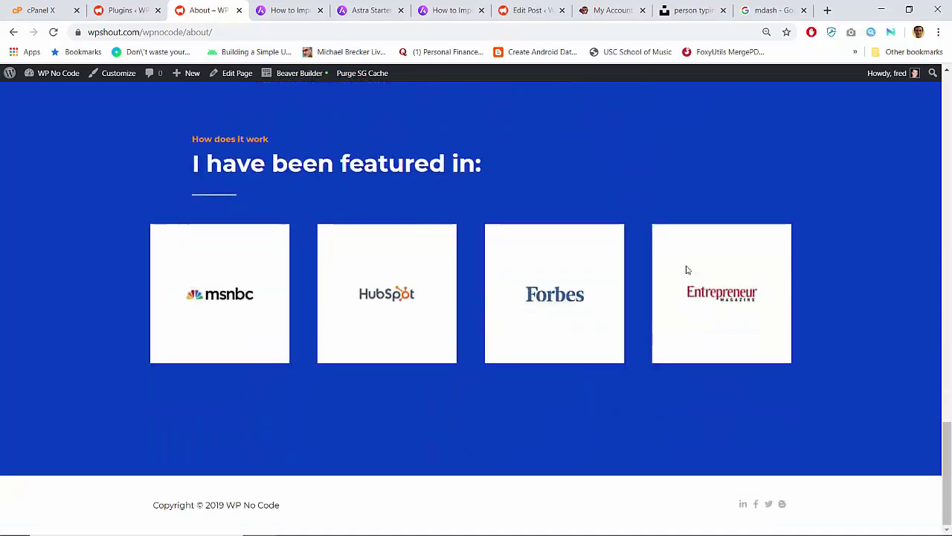
pyautogui.scroll(15, 684, 270)
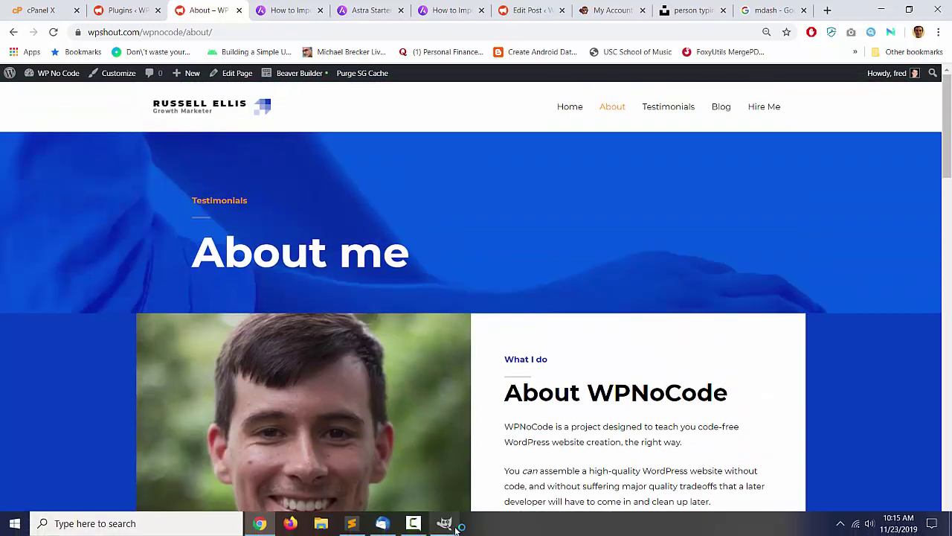
# Check GIMP's loading progress, and examine the "Useful marketing" and FAQ sections of the About page in the browser
pyautogui.click(446, 523)
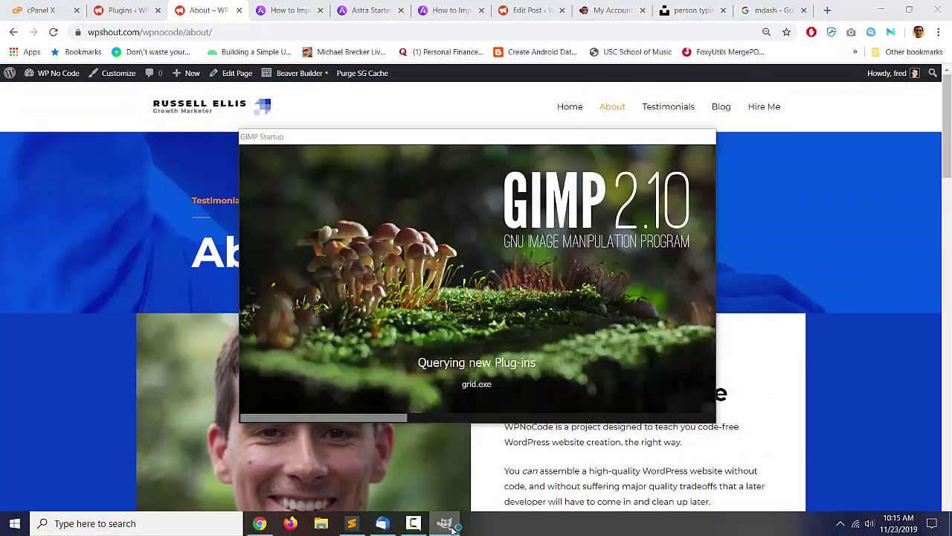
pyautogui.click(770, 356)
pyautogui.scroll(-3, 769, 356)
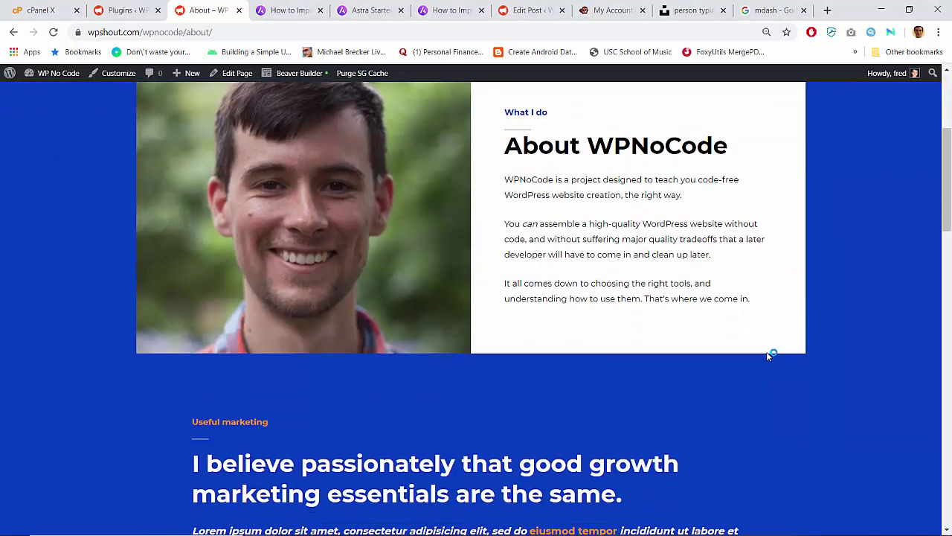
pyautogui.scroll(-2, 768, 355)
pyautogui.scroll(-5, 768, 355)
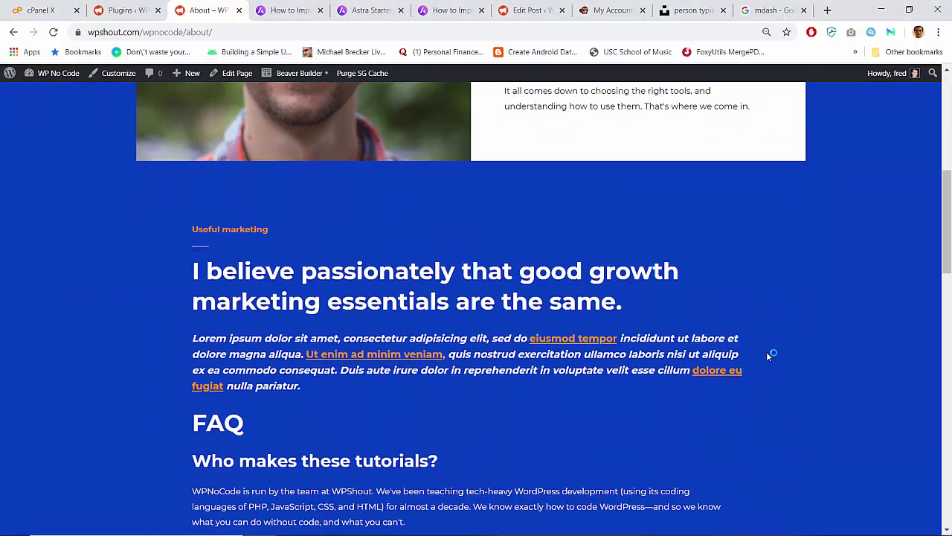
pyautogui.scroll(4, 769, 355)
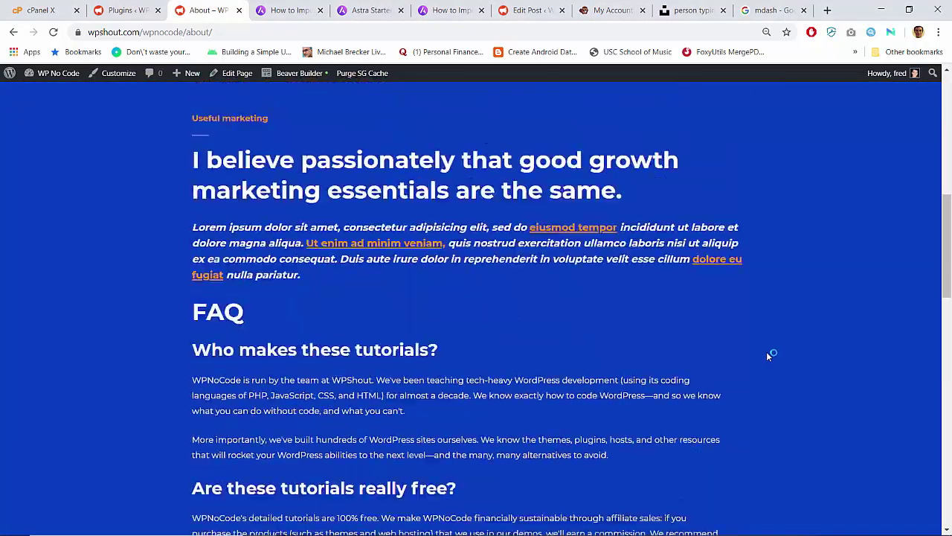
pyautogui.scroll(1, 769, 356)
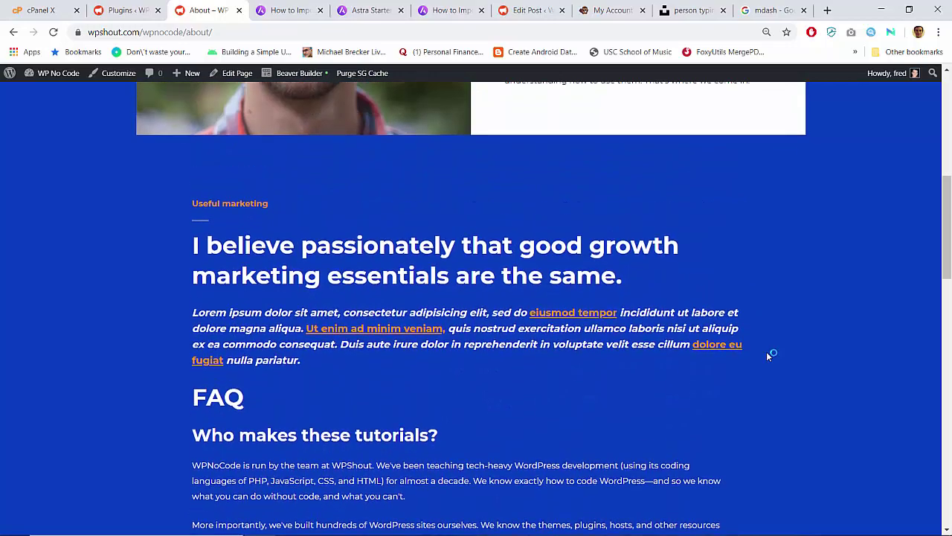
# Switch to Sublime Text and examine the site copy around the project description in wpnocode.txt
pyautogui.moveTo(415, 524)
pyautogui.click(353, 524)
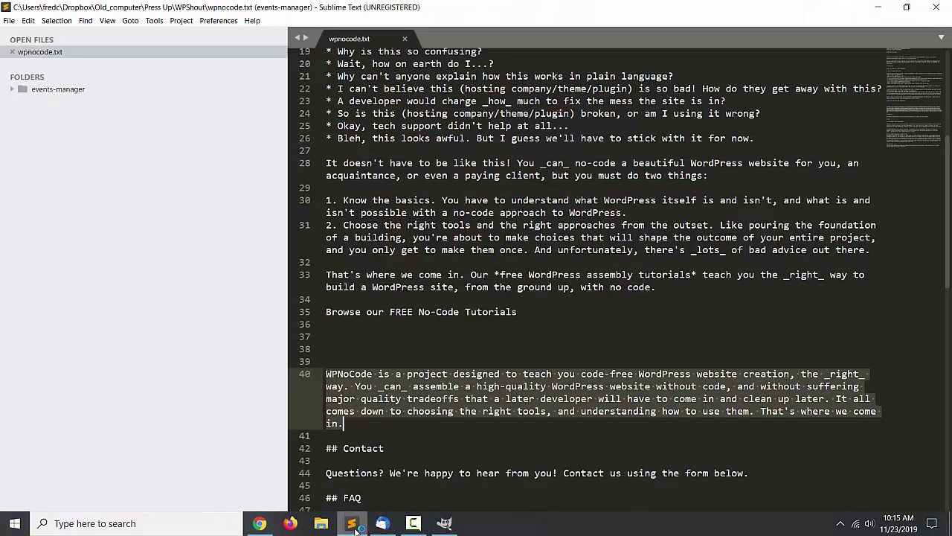
pyautogui.scroll(1, 440, 321)
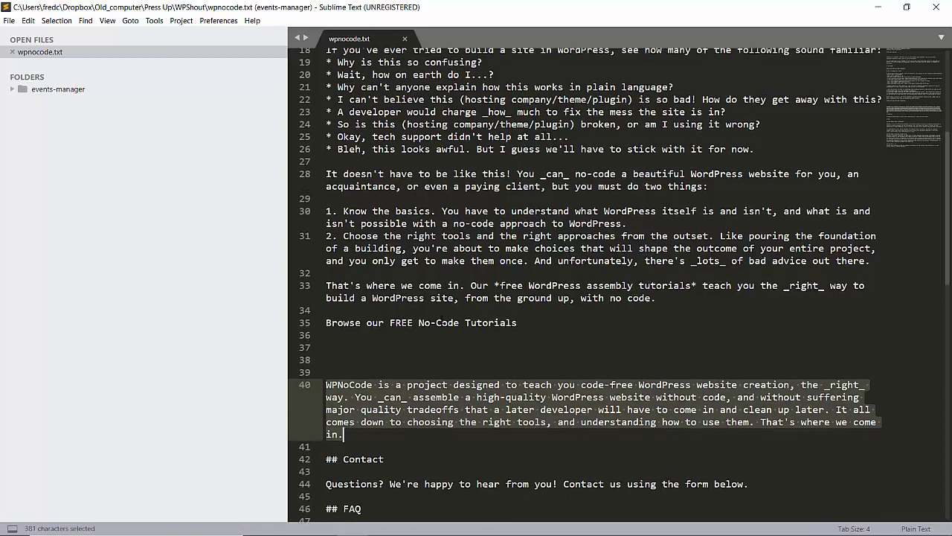
pyautogui.scroll(3, 442, 320)
pyautogui.scroll(-5, 442, 320)
pyautogui.scroll(1, 442, 320)
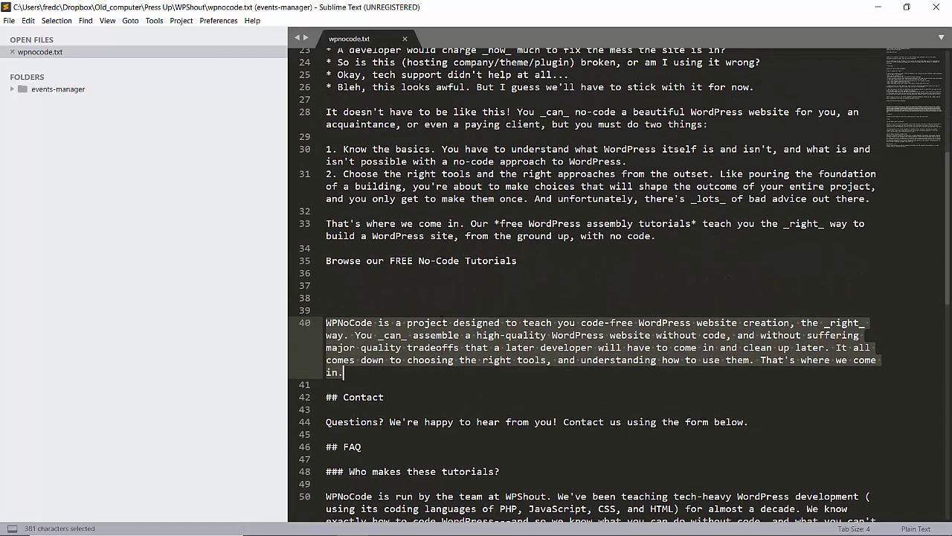
# Switch back to the browser and compare the About page's placeholder text, both FAQ sections and the "featured in" section
pyautogui.click(290, 524)
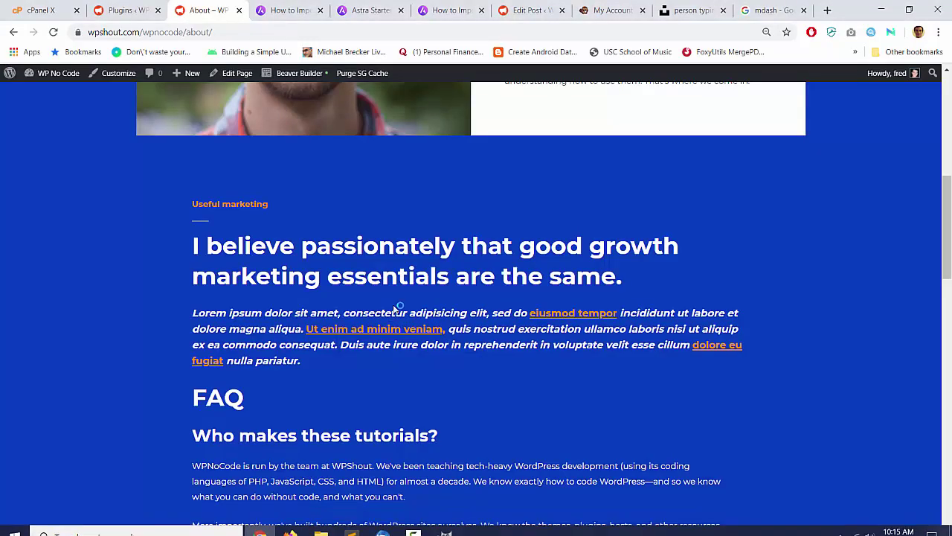
pyautogui.scroll(6, 394, 307)
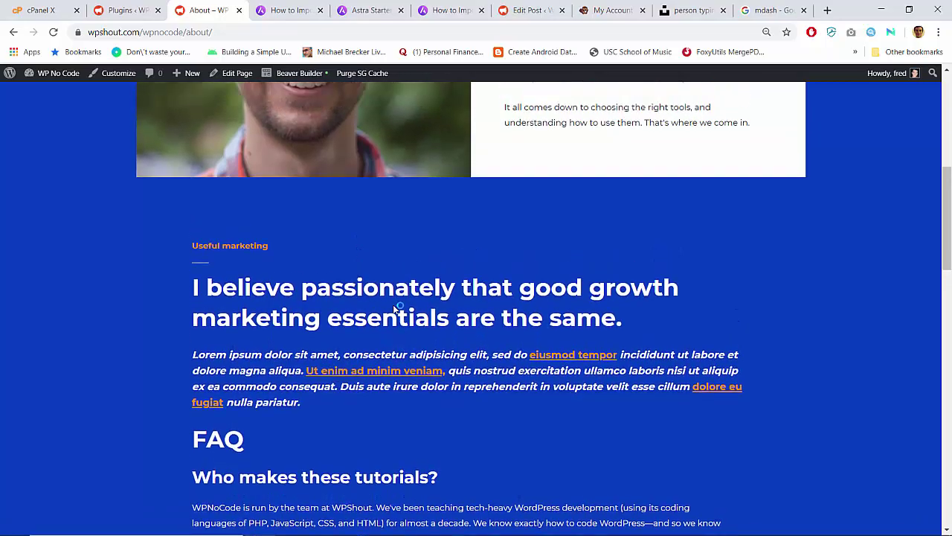
pyautogui.scroll(-7, 394, 307)
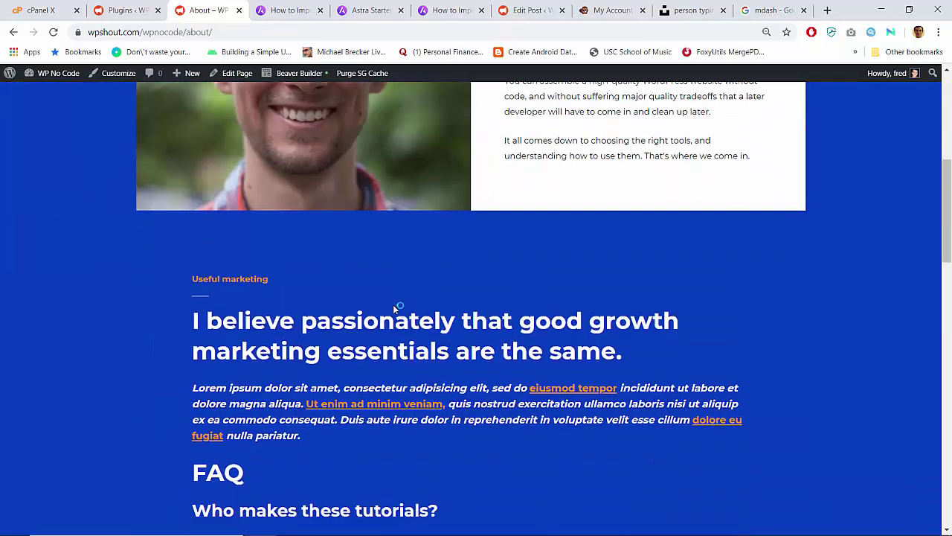
pyautogui.scroll(-10, 392, 305)
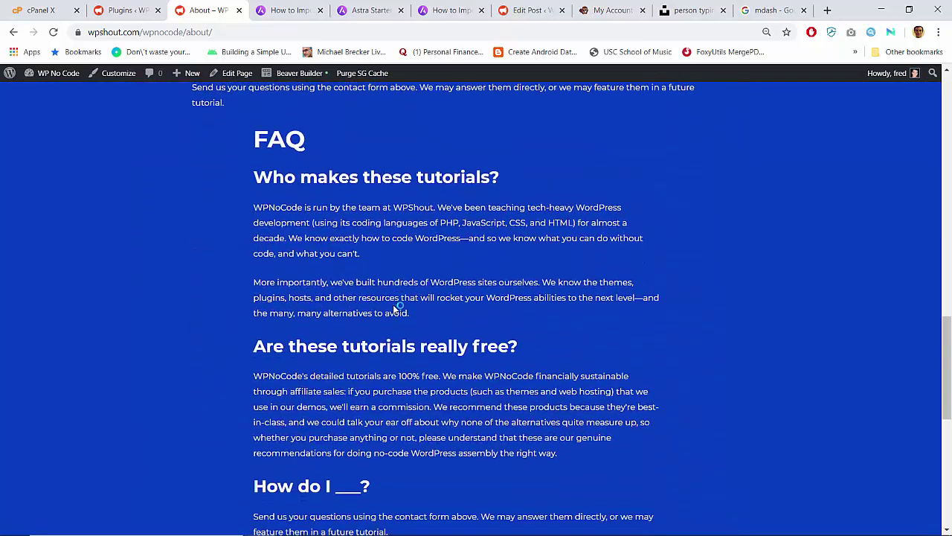
pyautogui.scroll(10, 394, 308)
pyautogui.scroll(8, 394, 308)
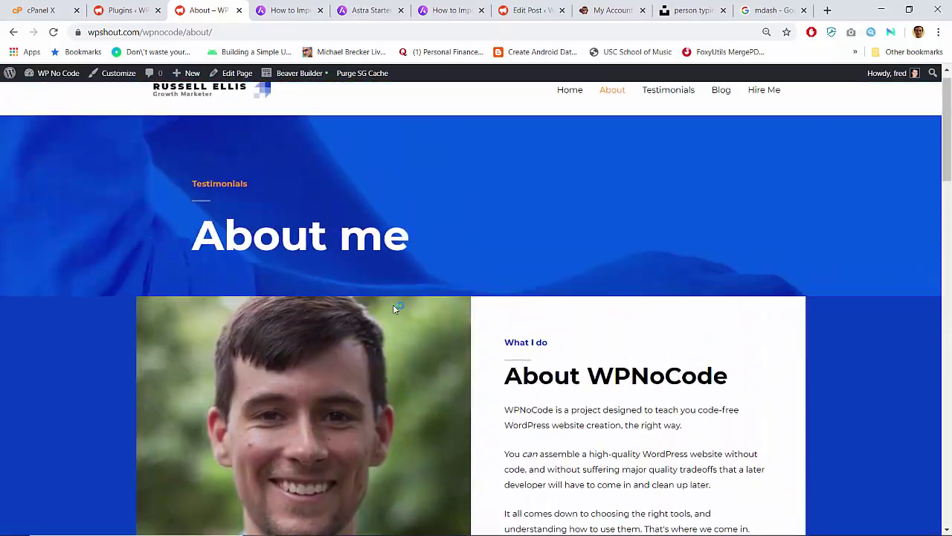
pyautogui.scroll(-5, 394, 308)
pyautogui.scroll(-8, 393, 305)
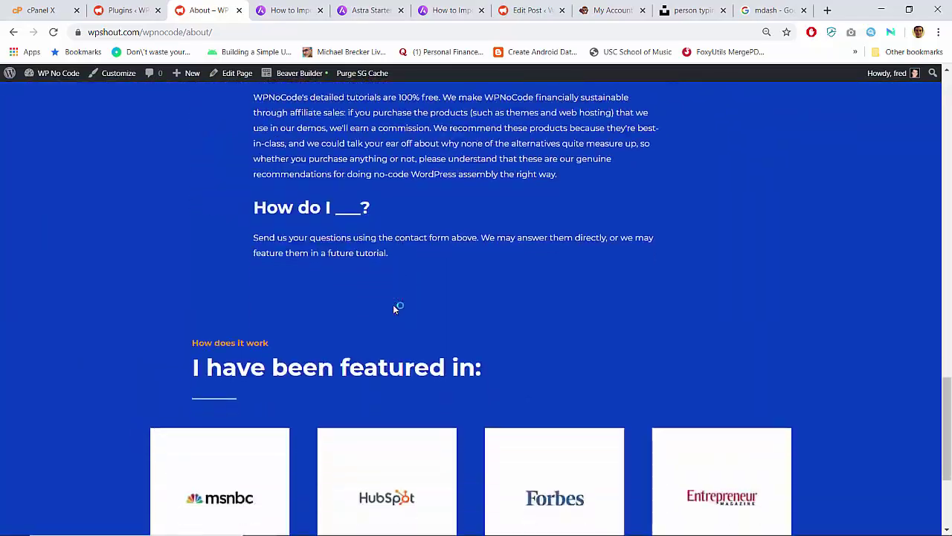
# Reopen the About page in Beaver Builder, duplicate the "Useful marketing" row and move the copy below the second FAQ section
pyautogui.scroll(2, 393, 304)
pyautogui.scroll(-3, 395, 307)
pyautogui.scroll(10, 394, 307)
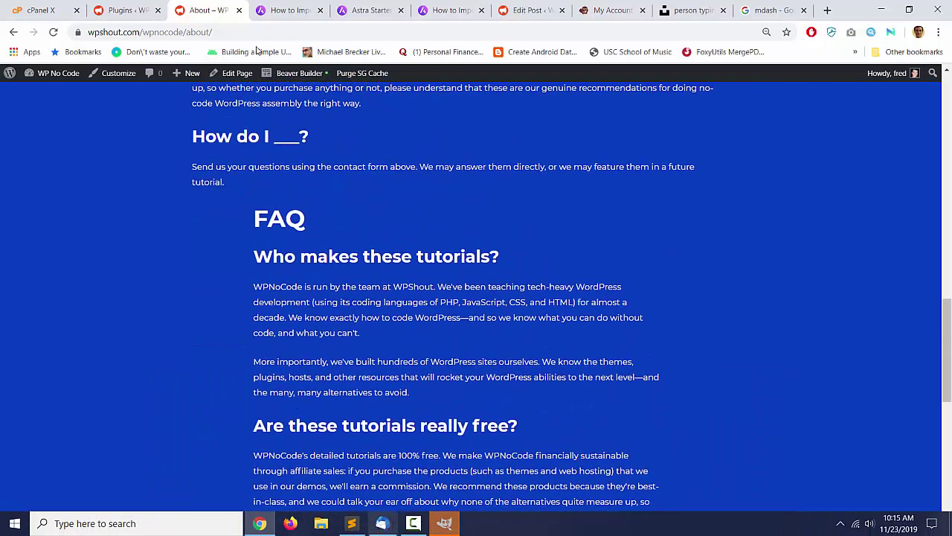
pyautogui.click(291, 74)
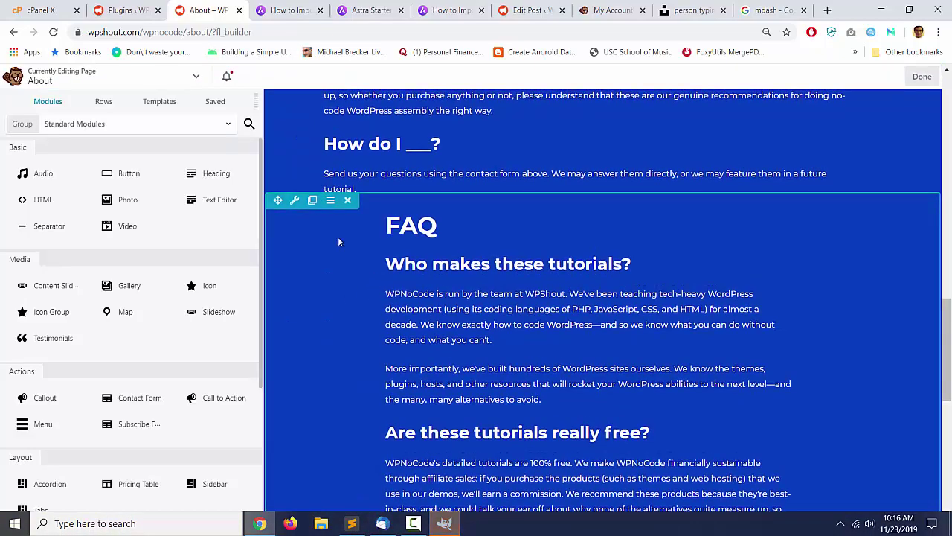
pyautogui.moveTo(444, 267)
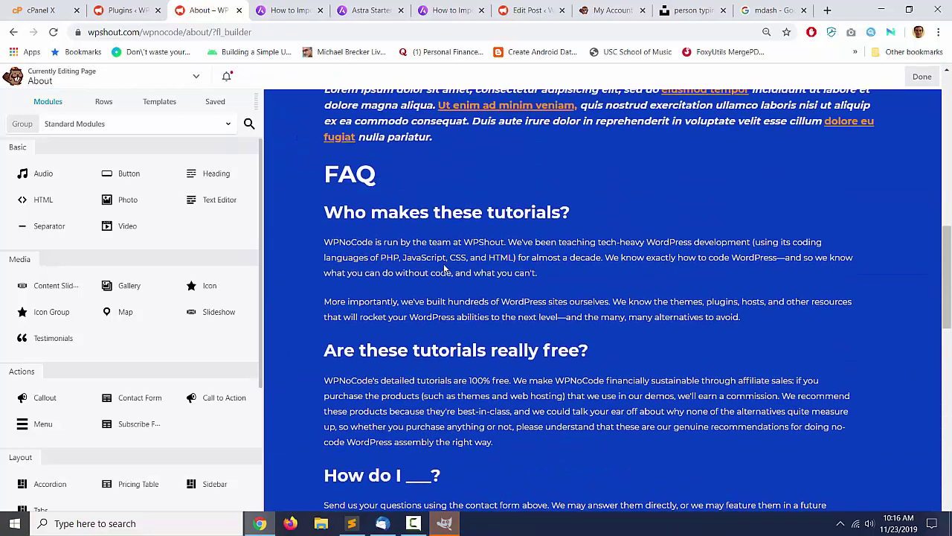
pyautogui.scroll(3, 358, 266)
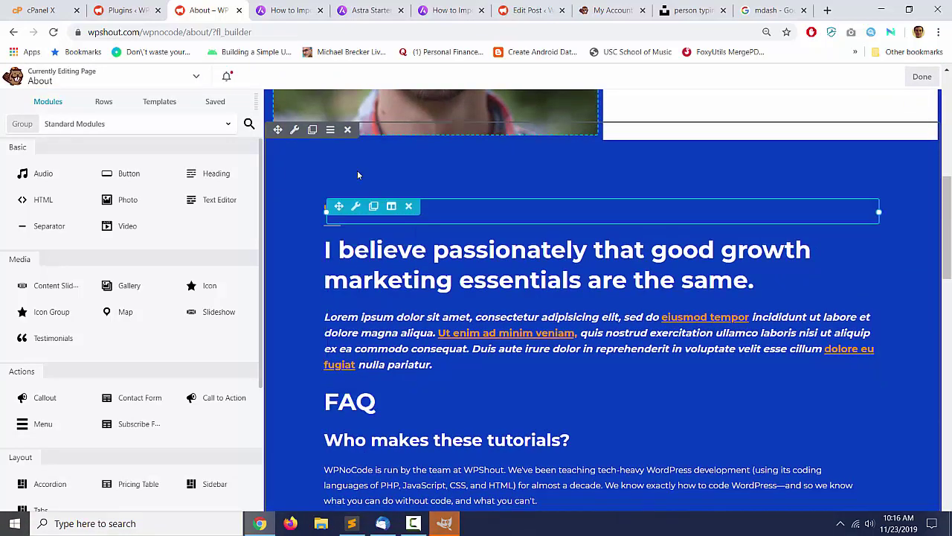
pyautogui.click(312, 130)
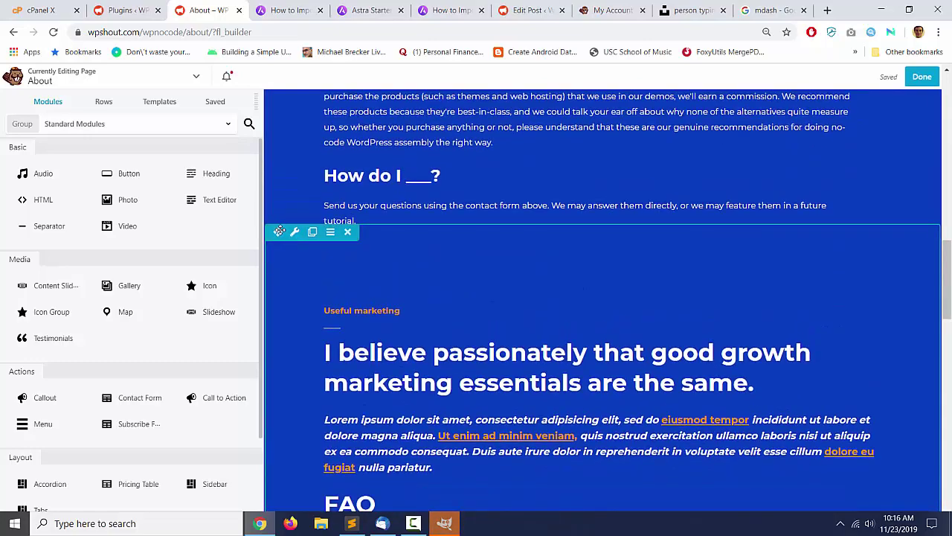
pyautogui.moveTo(278, 231); pyautogui.dragTo(305, 348)
pyautogui.scroll(-2, 338, 419)
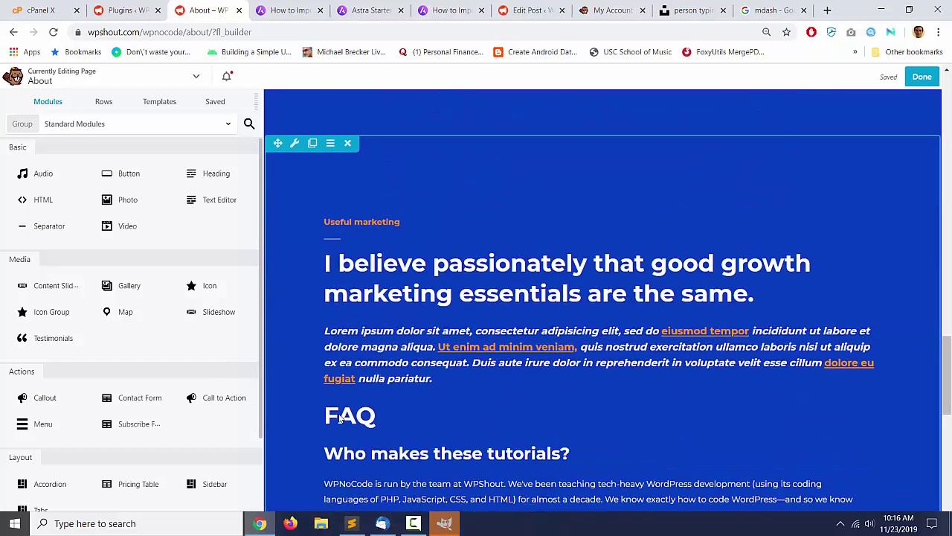
# Delete the "Useful marketing" label and its separator from the duplicated row
pyautogui.click(407, 238)
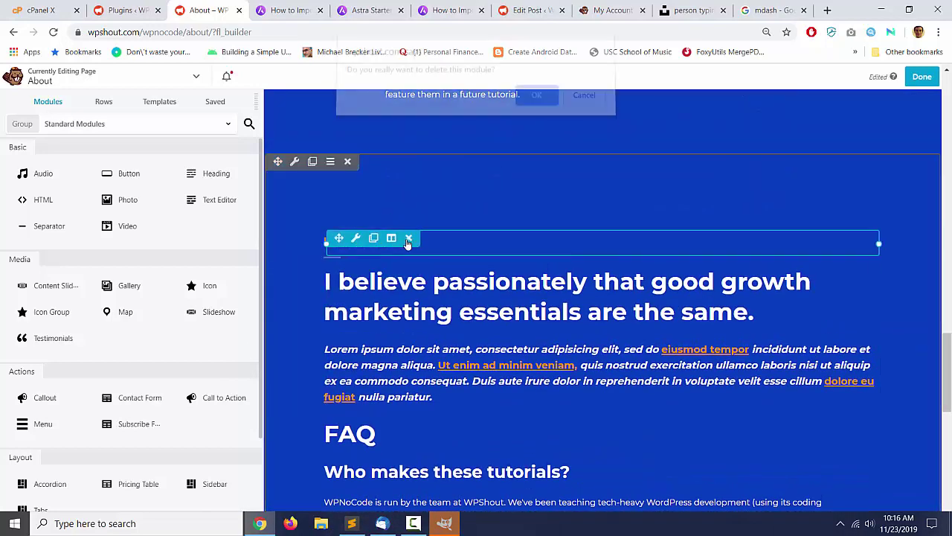
pyautogui.press('Return')
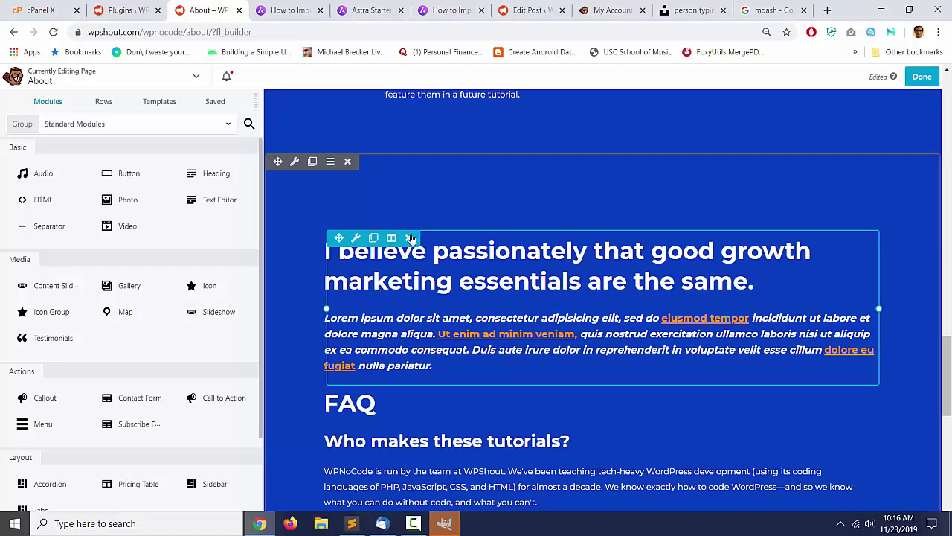
pyautogui.click(379, 282)
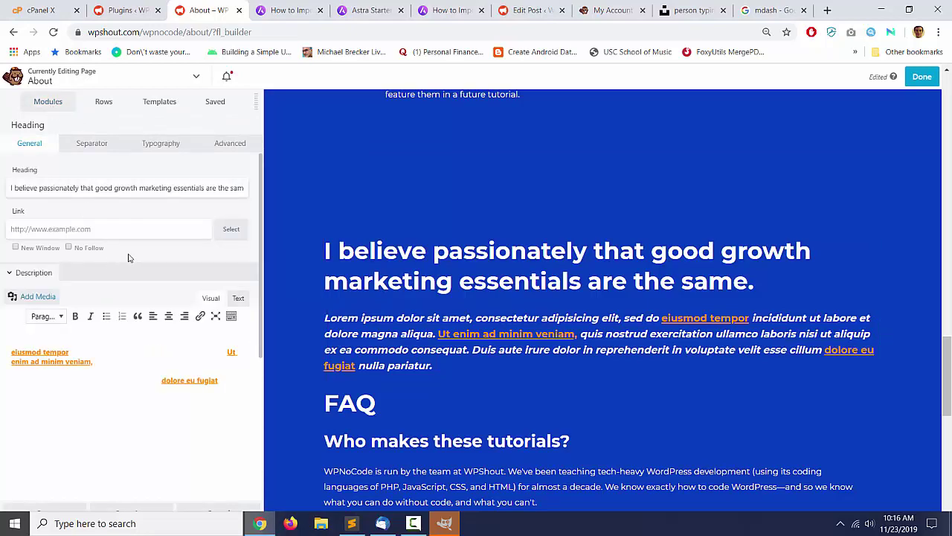
# Add a Text Editor module above the duplicated row's "I believe passionately" heading and enter "Contact Us" as a second-level heading
pyautogui.moveTo(201, 201); pyautogui.dragTo(355, 276)
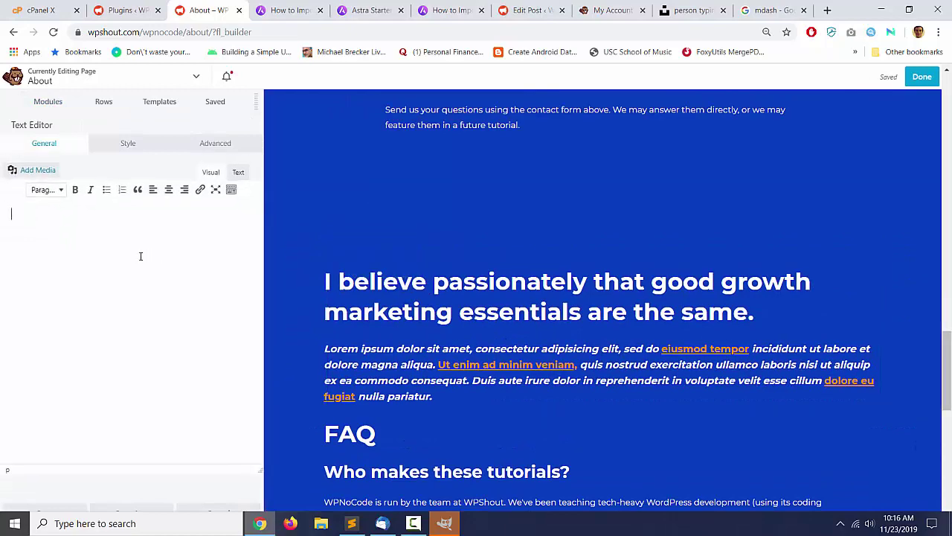
pyautogui.write('## Contact')
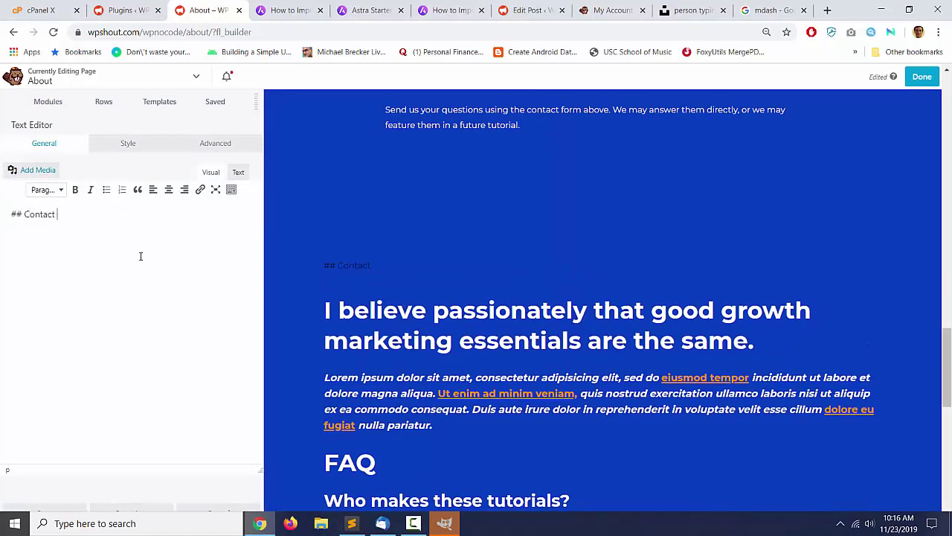
pyautogui.write(' Us')
pyautogui.press('Return')
pyautogui.write("WPNoCode is a project designed to teach you code-free WordPress website creation, the right way.  You can assemble a high-quality WordPress website without code, and without suffering major quality tradeoffs that a later developer will have to come in and clean up later.  It all comes down to choosing the right tools, and understanding how to use them. That's where we come in.")
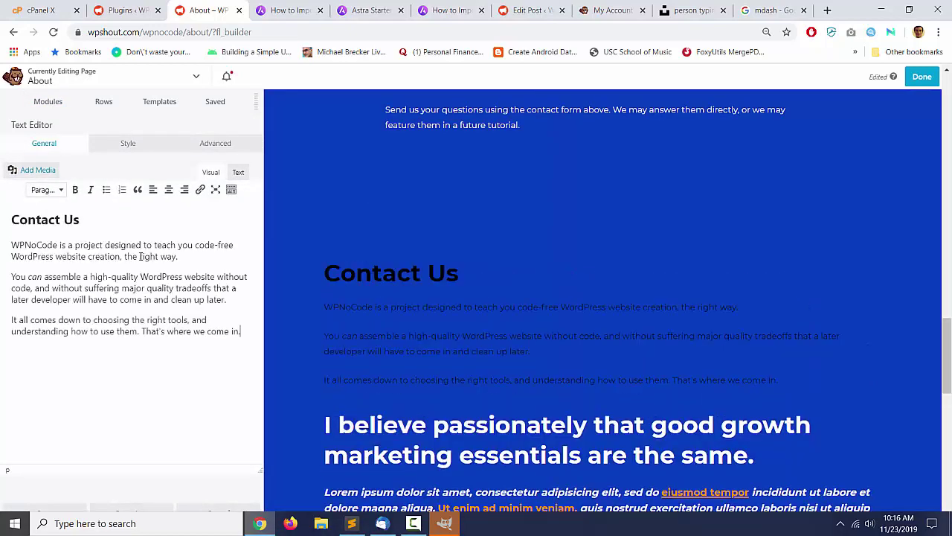
pyautogui.hotkey('ctrl', 'z')
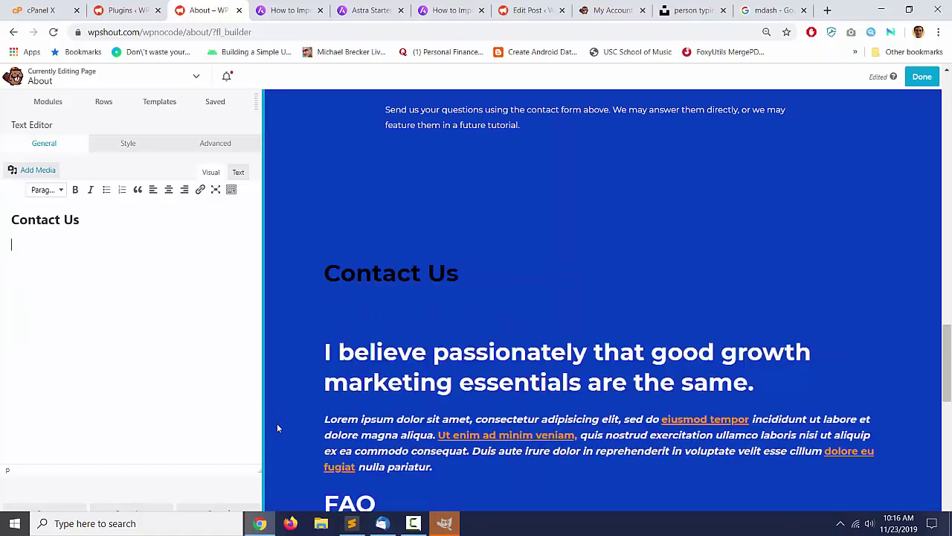
# Copy the "Questions? We're happy to hear from you!" line from wpnocode.txt in Sublime Text and paste it under Contact Us in the browser
pyautogui.click(351, 522)
pyautogui.scroll(-2, 410, 375)
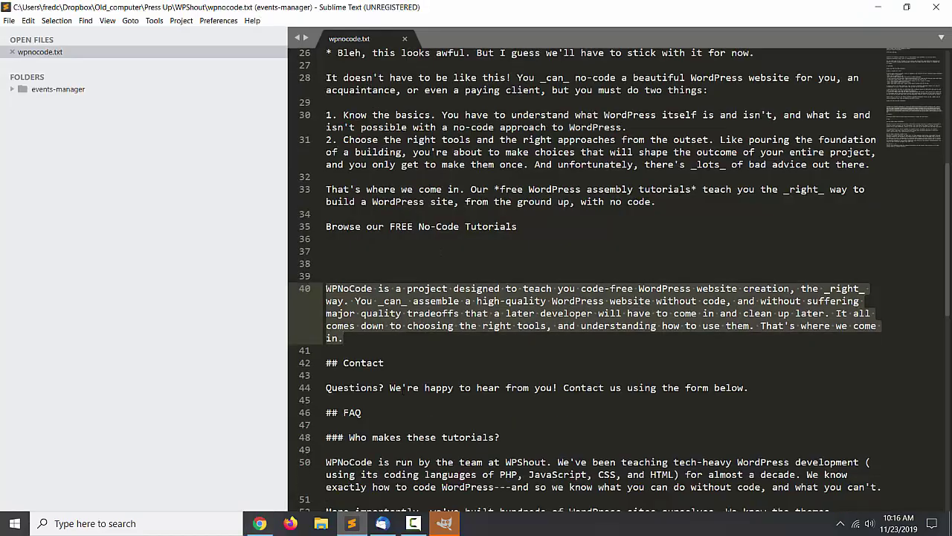
pyautogui.tripleClick(536, 342)
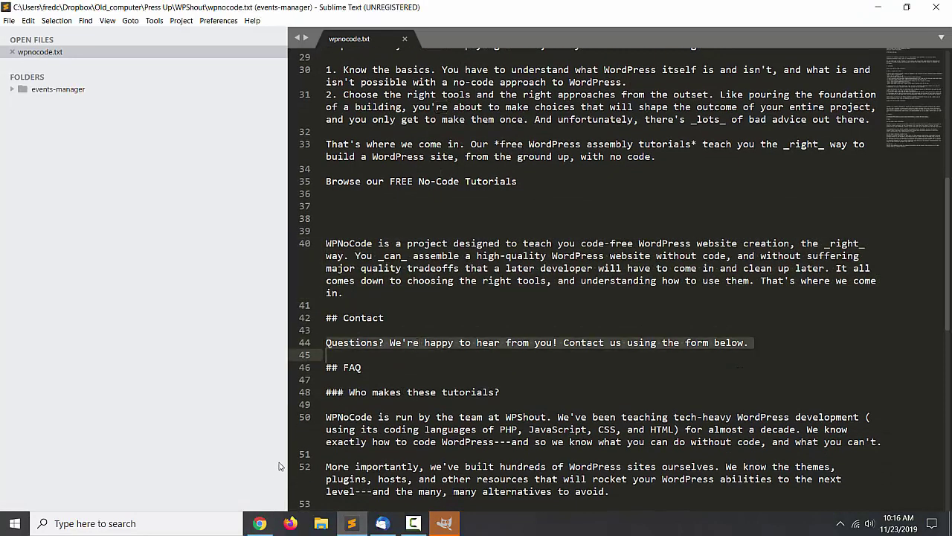
pyautogui.hotkey('shift', 'Left')
pyautogui.hotkey('ctrl', 'c')
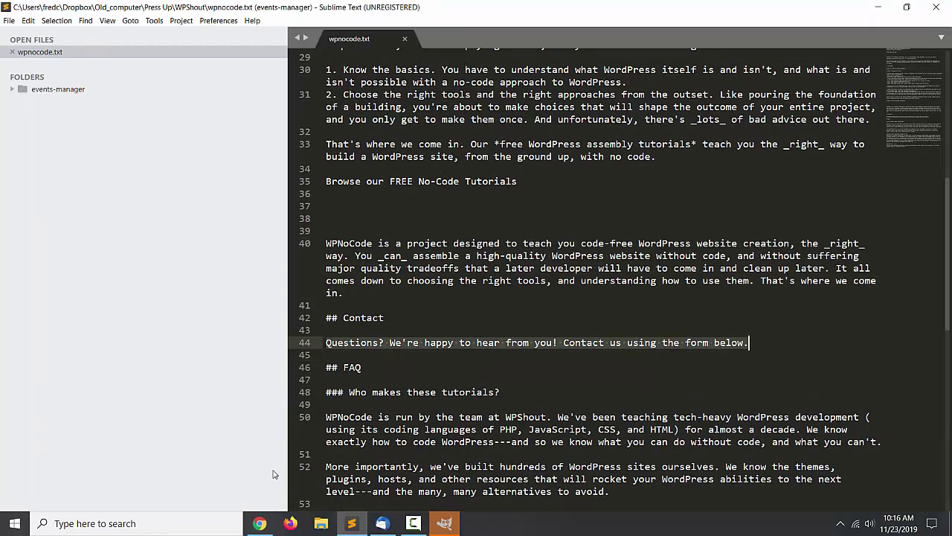
pyautogui.click(262, 521)
pyautogui.click(223, 353)
pyautogui.hotkey('ctrl', 'v')
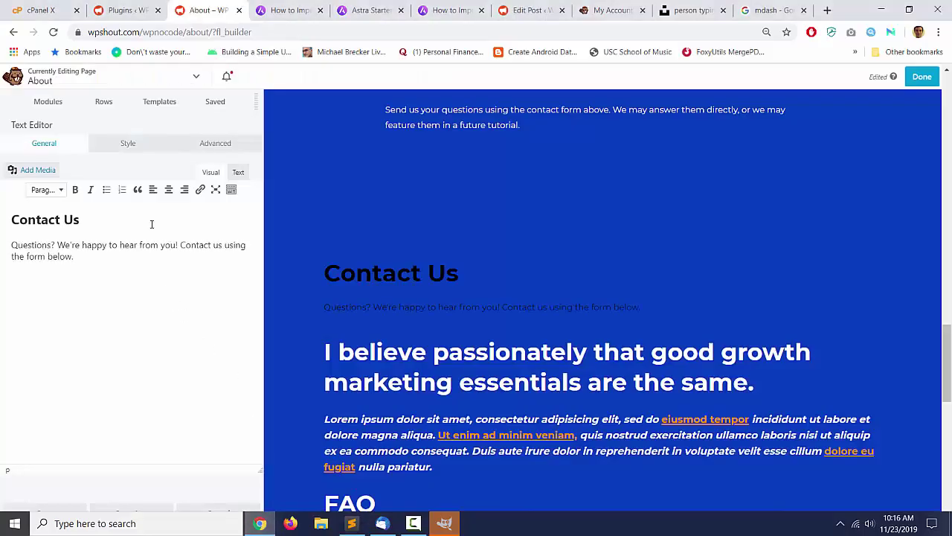
# Set the Contact Us text module's color to #ffffff
pyautogui.click(154, 149)
pyautogui.click(37, 255)
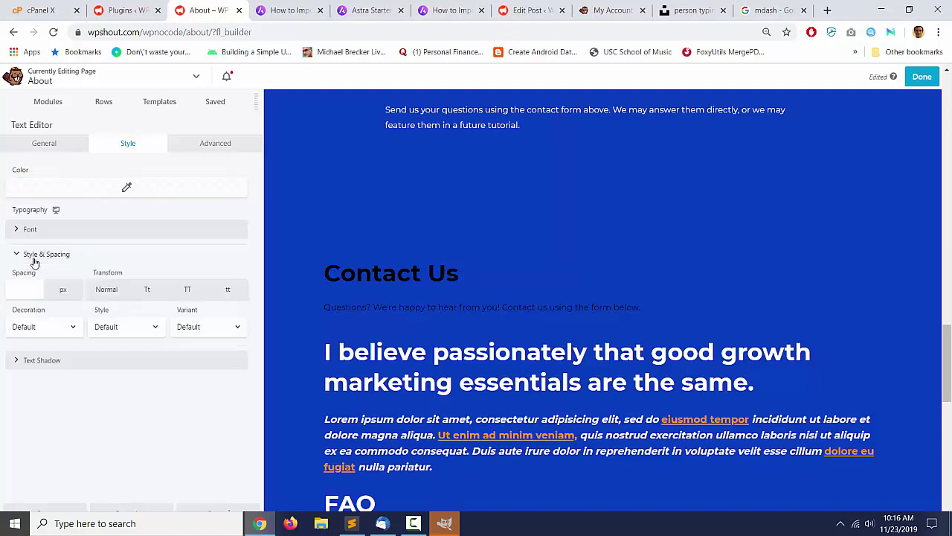
pyautogui.click(66, 192)
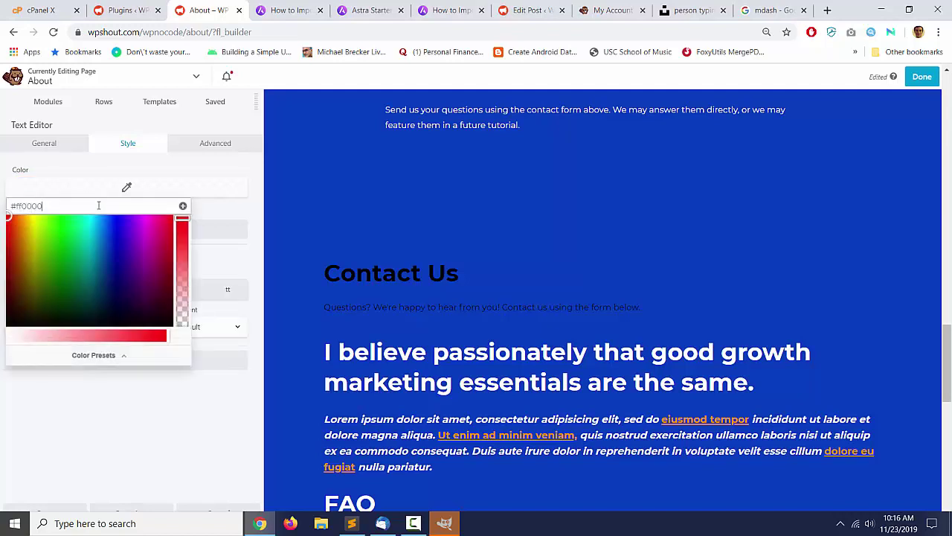
pyautogui.write('#ffffff')
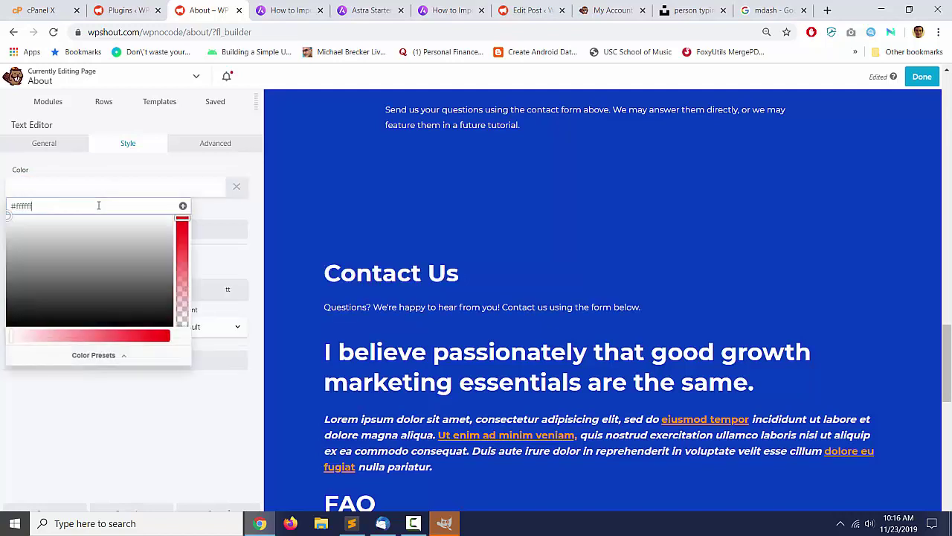
pyautogui.click(161, 165)
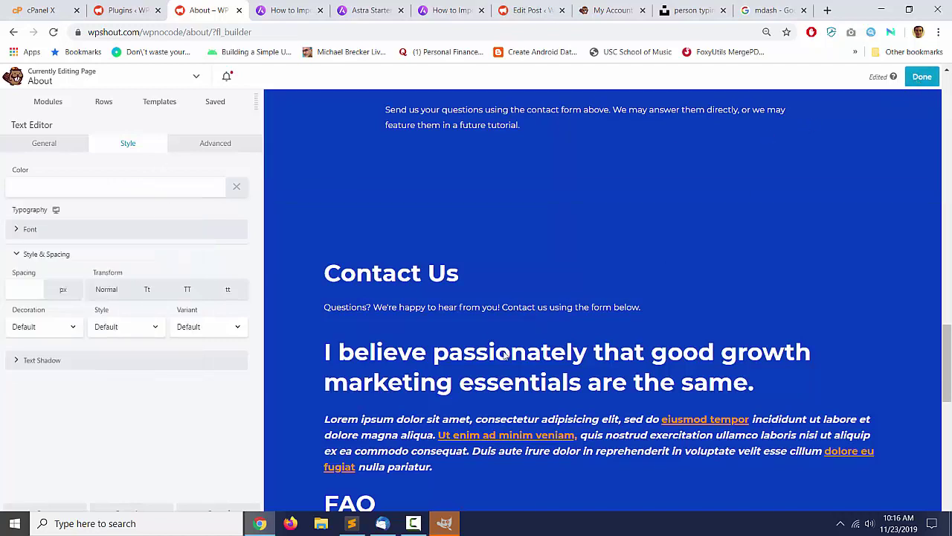
# Delete the placeholder heading, the FAQ text and the empty column from the Contact Us row, and publish the page
pyautogui.click(408, 339)
pyautogui.press('Return')
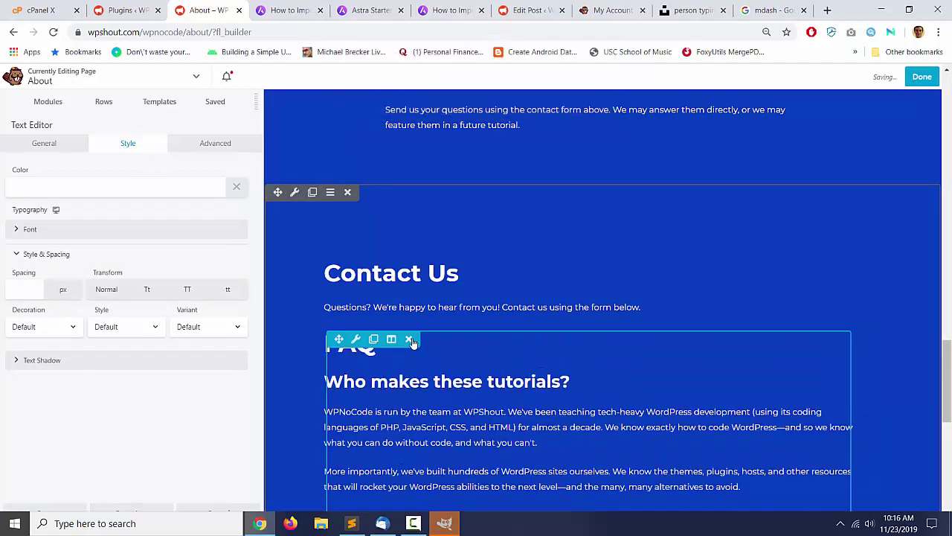
pyautogui.click(408, 340)
pyautogui.press('Return')
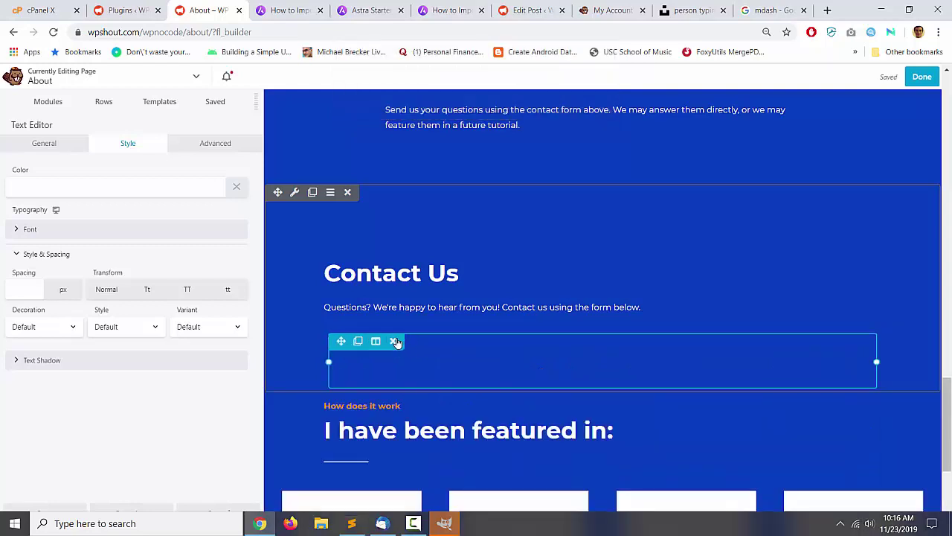
pyautogui.click(393, 341)
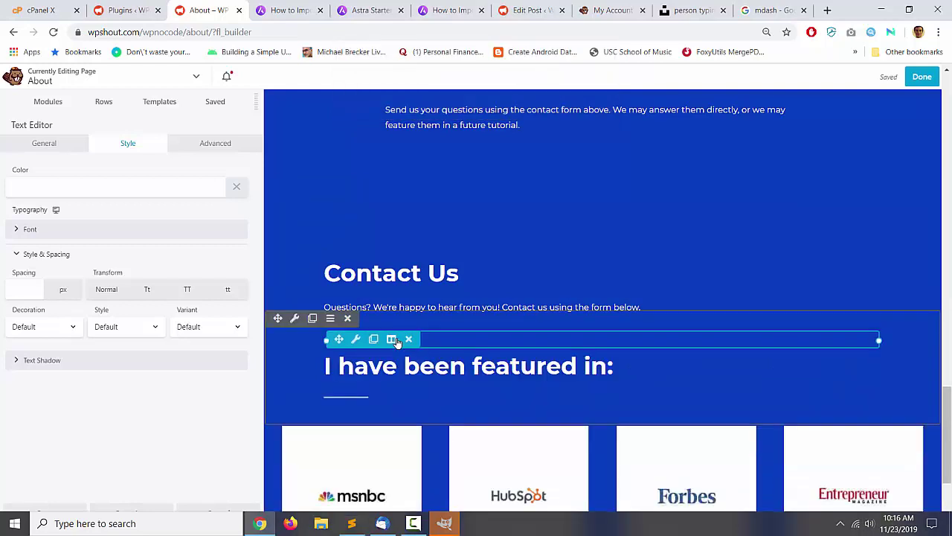
pyautogui.click(921, 77)
pyautogui.click(869, 77)
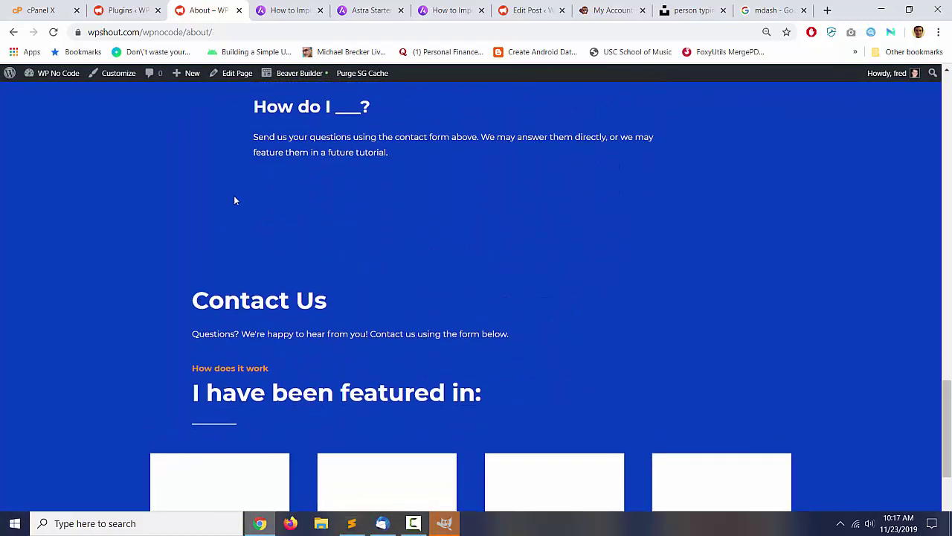
# Reopen the page in Beaver Builder, set the Contact Us row's top padding to 0 px, and publish the change
pyautogui.click(299, 73)
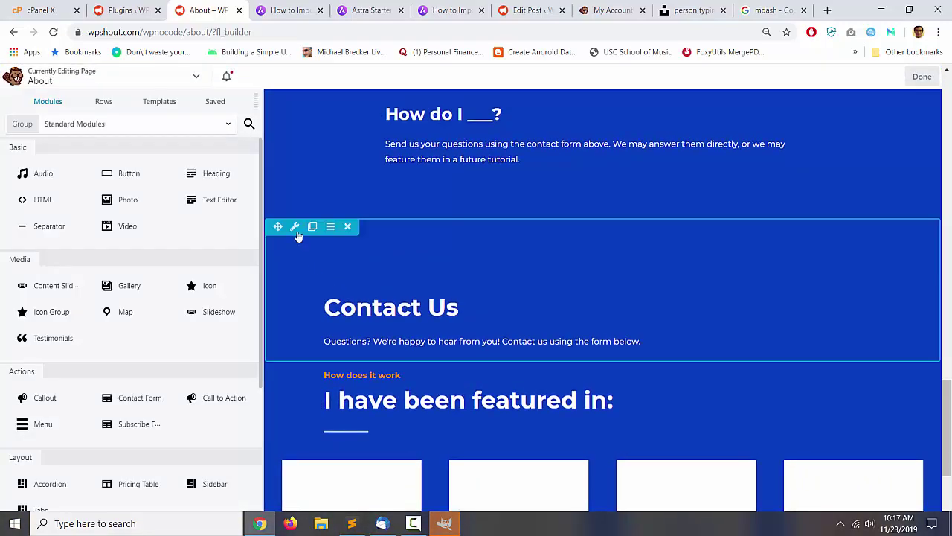
pyautogui.click(294, 227)
pyautogui.click(194, 143)
pyautogui.click(29, 209)
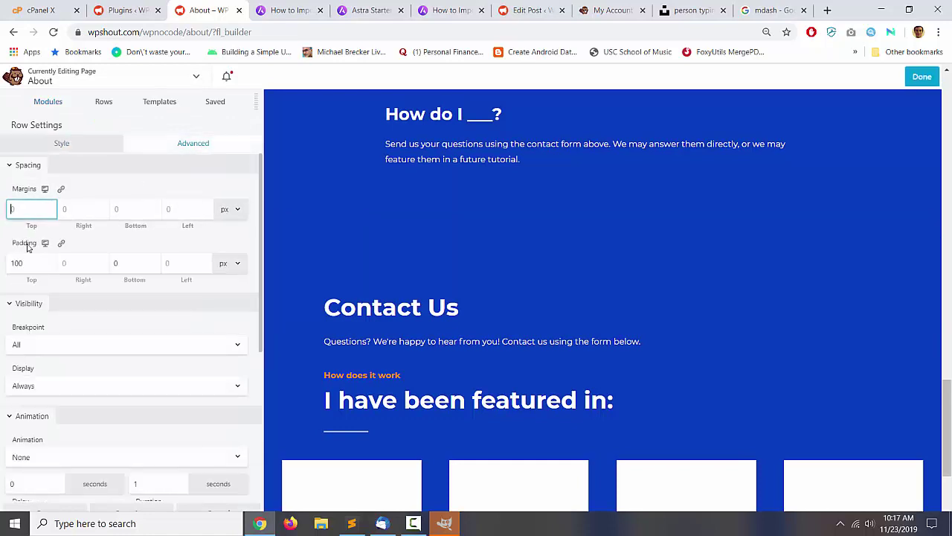
pyautogui.doubleClick(17, 263)
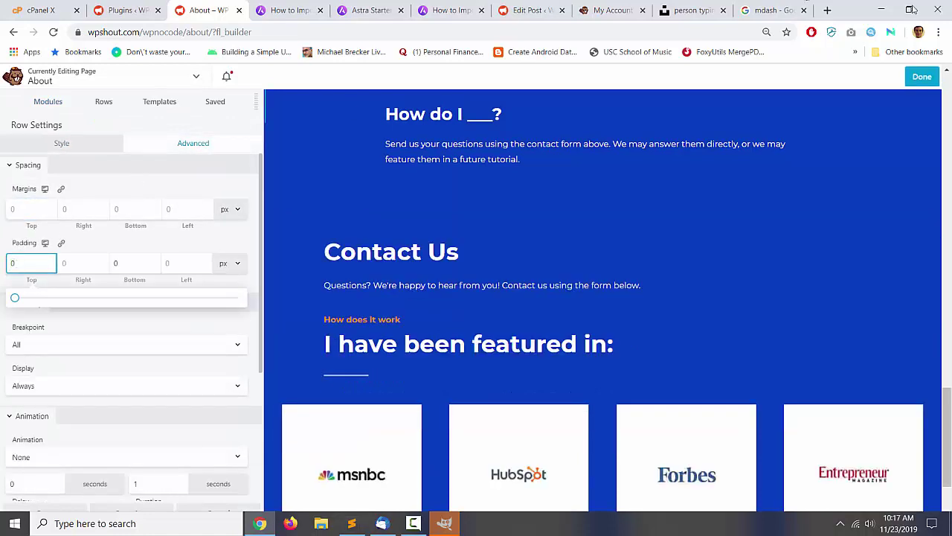
pyautogui.click(923, 76)
pyautogui.click(865, 76)
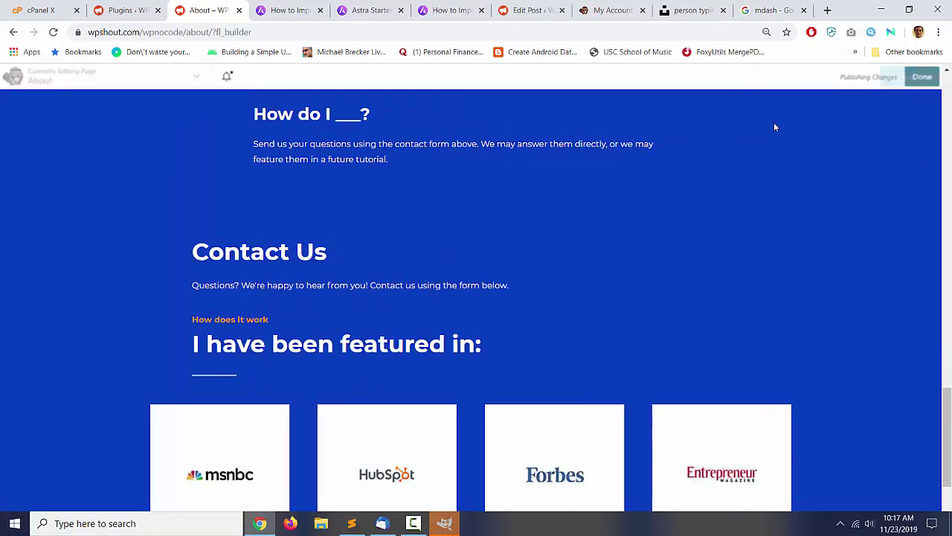
# Review the published About page from the Contact Us section up to the portrait and "Useful marketing" section
pyautogui.scroll(10, 582, 268)
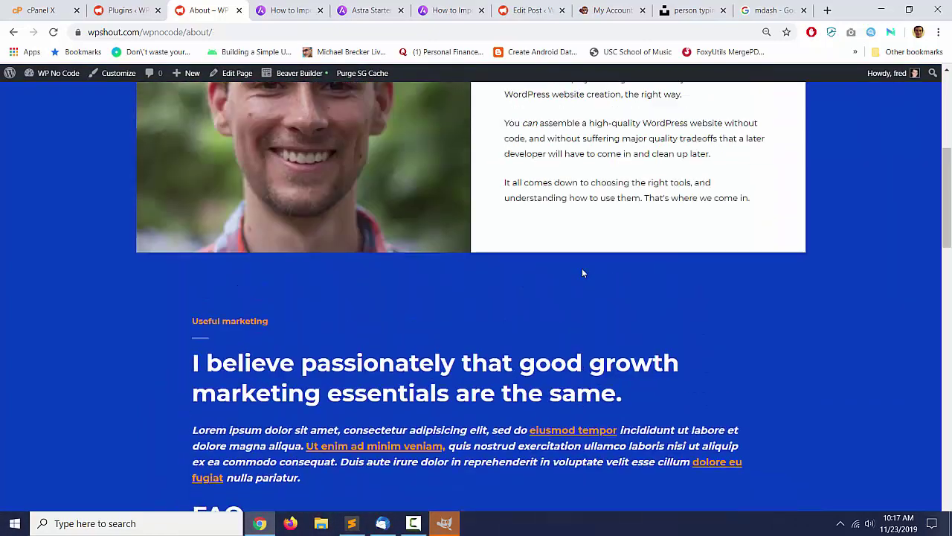
pyautogui.scroll(4, 583, 273)
pyautogui.scroll(-3, 582, 270)
pyautogui.click(445, 524)
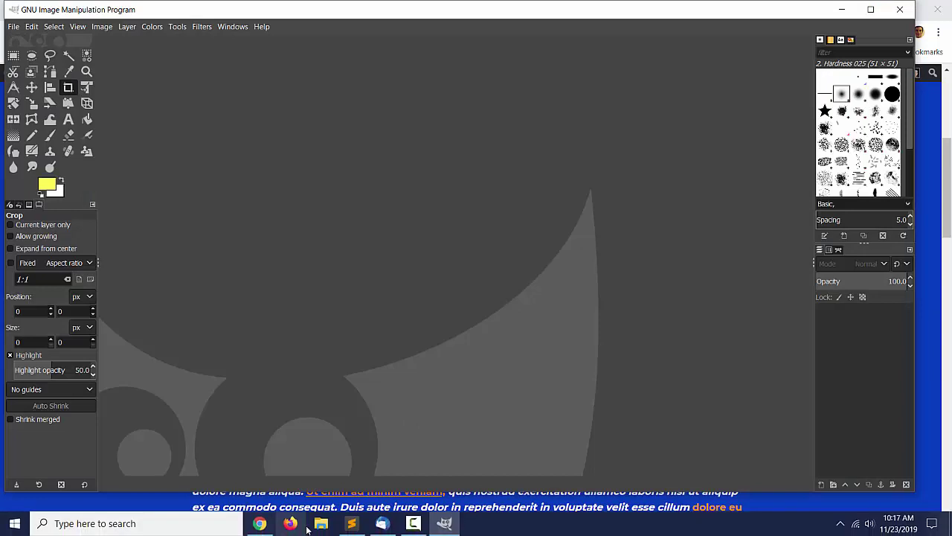
pyautogui.click(15, 27)
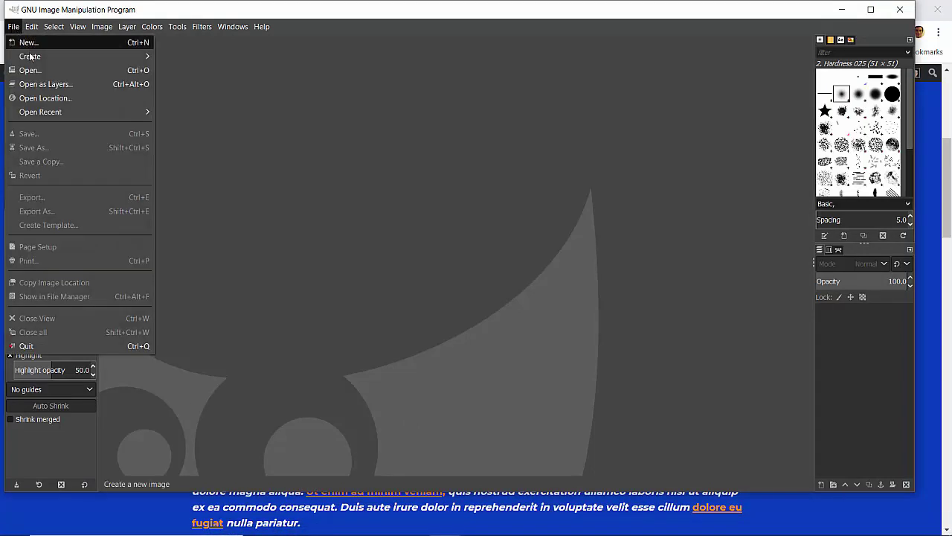
pyautogui.click(30, 70)
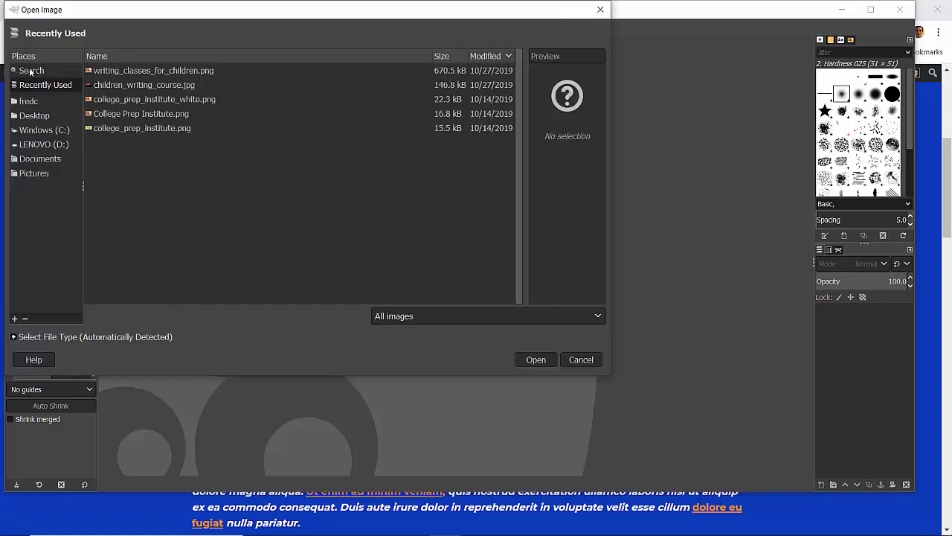
pyautogui.press('Escape')
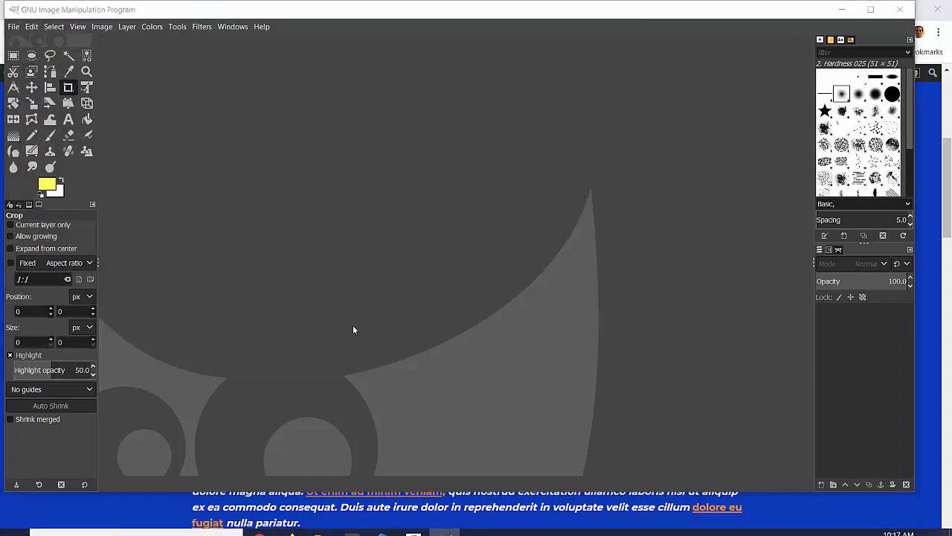
# Open the Press Up folder in File Explorer and shrink its window so that GIMP is visible beside it
pyautogui.press('super+e')
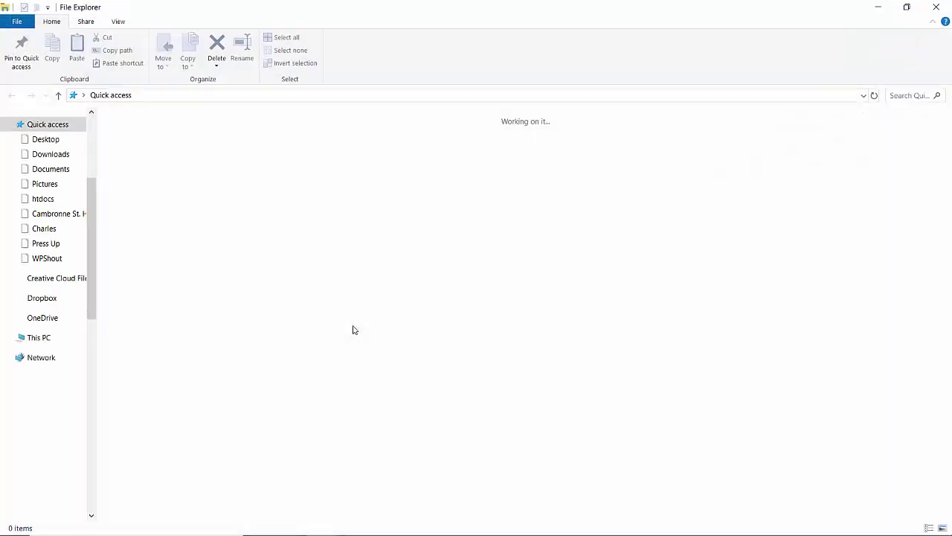
pyautogui.click(37, 244)
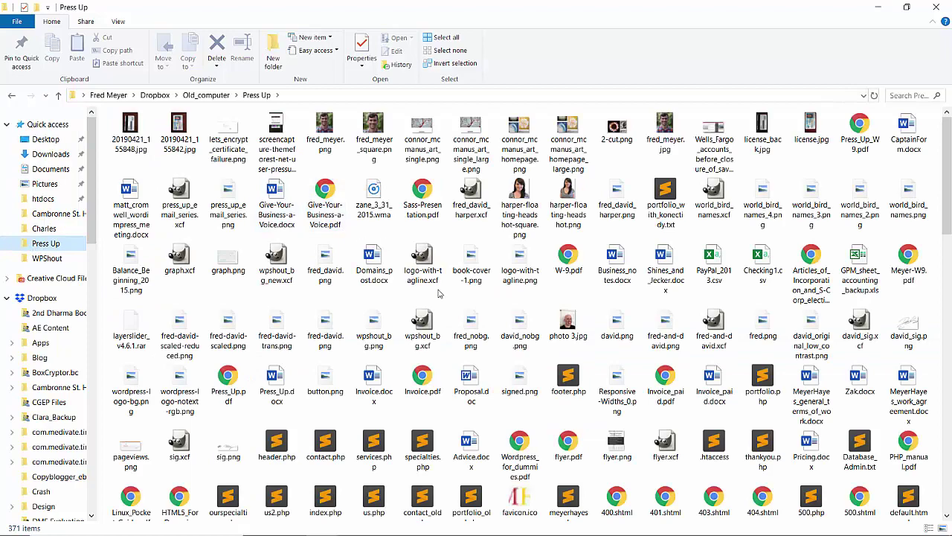
pyautogui.scroll(-1, 431, 275)
pyautogui.click(903, 7)
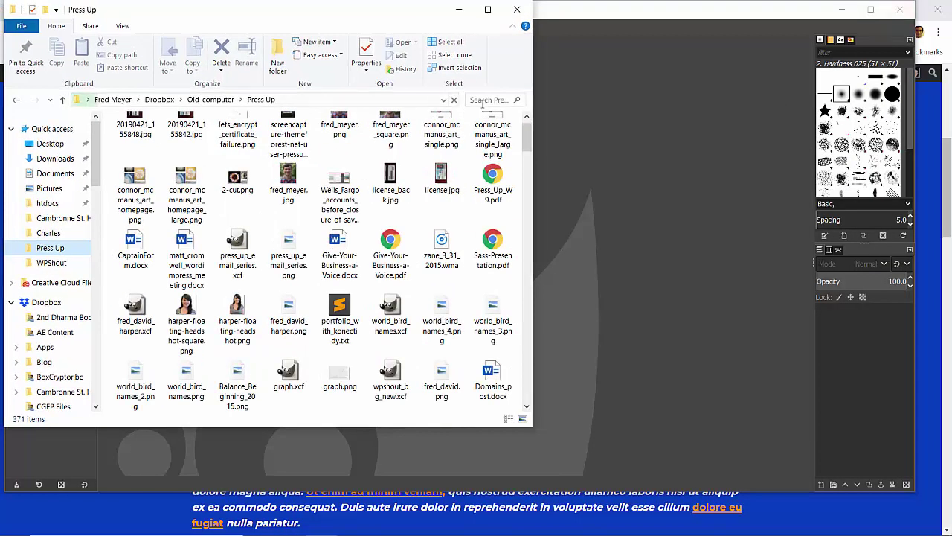
# Search the Press Up folder for the square portrait file by the subject's first name and "square", and clear the search
pyautogui.click(487, 100)
pyautogui.write('fred')
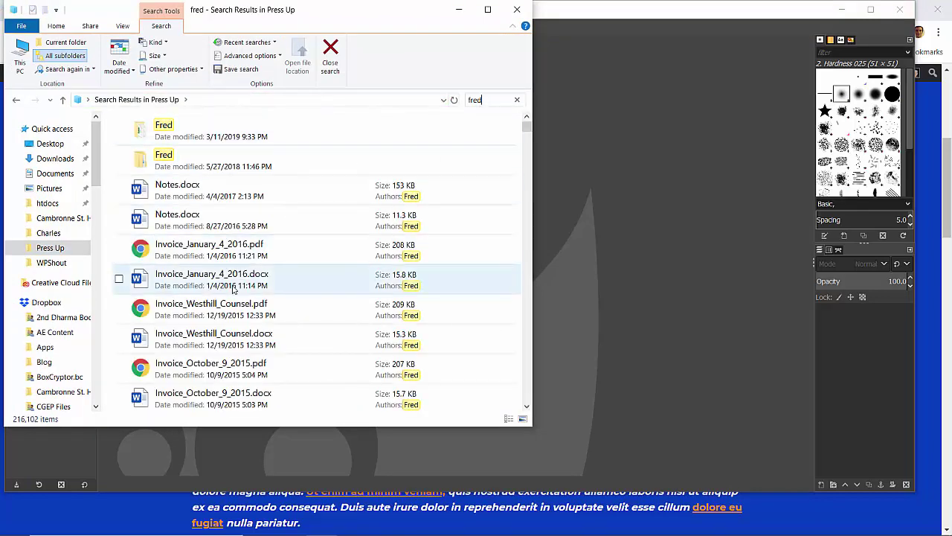
pyautogui.write('square')
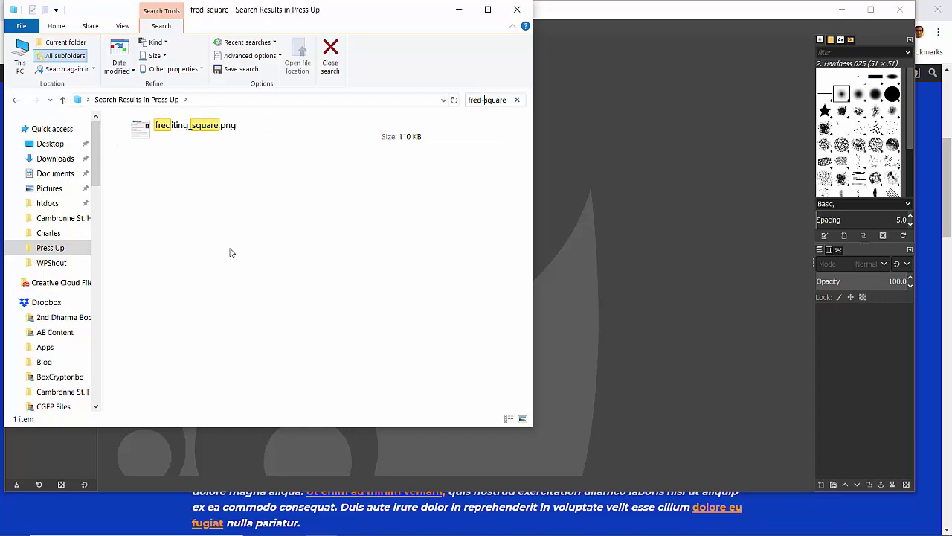
pyautogui.press('Escape')
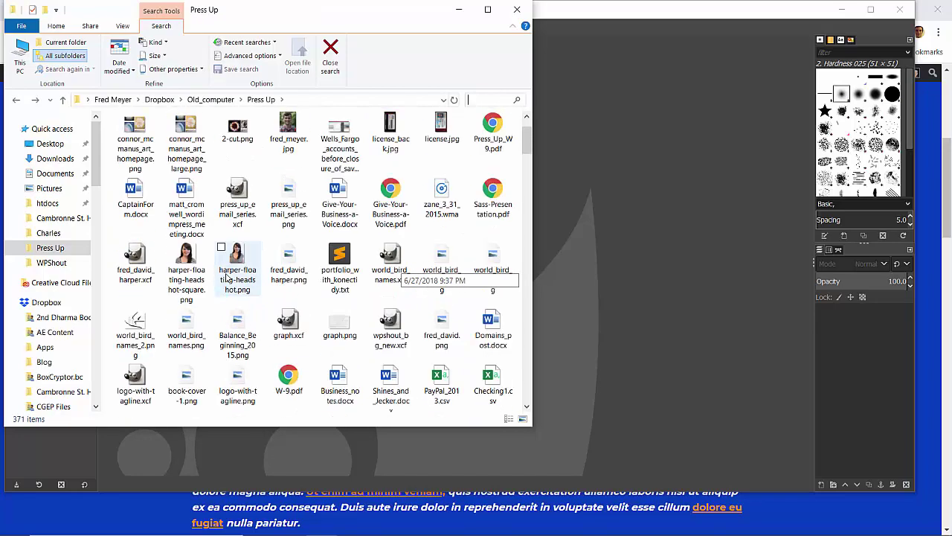
# Open the square portrait PNG from the Press Up folder in GIMP
pyautogui.scroll(5, 227, 277)
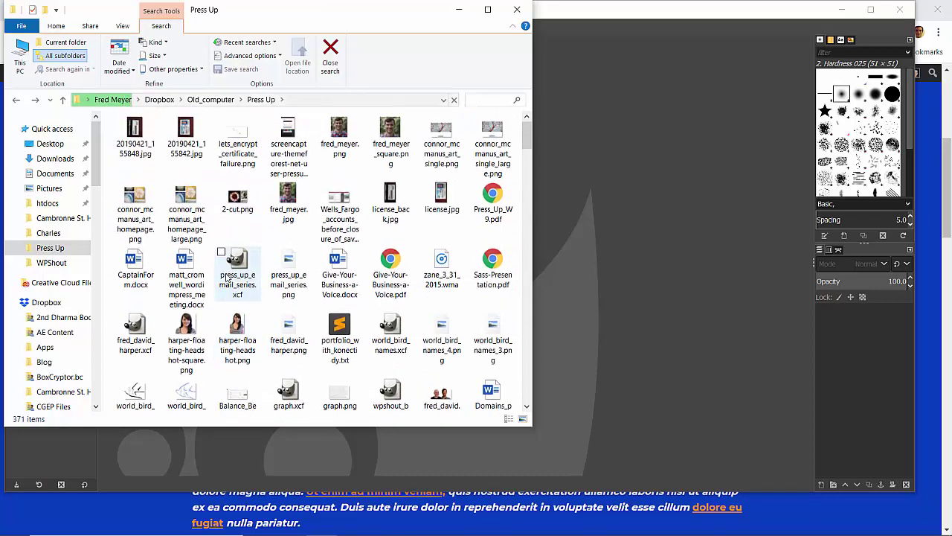
pyautogui.click(390, 136)
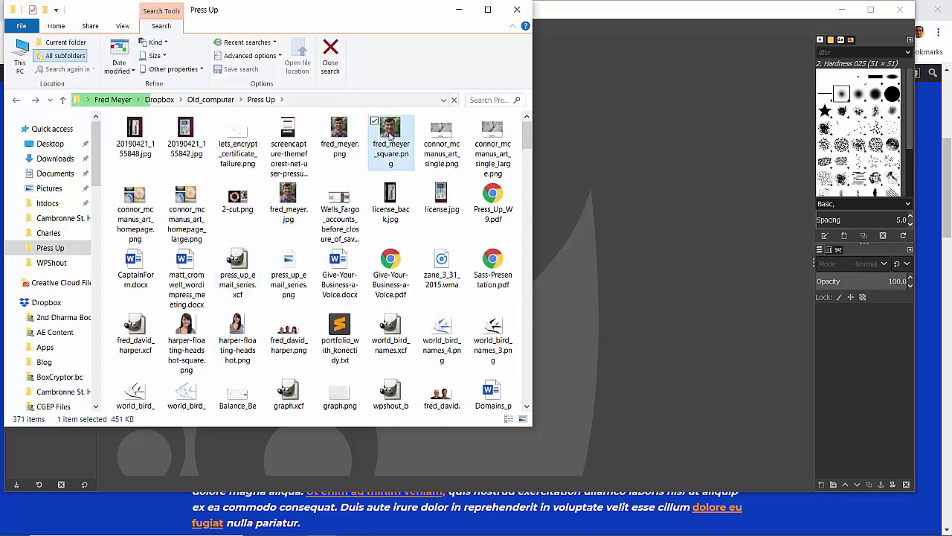
pyautogui.moveTo(623, 194); pyautogui.dragTo(621, 44)
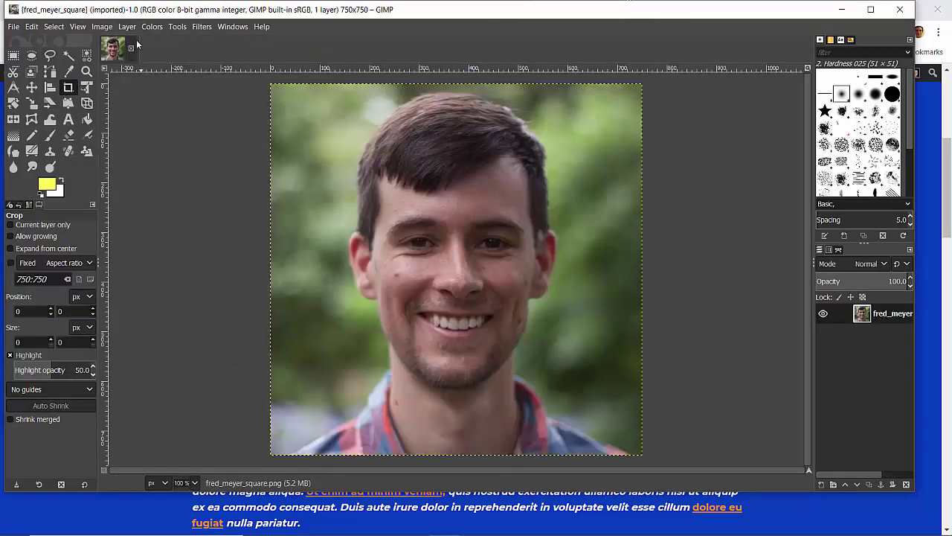
pyautogui.click(103, 27)
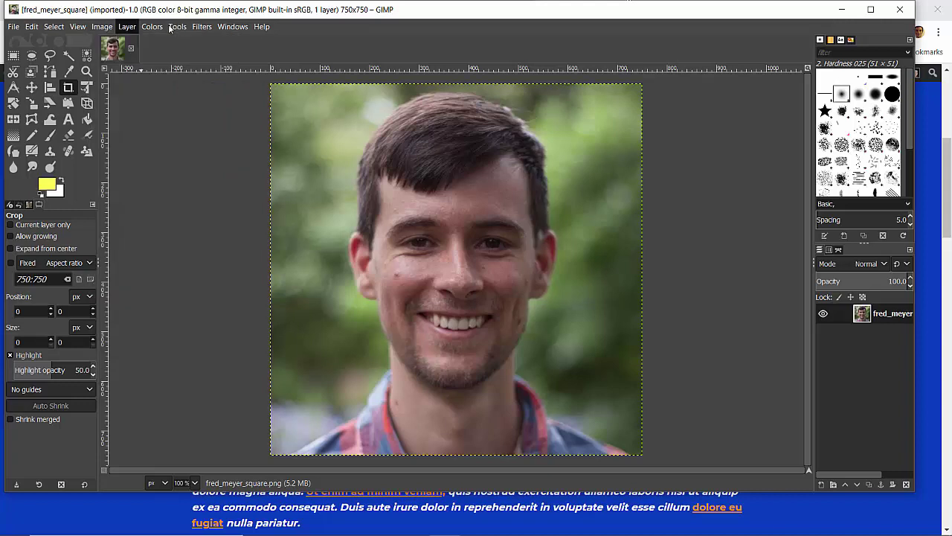
pyautogui.moveTo(178, 27)
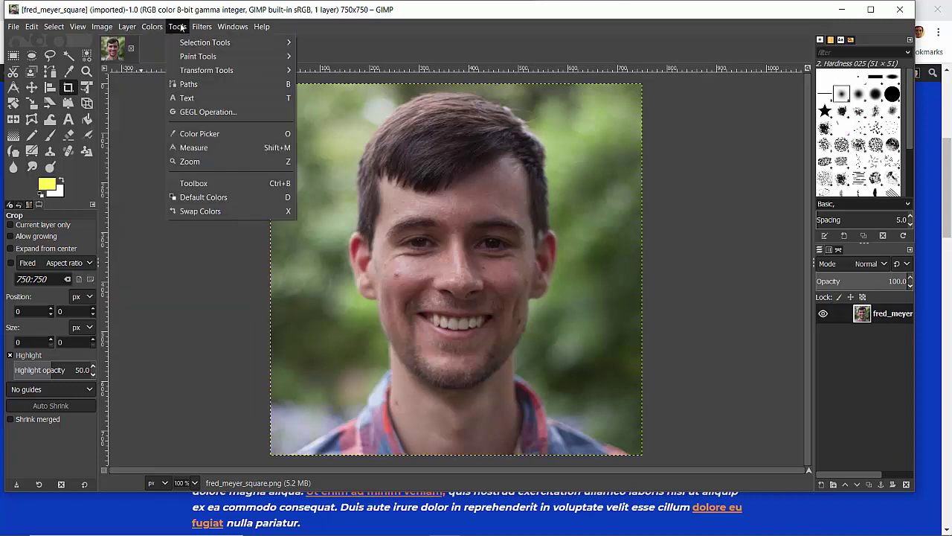
pyautogui.moveTo(146, 27)
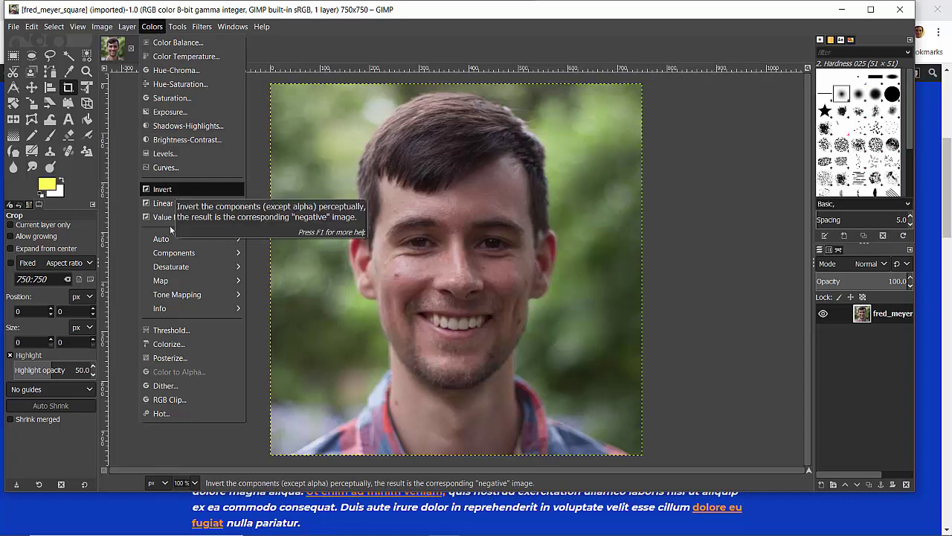
pyautogui.click(195, 100)
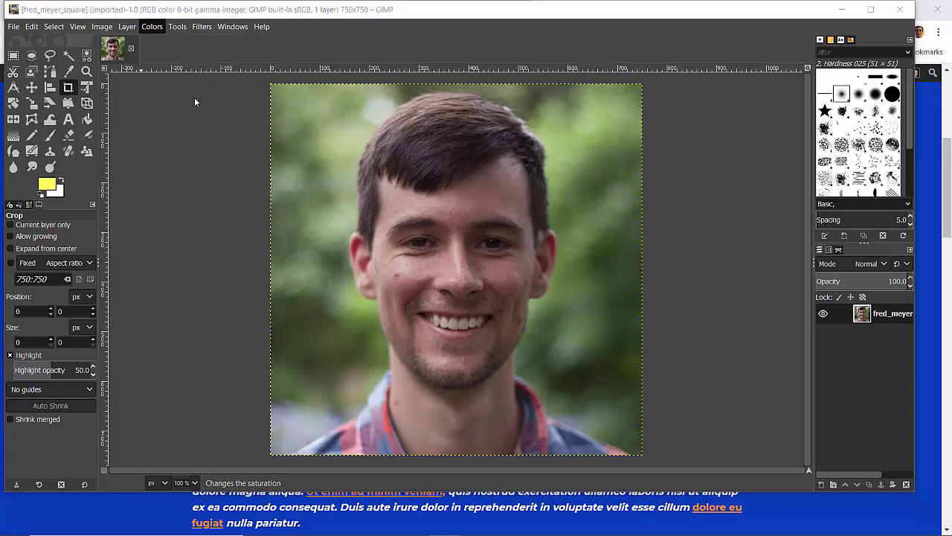
pyautogui.press('Escape')
# Desaturate the portrait to black and white using the Luminance mode
pyautogui.click(152, 27)
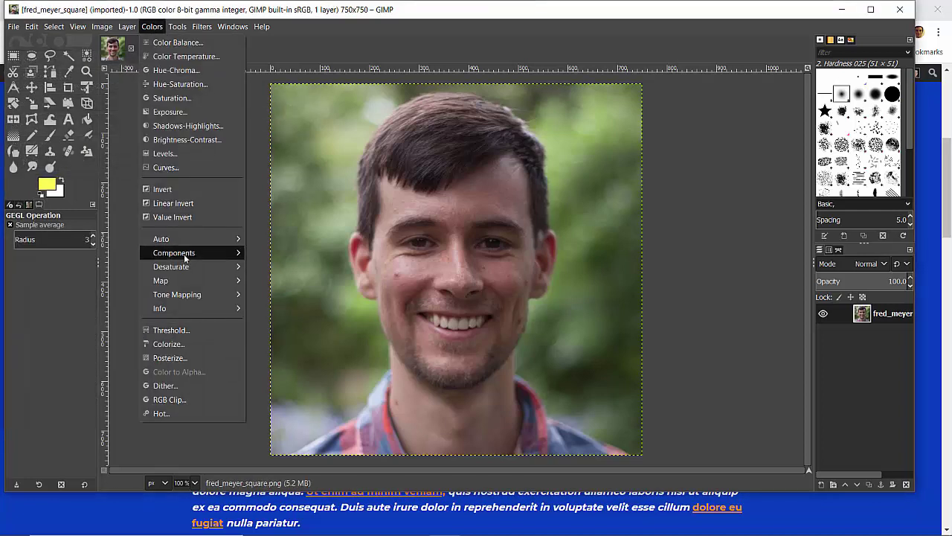
pyautogui.moveTo(185, 268)
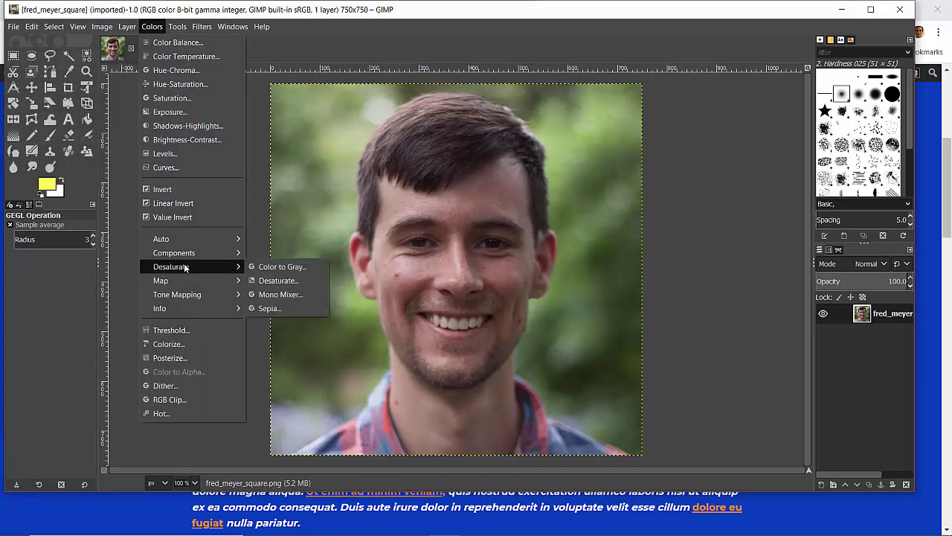
pyautogui.click(279, 280)
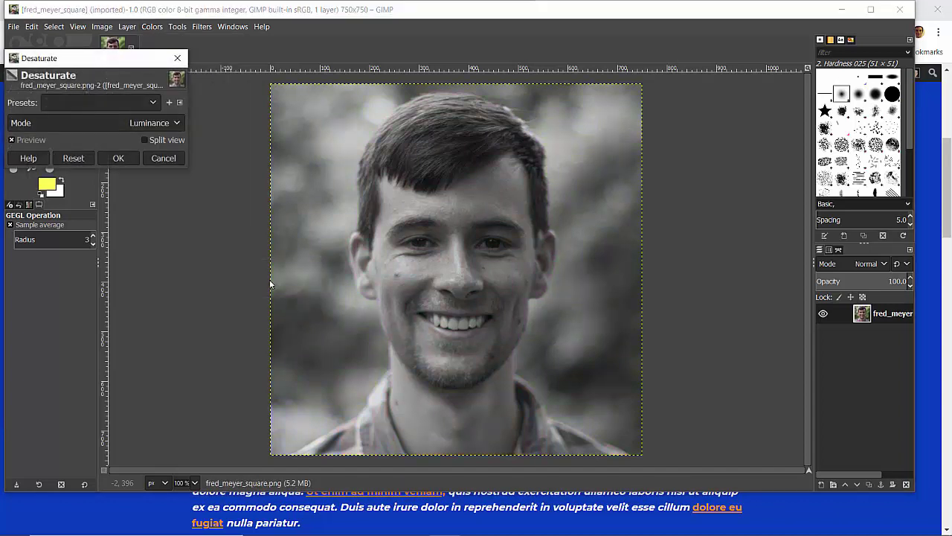
pyautogui.click(119, 158)
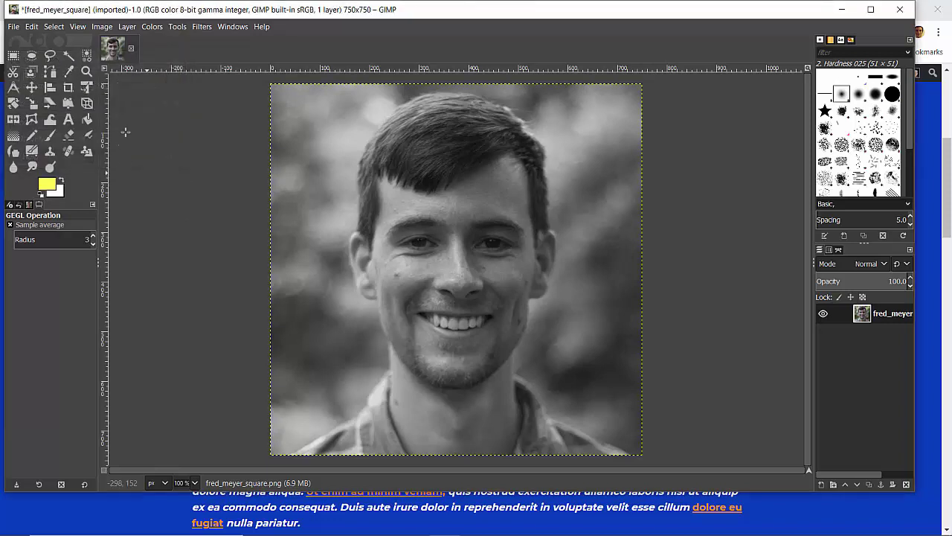
# Adjust the black-and-white portrait's brightness to 40 and contrast to 40
pyautogui.click(148, 26)
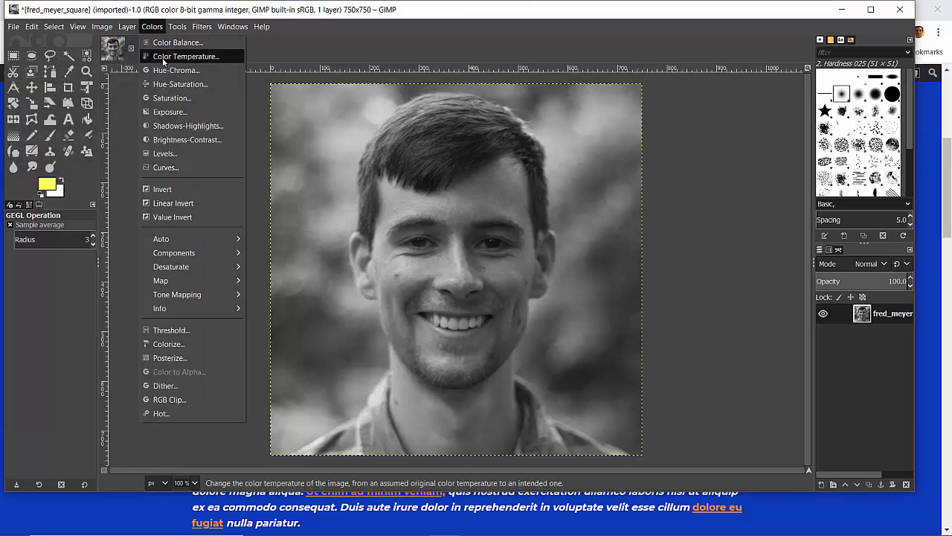
pyautogui.click(164, 139)
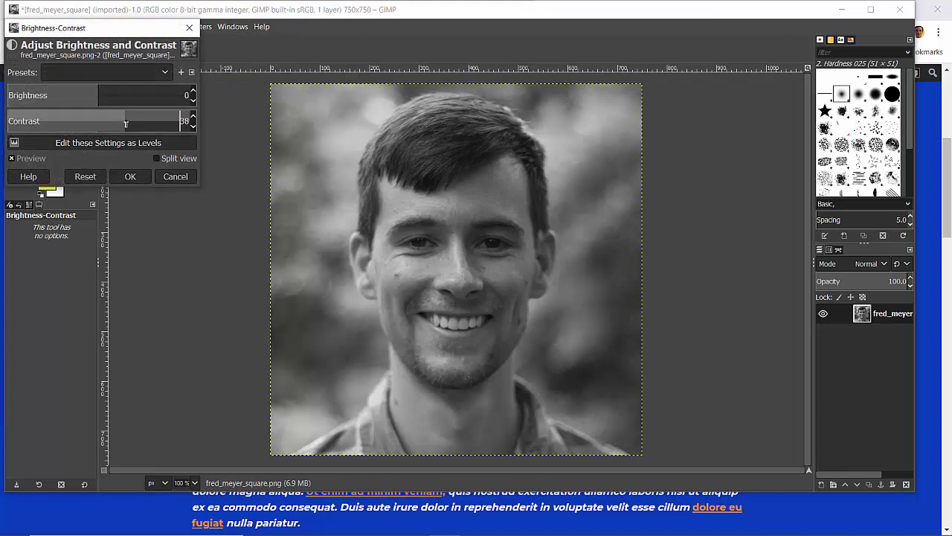
pyautogui.moveTo(128, 121); pyautogui.dragTo(118, 122)
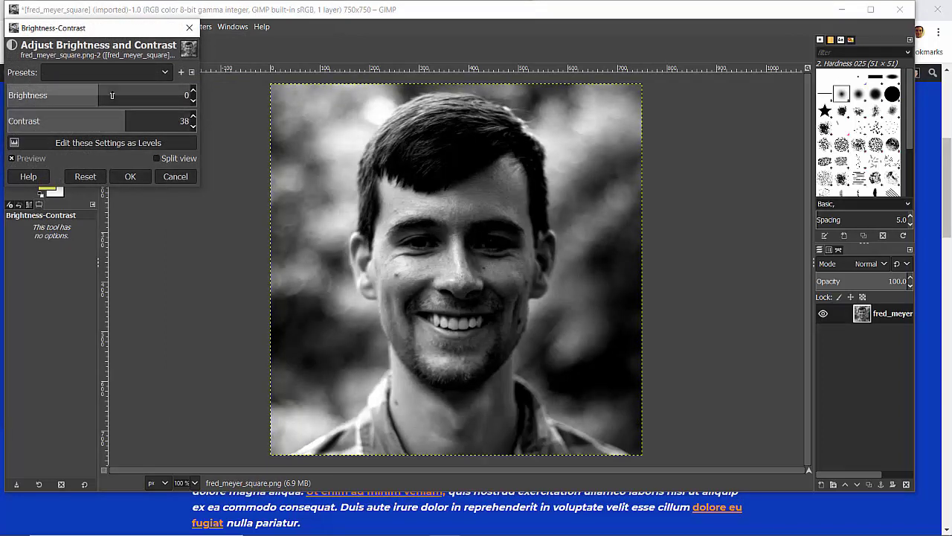
pyautogui.click(117, 97)
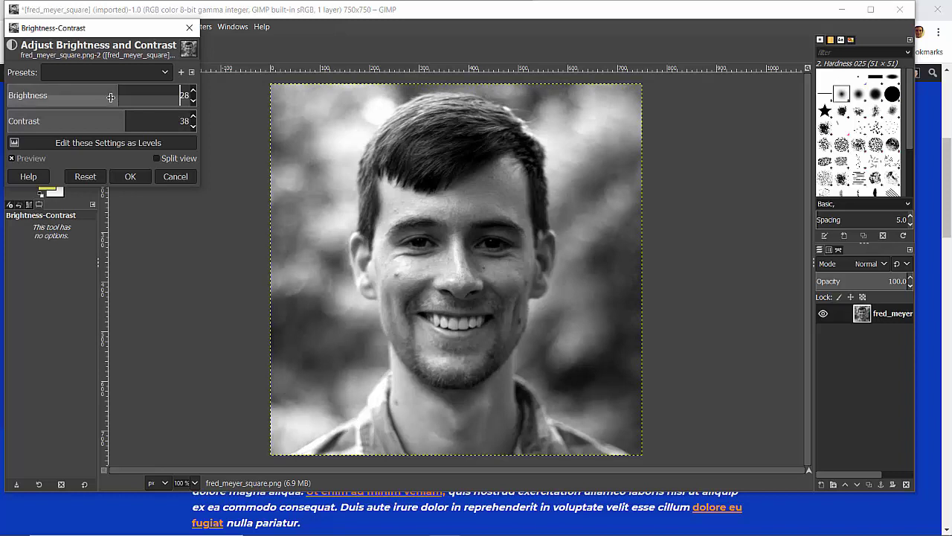
pyautogui.click(183, 95)
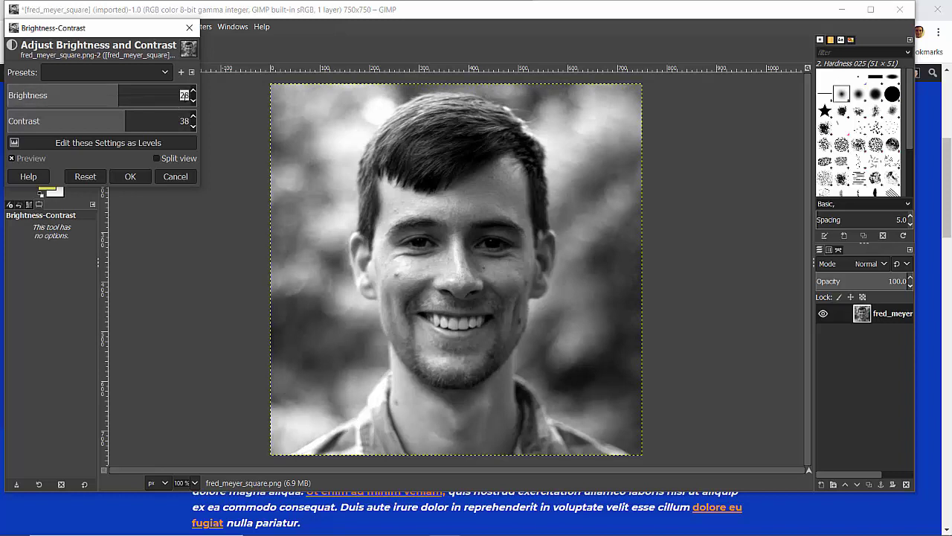
pyautogui.write('40')
pyautogui.press('Return')
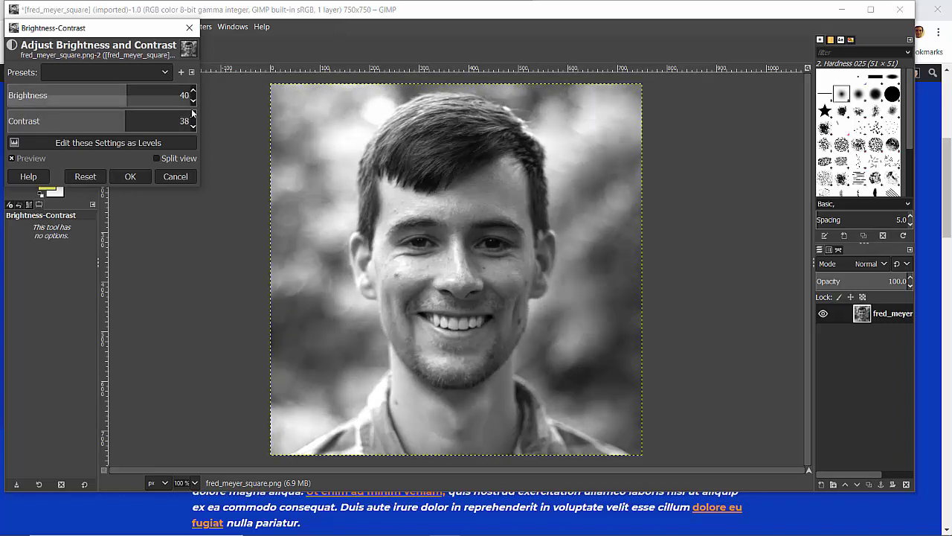
pyautogui.write('40')
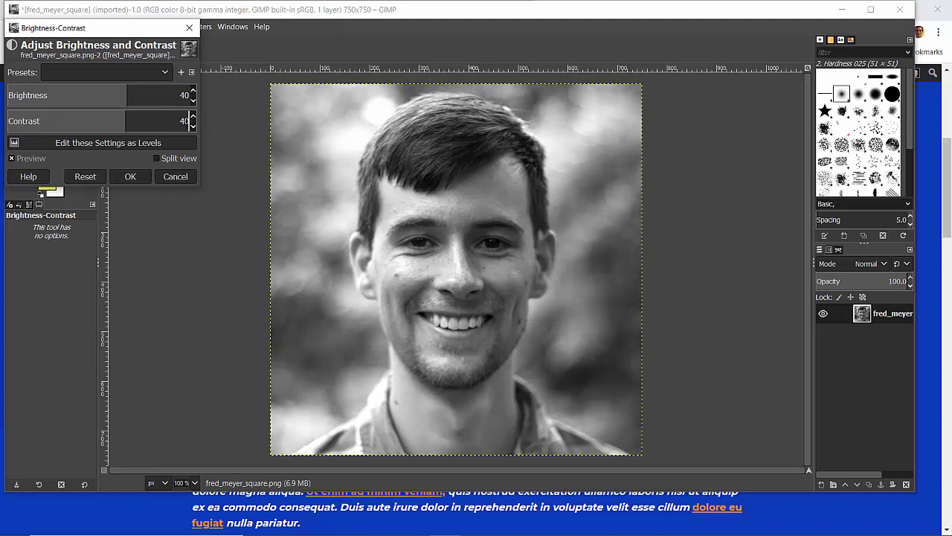
pyautogui.click(130, 177)
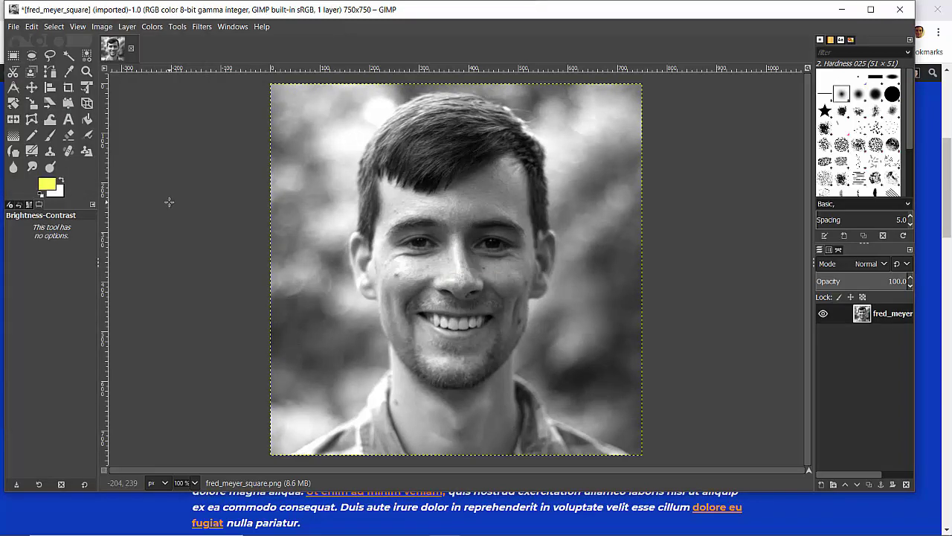
# Compare the portrait with and without the brightness and contrast adjustment by repeatedly undoing and redoing it
pyautogui.hotkey('ctrl', 'z')
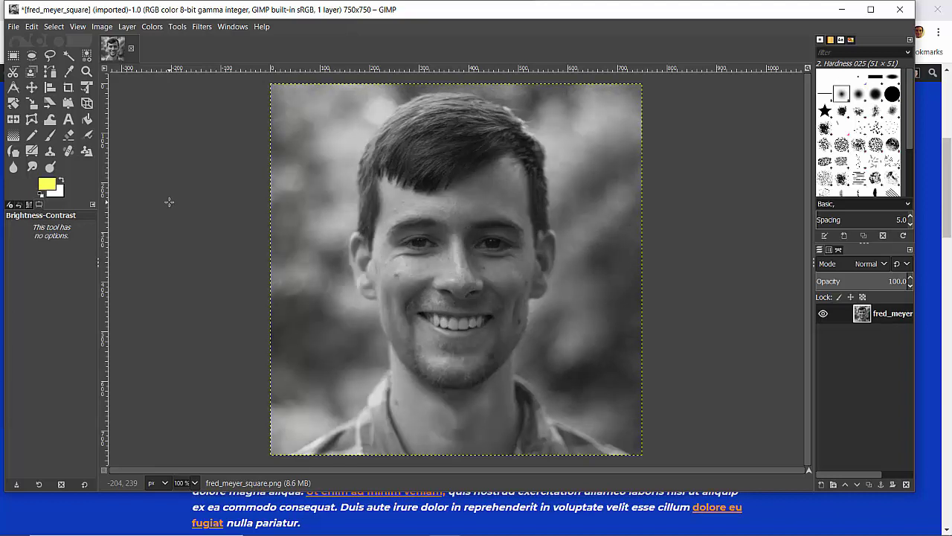
pyautogui.hotkey('ctrl', 'y')
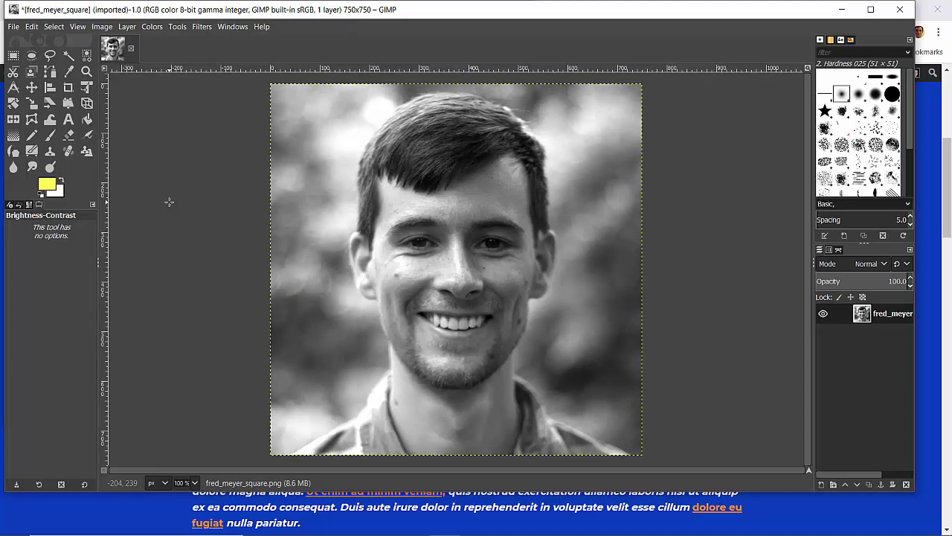
pyautogui.hotkey('ctrl', 'z')
pyautogui.hotkey('ctrl', 'y')
pyautogui.hotkey('ctrl', 'z')
pyautogui.hotkey('ctrl', 'y')
# Preview an extreme contrast of 100 on the portrait and discard the adjustment
pyautogui.click(153, 27)
pyautogui.click(166, 140)
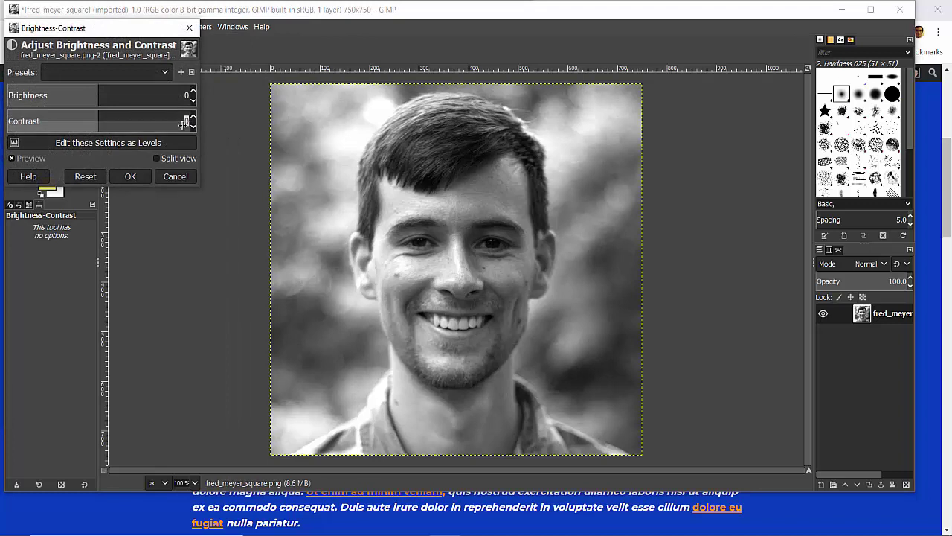
pyautogui.click(183, 123)
pyautogui.write('100')
pyautogui.press('Return')
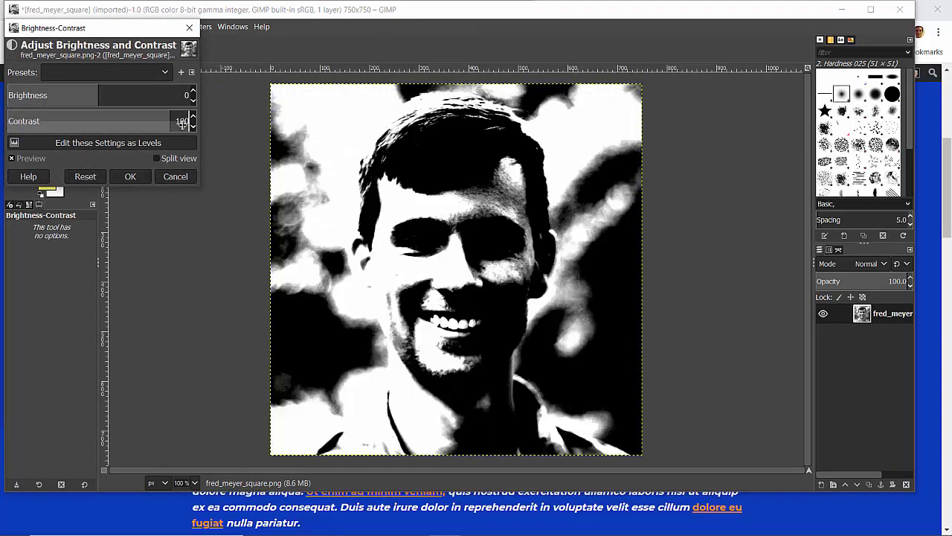
pyautogui.click(176, 177)
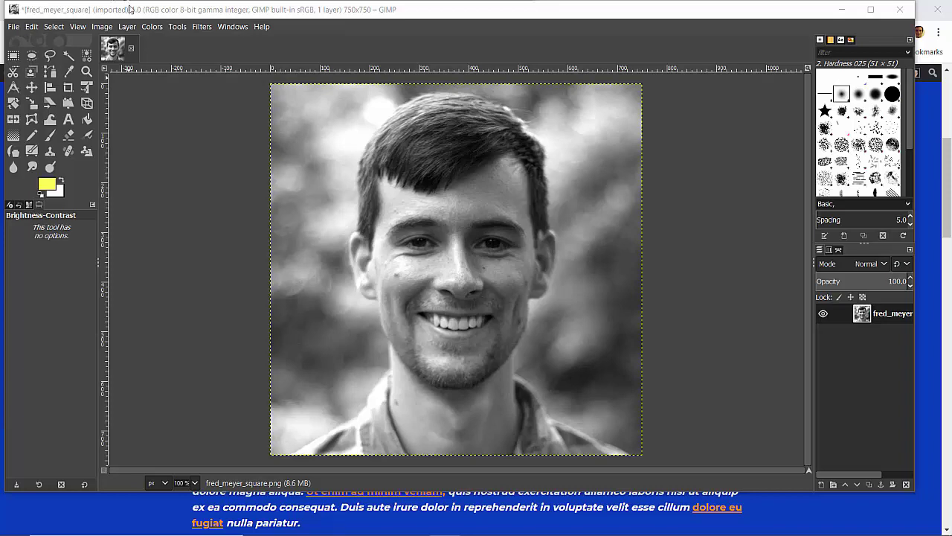
# Export the portrait as a PNG to the Press Up folder with "_black_and_white" appended to its file name, and switch to the About page in Chrome
pyautogui.hotkey('ctrl', 'shift', 'e')
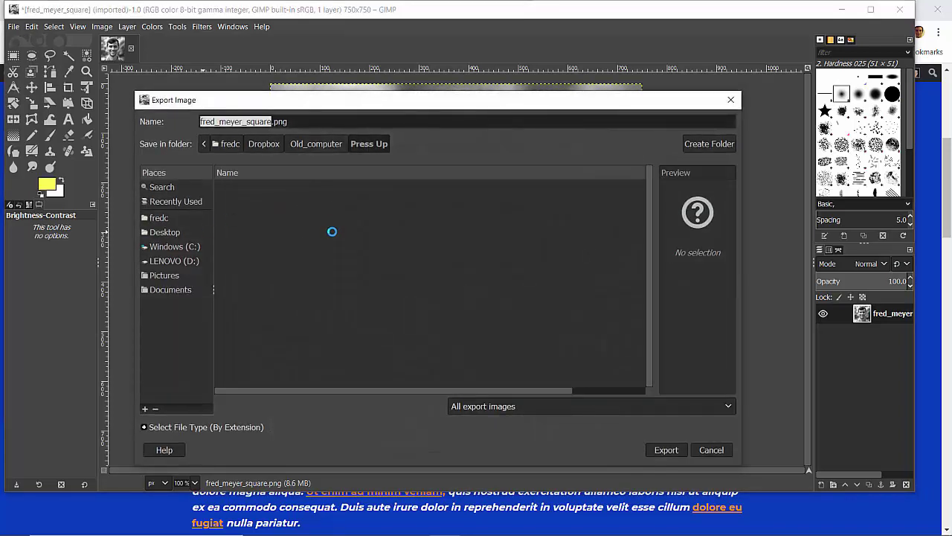
pyautogui.write('_bla')
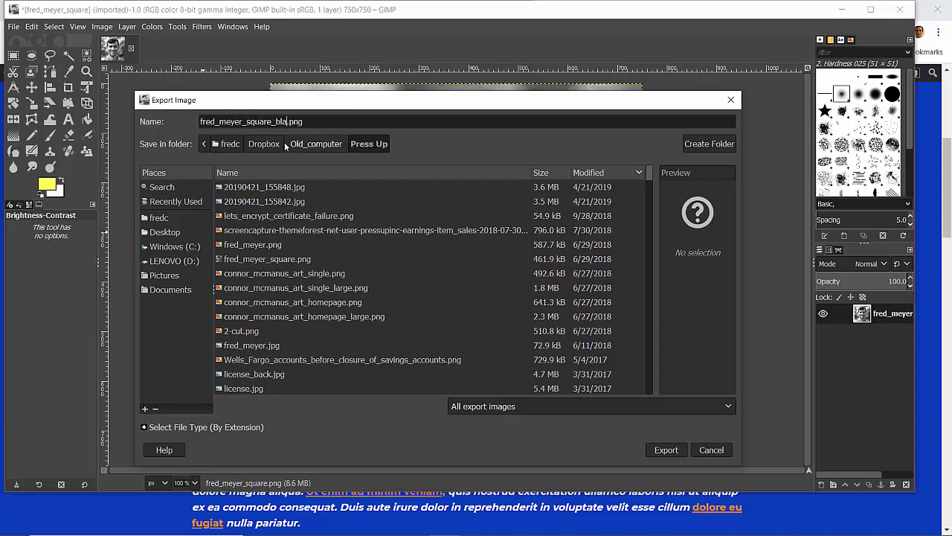
pyautogui.press('BackSpace')
pyautogui.write('lack_and_white')
pyautogui.press('Return')
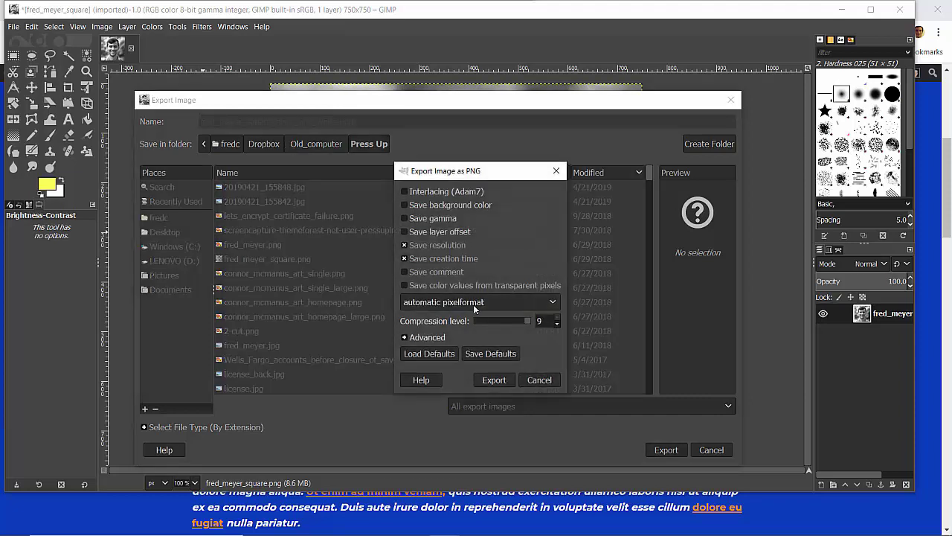
pyautogui.click(491, 380)
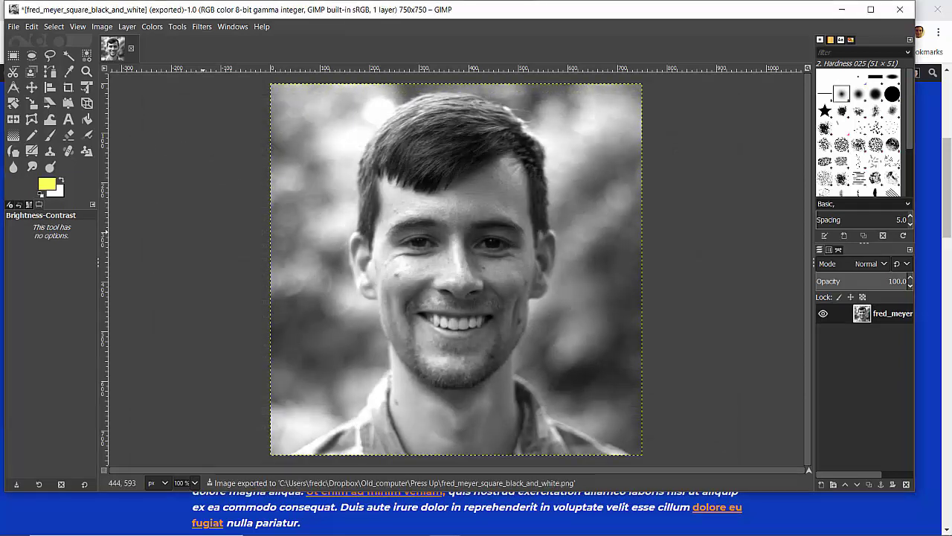
pyautogui.click(259, 527)
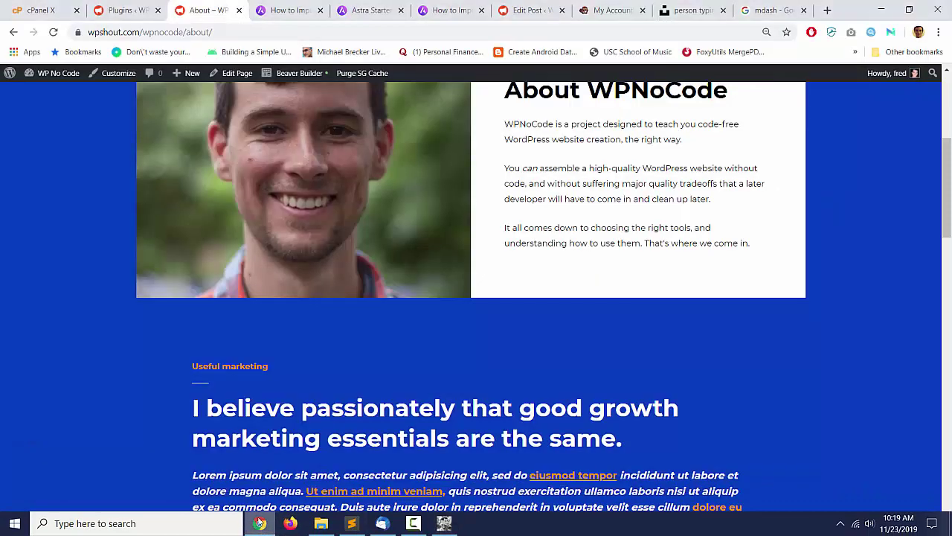
# Open the About page in Beaver Builder and start replacing the background photo of the portrait column
pyautogui.scroll(1, 345, 257)
pyautogui.click(299, 73)
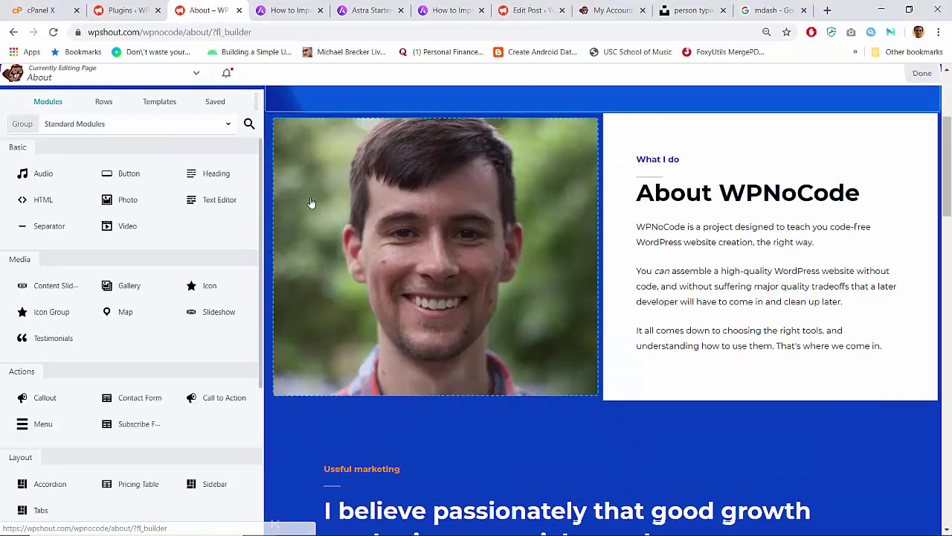
pyautogui.click(335, 176)
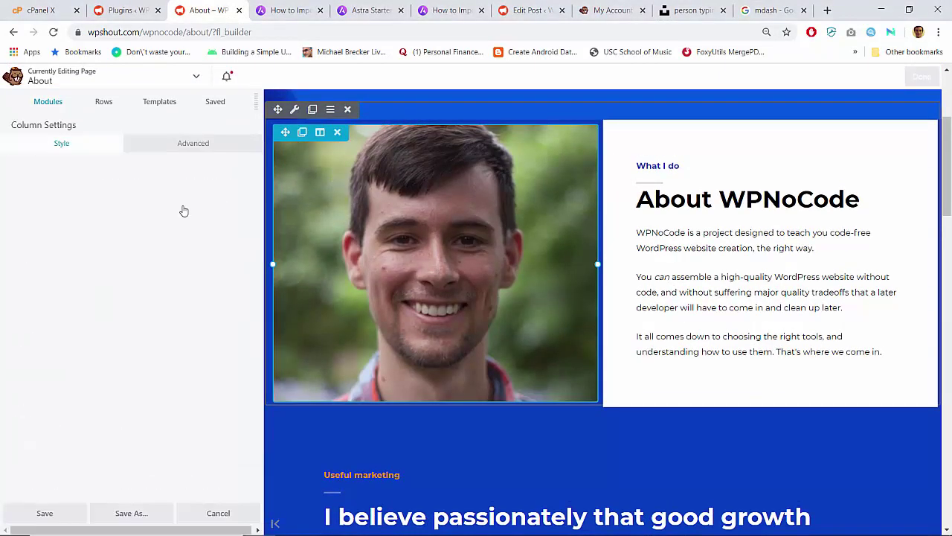
pyautogui.scroll(-5, 103, 279)
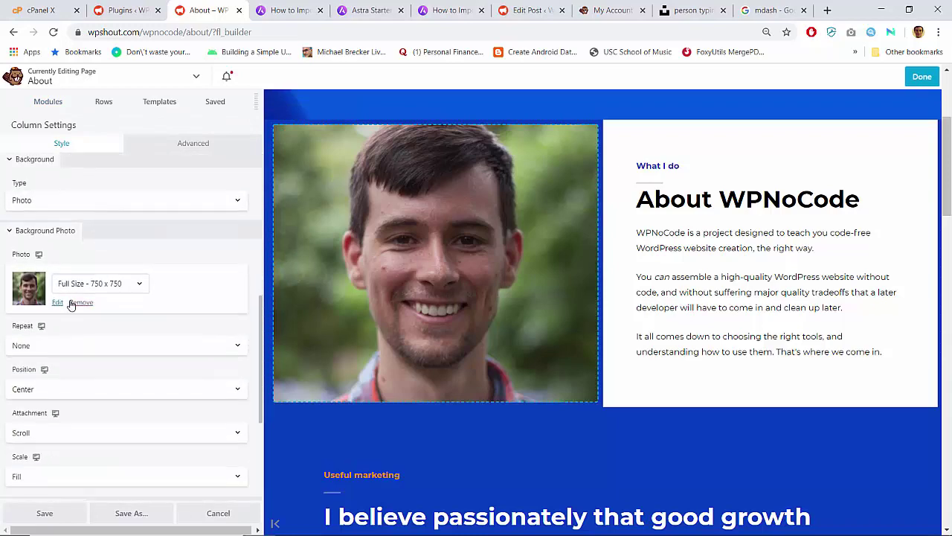
pyautogui.click(57, 303)
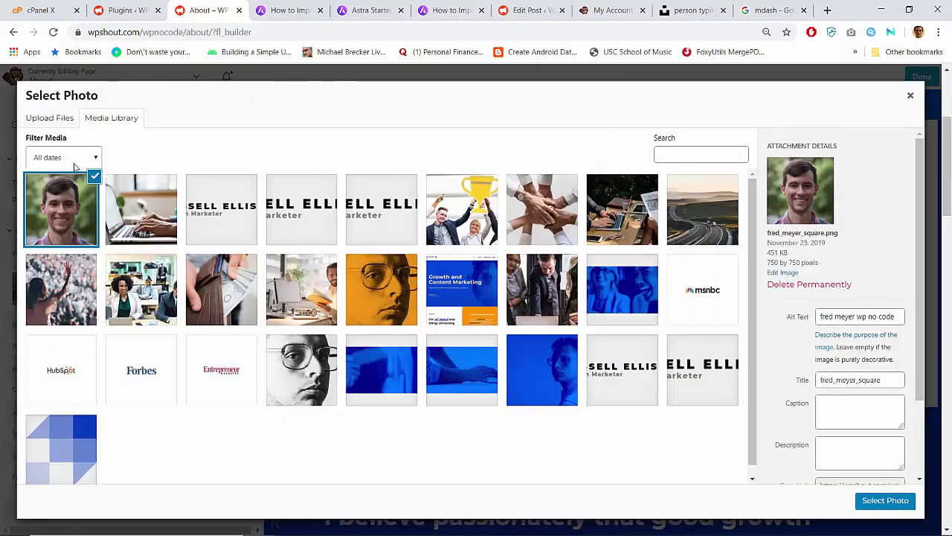
# Upload the square black-and-white portrait PNG from the Press Up folder to the media library
pyautogui.click(51, 118)
pyautogui.click(444, 298)
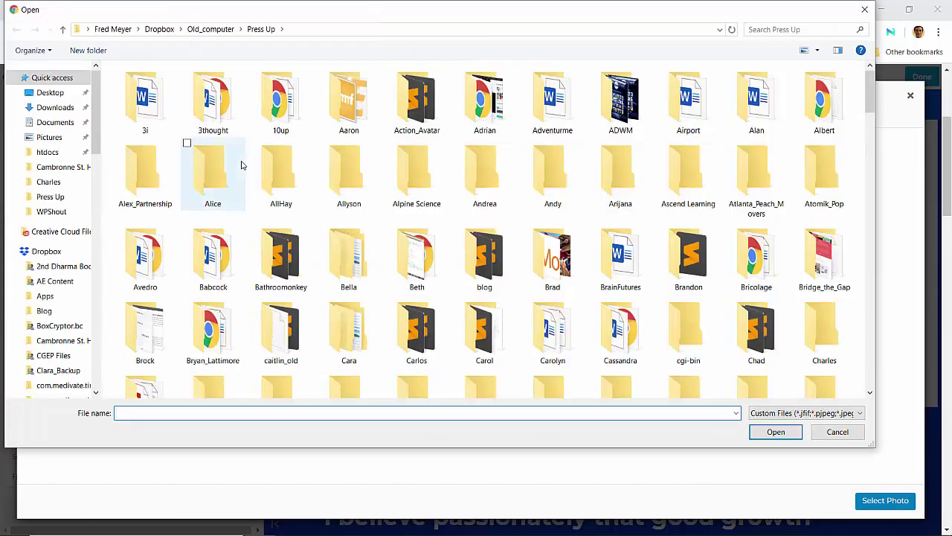
pyautogui.scroll(-5, 241, 165)
pyautogui.scroll(-12, 241, 165)
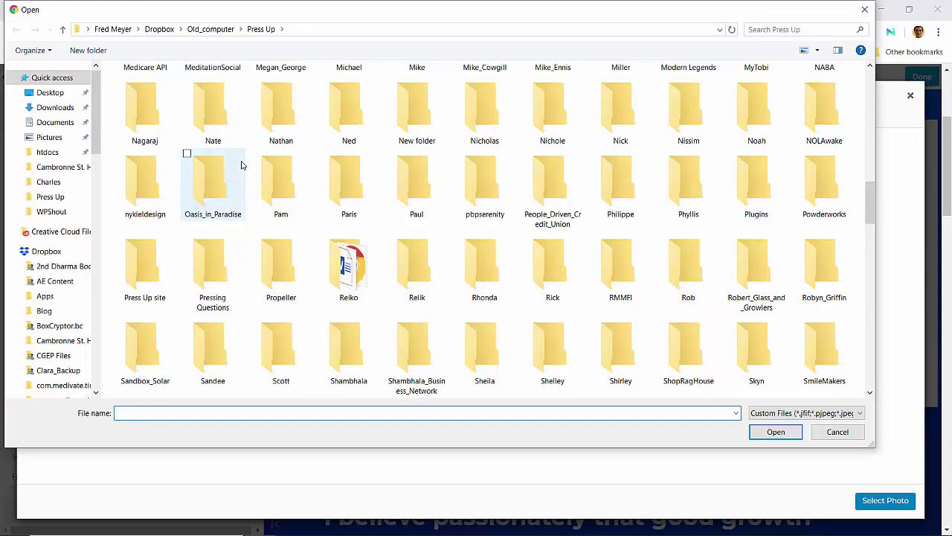
pyautogui.scroll(-3, 241, 164)
pyautogui.click(771, 30)
pyautogui.write('squ')
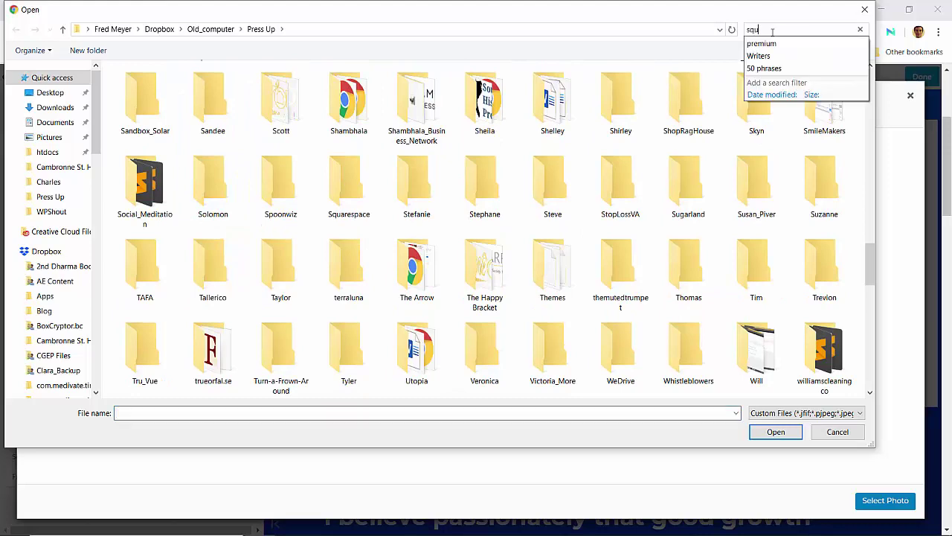
pyautogui.write('are')
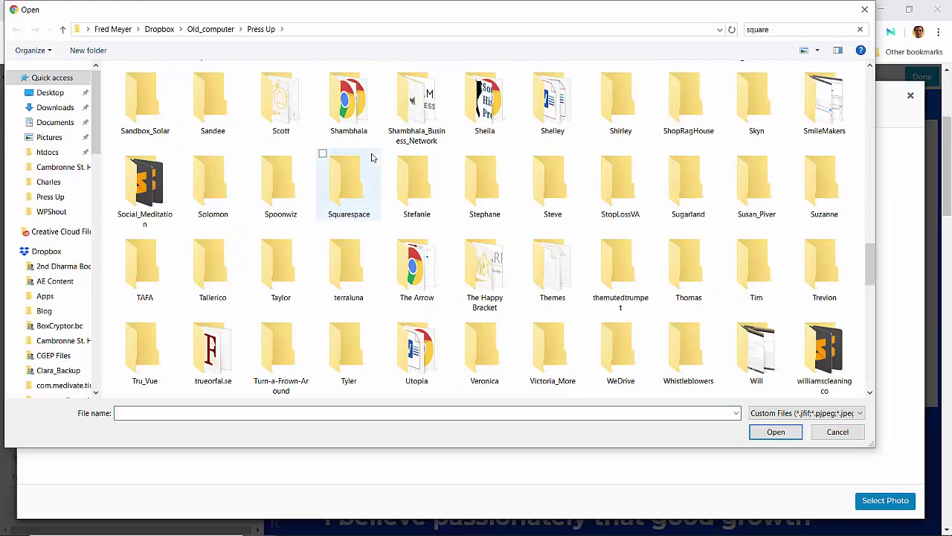
pyautogui.scroll(-4, 402, 224)
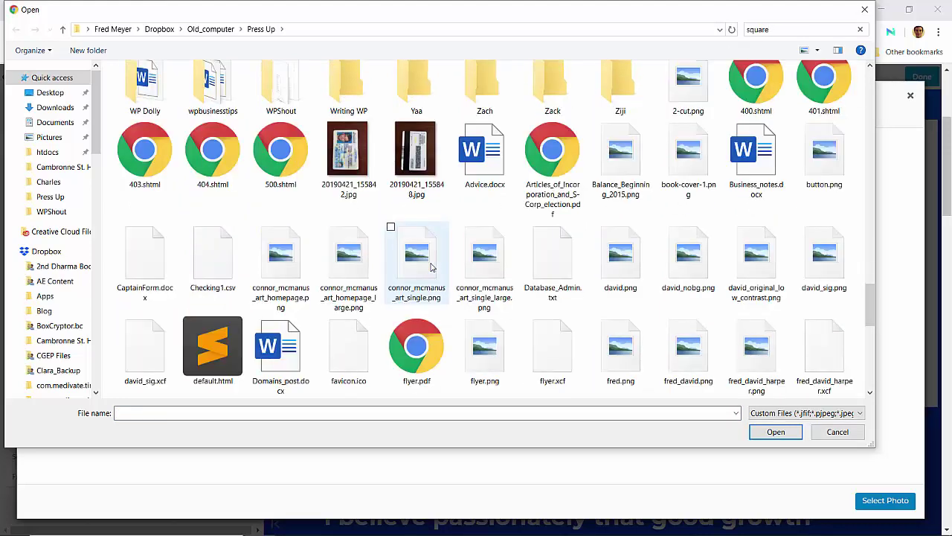
pyautogui.scroll(1, 432, 268)
pyautogui.scroll(-3, 432, 268)
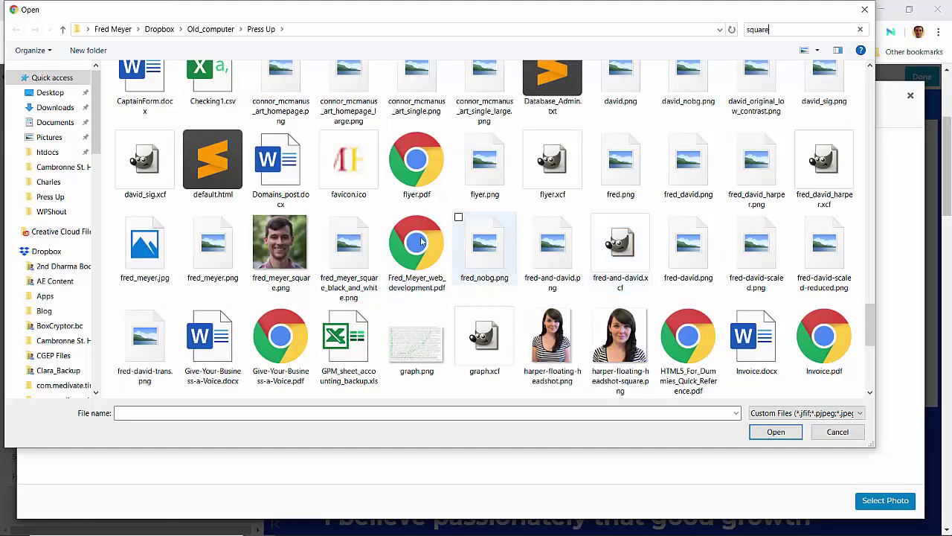
pyautogui.doubleClick(337, 252)
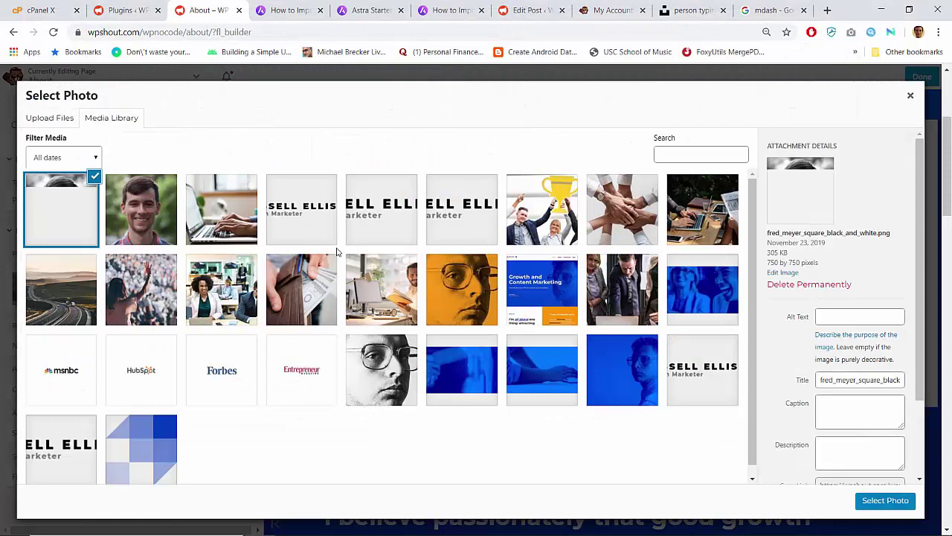
# Copy the colour portrait's alt text to the black-and-white portrait and set the latter as the column's background photo
pyautogui.click(119, 223)
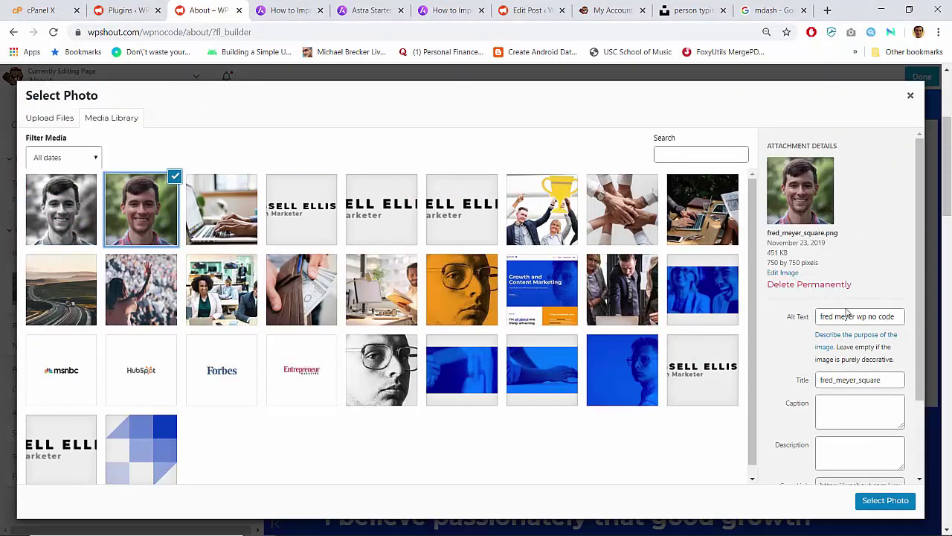
pyautogui.moveTo(848, 316); pyautogui.dragTo(240, 169)
pyautogui.hotkey('ctrl', 'c')
pyautogui.click(71, 220)
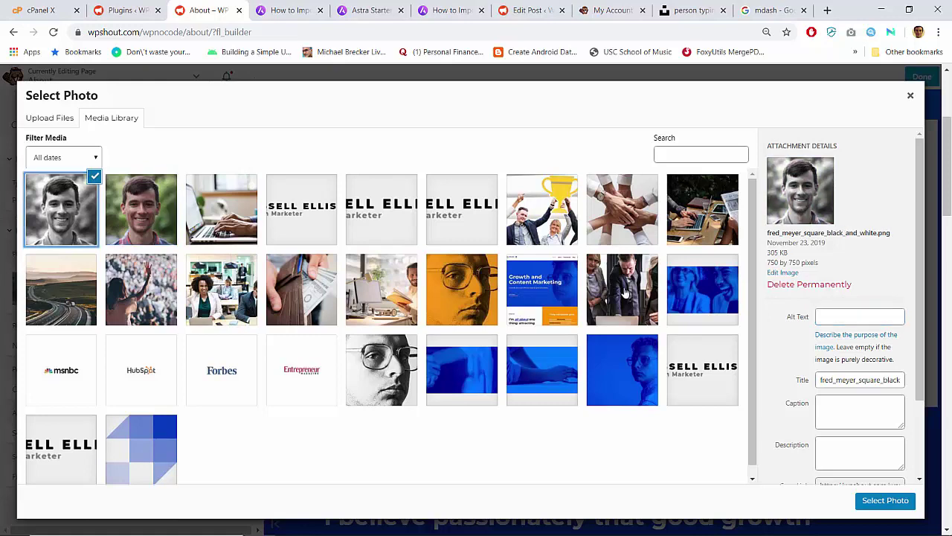
pyautogui.click(848, 317)
pyautogui.hotkey('ctrl', 'v')
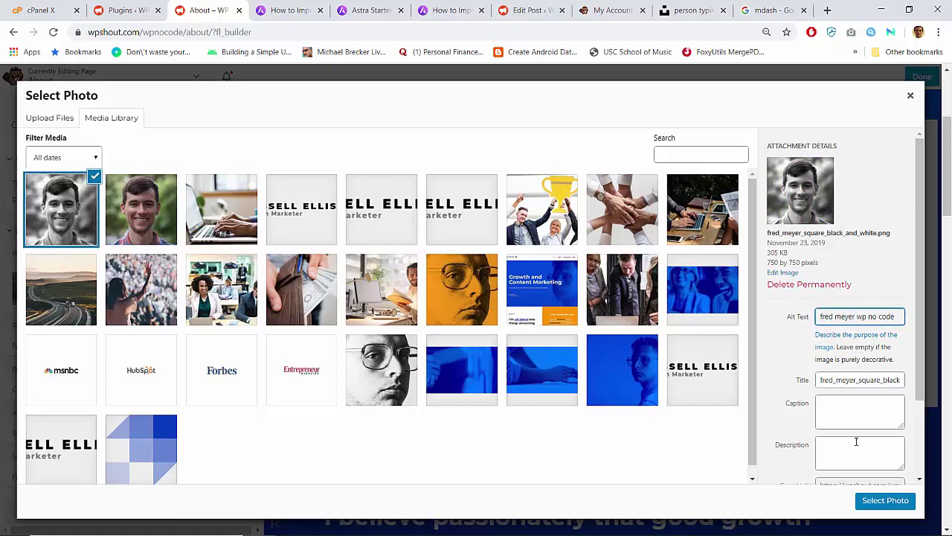
pyautogui.click(880, 500)
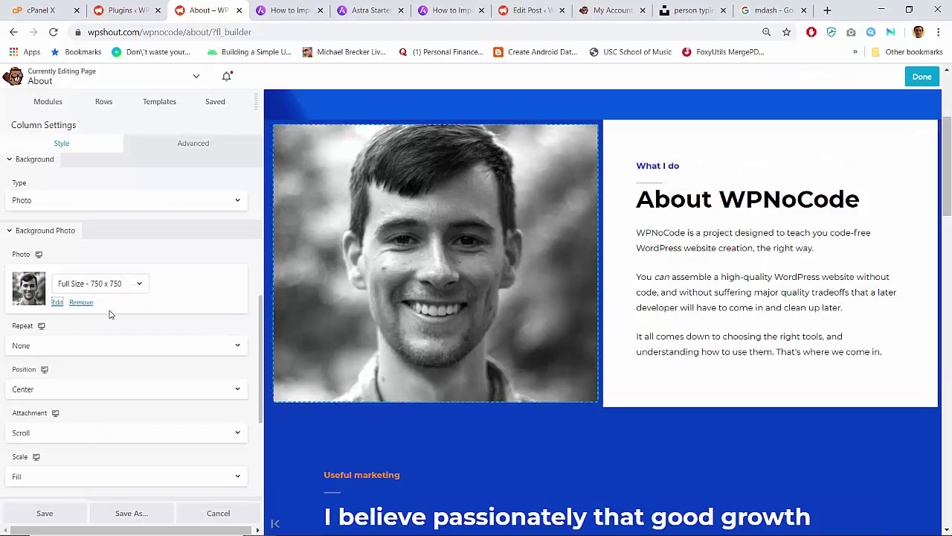
# Compare the file sizes and pixel dimensions of the colour and black-and-white portraits in the media library, keeping the black-and-white one selected
pyautogui.click(57, 302)
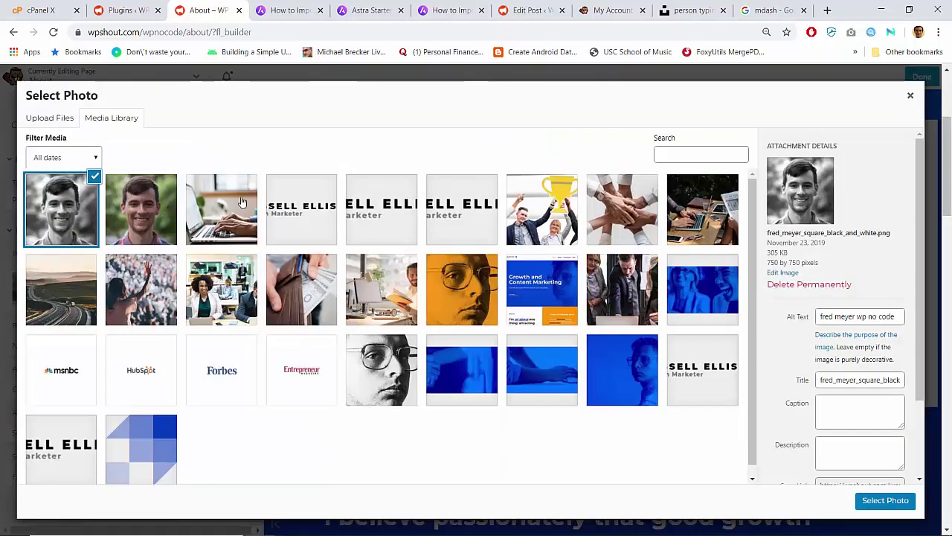
pyautogui.click(145, 205)
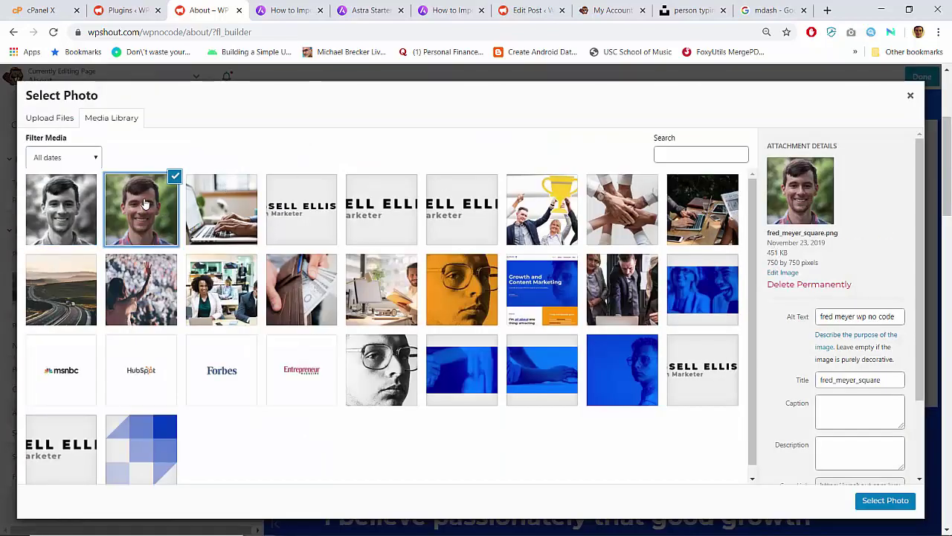
pyautogui.click(75, 206)
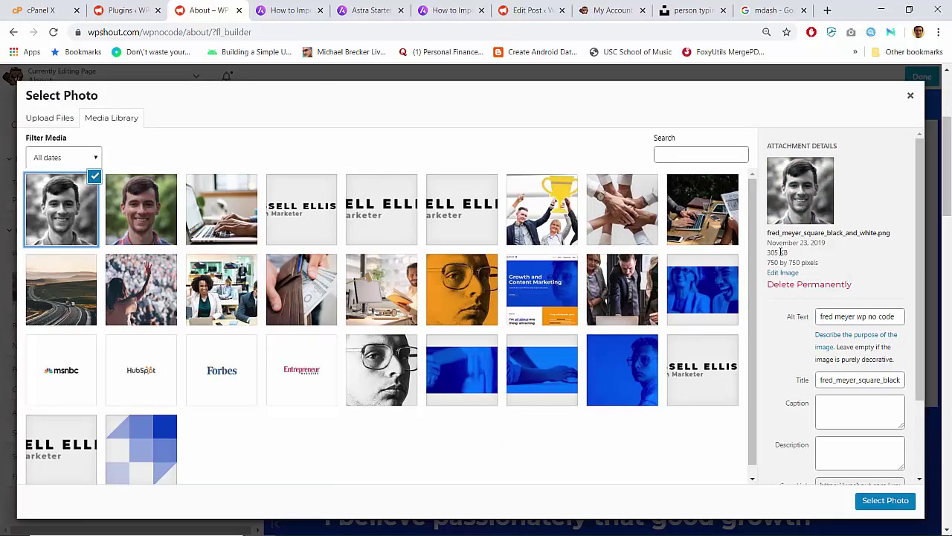
pyautogui.click(131, 211)
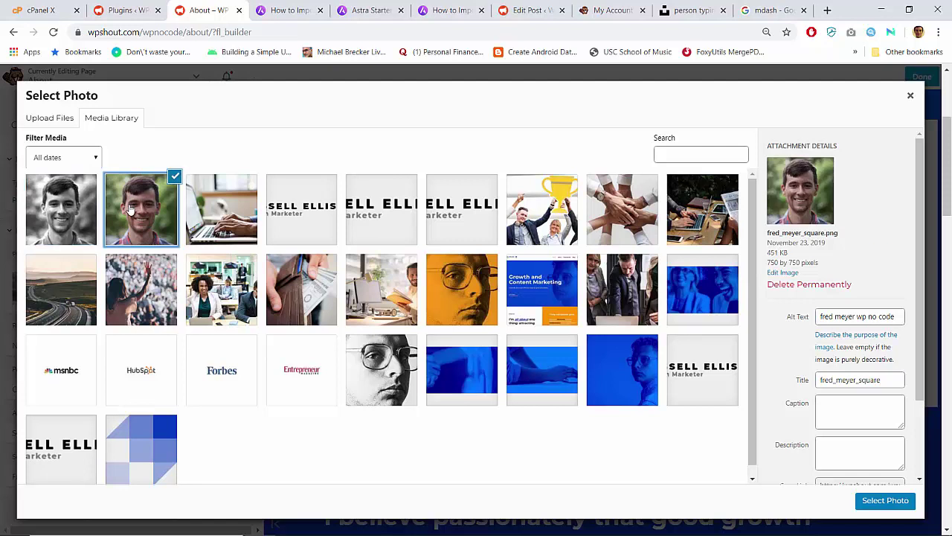
pyautogui.click(63, 216)
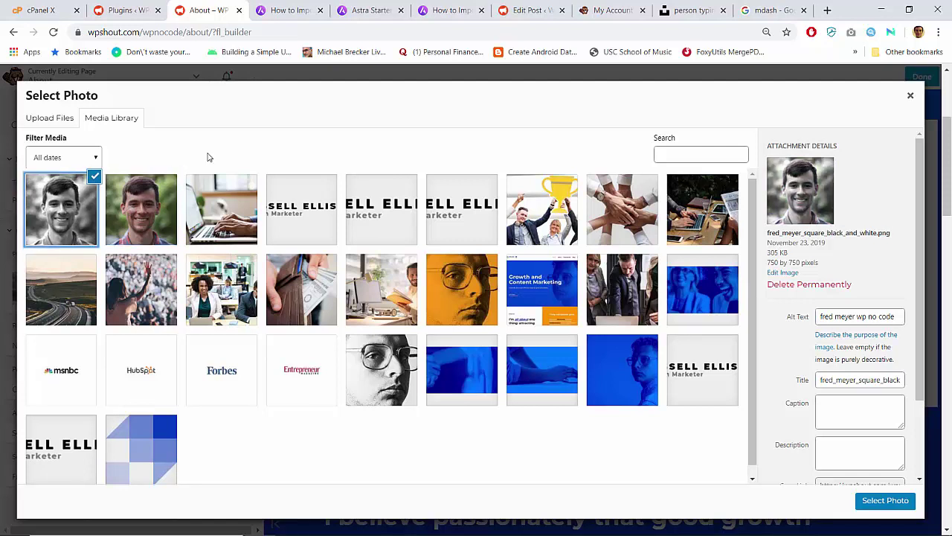
pyautogui.doubleClick(773, 252)
pyautogui.click(773, 252)
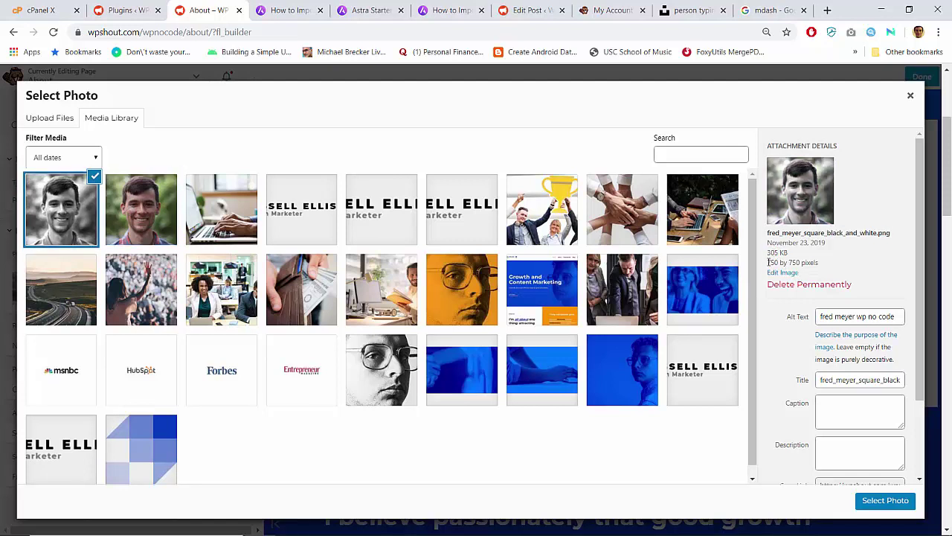
pyautogui.click(877, 500)
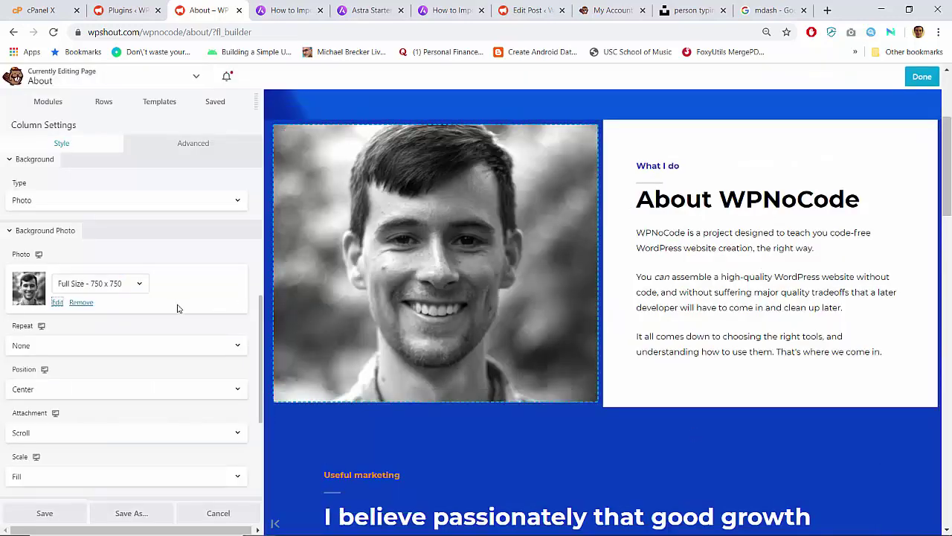
# Give the portrait column's background an overlay in the preset orange #ff9400 and lower its opacity to about 0.59
pyautogui.moveTo(420, 320)
pyautogui.scroll(-3, 204, 323)
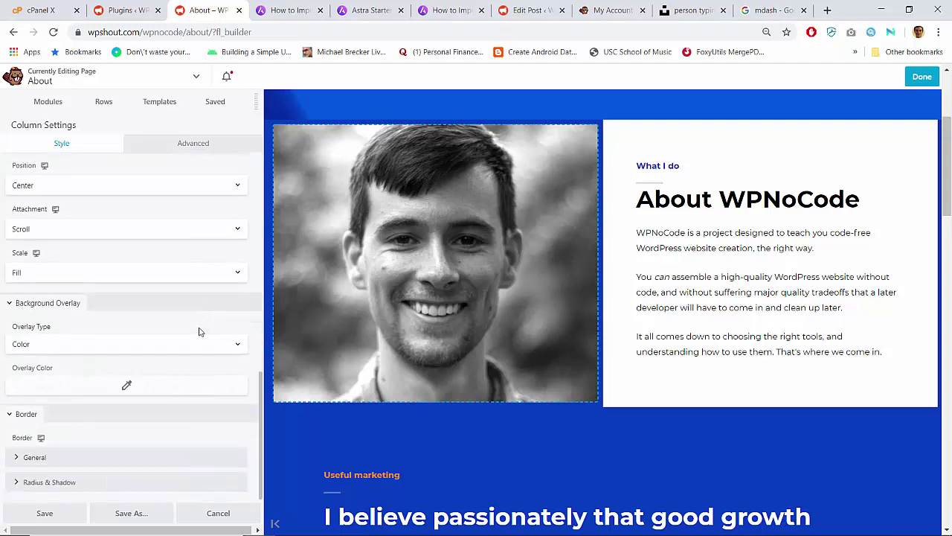
pyautogui.click(113, 386)
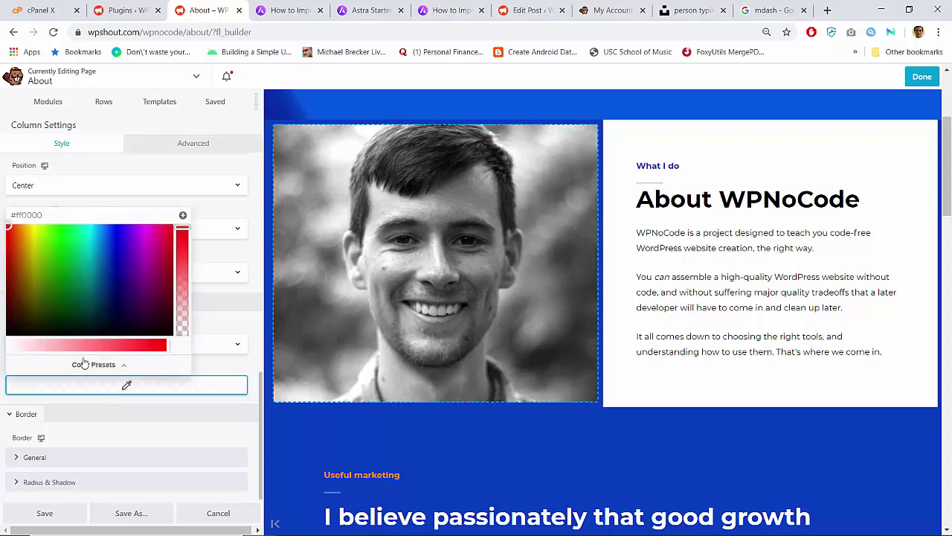
pyautogui.click(80, 365)
pyautogui.click(38, 276)
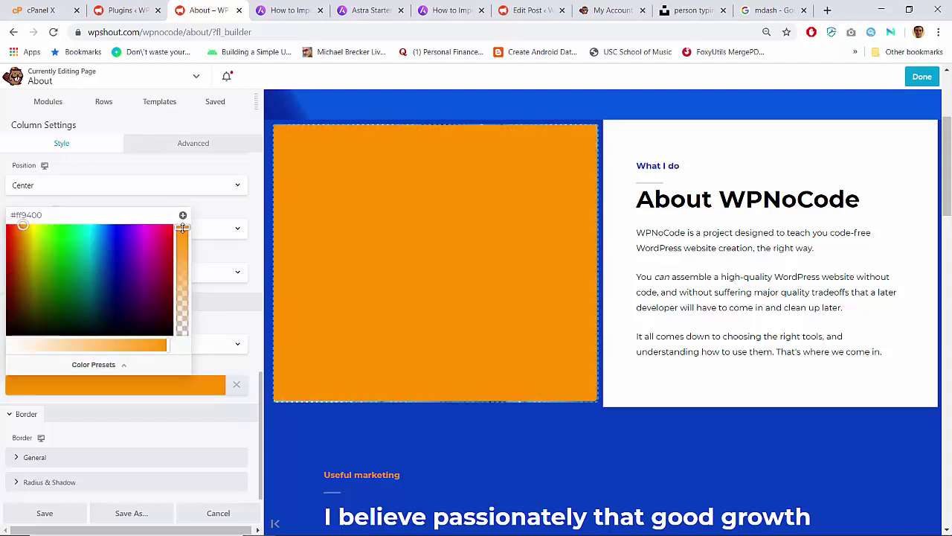
pyautogui.moveTo(182, 228); pyautogui.dragTo(184, 273)
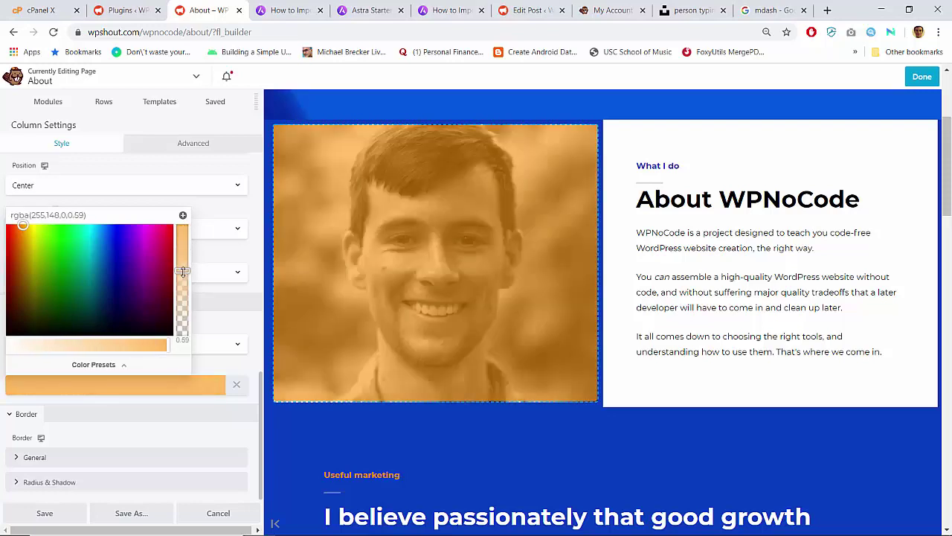
# Edit the orange overlay's RGBA value to an opacity of 0.5 and save the column settings
pyautogui.doubleClick(79, 215)
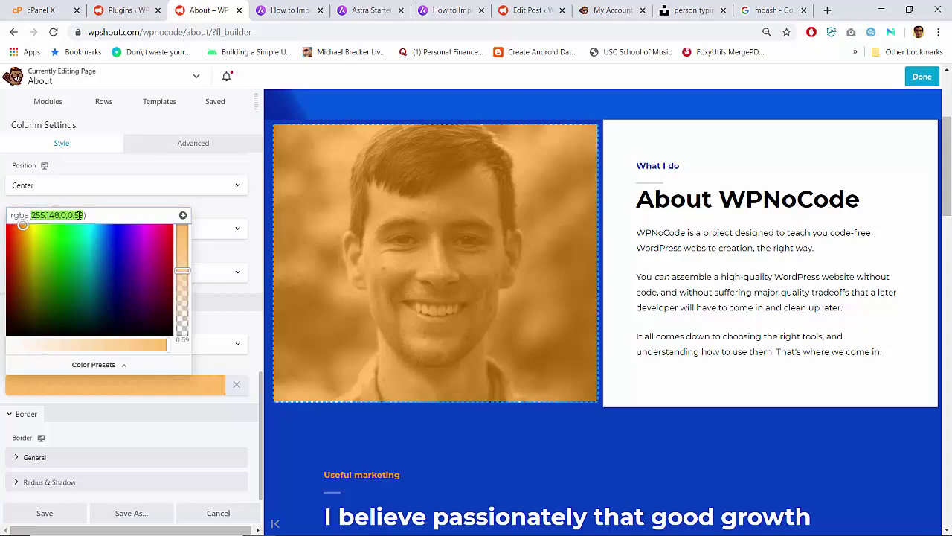
pyautogui.click(78, 215)
pyautogui.press('BackSpace')
pyautogui.press('BackSpace')
pyautogui.press('BackSpace')
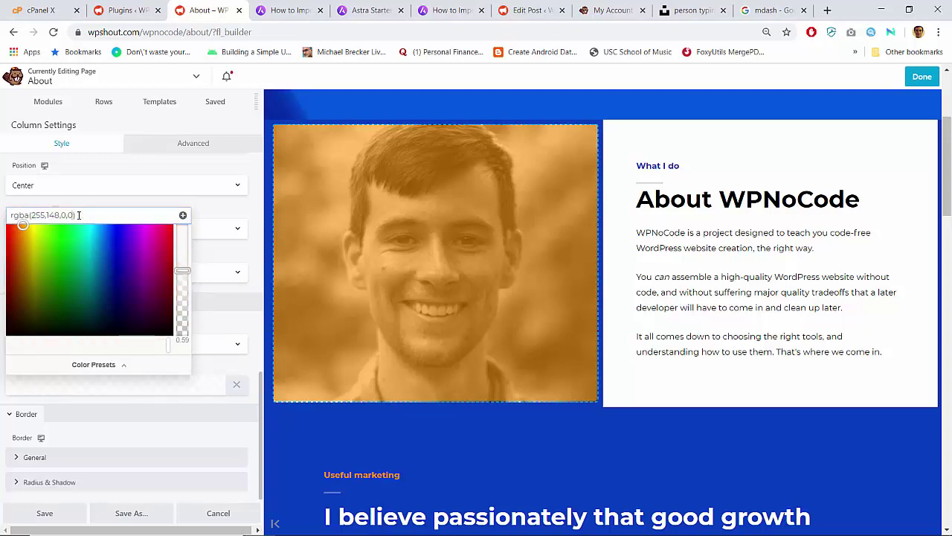
pyautogui.write('.5')
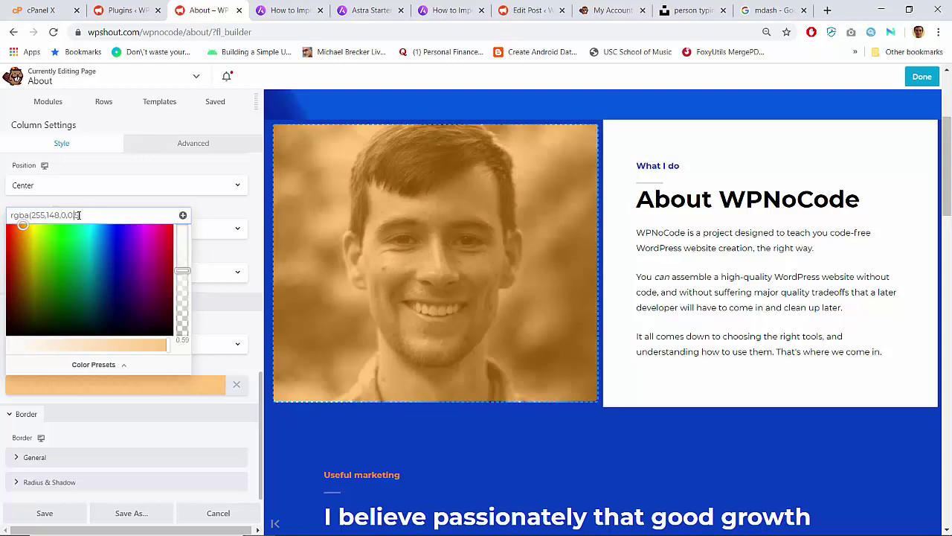
pyautogui.write('.8')
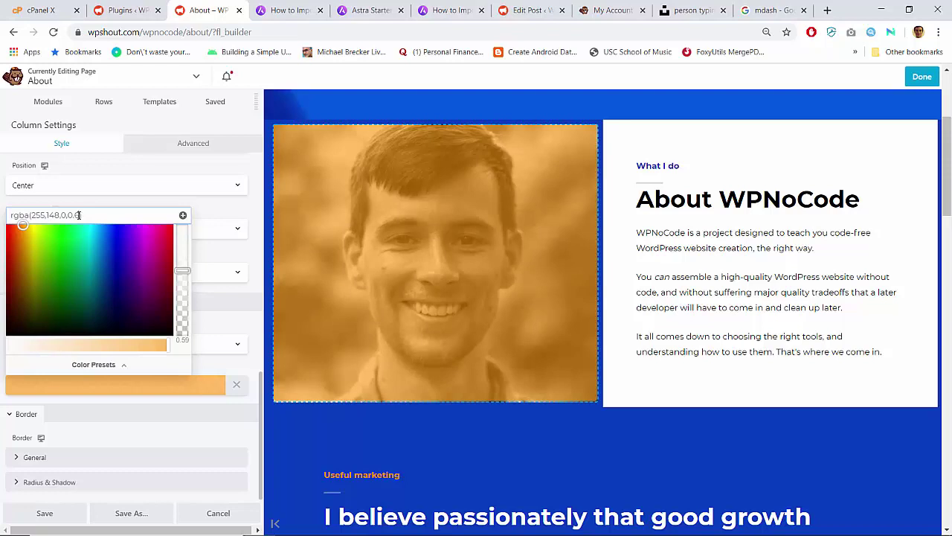
pyautogui.press('BackSpace')
pyautogui.write('5')
pyautogui.click(58, 511)
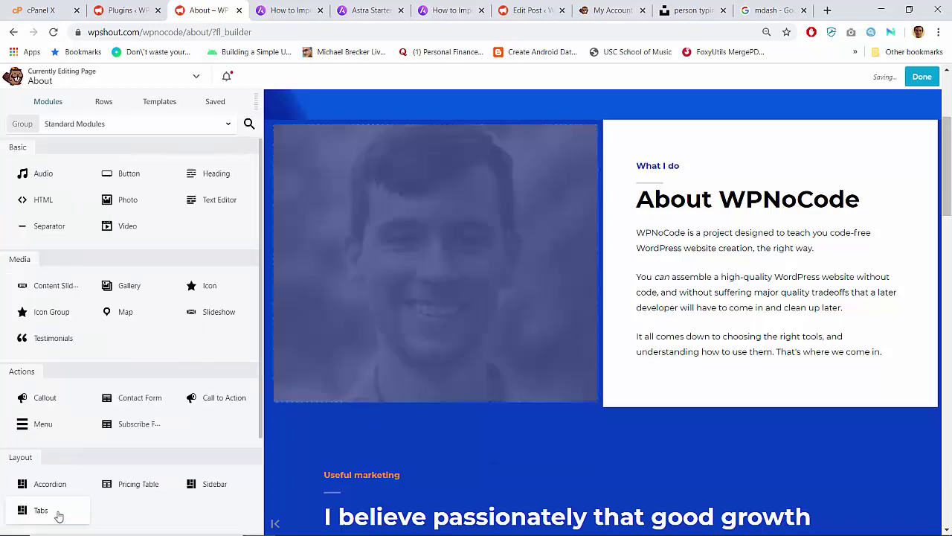
# Publish the About page and review the orange-tinted portrait section on the live page
pyautogui.click(922, 76)
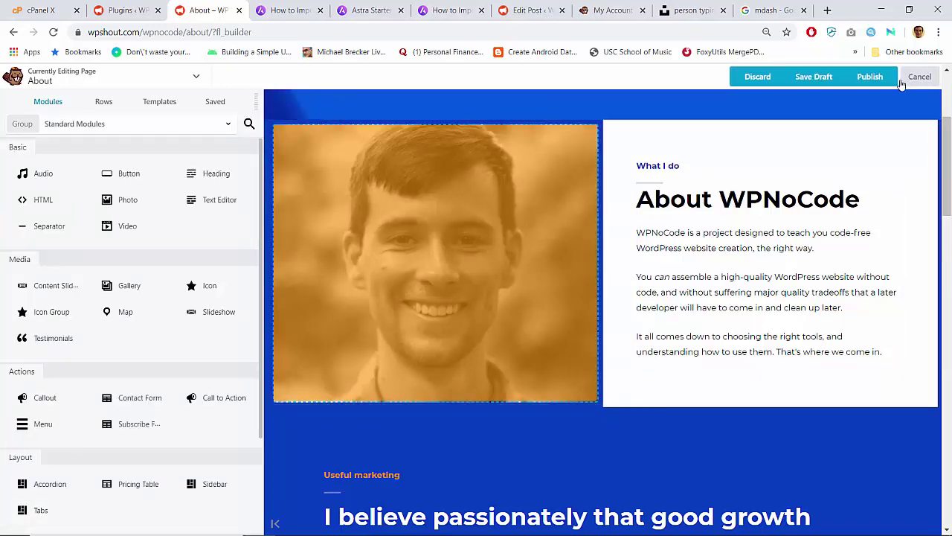
pyautogui.click(897, 77)
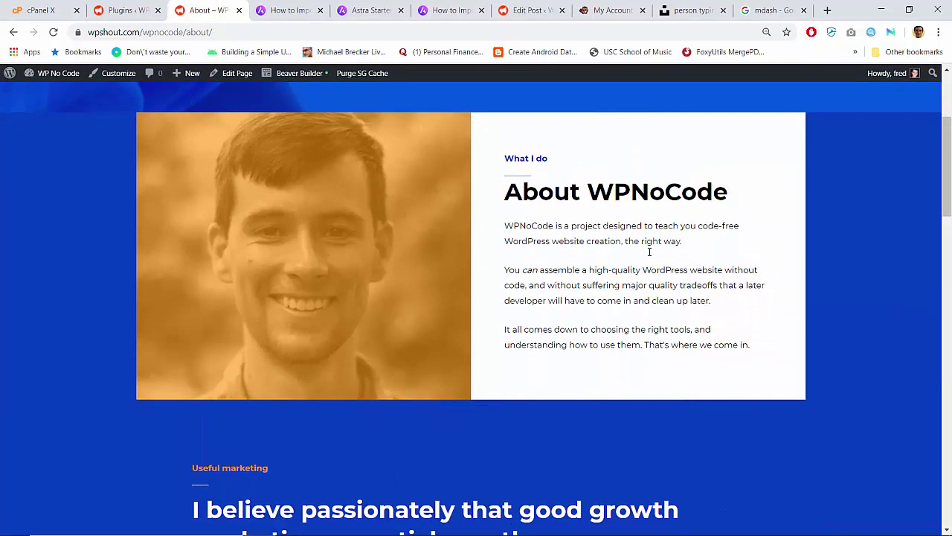
pyautogui.scroll(3, 649, 252)
pyautogui.scroll(-4, 650, 252)
pyautogui.scroll(2, 650, 253)
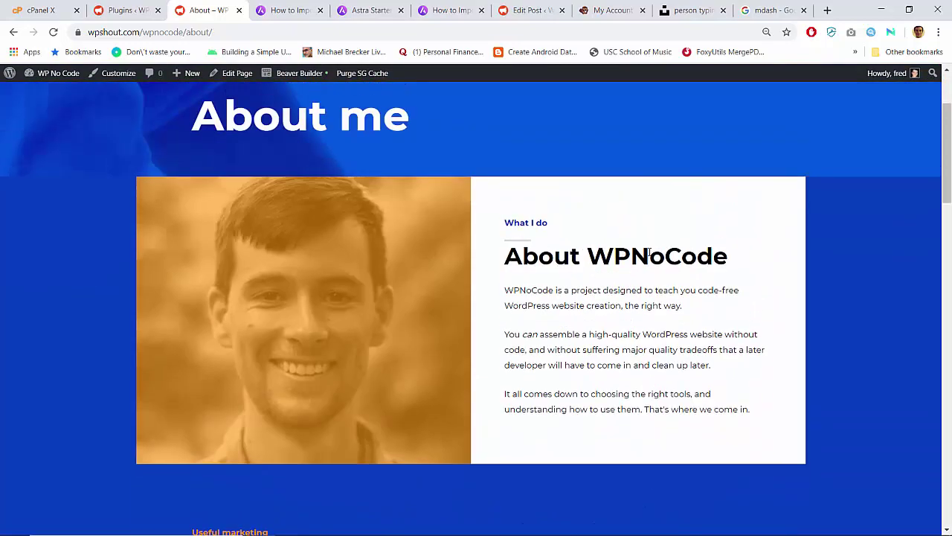
pyautogui.scroll(-1, 649, 252)
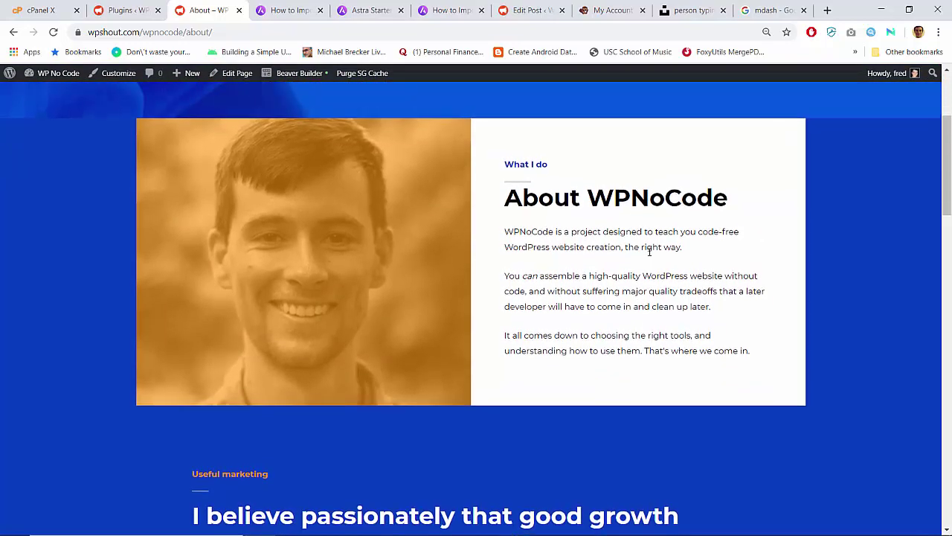
# Review the live About page's header banner, orange-tinted portrait section and the marketing text below it
pyautogui.scroll(1, 650, 252)
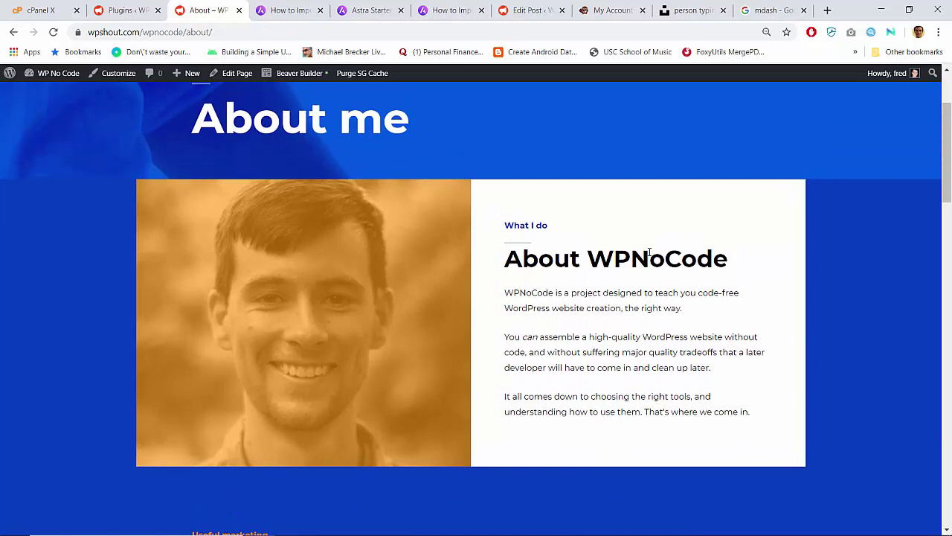
pyautogui.scroll(2, 650, 251)
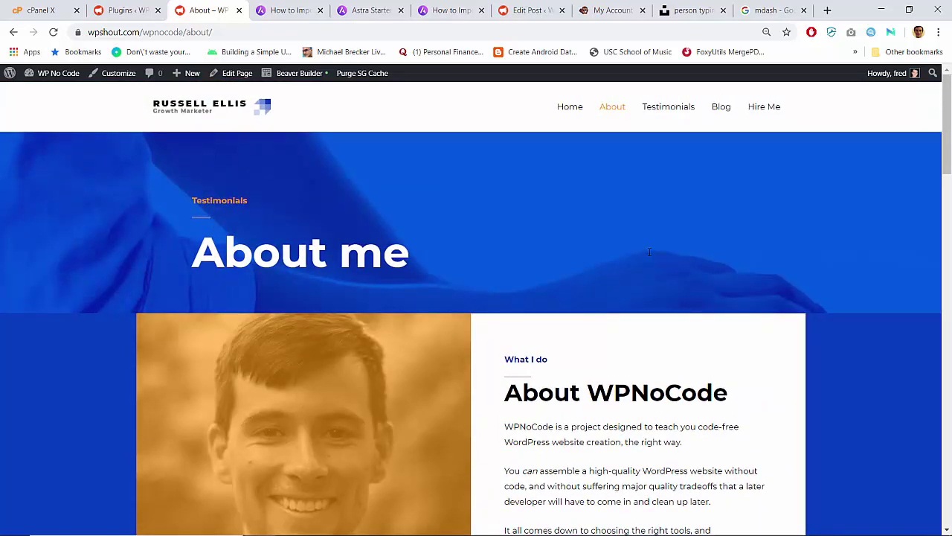
pyautogui.scroll(-3, 650, 252)
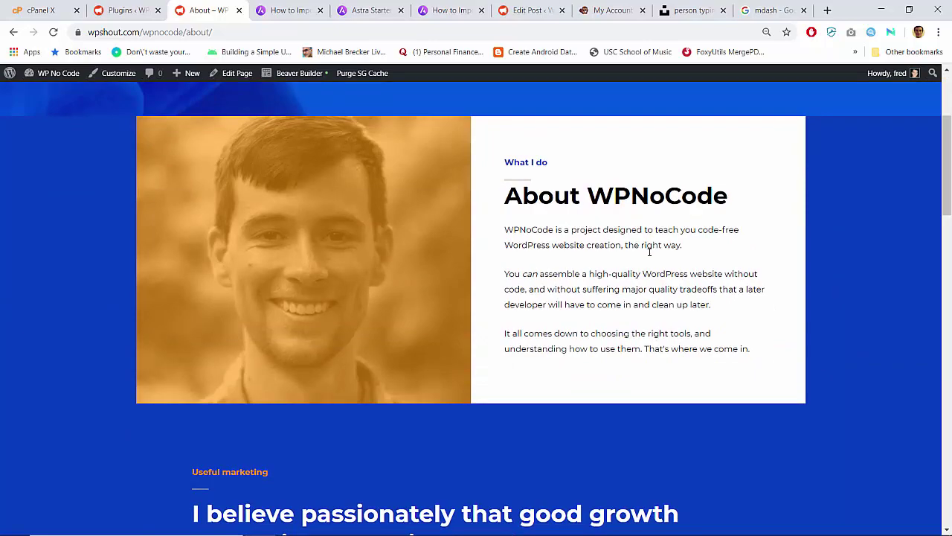
pyautogui.scroll(3, 649, 251)
pyautogui.scroll(-8, 649, 251)
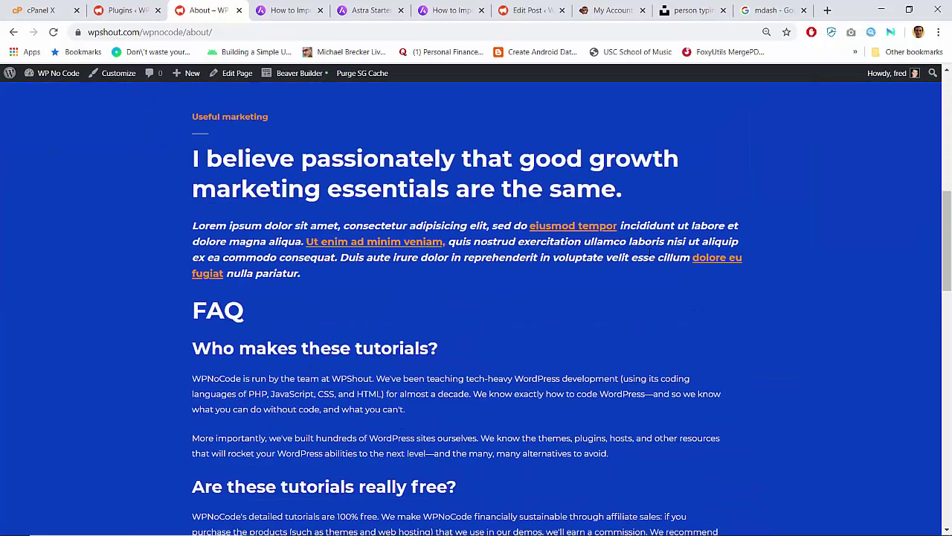
pyautogui.scroll(8, 650, 252)
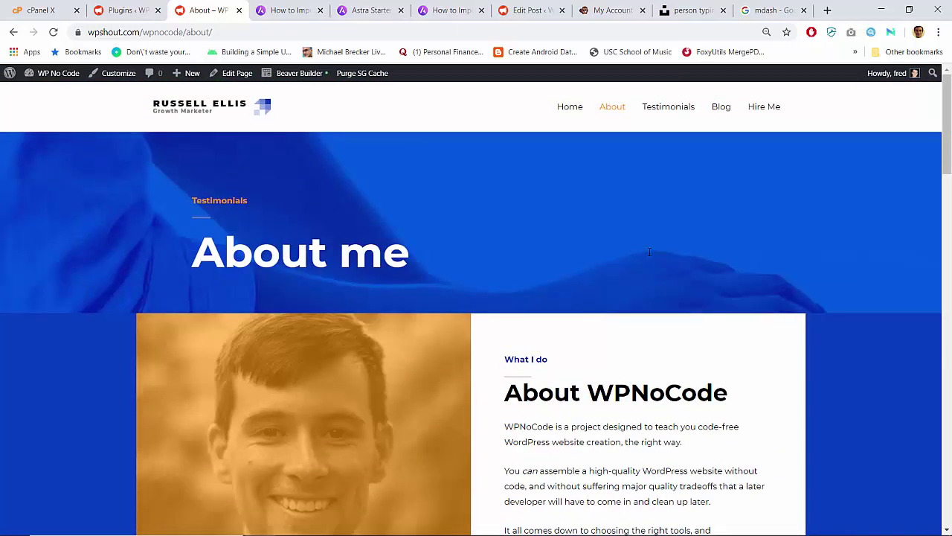
pyautogui.scroll(-3, 649, 252)
pyautogui.scroll(-2, 649, 252)
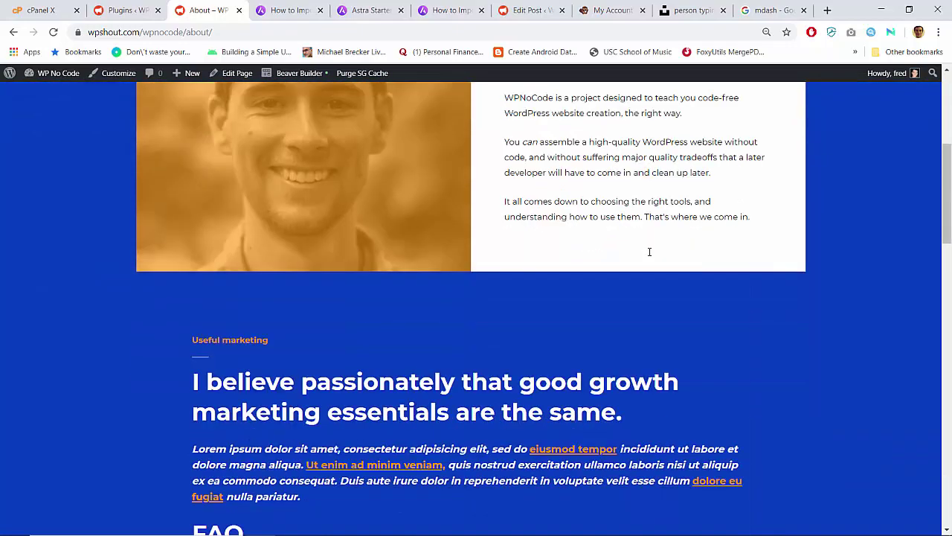
pyautogui.scroll(-2, 650, 251)
pyautogui.scroll(4, 650, 251)
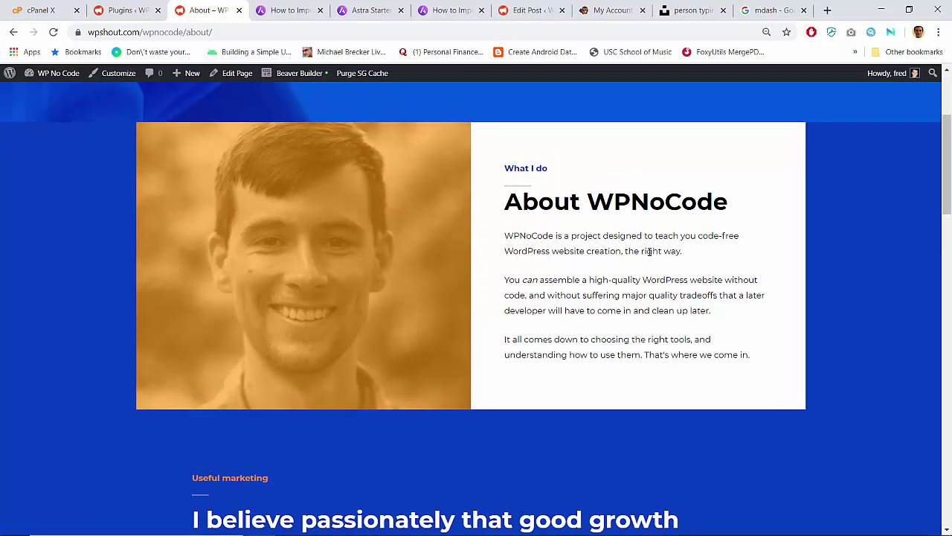
# Examine the FAQ, Contact Us and featured-in sections further down the live About page
pyautogui.scroll(-15, 649, 251)
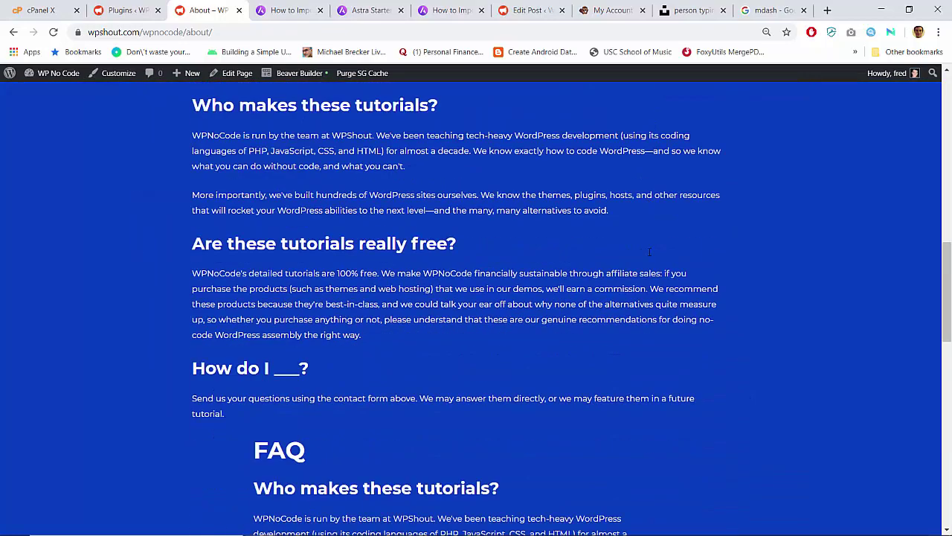
pyautogui.scroll(-4, 650, 252)
pyautogui.scroll(3, 649, 251)
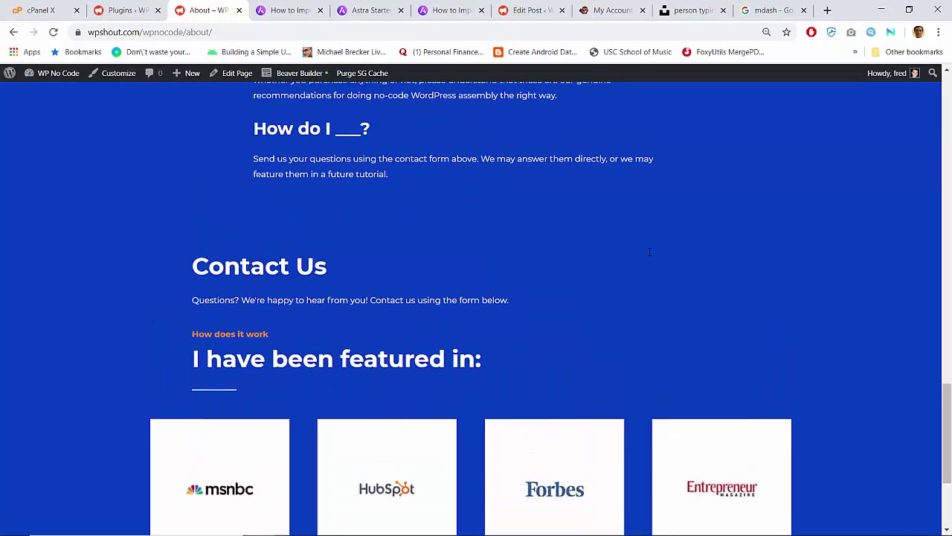
pyautogui.scroll(-3, 649, 252)
pyautogui.scroll(4, 650, 251)
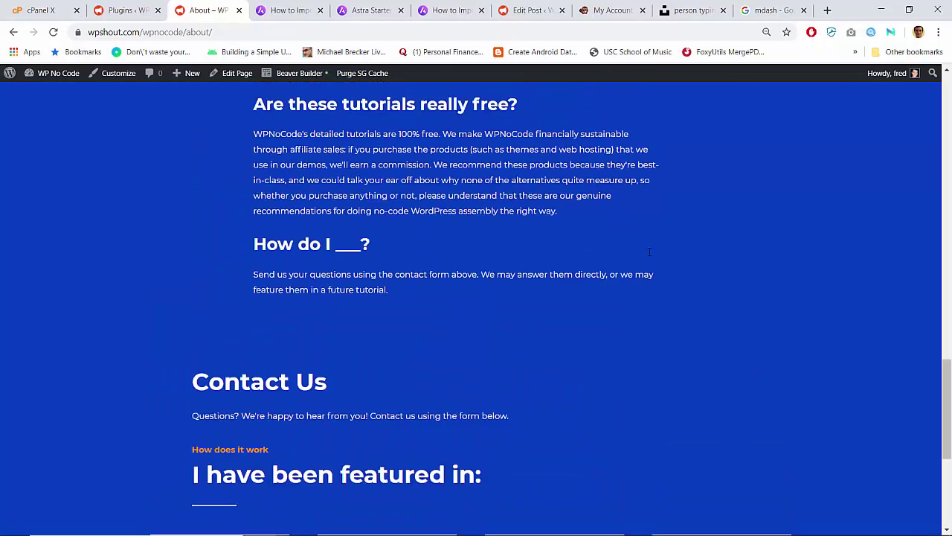
pyautogui.scroll(1, 649, 253)
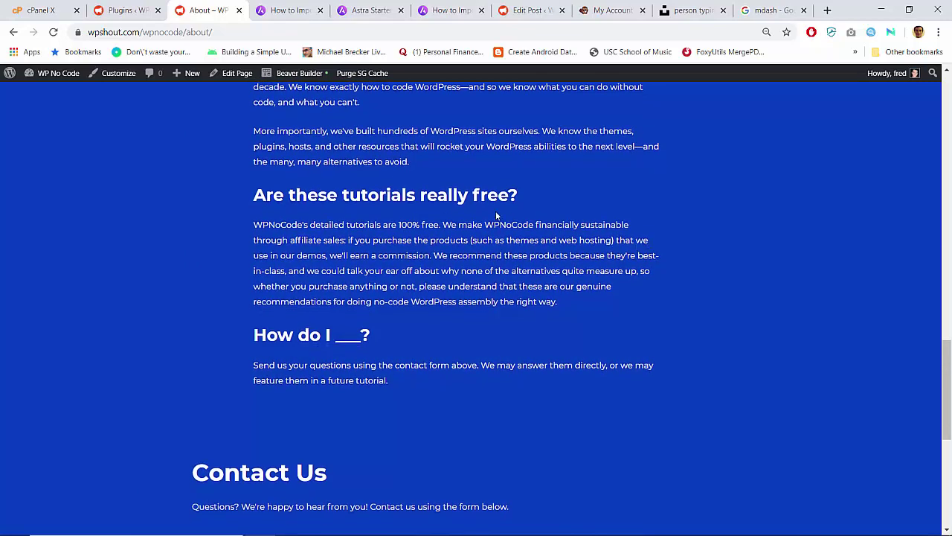
# Deactivate the WPForms Lite plugin from the site's installed plugins, skipping the feedback survey
pyautogui.click(70, 75)
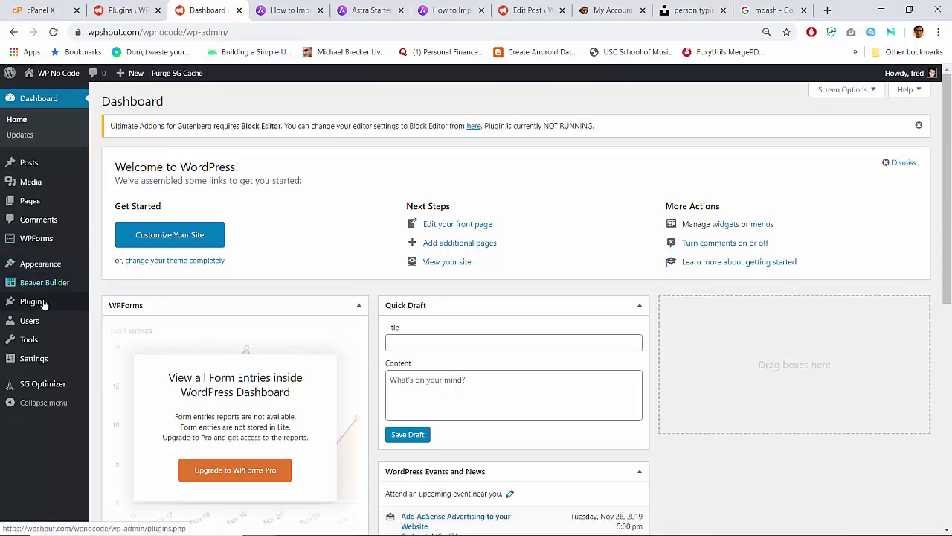
pyautogui.moveTo(39, 308)
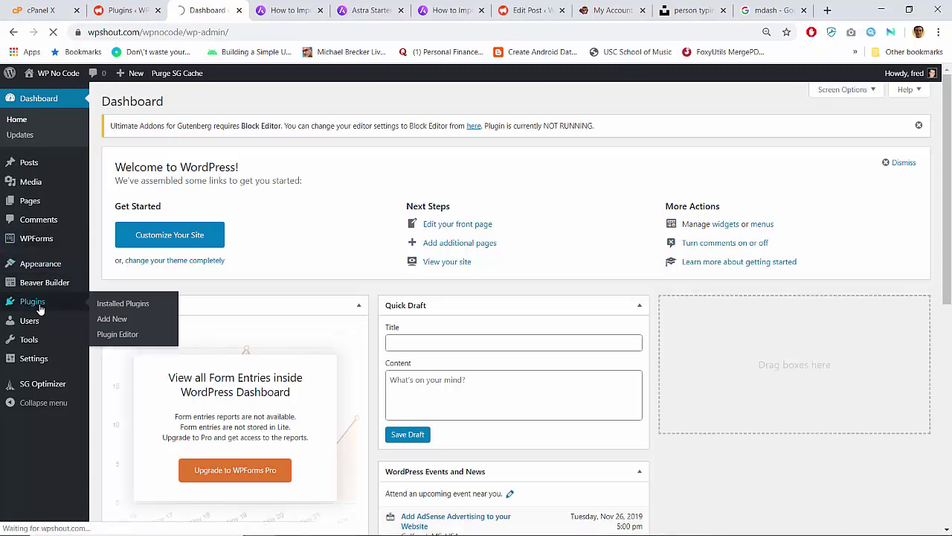
pyautogui.scroll(-2, 374, 294)
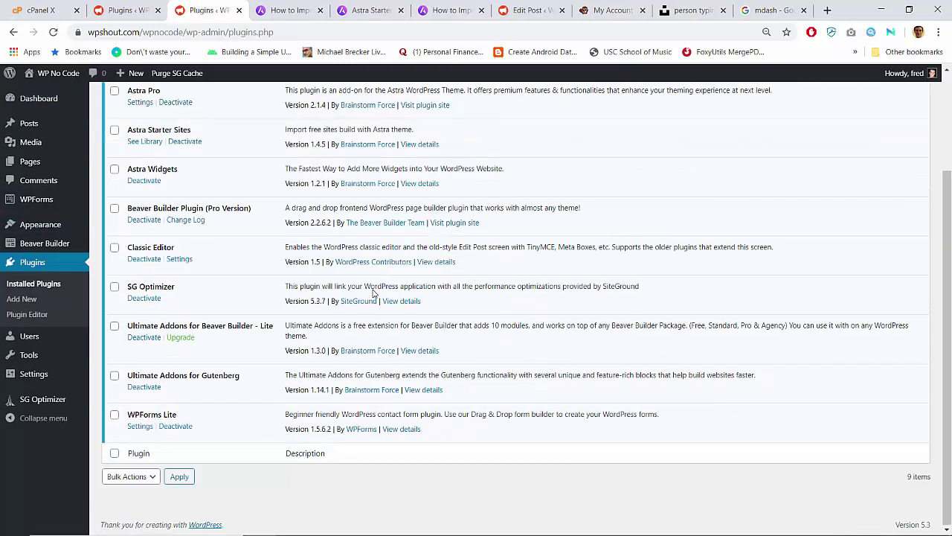
pyautogui.click(184, 430)
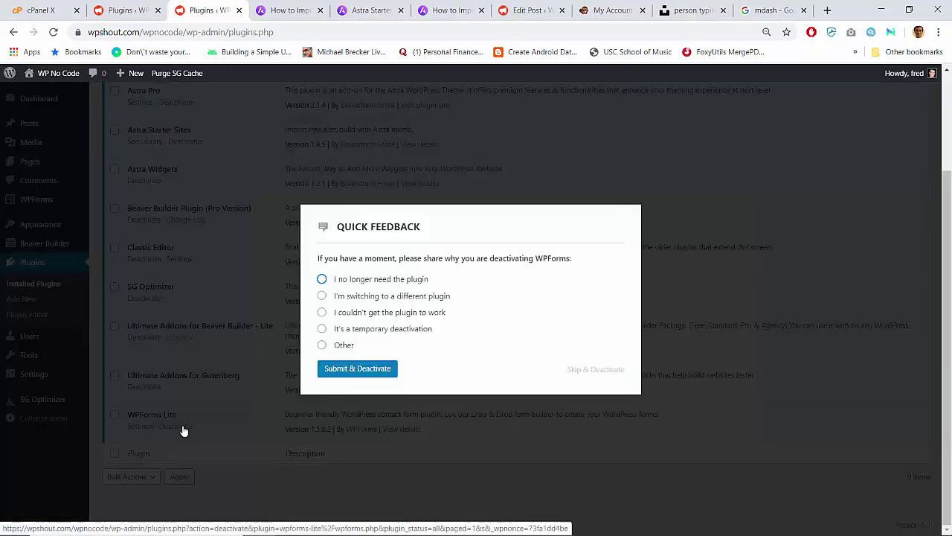
pyautogui.click(599, 375)
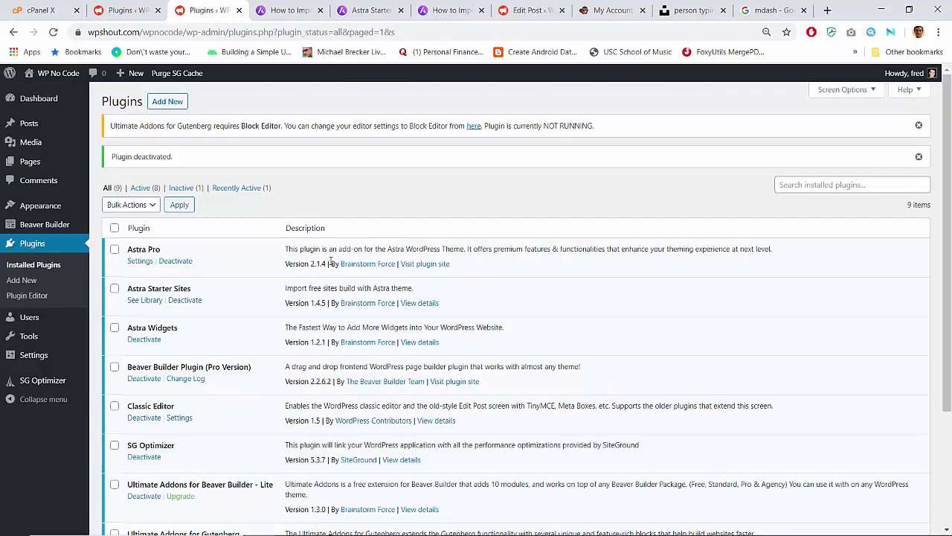
# Upload gravityforms-master.zip from the Press Up\Plugins folder as a new plugin and start its installation
pyautogui.click(177, 101)
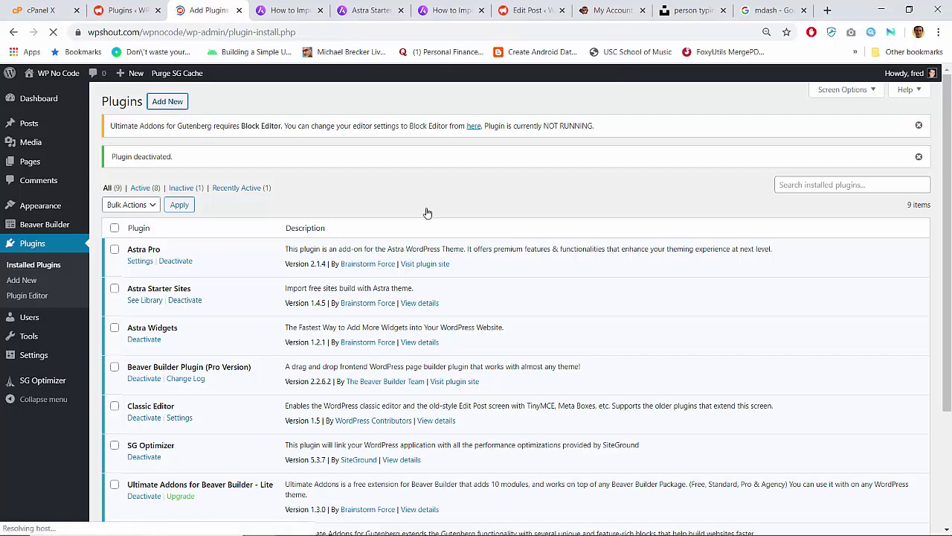
pyautogui.click(202, 105)
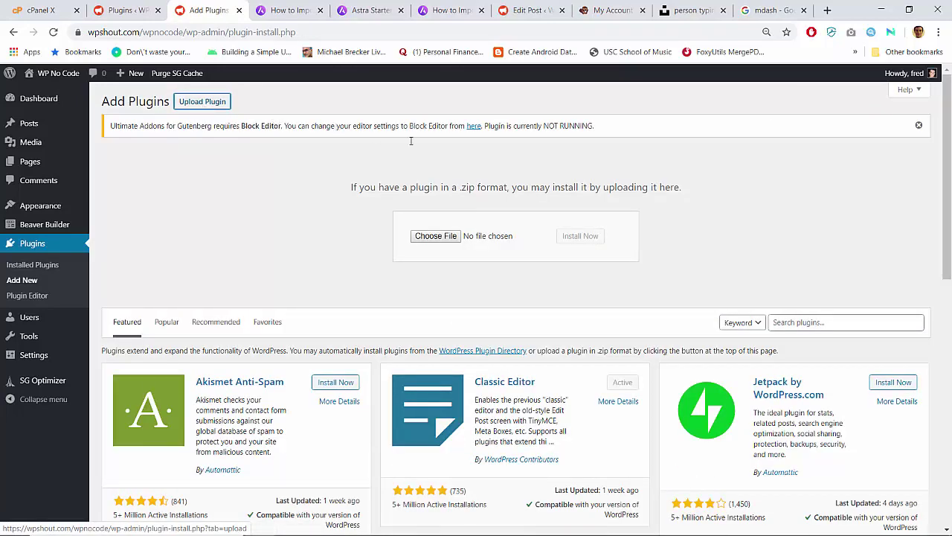
pyautogui.click(436, 237)
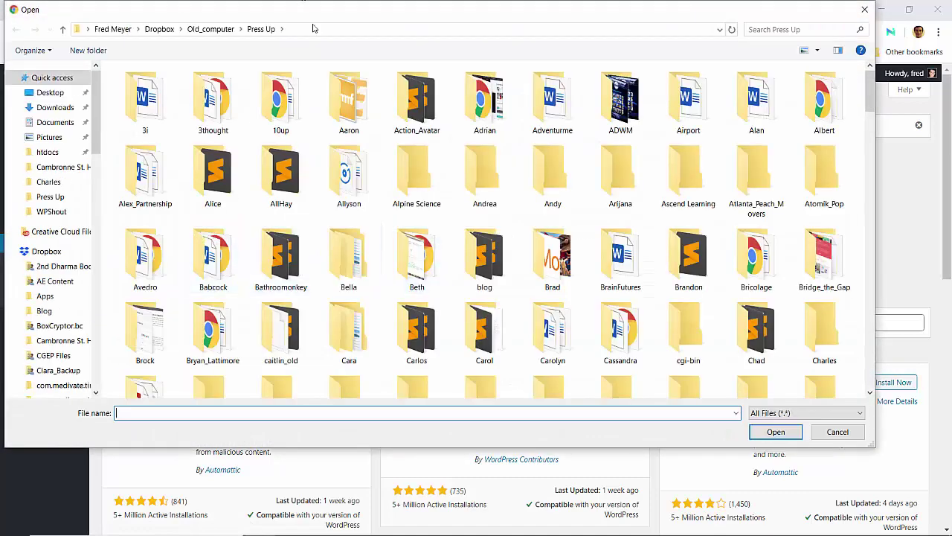
pyautogui.click(312, 31)
pyautogui.write('\\')
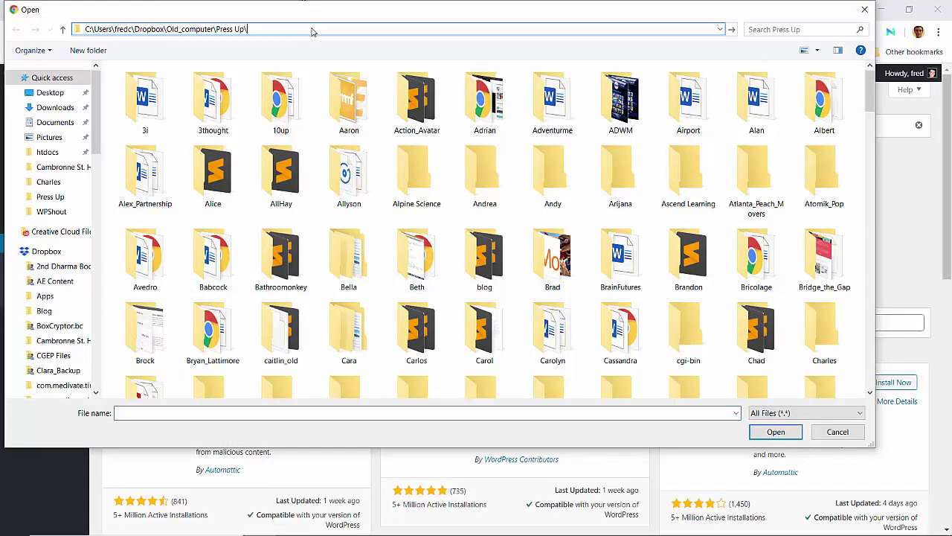
pyautogui.write('Plugins')
pyautogui.press('Return')
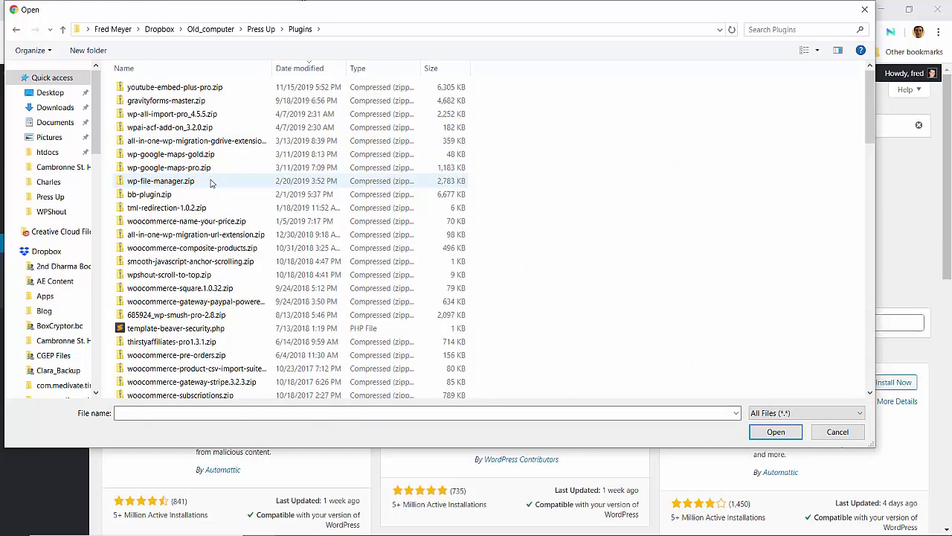
pyautogui.doubleClick(166, 100)
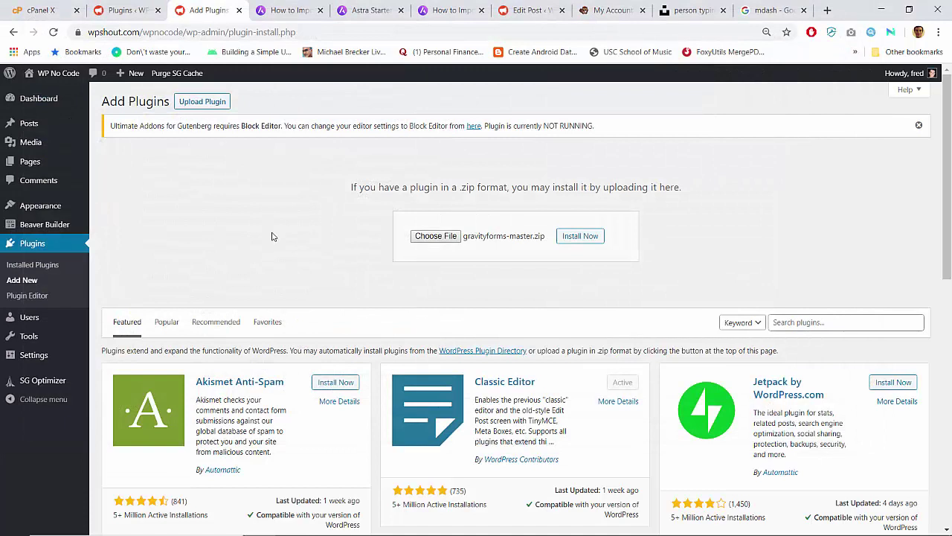
pyautogui.click(580, 241)
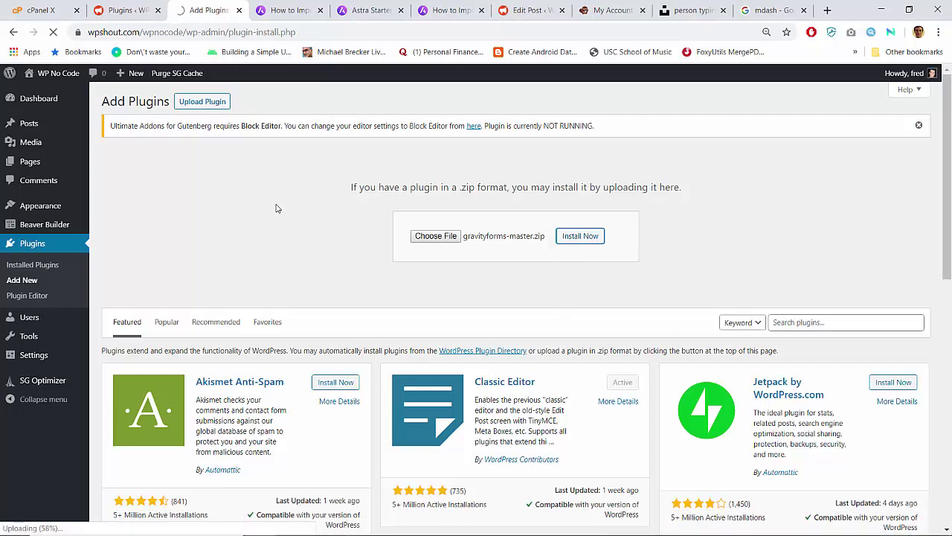
pyautogui.moveTo(476, 526)
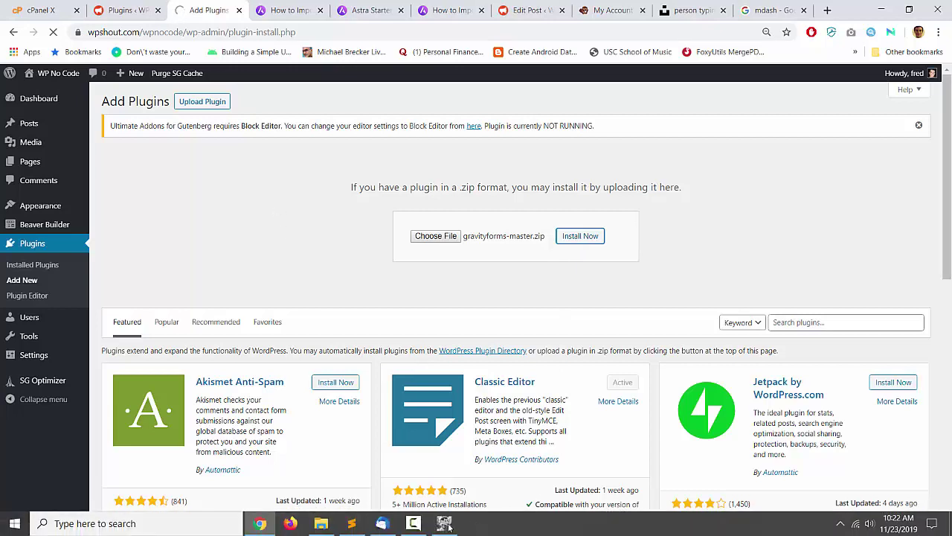